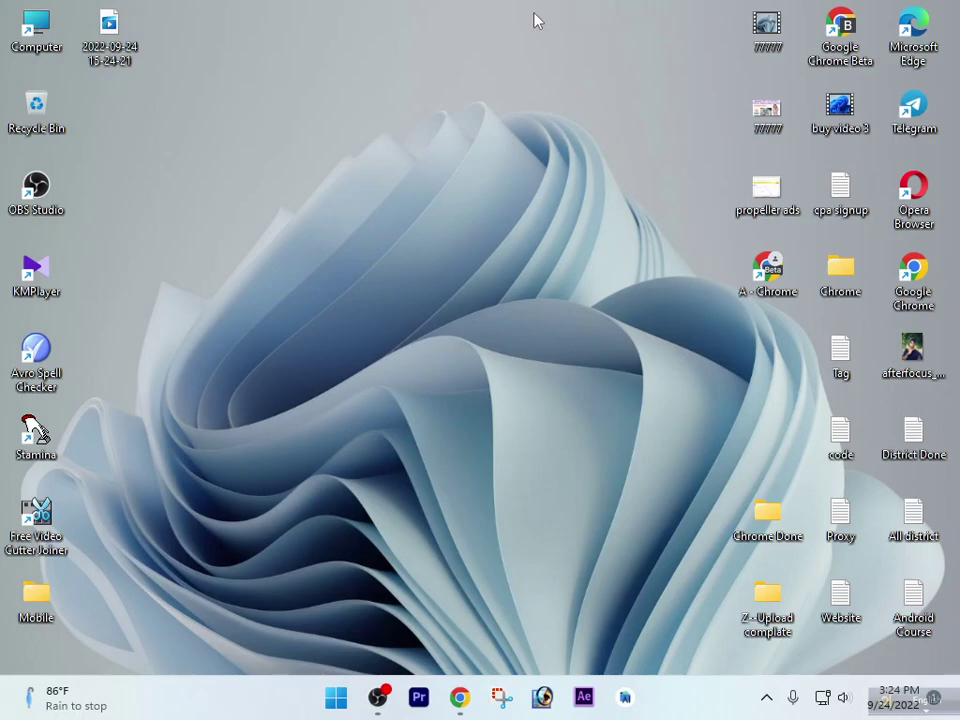
# Move the language toolbar to the top and launch the A - Chrome shortcut
pyautogui.moveTo(660, 525); pyautogui.dragTo(368, 8)
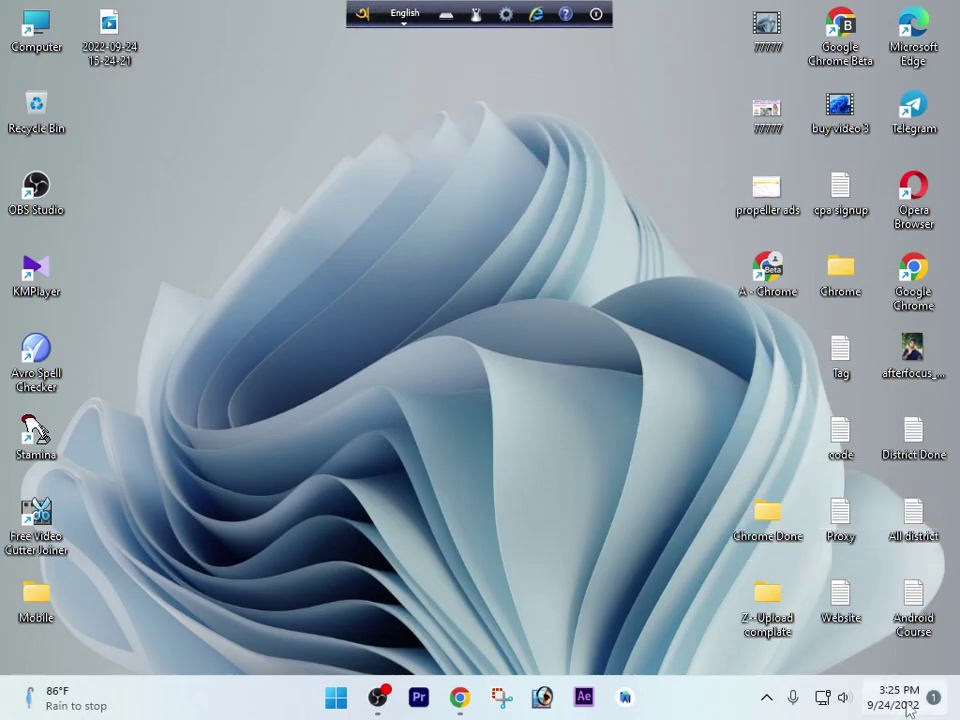
pyautogui.moveTo(908, 707)
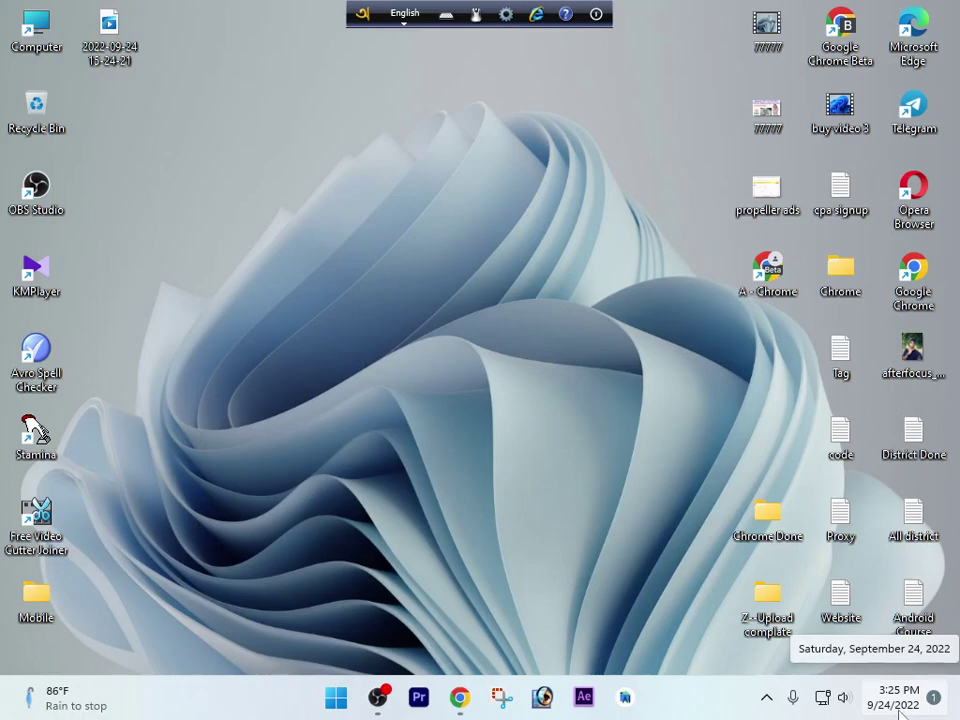
pyautogui.click(428, 458)
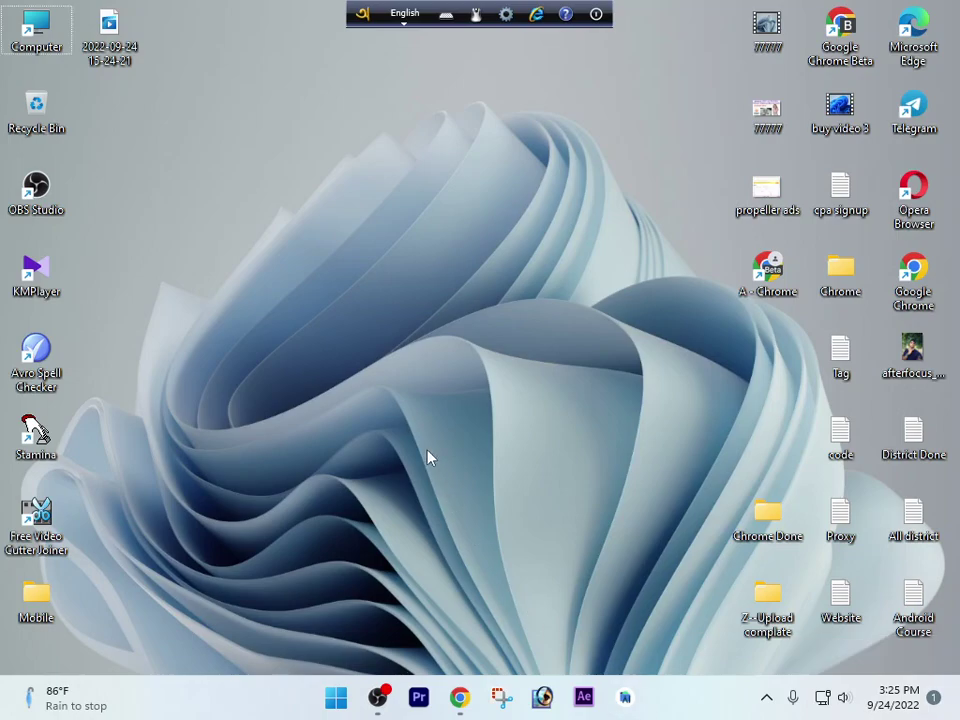
pyautogui.doubleClick(767, 282)
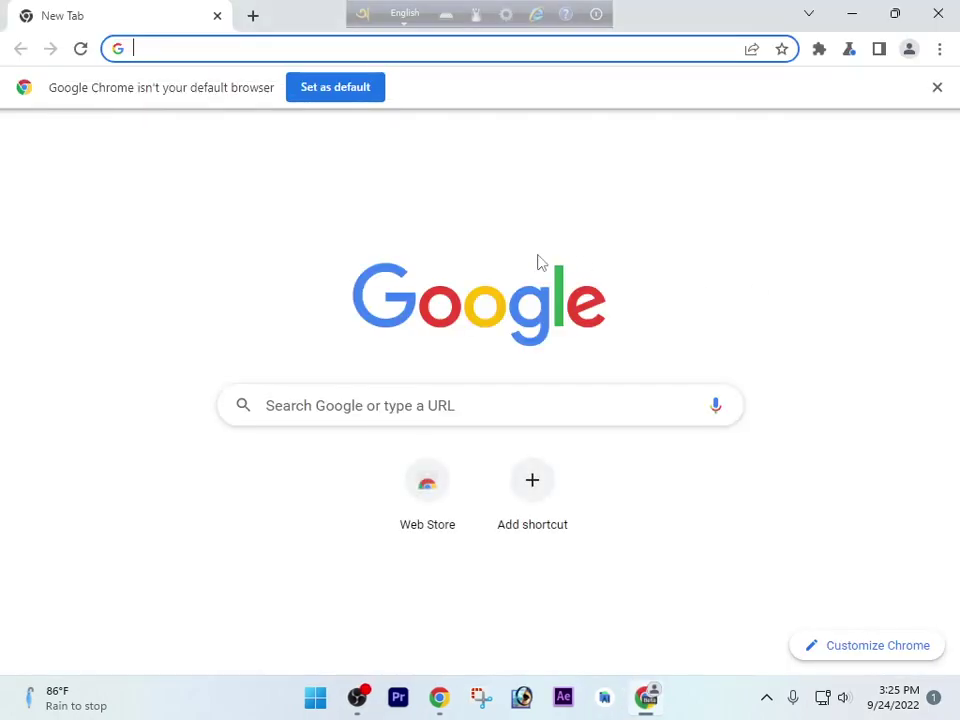
# Remove the switchyomega and switchy entries from the search history
pyautogui.click(585, 404)
pyautogui.click(716, 447)
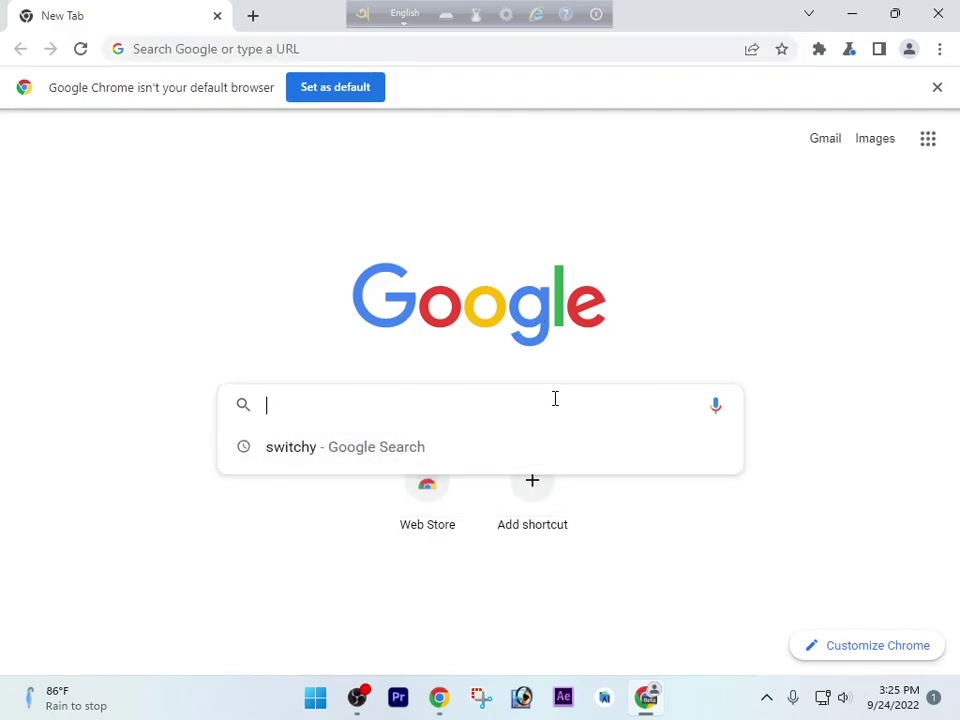
pyautogui.click(716, 450)
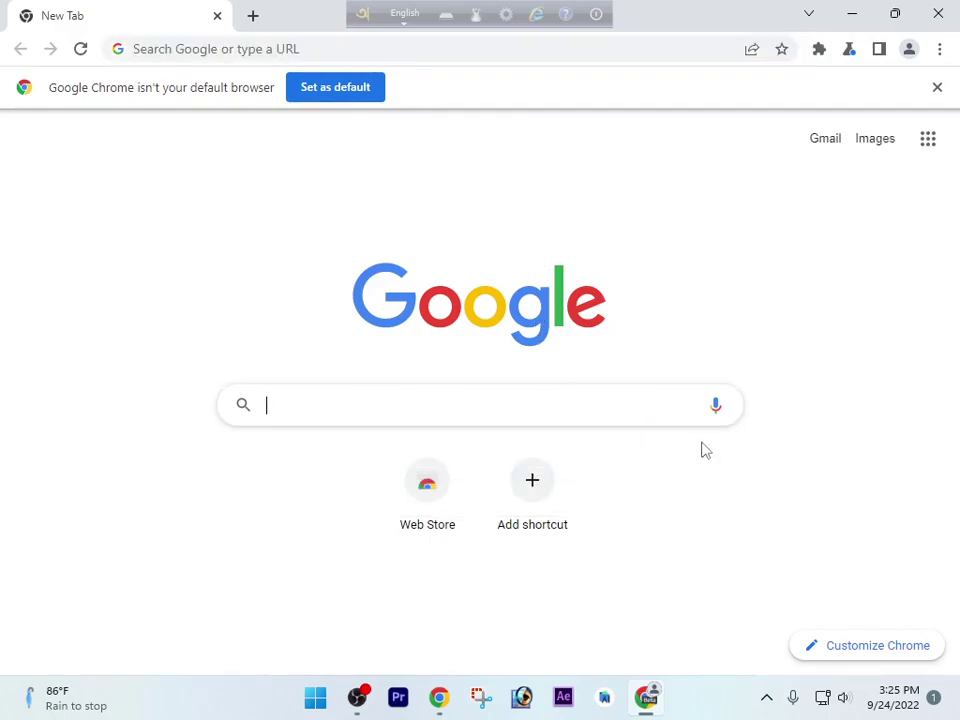
# Search Google for 'propeller ads' and open the PropellerAds website
pyautogui.write('pr')
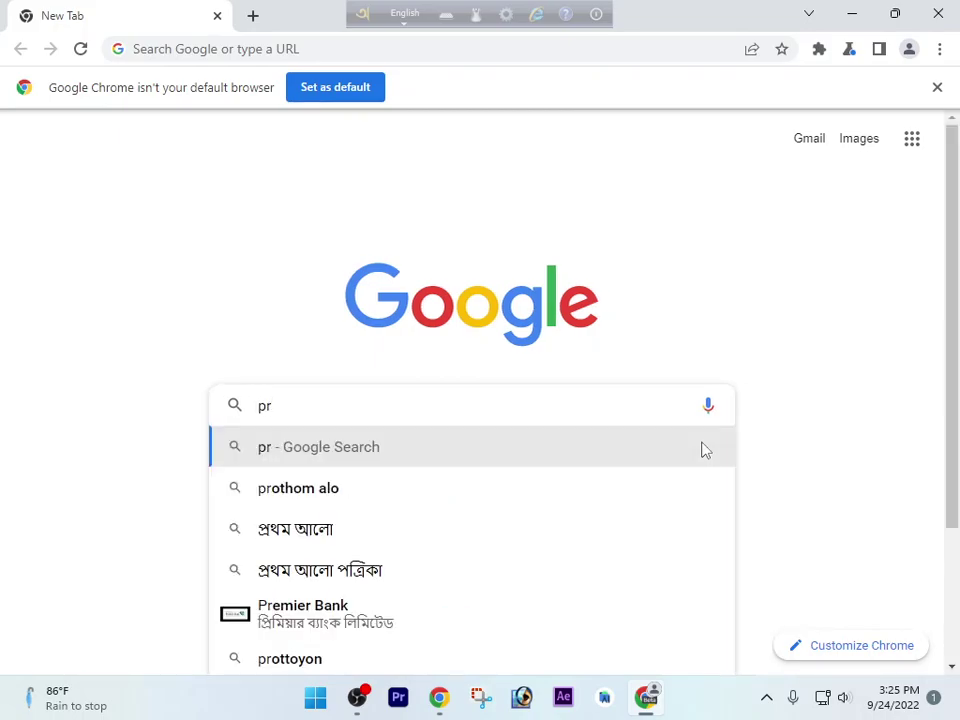
pyautogui.write('opeller ads')
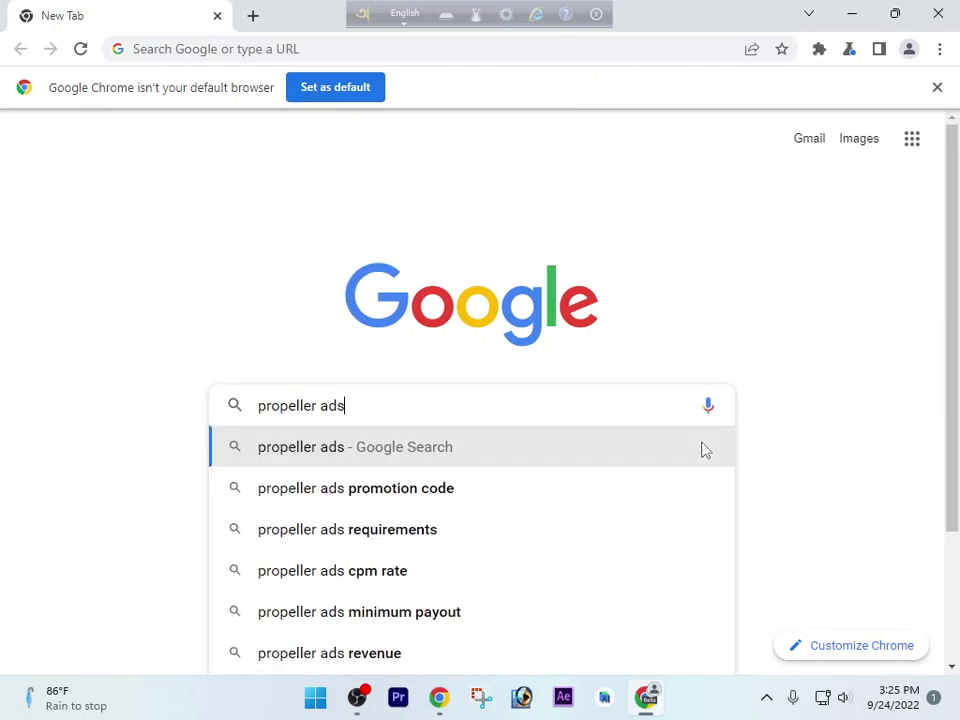
pyautogui.press('Return')
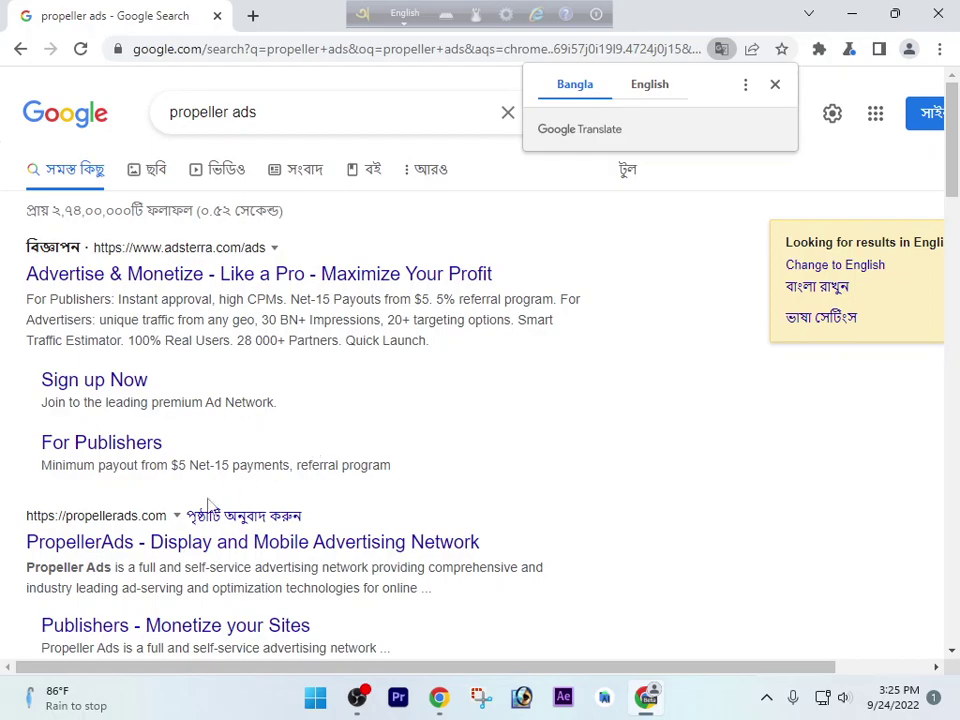
pyautogui.click(127, 543)
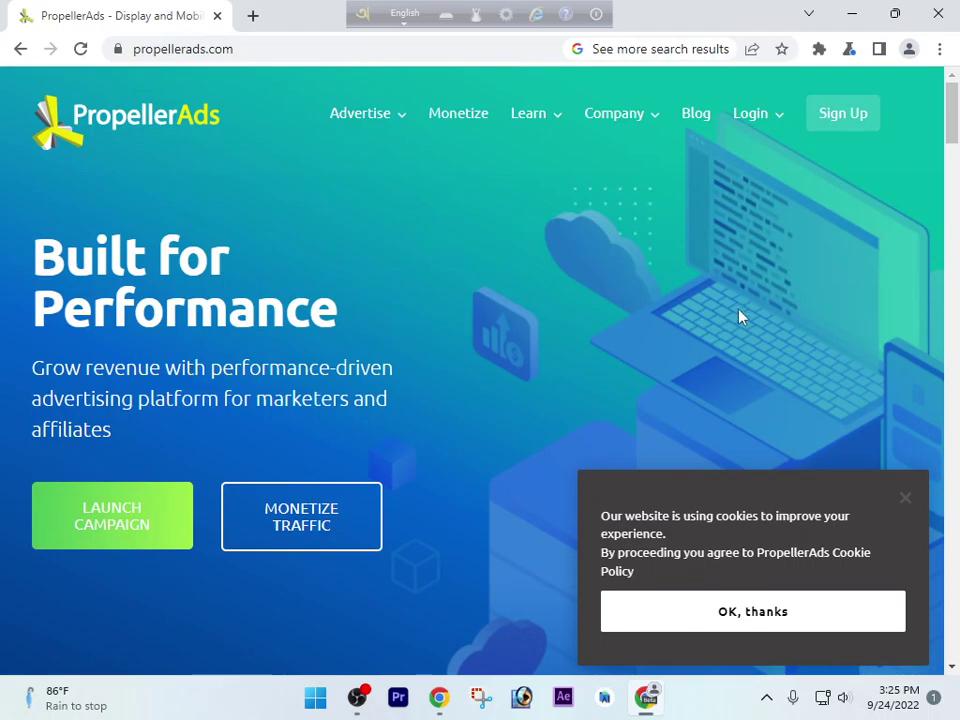
# Minimize Chrome and create a new text document on the desktop
pyautogui.click(852, 14)
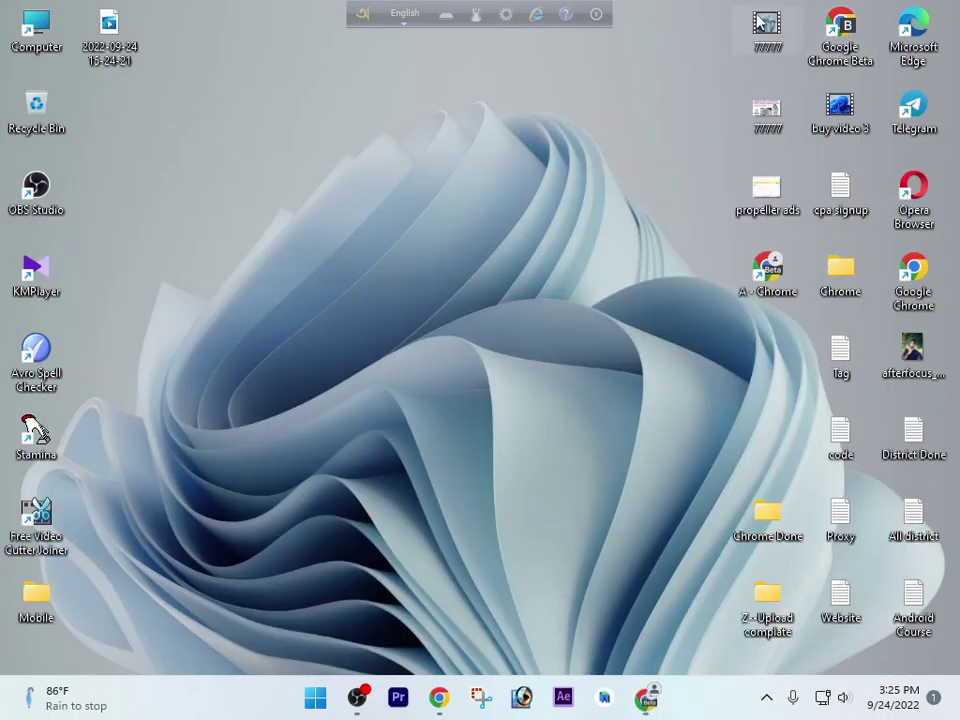
pyautogui.rightClick(400, 255)
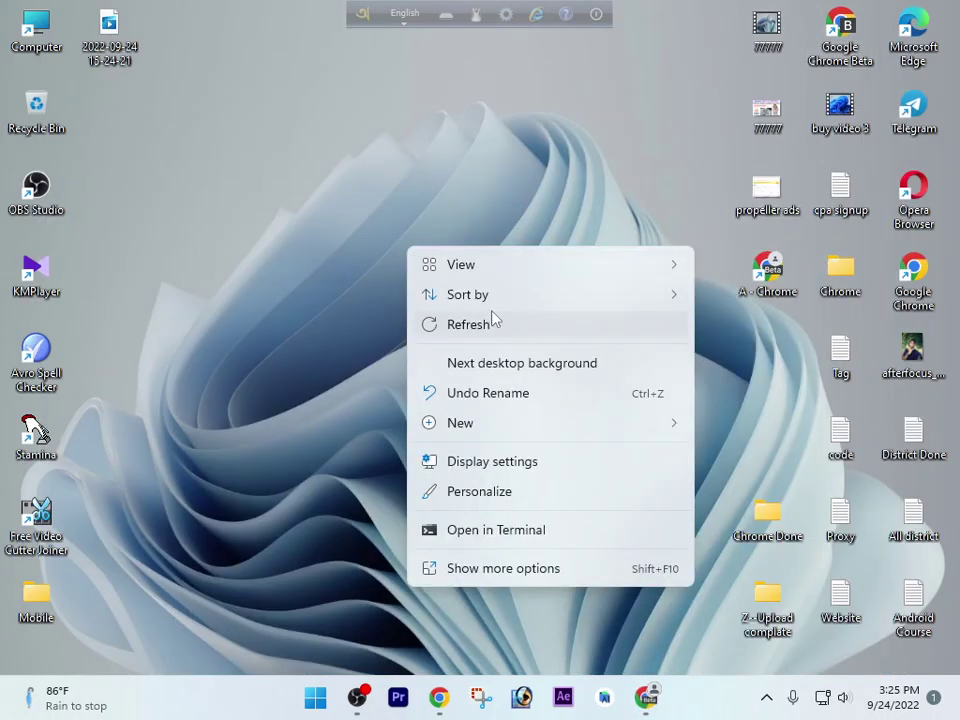
pyautogui.moveTo(501, 424)
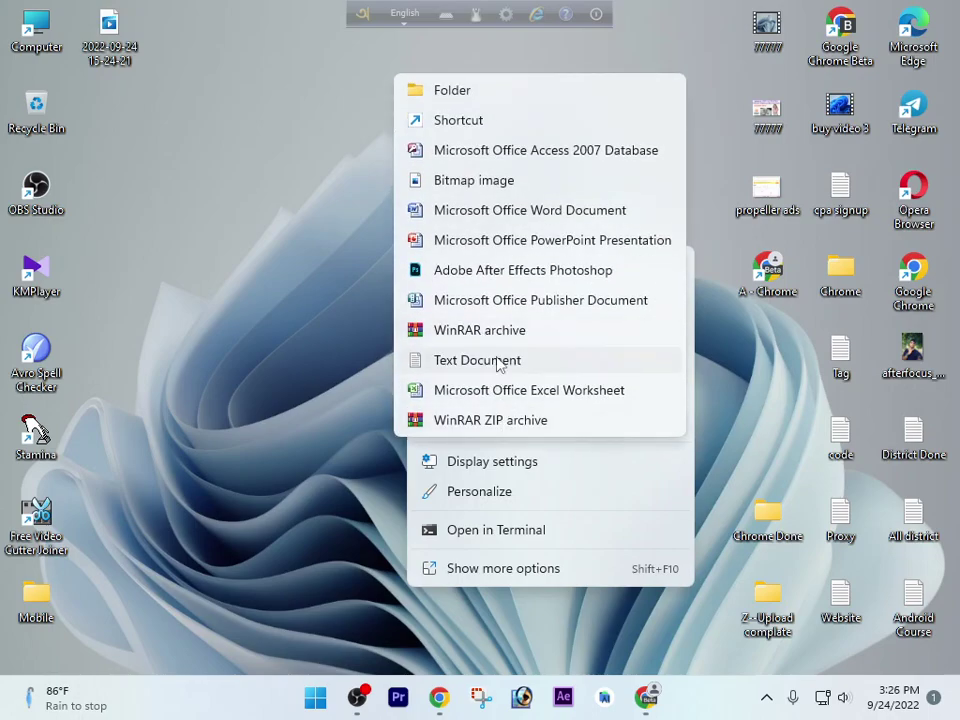
pyautogui.click(496, 361)
# Name the file 'Pro Pellerads' and open it in Notepad
pyautogui.write('Pro')
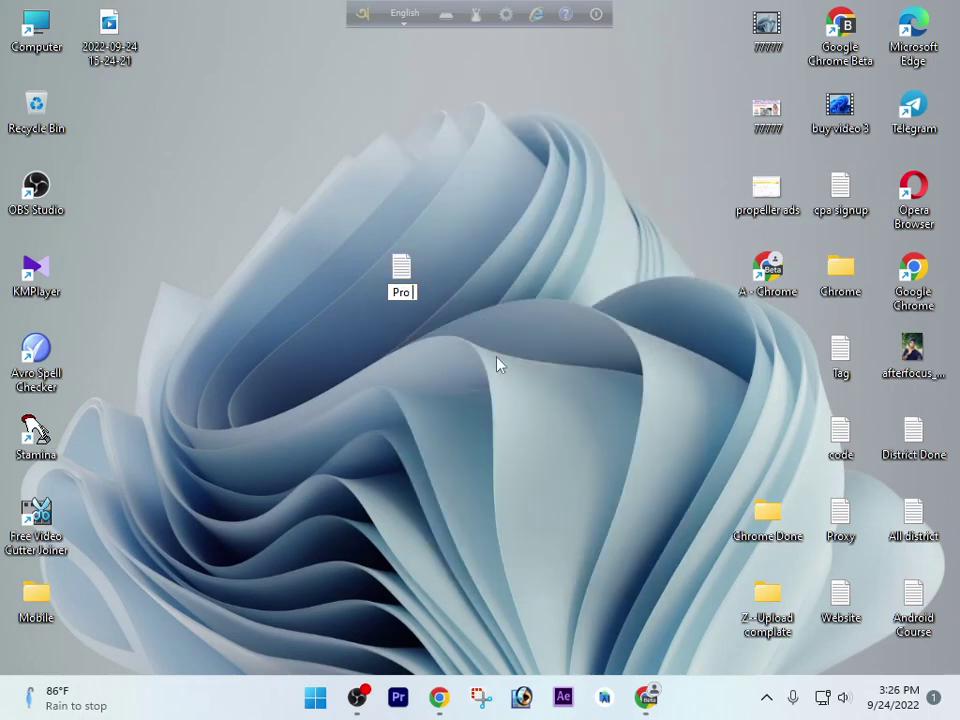
pyautogui.write(' Peller ads')
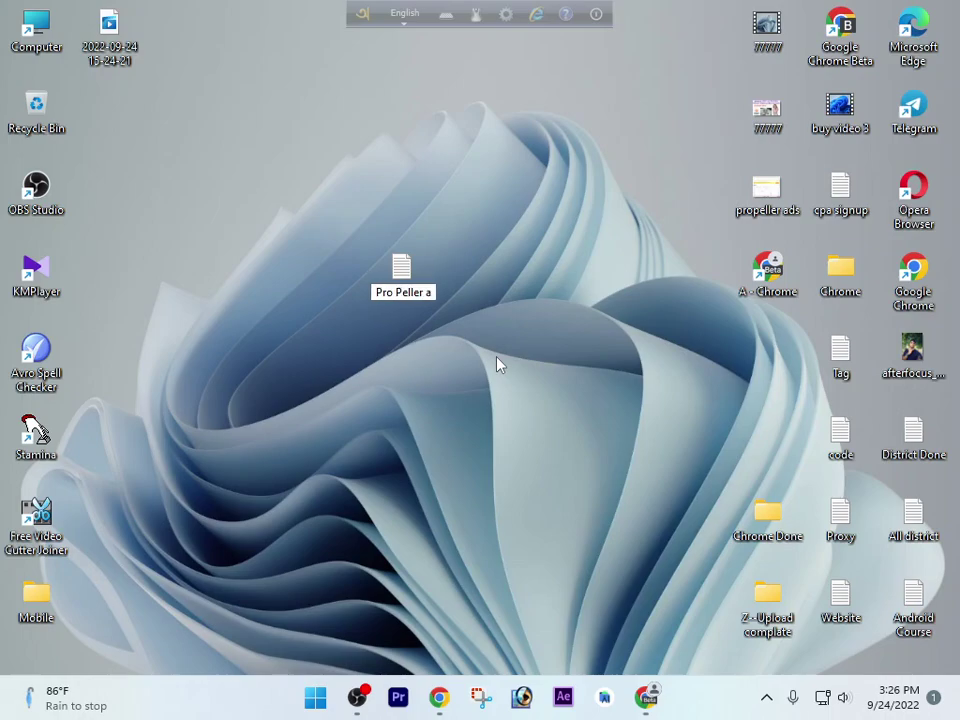
pyautogui.press('Left')
pyautogui.press('Left')
pyautogui.press('Left')
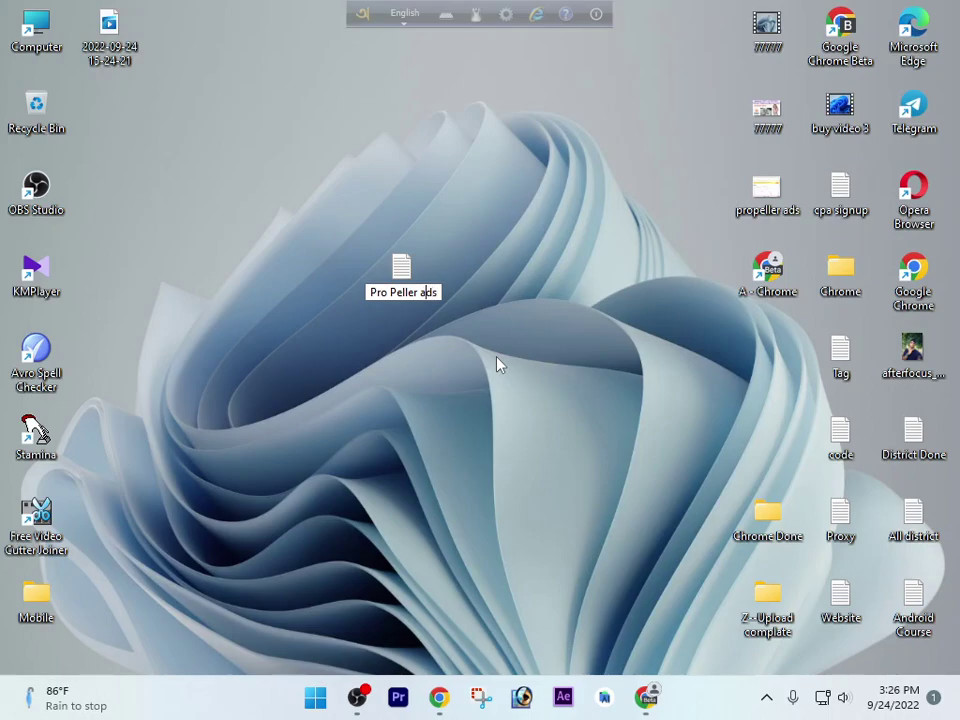
pyautogui.press('BackSpace')
pyautogui.press('Return')
pyautogui.press('Return')
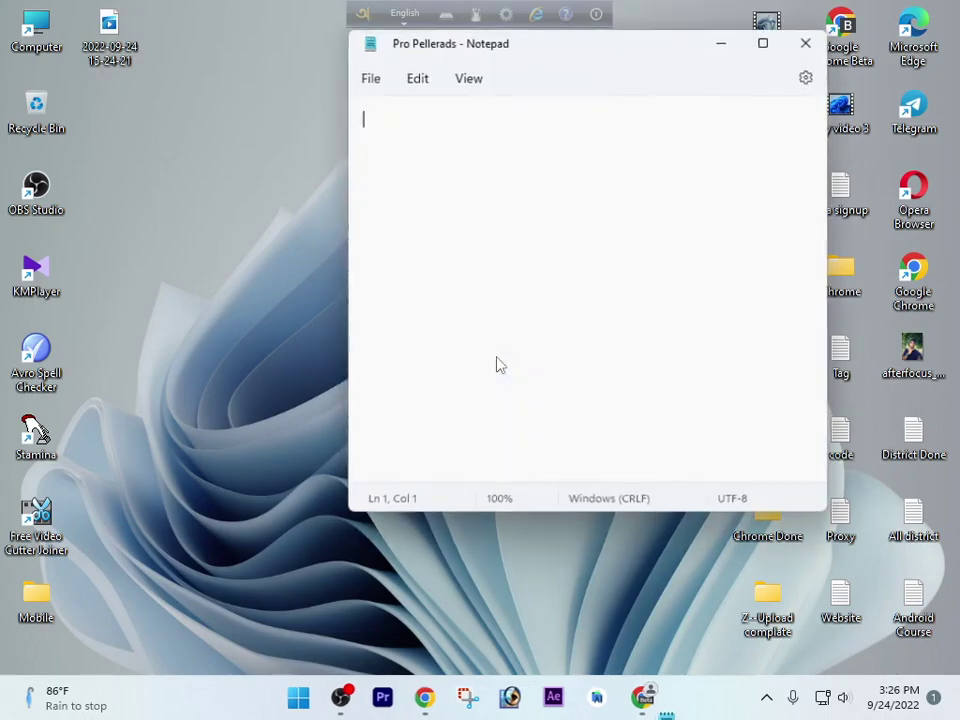
# Type an 'Email=' line followed by the account's e-mail address
pyautogui.write('Emil')
pyautogui.press('BackSpace')
pyautogui.press('BackSpace')
pyautogui.write('ail')
pyautogui.press('BackSpace')
pyautogui.press('BackSpace')
pyautogui.press('BackSpace')
pyautogui.write('ai')
pyautogui.press('BackSpace')
pyautogui.press('BackSpace')
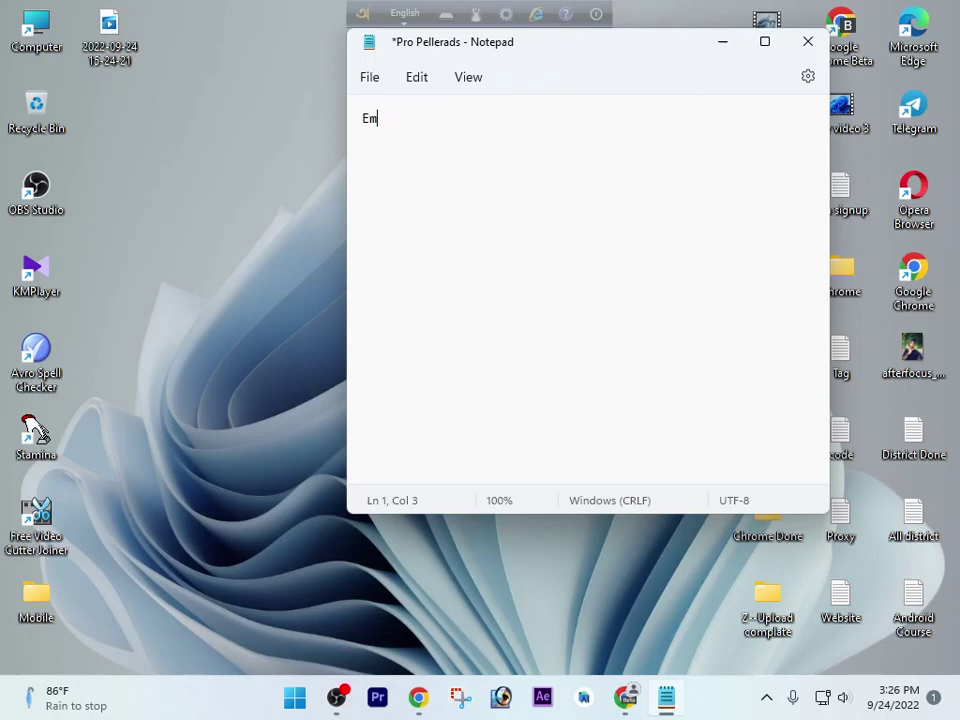
pyautogui.write('ail=')
pyautogui.press('BackSpace')
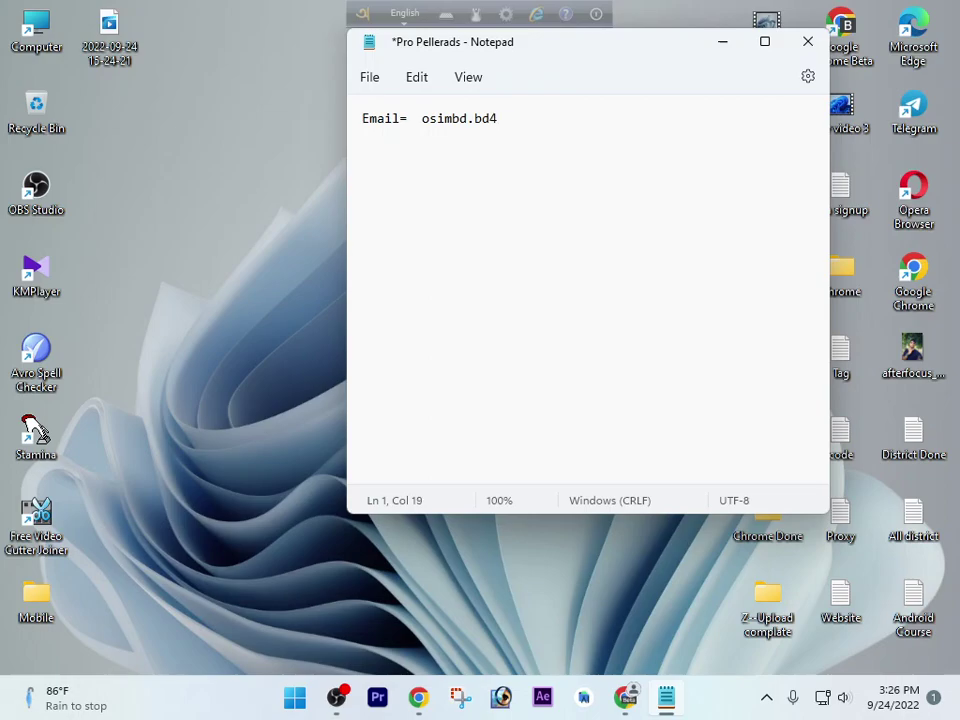
pyautogui.press('Return')
pyautogui.press('Return')
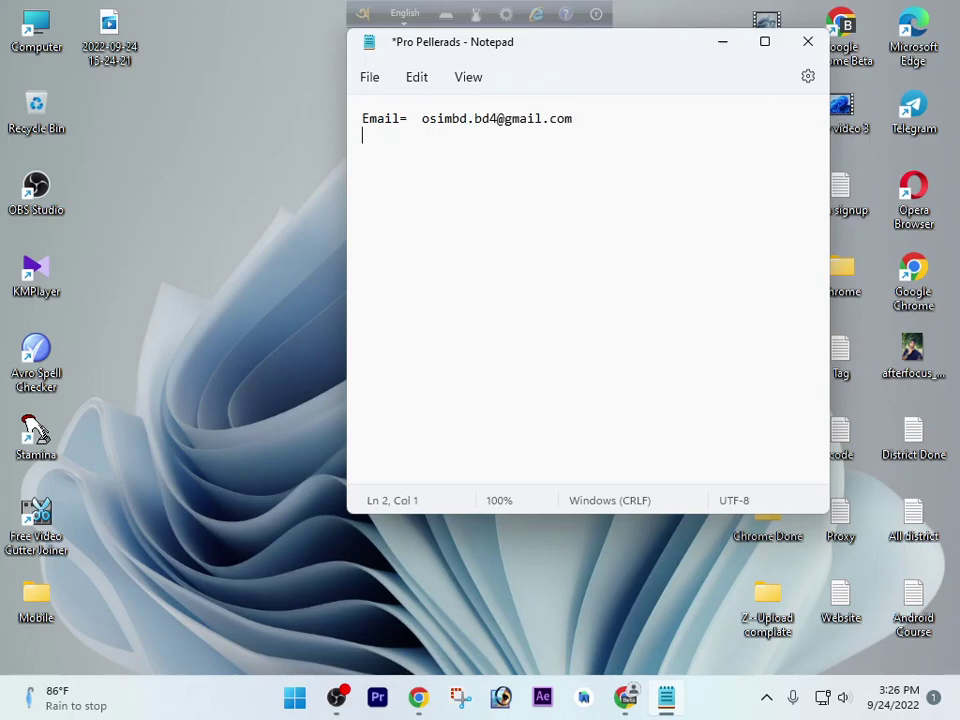
# Add a 'Password=' line and a 'User Name' line below it
pyautogui.write('Pa')
pyautogui.write('sse')
pyautogui.press('BackSpace')
pyautogui.write('w')
pyautogui.write('prd')
pyautogui.press('BackSpace')
pyautogui.press('BackSpace')
pyautogui.press('BackSpace')
pyautogui.write('ord')
pyautogui.write('+')
pyautogui.press('BackSpace')
pyautogui.write('=')
pyautogui.press('Return')
pyautogui.press('Return')
pyautogui.write('User ana')
pyautogui.press('BackSpace')
pyautogui.press('BackSpace')
pyautogui.press('BackSpace')
pyautogui.write('Na')
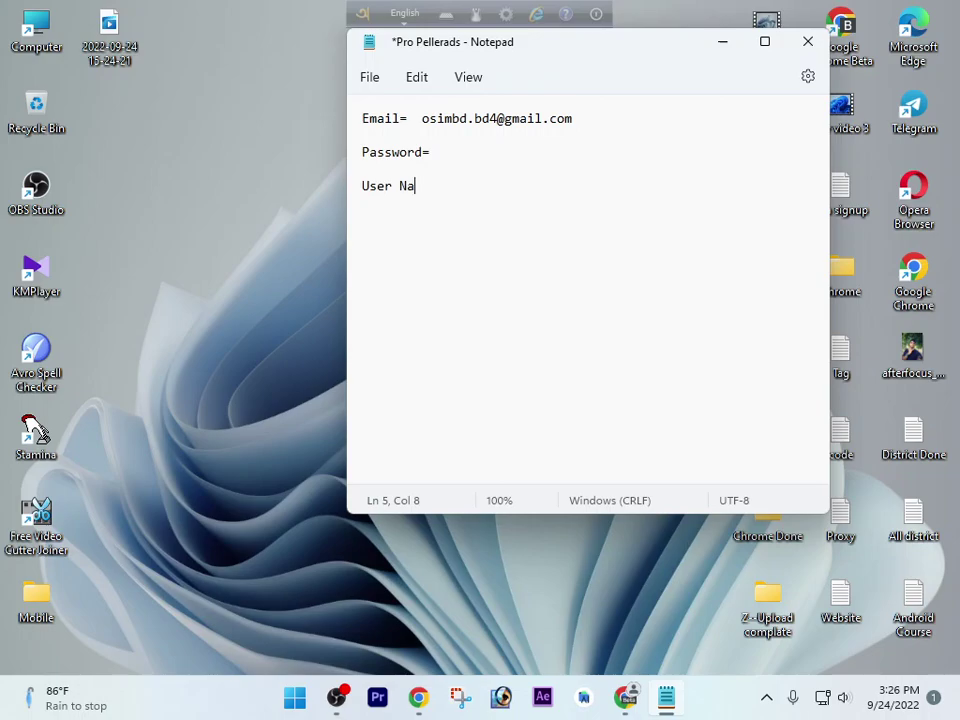
pyautogui.write('me+')
pyautogui.write(' m')
pyautogui.press('BackSpace')
pyautogui.press('BackSpace')
pyautogui.press('BackSpace')
pyautogui.press('BackSpace')
# Complete the 'User Name=' label and start a new line below it
pyautogui.write('=')
pyautogui.click(418, 120)
pyautogui.click(438, 141)
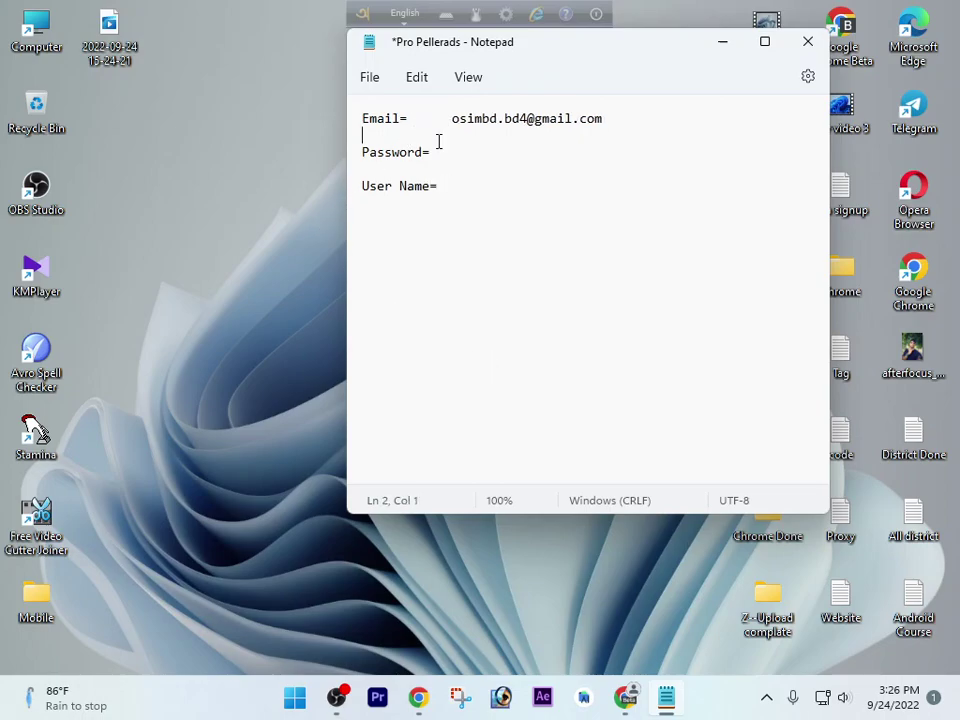
pyautogui.click(443, 152)
pyautogui.click(450, 169)
pyautogui.click(463, 187)
pyautogui.press('Return')
pyautogui.press('Return')
# Add a 'Phone Number=' line with the phone number and save the file
pyautogui.write('Phi')
pyautogui.press('BackSpace')
pyautogui.press('BackSpace')
pyautogui.write('one Number')
pyautogui.press('BackSpace')
pyautogui.write('=')
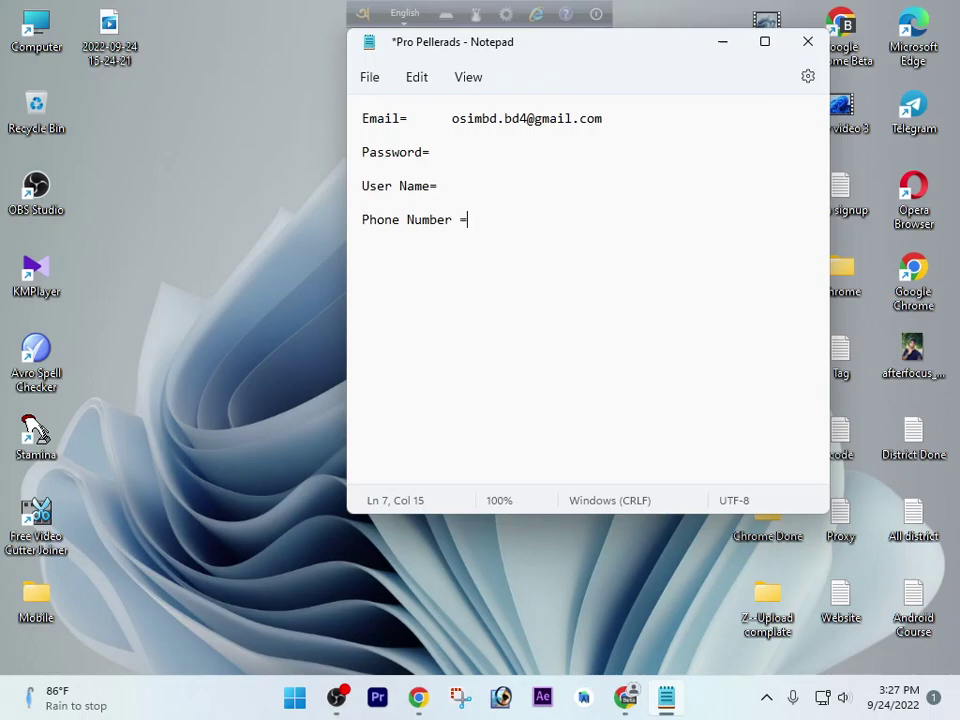
pyautogui.press('BackSpace')
pyautogui.press('BackSpace')
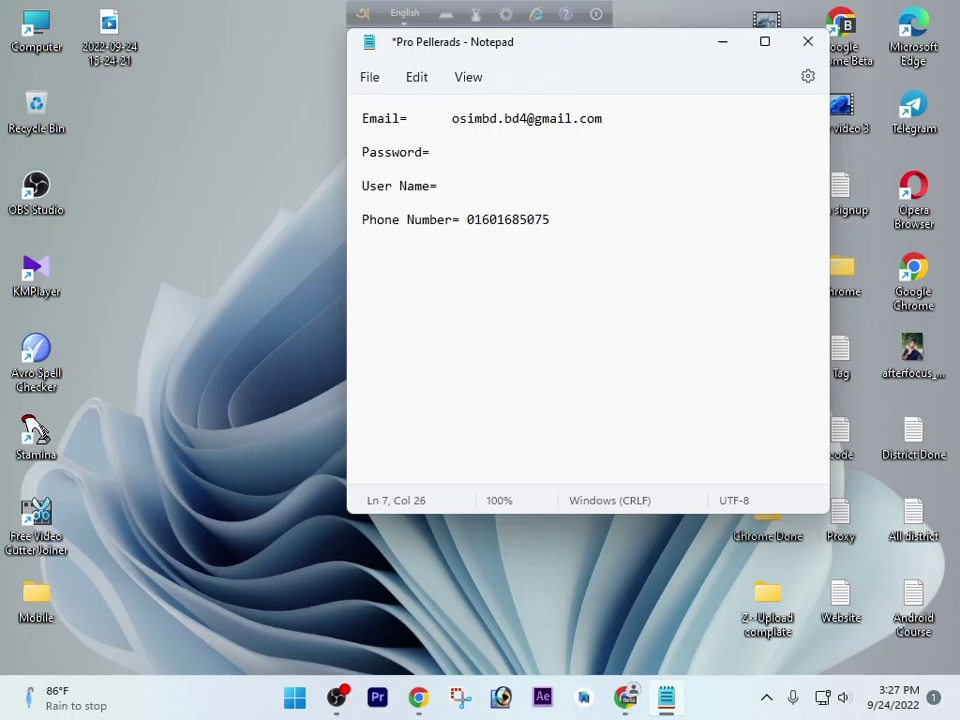
pyautogui.hotkey('ctrl', 's')
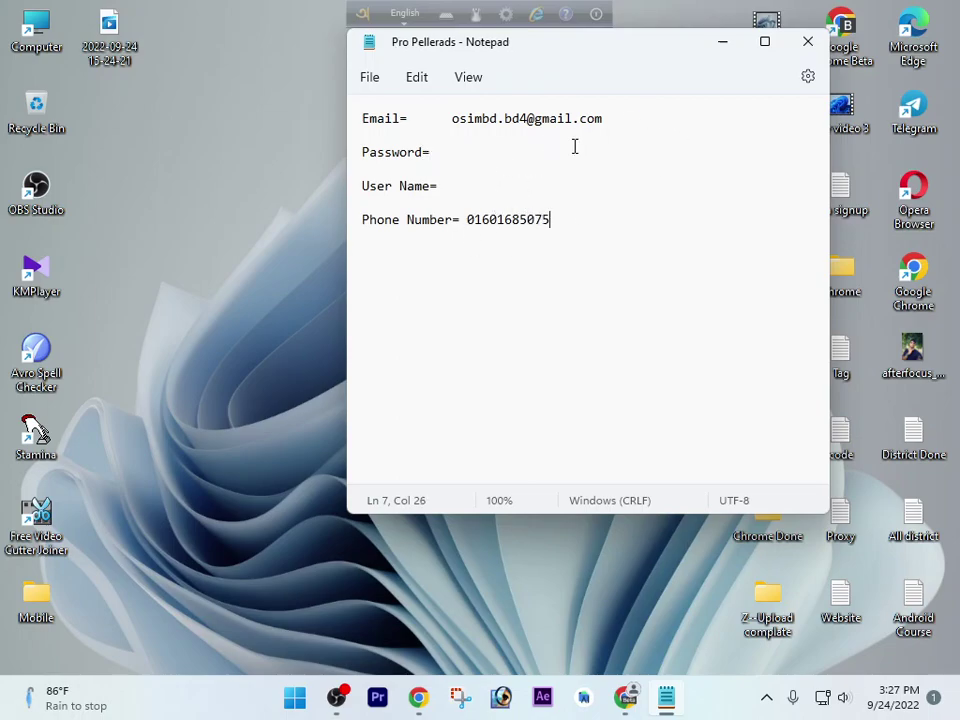
# Add two blank lines below the phone number and save again
pyautogui.click(727, 48)
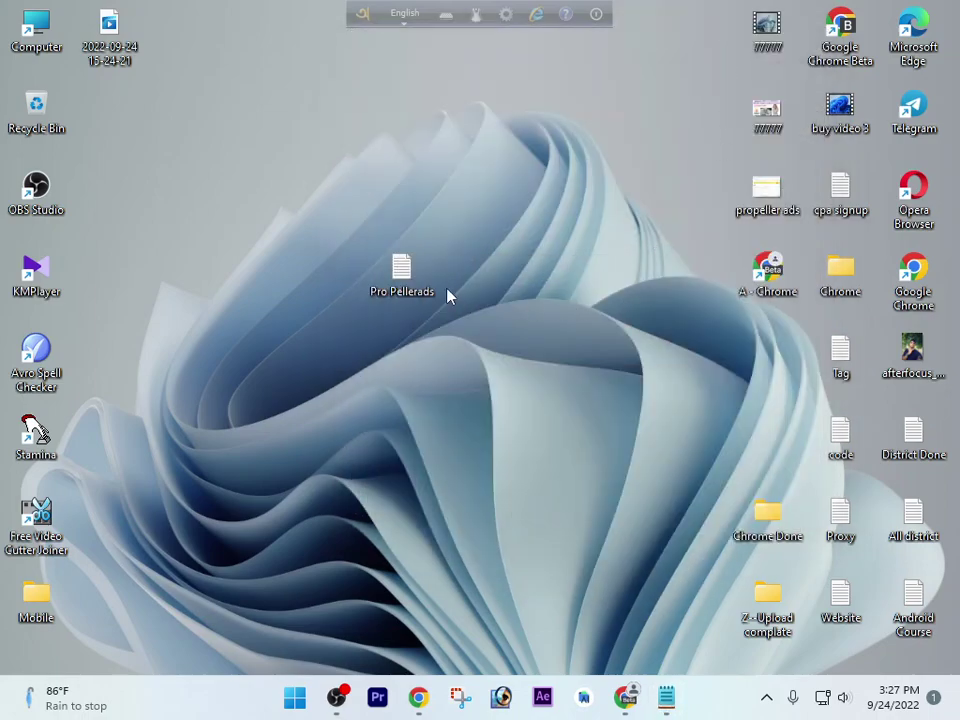
pyautogui.click(666, 697)
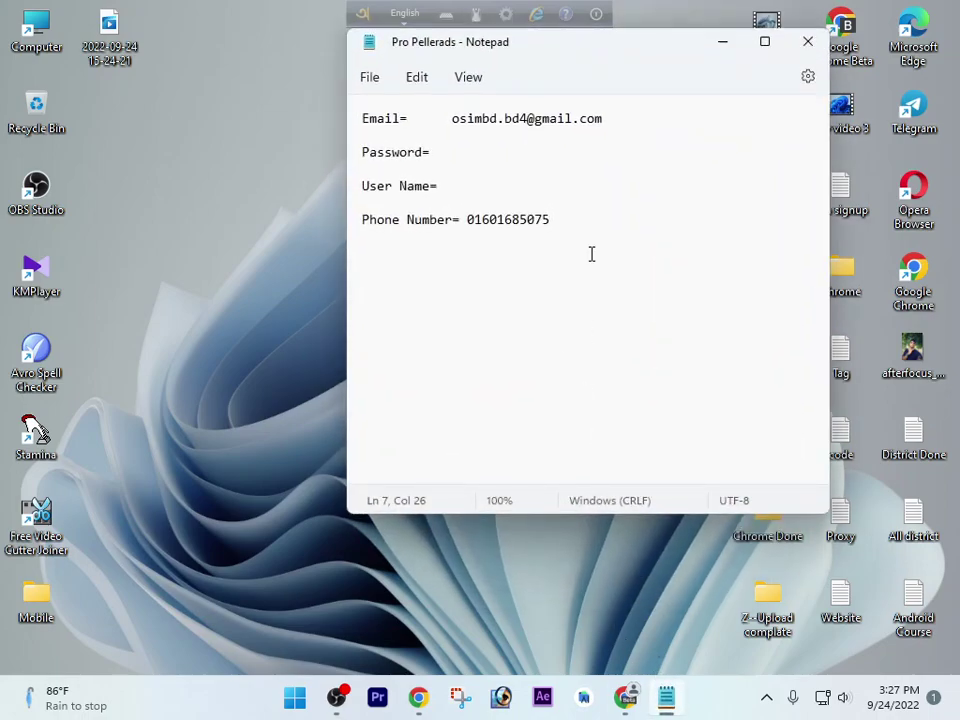
pyautogui.press('Return')
pyautogui.press('Return')
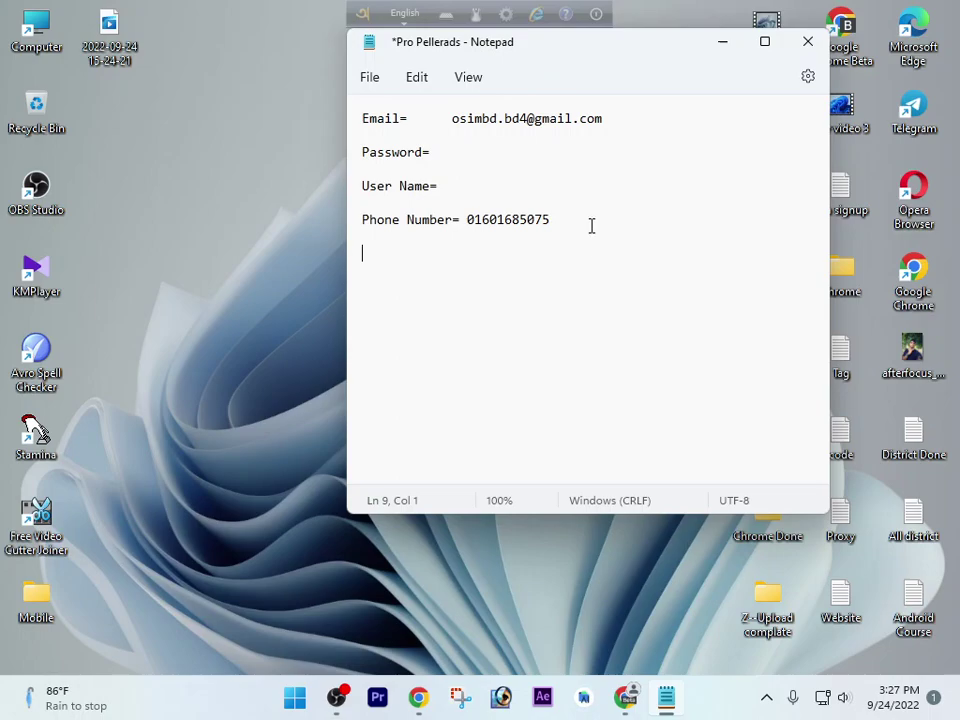
pyautogui.press('Return')
pyautogui.press('Return')
pyautogui.press('Return')
pyautogui.press('Return')
pyautogui.press('Return')
pyautogui.press('Return')
pyautogui.press('Return')
pyautogui.press('Return')
pyautogui.press('Return')
pyautogui.press('Return')
pyautogui.press('Return')
pyautogui.hotkey('ctrl', 's')
# Minimize Notepad, move the Pro Pellerads icon to the right column, and refresh the desktop
pyautogui.click(722, 41)
pyautogui.rightClick(345, 107)
pyautogui.click(407, 184)
pyautogui.moveTo(420, 289); pyautogui.dragTo(765, 365)
pyautogui.rightClick(479, 116)
pyautogui.click(529, 204)
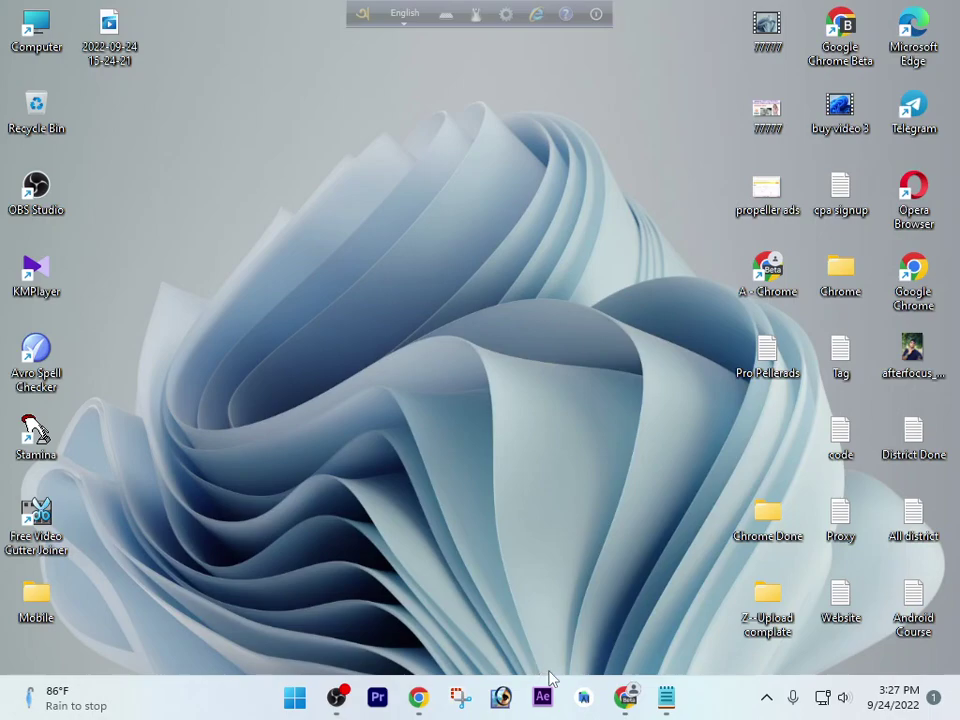
# Return to PropellerAds, choose Sign Up, and register as a publisher
pyautogui.click(618, 699)
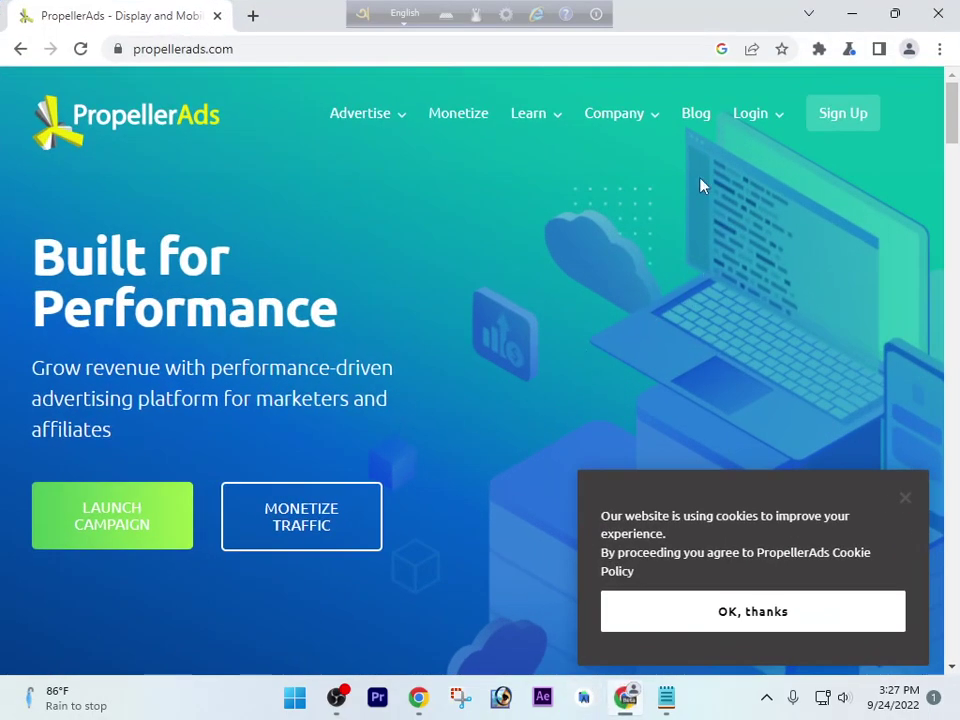
pyautogui.click(857, 116)
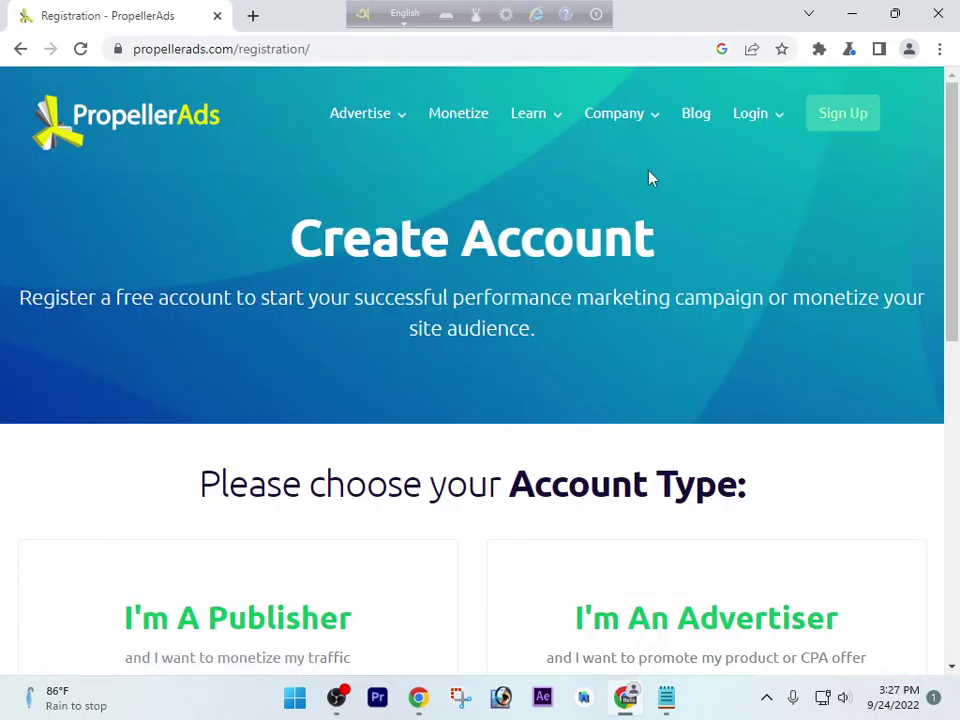
pyautogui.scroll(-2, 645, 185)
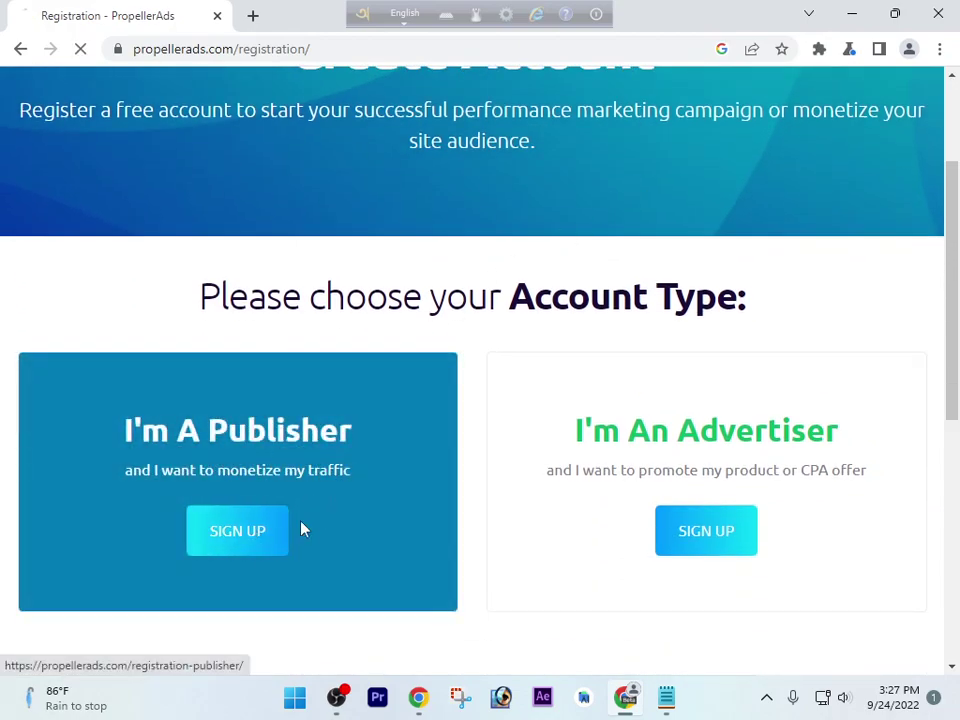
pyautogui.click(279, 531)
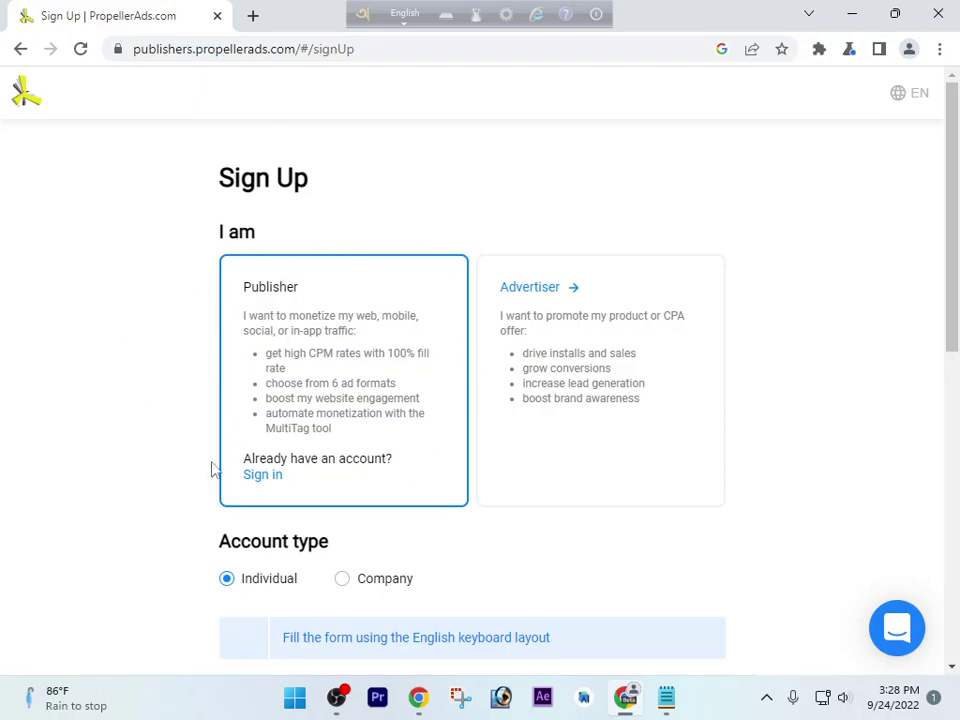
# Enter the publisher's first name and last name
pyautogui.scroll(-1, 255, 428)
pyautogui.scroll(-3, 255, 428)
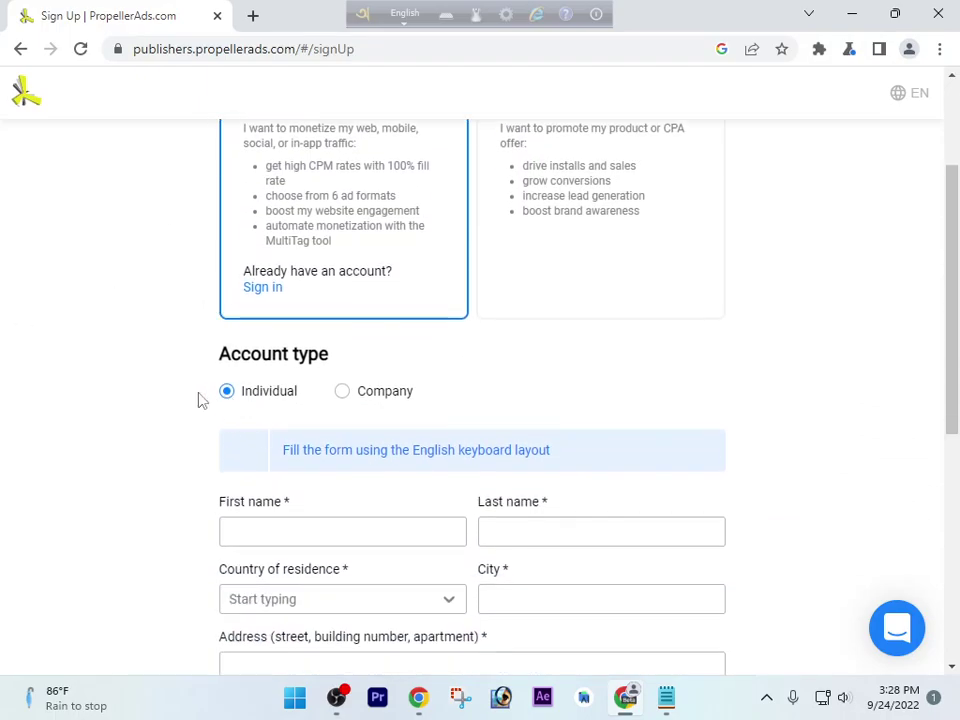
pyautogui.click(317, 528)
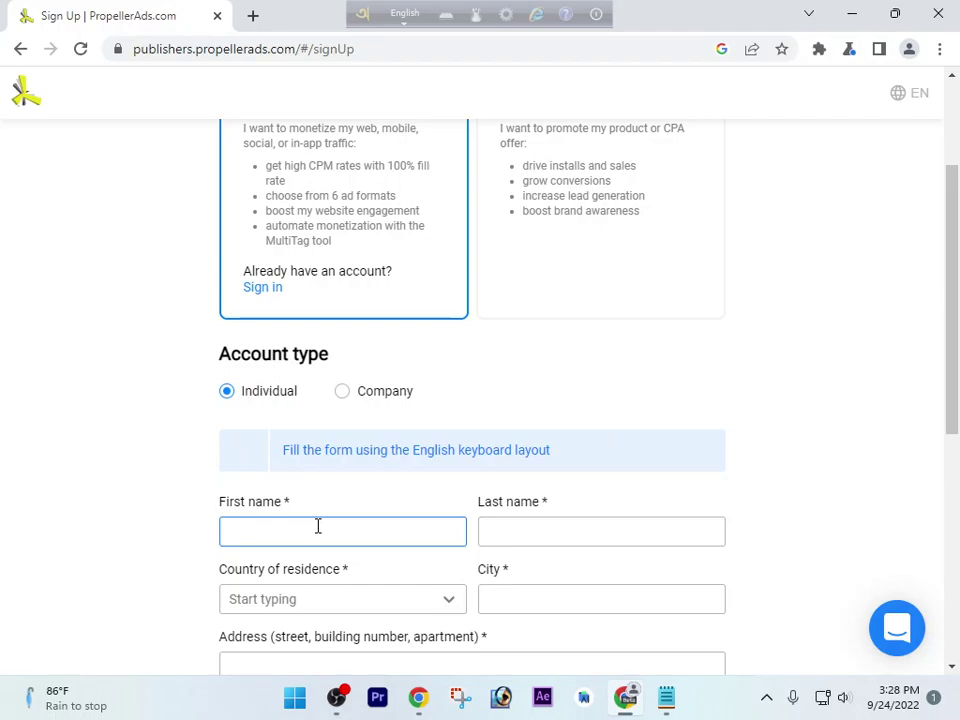
pyautogui.write('rat')
pyautogui.press('BackSpace')
pyautogui.click(551, 533)
pyautogui.write('udding')
pyautogui.press('BackSpace')
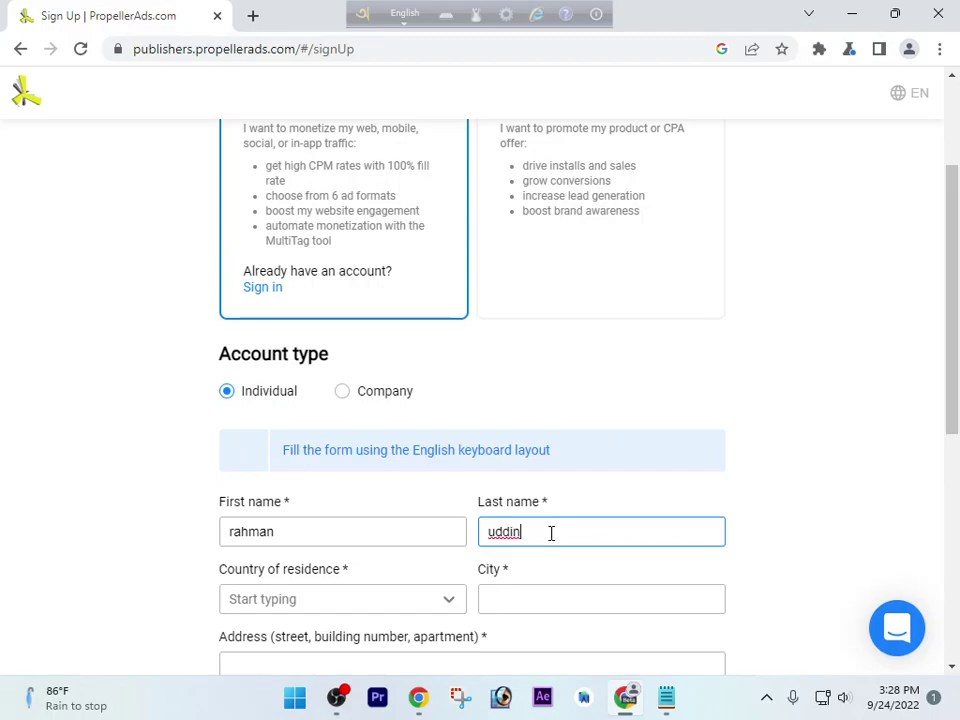
# Choose Bangladesh as country of residence and enter the street address
pyautogui.scroll(-1, 387, 590)
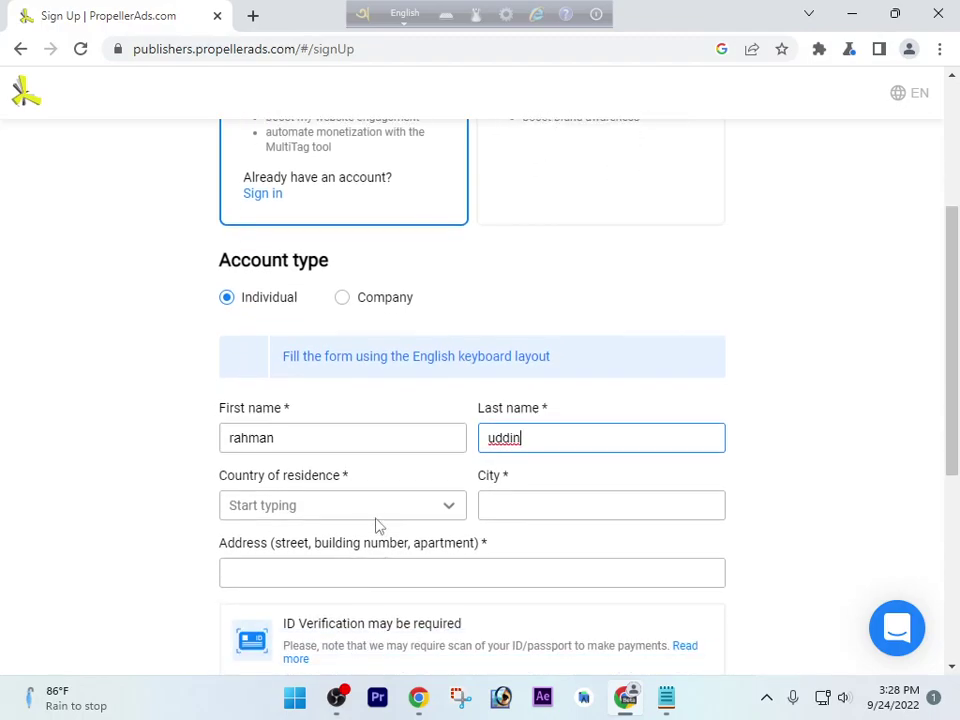
pyautogui.click(380, 512)
pyautogui.scroll(-5, 375, 519)
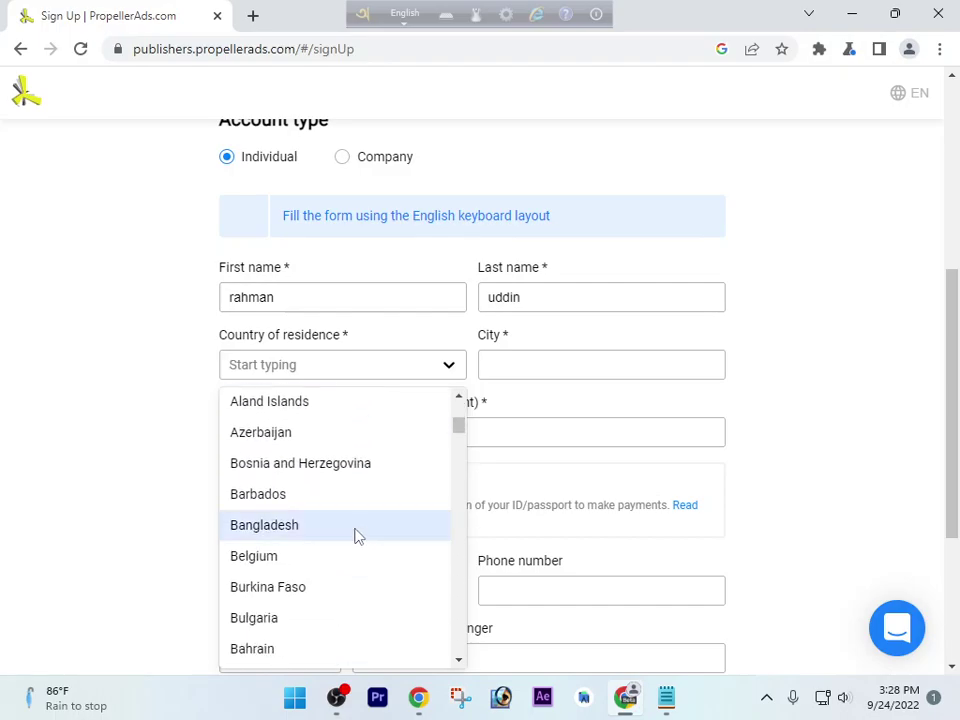
pyautogui.scroll(-1, 356, 536)
pyautogui.click(328, 436)
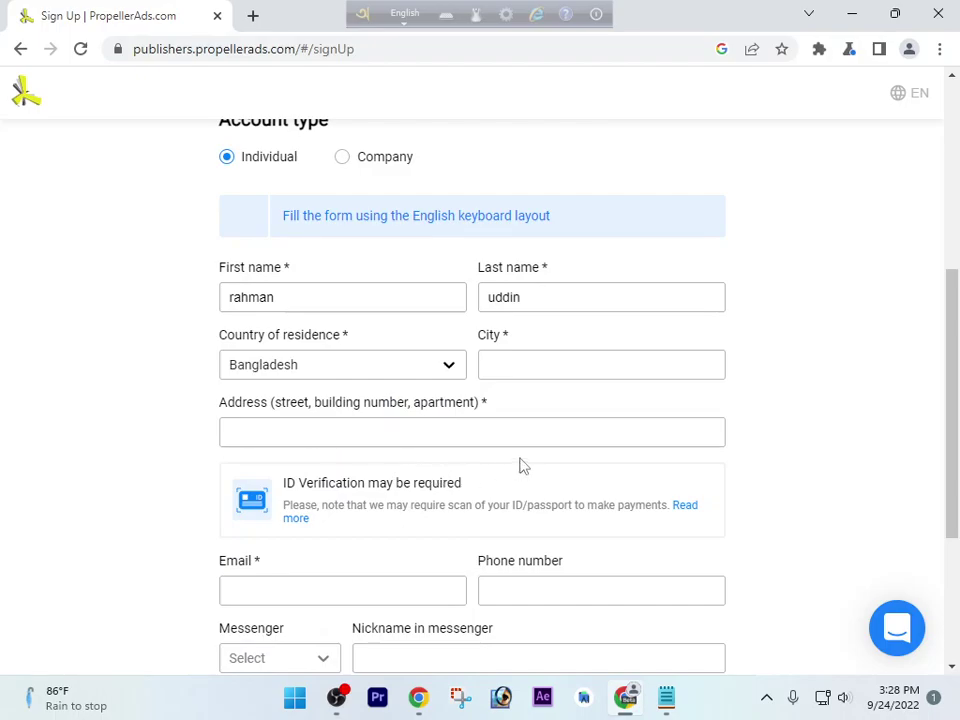
pyautogui.click(369, 431)
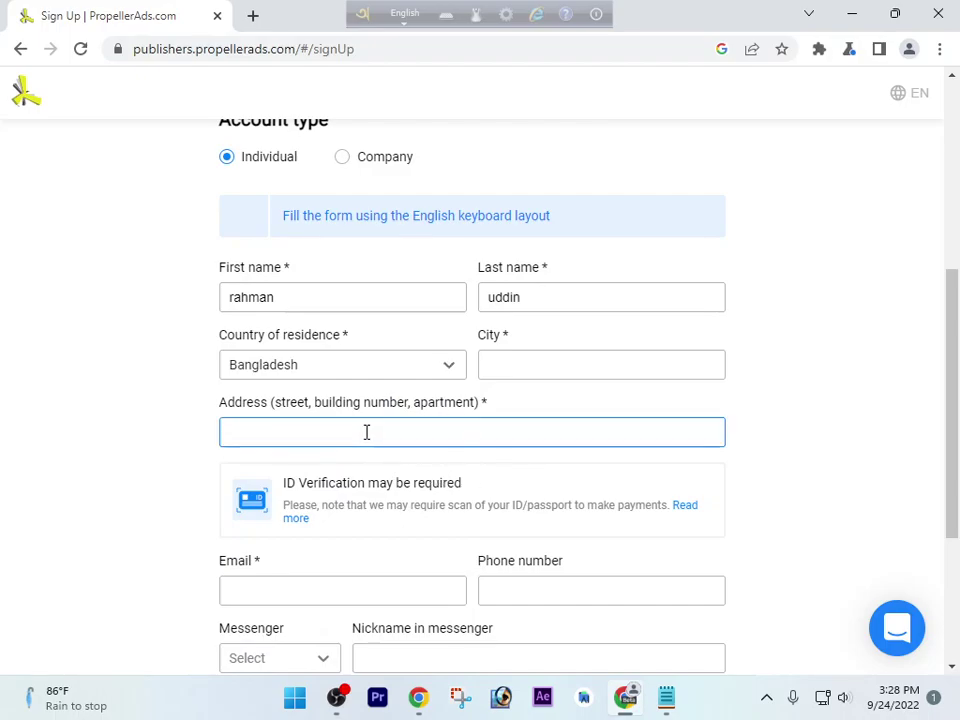
pyautogui.press('BackSpace')
pyautogui.press('BackSpace')
pyautogui.press('BackSpace')
pyautogui.press('BackSpace')
pyautogui.press('BackSpace')
pyautogui.press('BackSpace')
pyautogui.press('BackSpace')
pyautogui.press('BackSpace')
pyautogui.press('BackSpace')
pyautogui.press('BackSpace')
pyautogui.press('BackSpace')
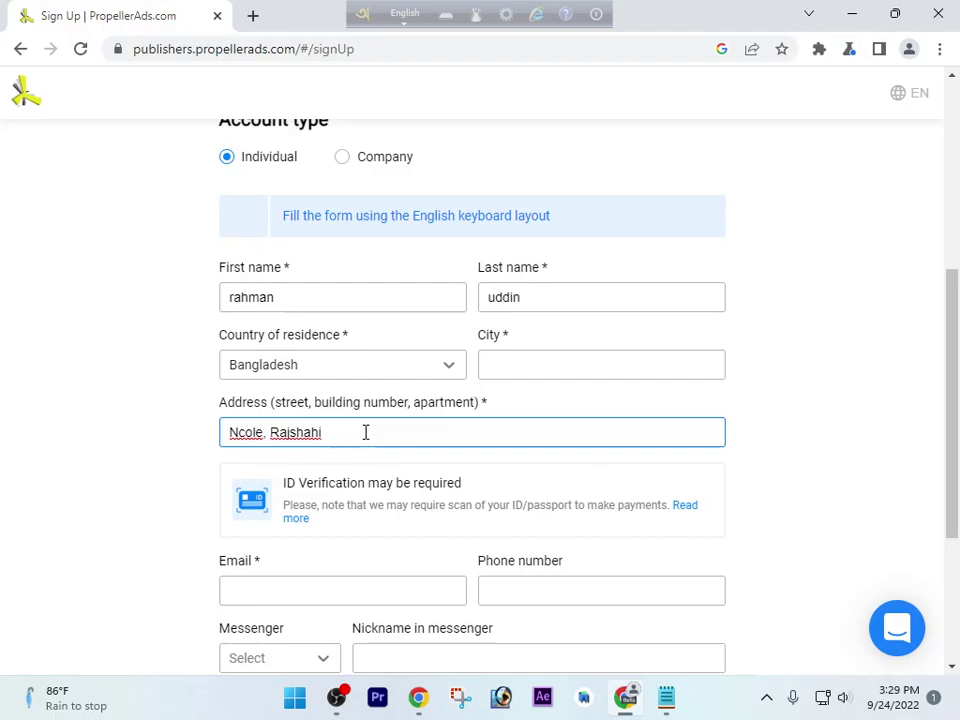
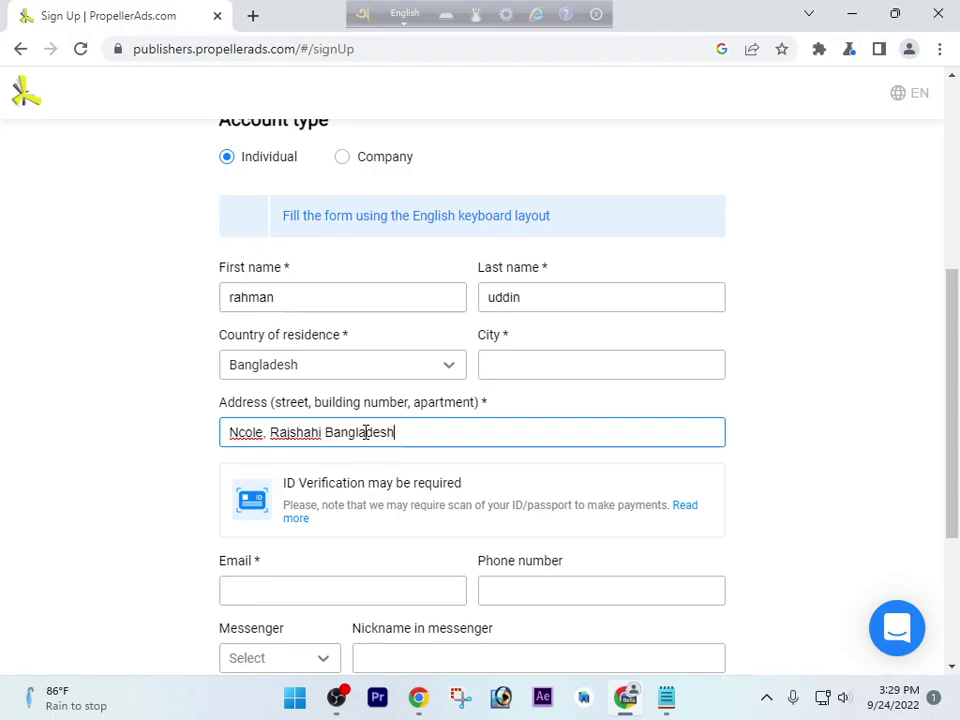
# Copy the e-mail address from the notes and paste it into the Email field
pyautogui.scroll(-1, 272, 525)
pyautogui.click(381, 490)
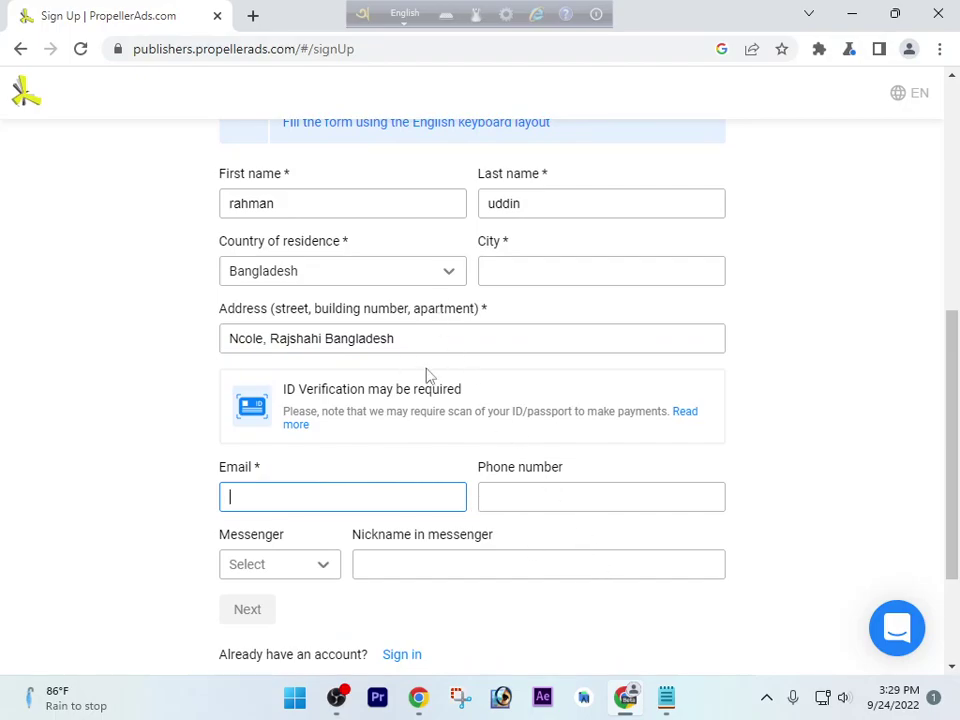
pyautogui.click(666, 697)
pyautogui.click(453, 120)
pyautogui.moveTo(453, 120); pyautogui.dragTo(660, 146)
pyautogui.click(497, 135)
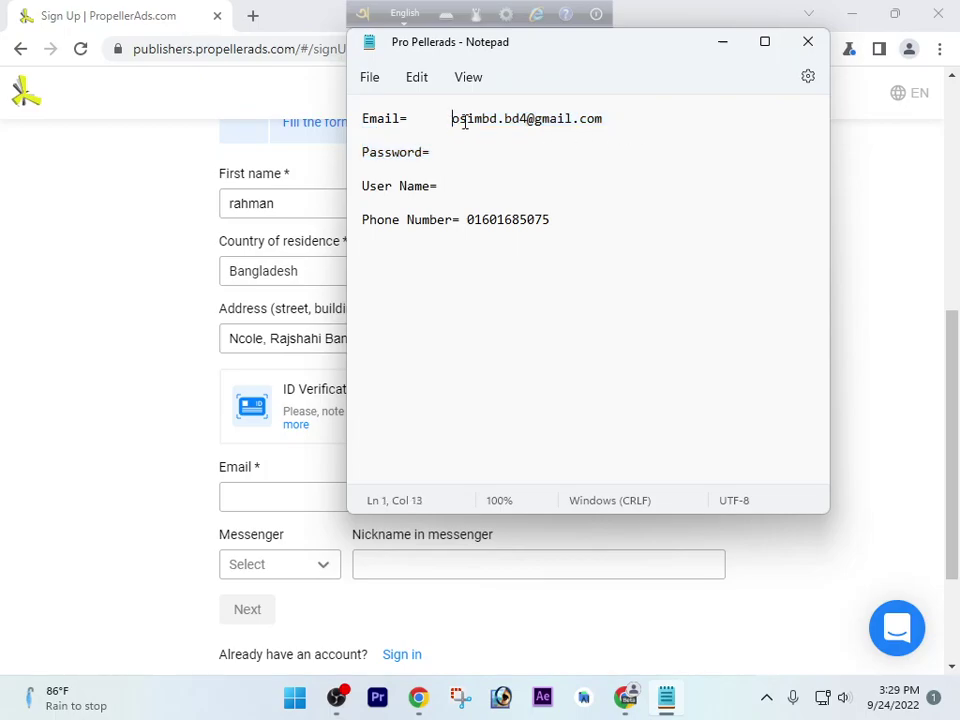
pyautogui.moveTo(454, 119); pyautogui.dragTo(622, 116)
pyautogui.hotkey('ctrl', 'c')
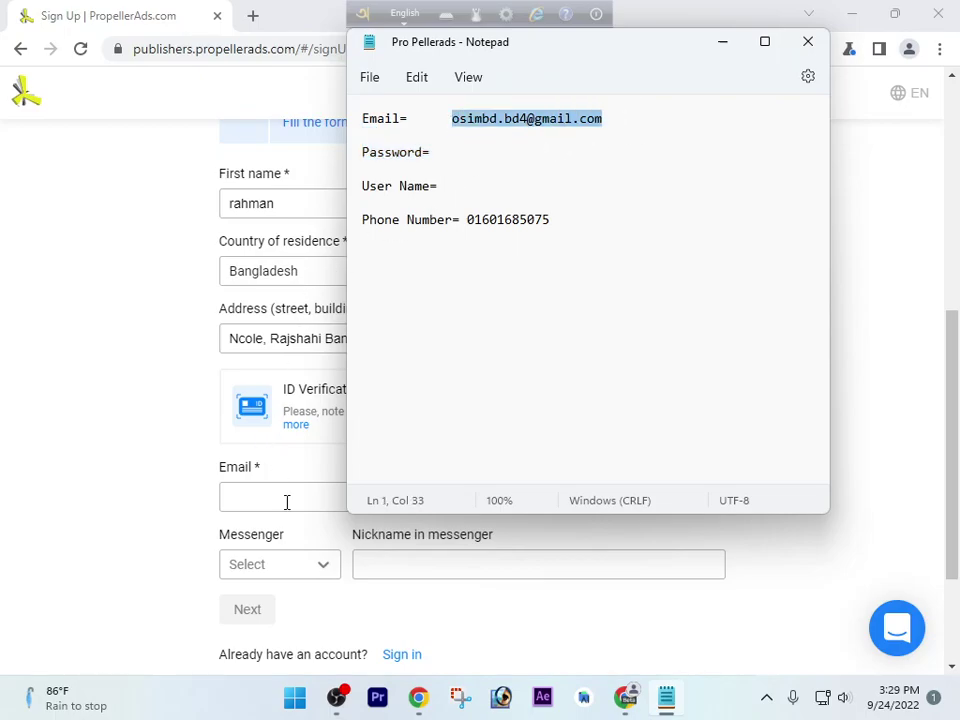
pyautogui.click(287, 509)
pyautogui.hotkey('ctrl', 'v')
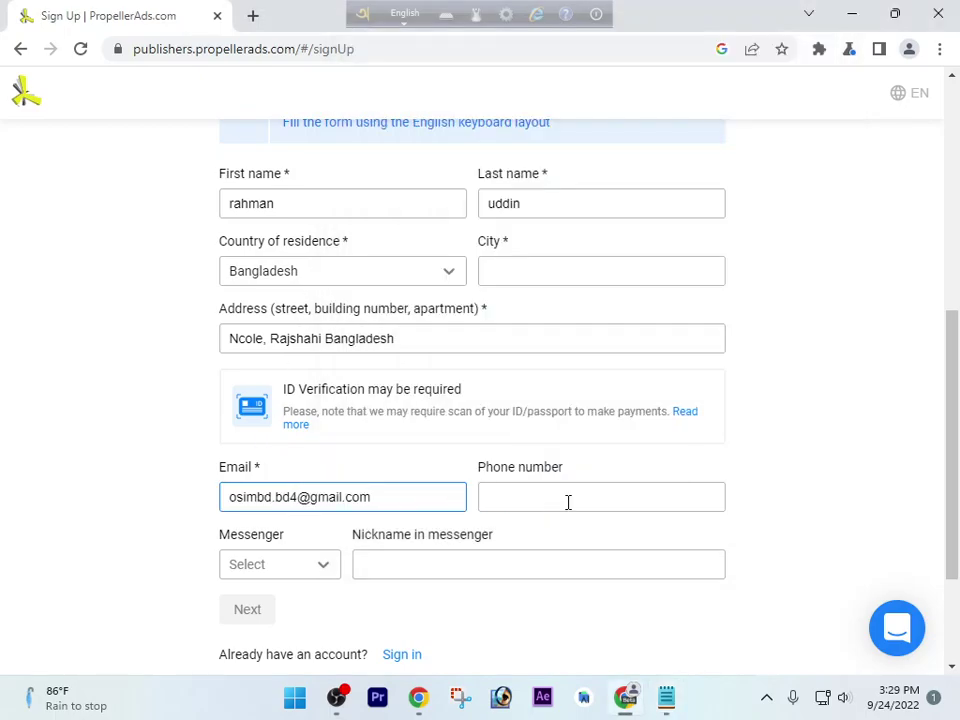
# Copy the phone number from the notes and paste it into the Phone number field
pyautogui.click(670, 698)
pyautogui.moveTo(467, 220); pyautogui.dragTo(598, 218)
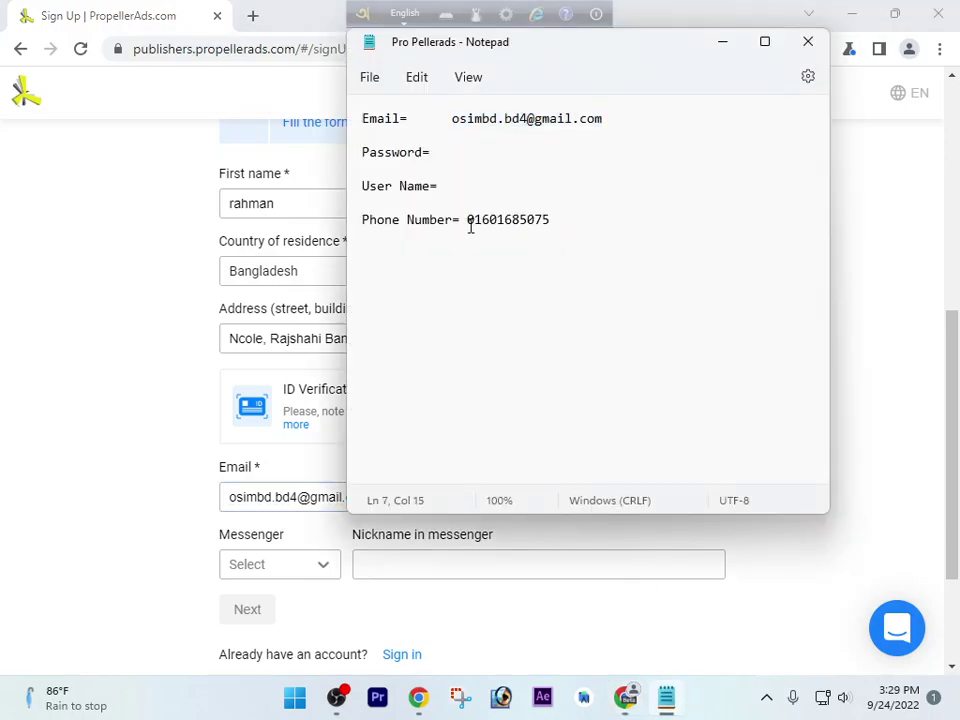
pyautogui.hotkey('ctrl', 'v')
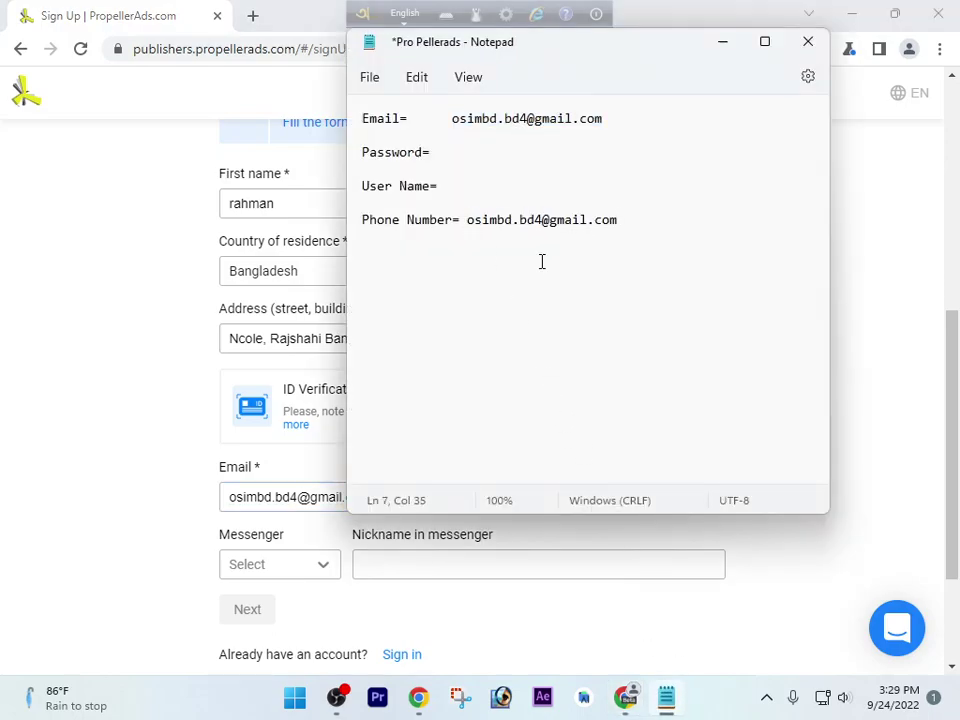
pyautogui.hotkey('ctrl', 'z')
pyautogui.hotkey('ctrl', 'c')
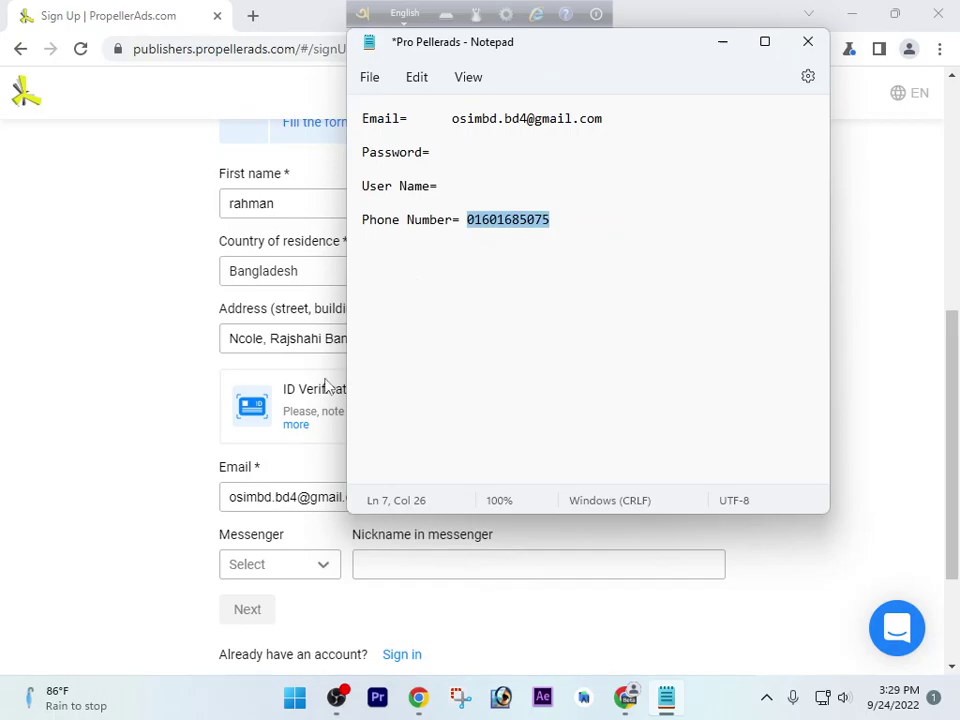
pyautogui.click(176, 433)
pyautogui.click(528, 498)
pyautogui.hotkey('ctrl', 'v')
# Choose Telegram as the messenger and enter the t.me nickname link
pyautogui.scroll(-3, 525, 498)
pyautogui.click(316, 396)
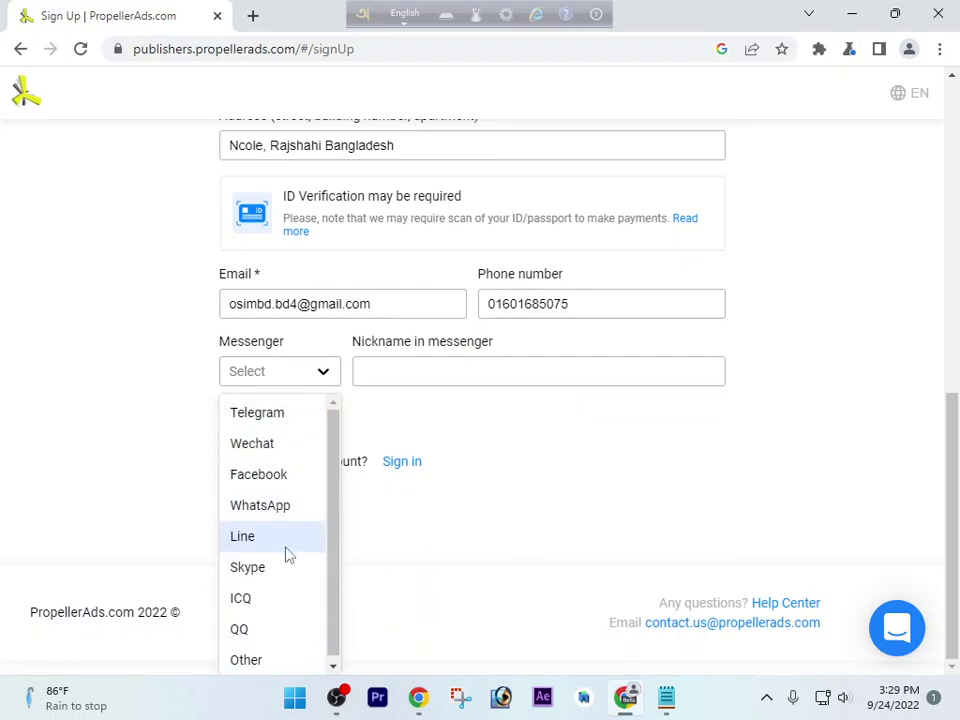
pyautogui.click(266, 426)
pyautogui.click(394, 386)
pyautogui.write('t.me')
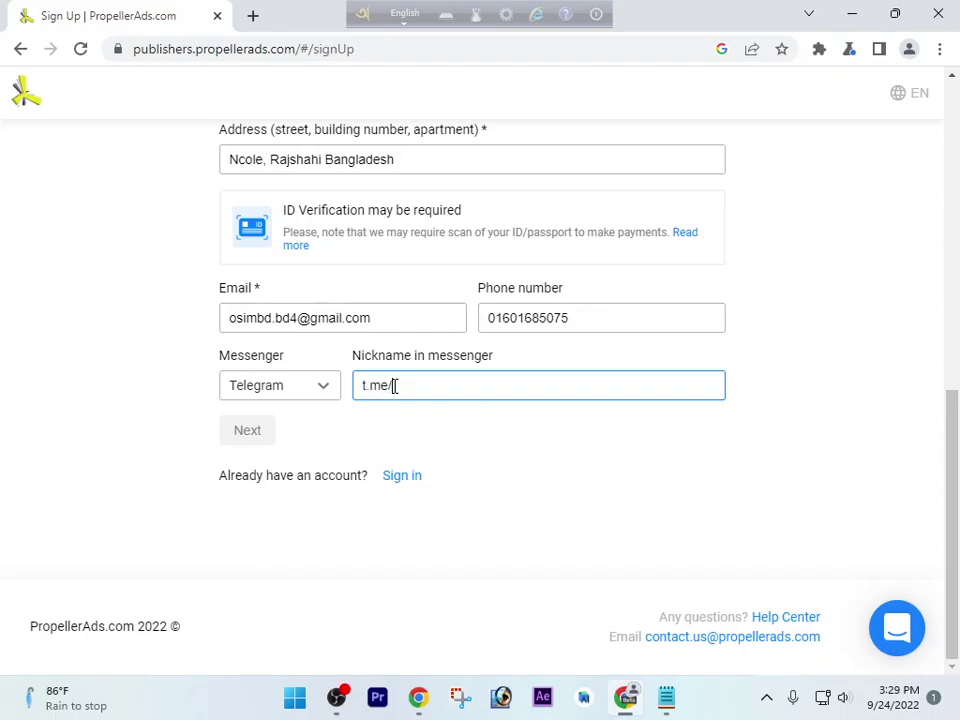
pyautogui.write('/osim')
pyautogui.press('BackSpace')
pyautogui.press('BackSpace')
pyautogui.write('rskib')
pyautogui.scroll(3, 437, 437)
# Enter Rajshahi as the city and continue to the experience questions
pyautogui.scroll(1, 440, 425)
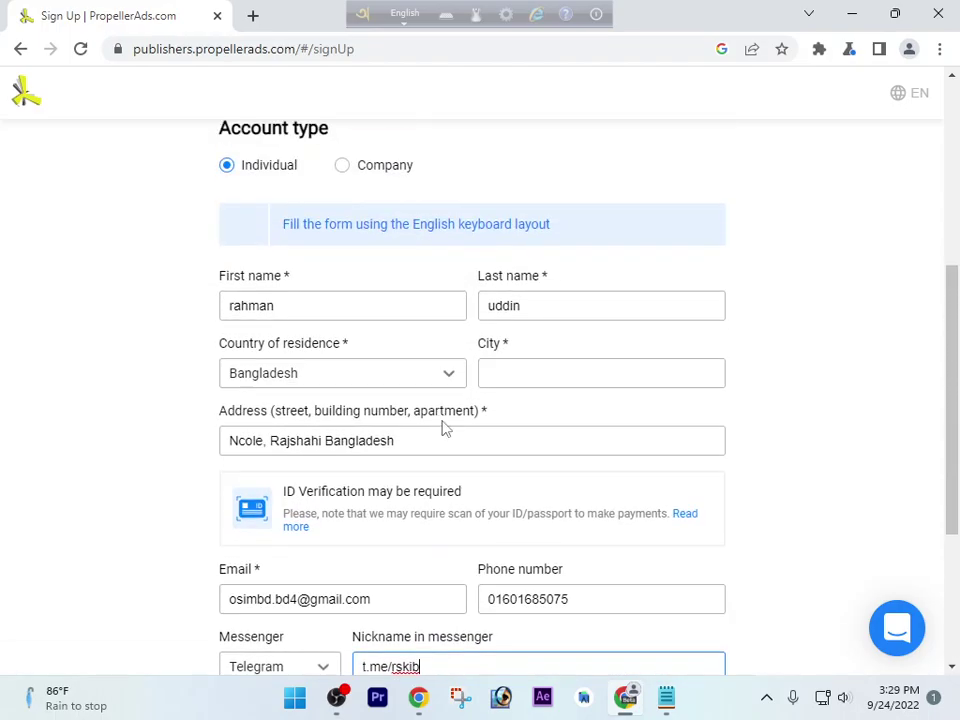
pyautogui.scroll(1, 320, 280)
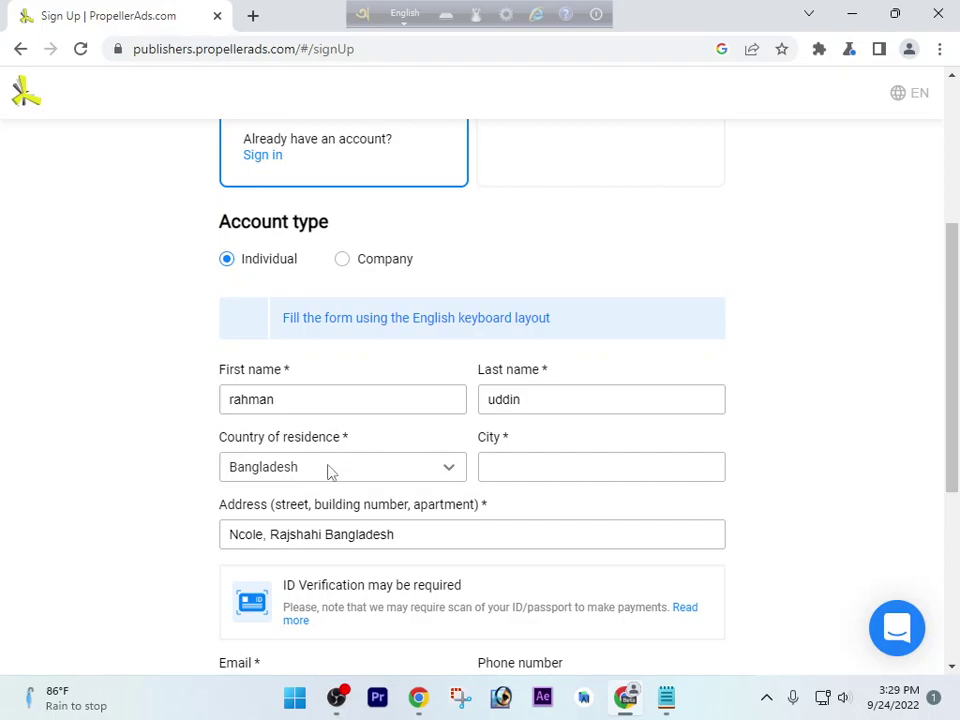
pyautogui.click(535, 464)
pyautogui.write('Rjajshahi')
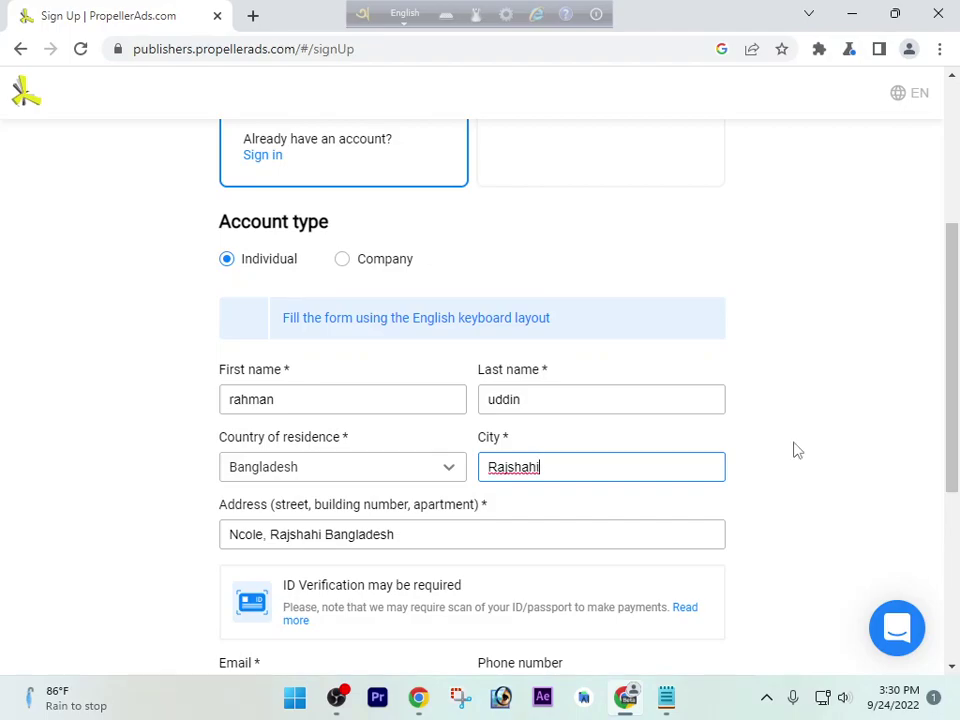
pyautogui.scroll(-1, 795, 450)
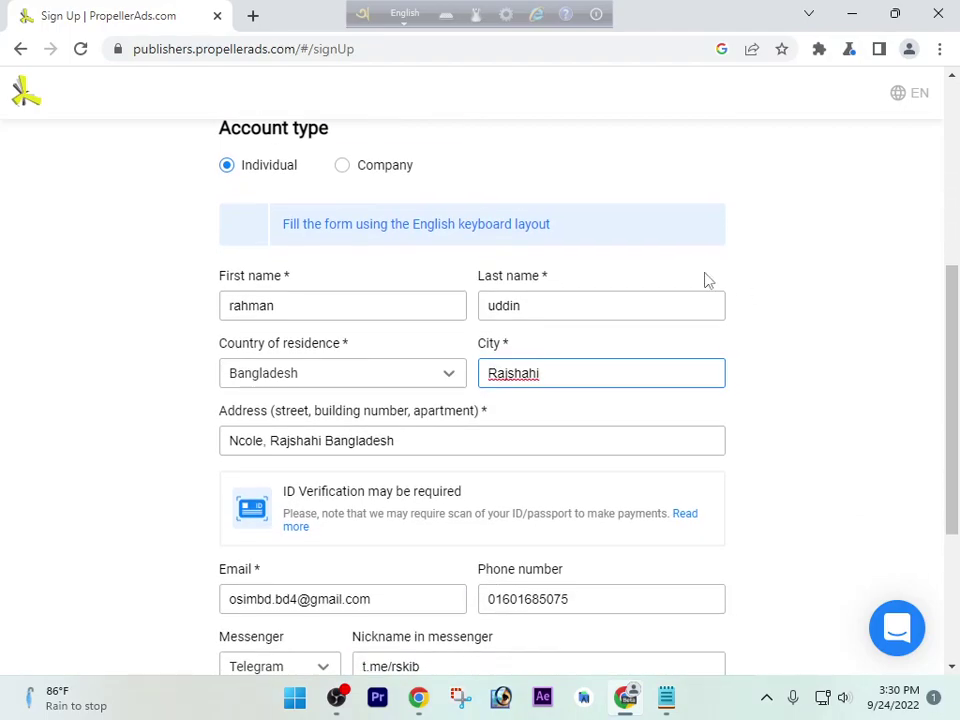
pyautogui.scroll(-3, 580, 336)
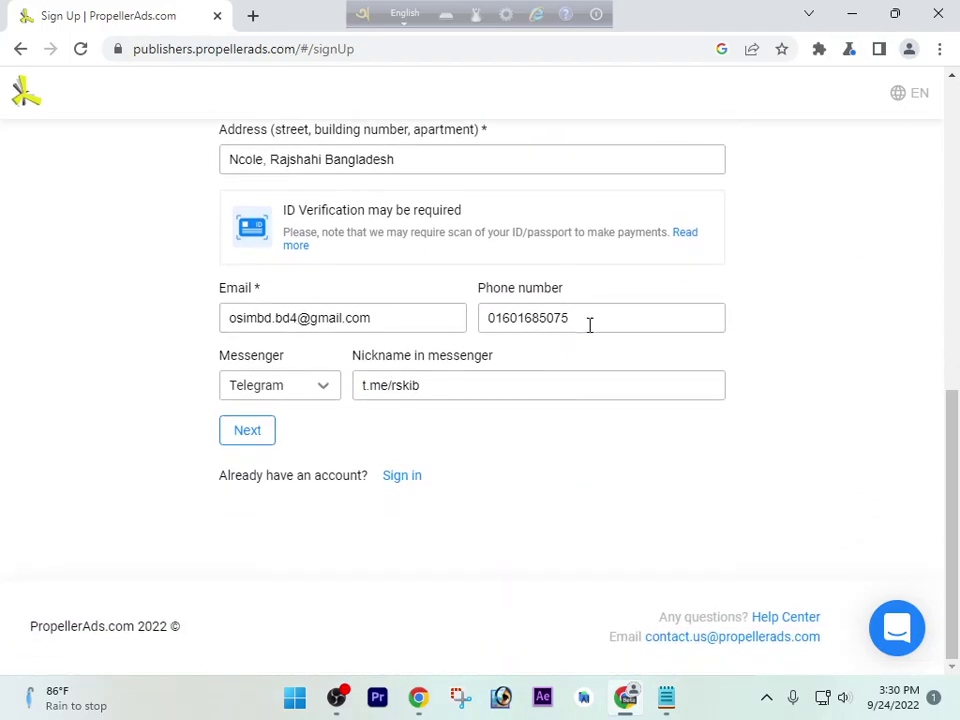
pyautogui.scroll(1, 590, 265)
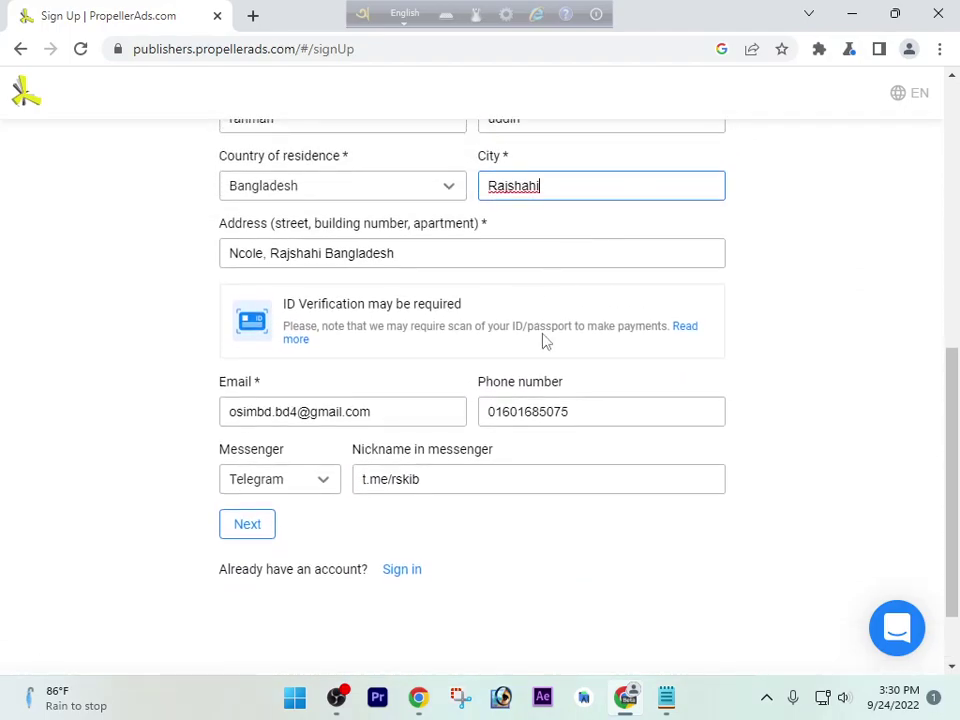
pyautogui.click(249, 527)
pyautogui.scroll(-1, 270, 540)
pyautogui.scroll(-1, 285, 530)
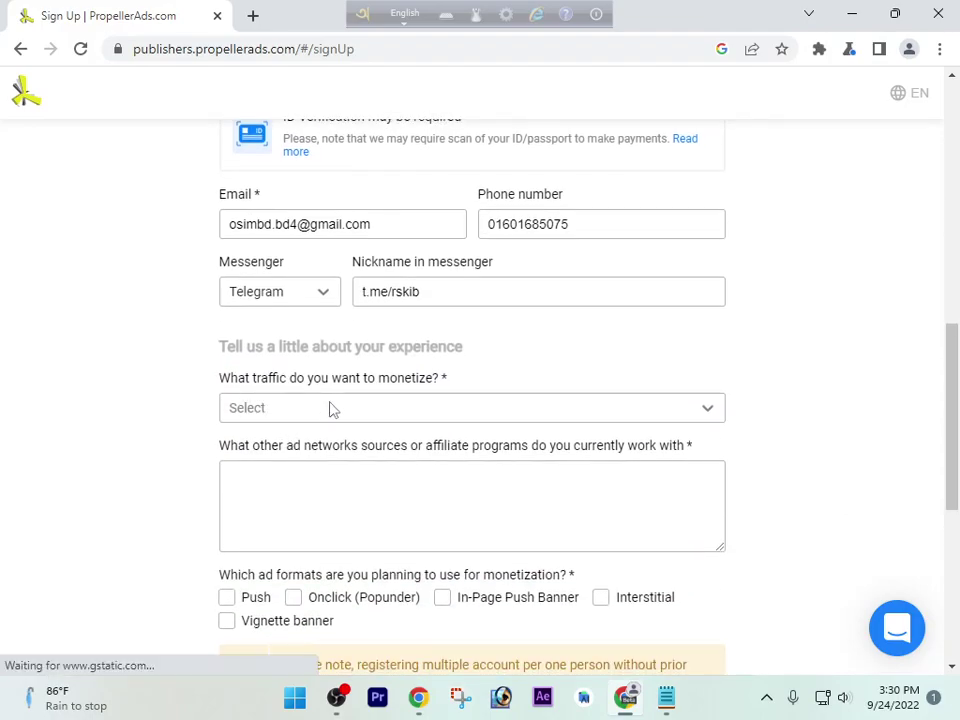
# Choose Facebook, WhatsApp, YouTube traffic and describe having many traffic sources to monetize
pyautogui.click(410, 412)
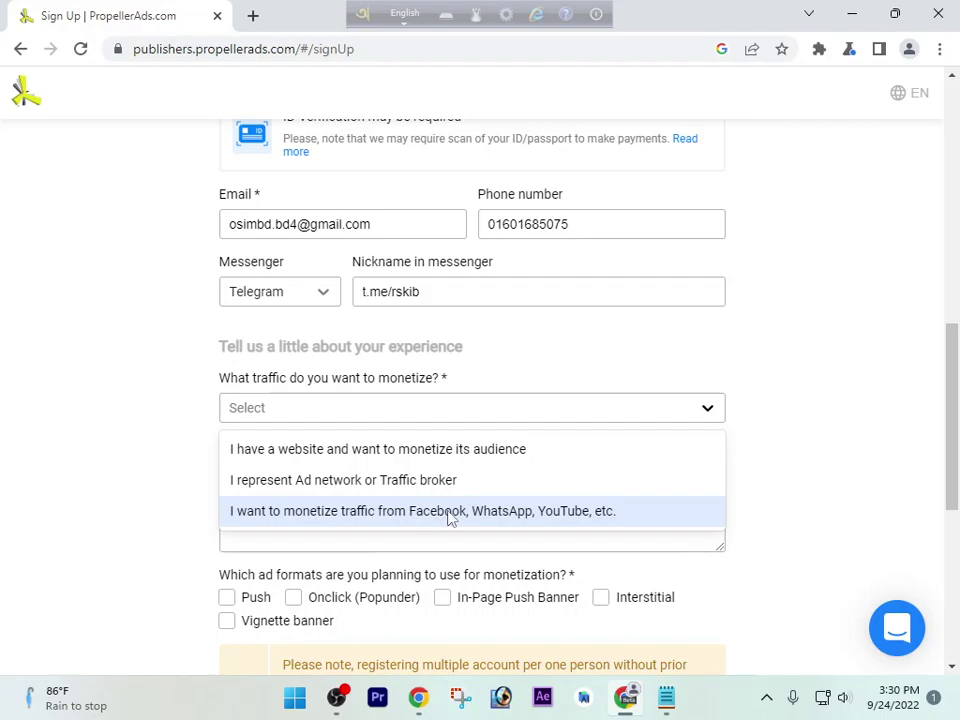
pyautogui.click(529, 512)
pyautogui.click(489, 497)
pyautogui.write('I ')
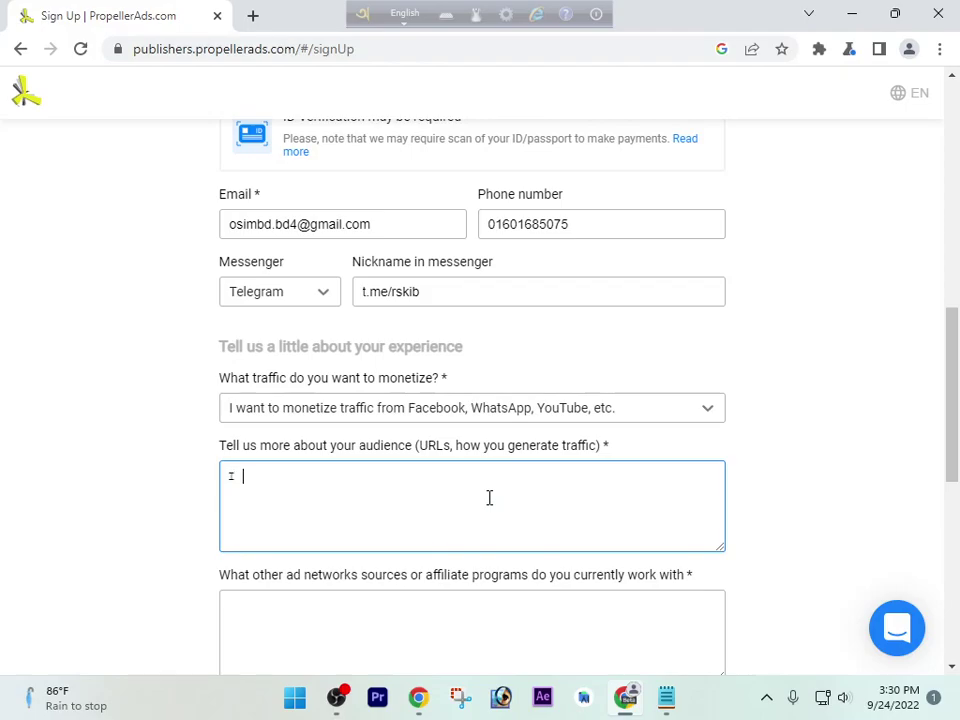
pyautogui.write('have a lot of')
pyautogui.write(' r')
pyautogui.write('raffic ')
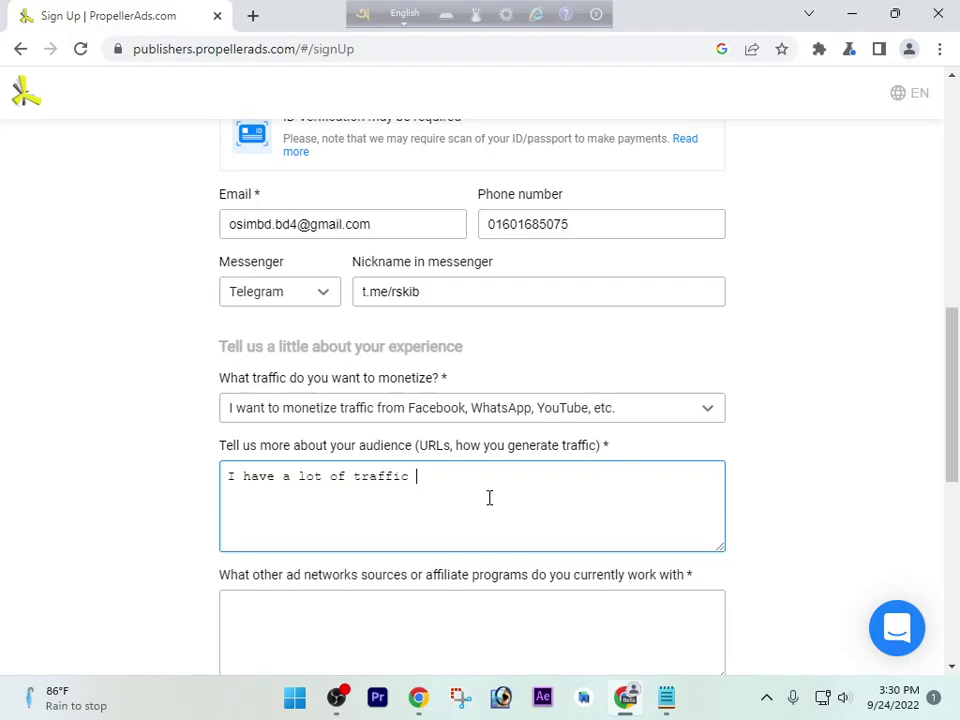
pyautogui.write('source, Sop')
pyautogui.press('BackSpace')
pyautogui.write('In')
pyautogui.press('BackSpace')
pyautogui.write('Want to monizi')
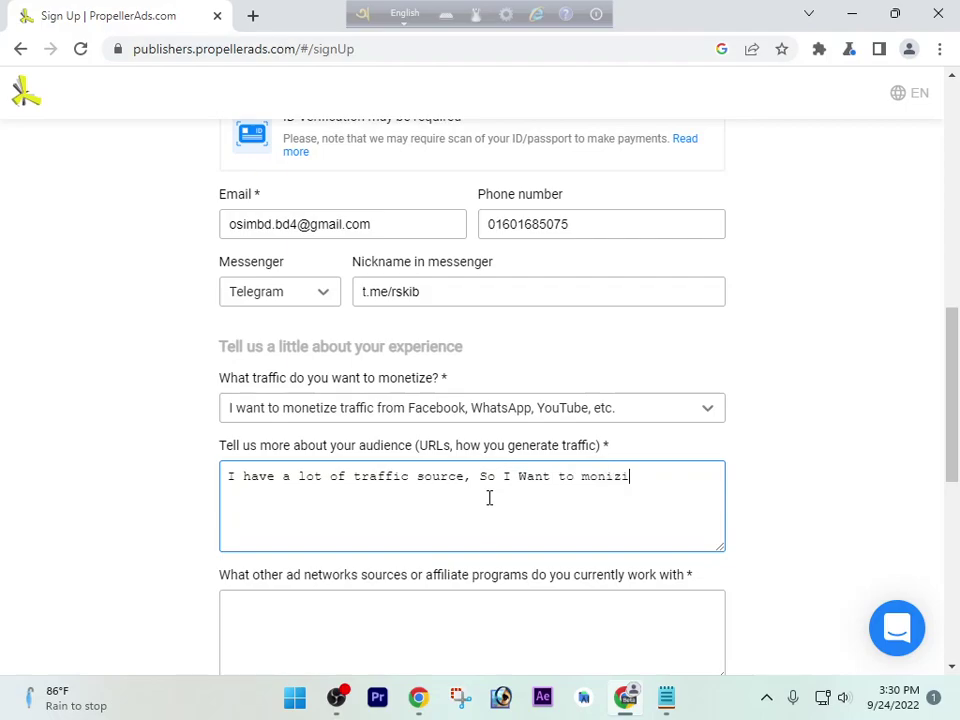
pyautogui.write('eti')
pyautogui.write('ze')
pyautogui.write(' my ')
pyautogui.write('h')
pyautogui.write('tra')
pyautogui.write('ffic')
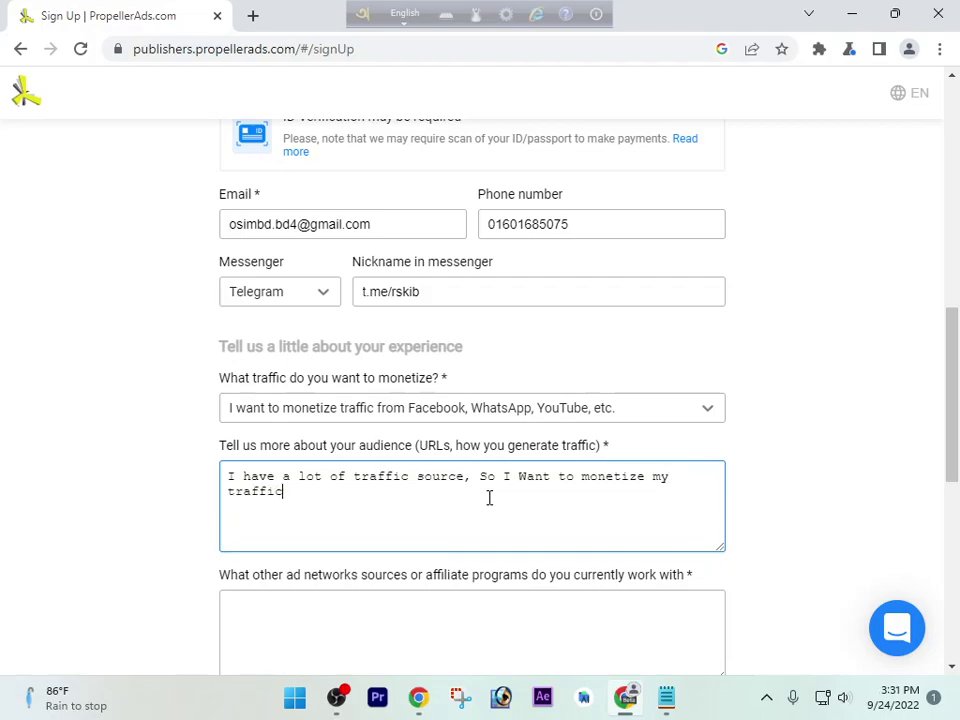
pyautogui.write('.')
# Answer the other ad networks question with 'Yes I worked before site is adsterra, Galaksion'
pyautogui.scroll(-2, 589, 574)
pyautogui.click(373, 439)
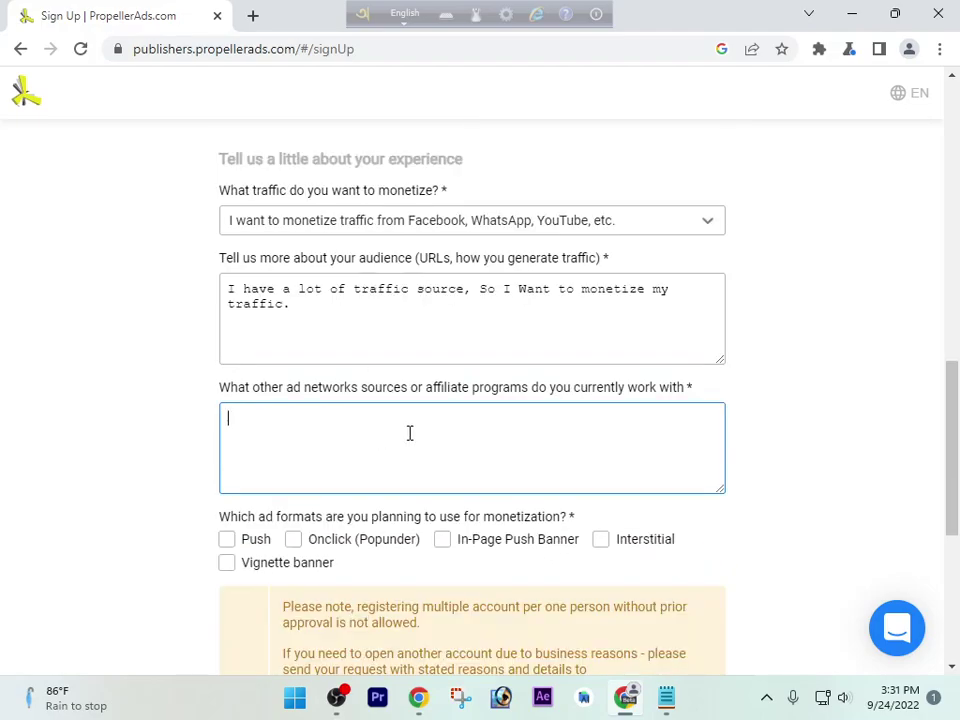
pyautogui.write('U')
pyautogui.write('Yes ')
pyautogui.write('W')
pyautogui.press('BackSpace')
pyautogui.write('I worke')
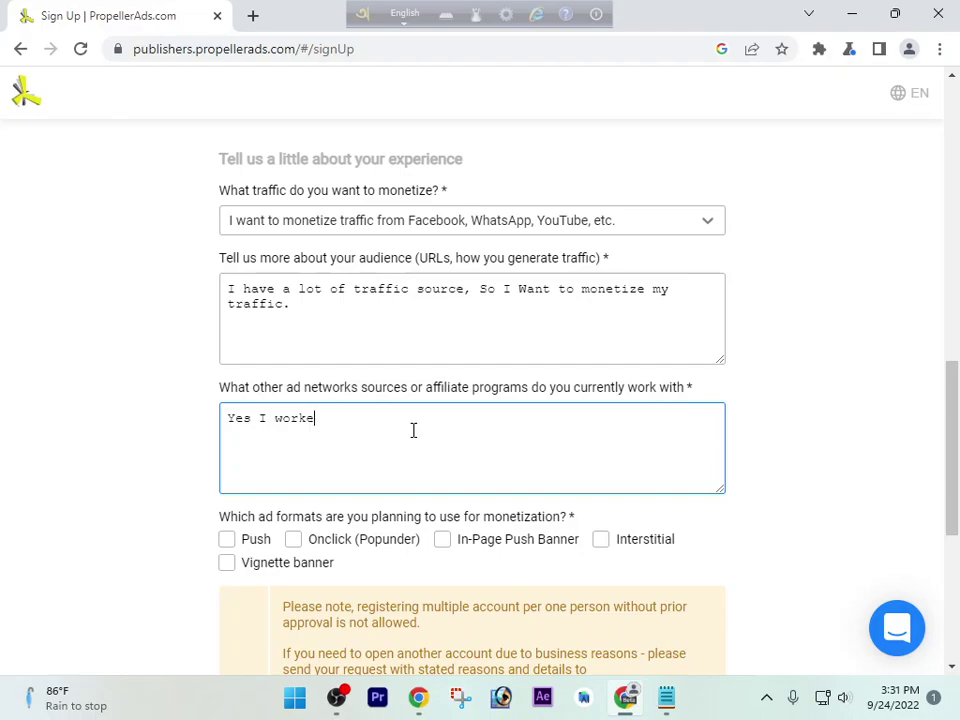
pyautogui.write('d befo')
pyautogui.press('BackSpace')
pyautogui.write('efore site is adster')
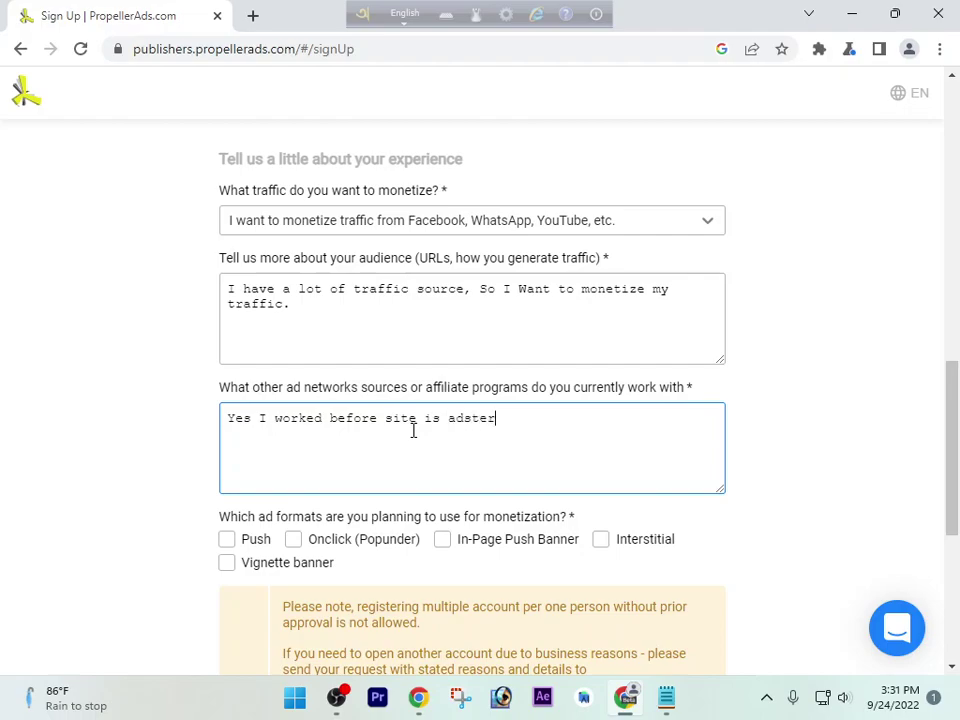
pyautogui.write(', Galaksion')
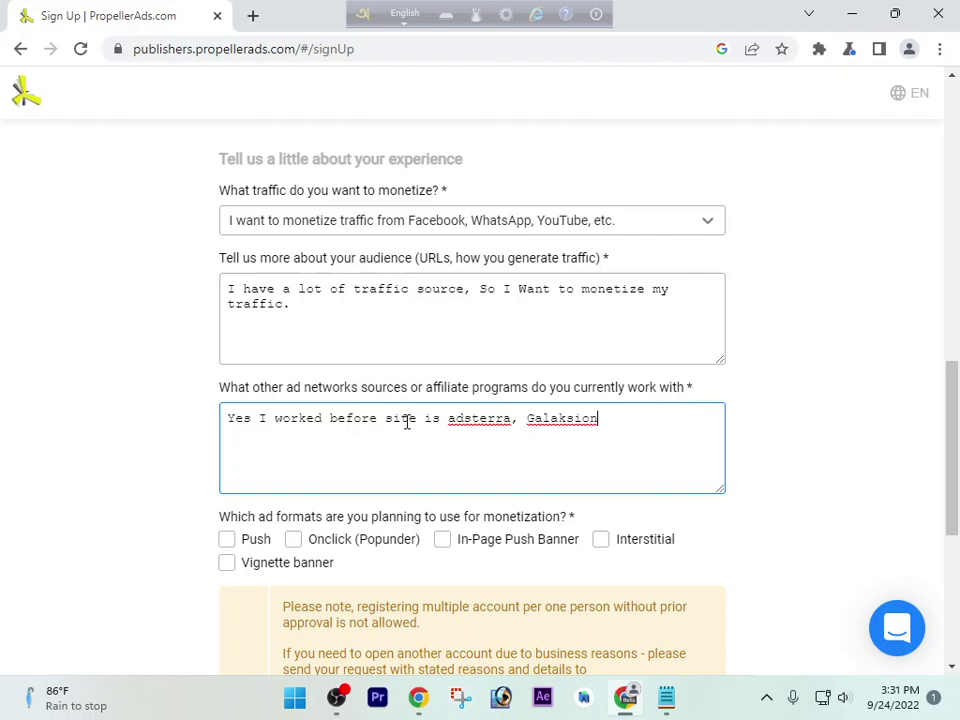
pyautogui.scroll(-2, 411, 426)
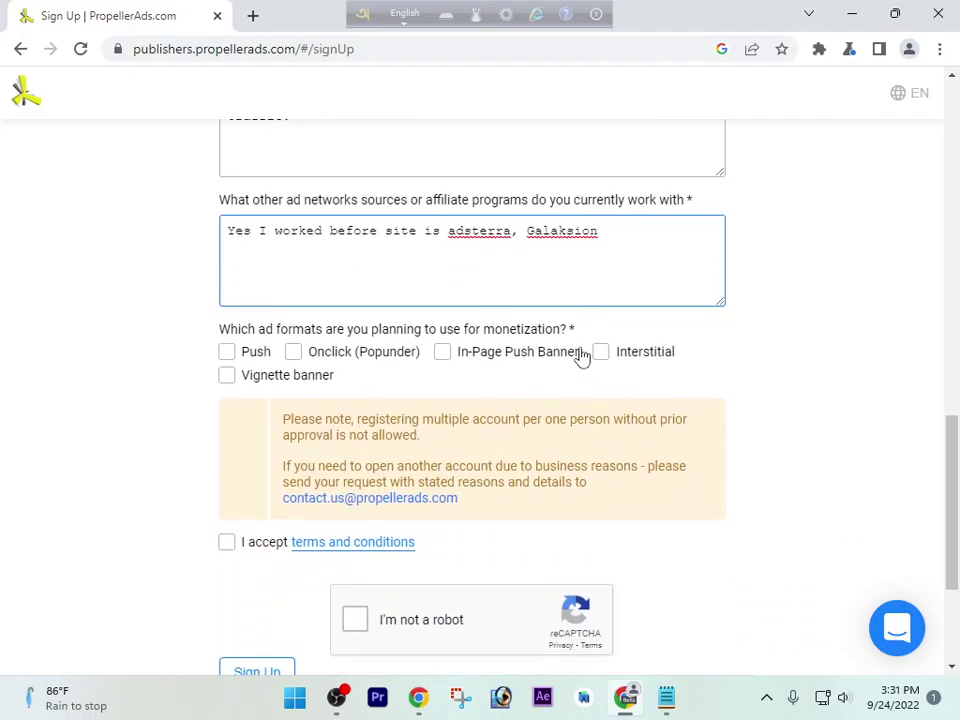
# Select the Push and Onclick (Popunder) ad formats and accept the terms
pyautogui.click(229, 354)
pyautogui.click(298, 355)
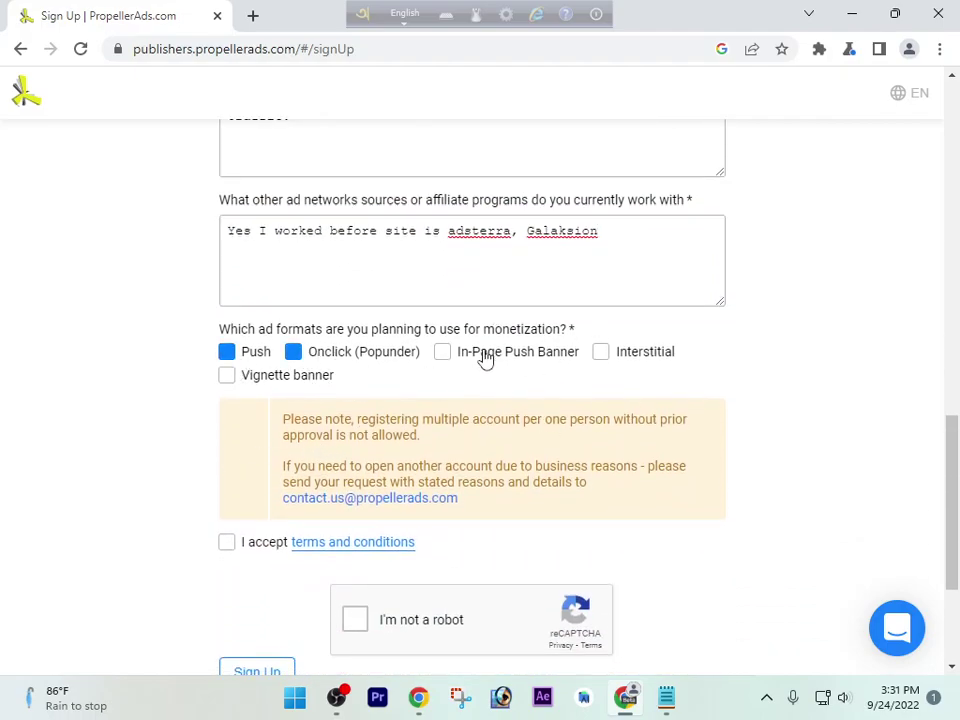
pyautogui.click(227, 545)
pyautogui.scroll(-1, 401, 553)
# Solve the reCAPTCHA stairs image challenge and submit the sign-up form
pyautogui.click(354, 526)
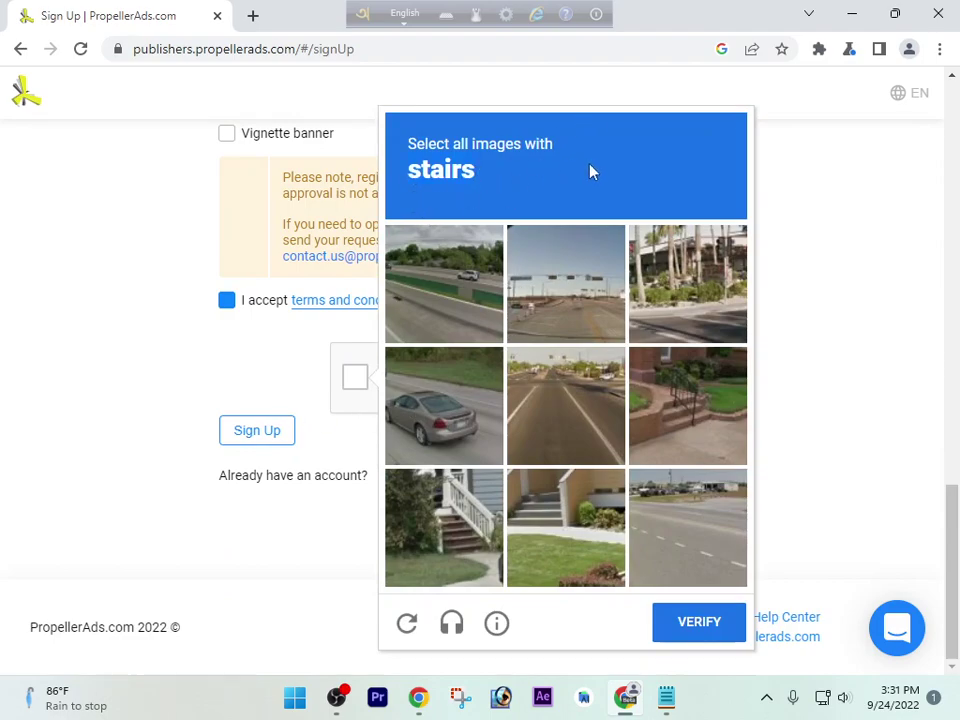
pyautogui.click(492, 512)
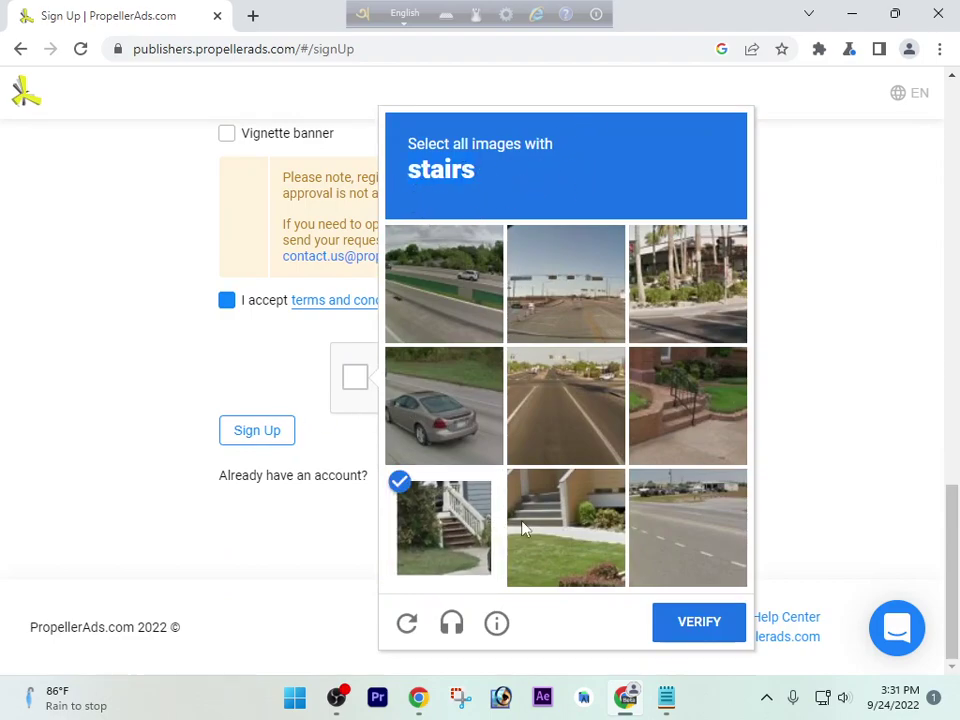
pyautogui.click(560, 524)
pyautogui.click(686, 427)
pyautogui.click(710, 636)
pyautogui.scroll(10, 632, 553)
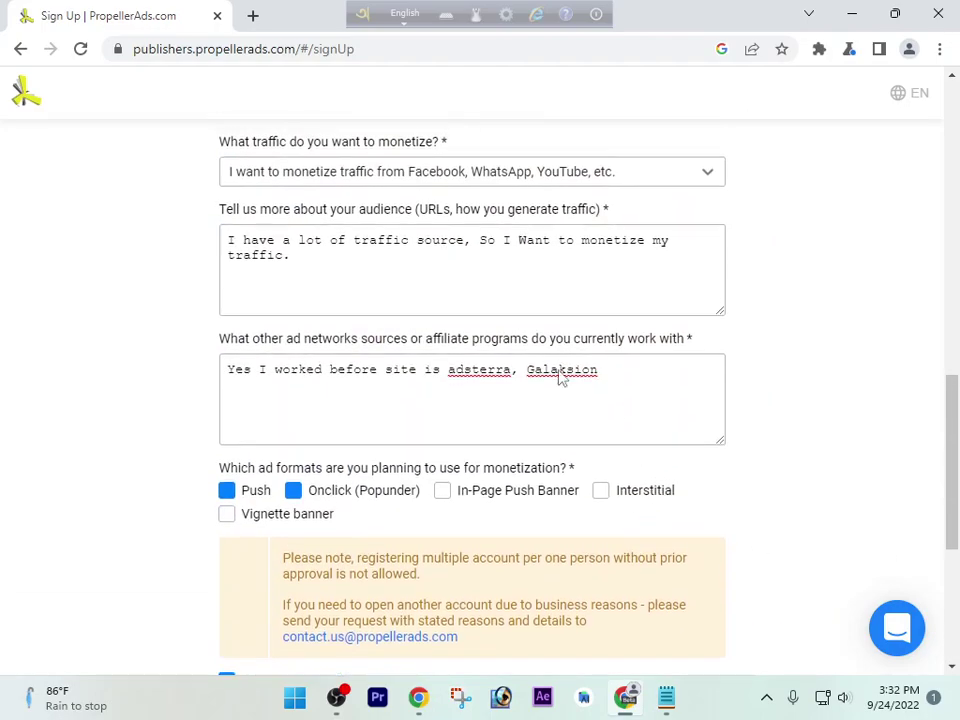
pyautogui.scroll(-5, 519, 375)
pyautogui.scroll(3, 574, 343)
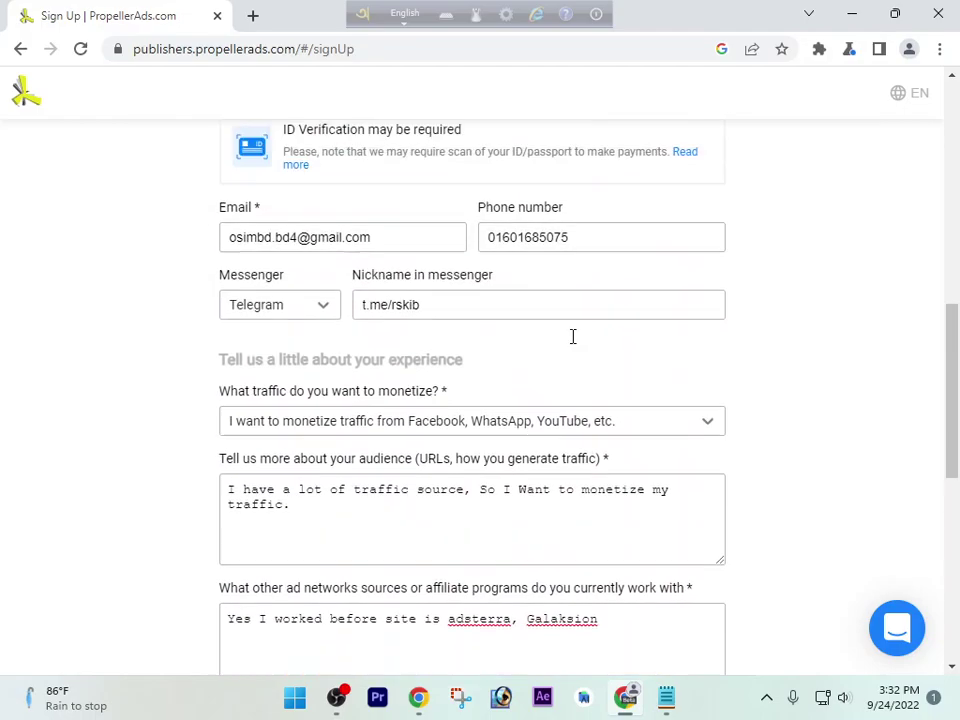
pyautogui.scroll(-6, 561, 353)
pyautogui.click(265, 436)
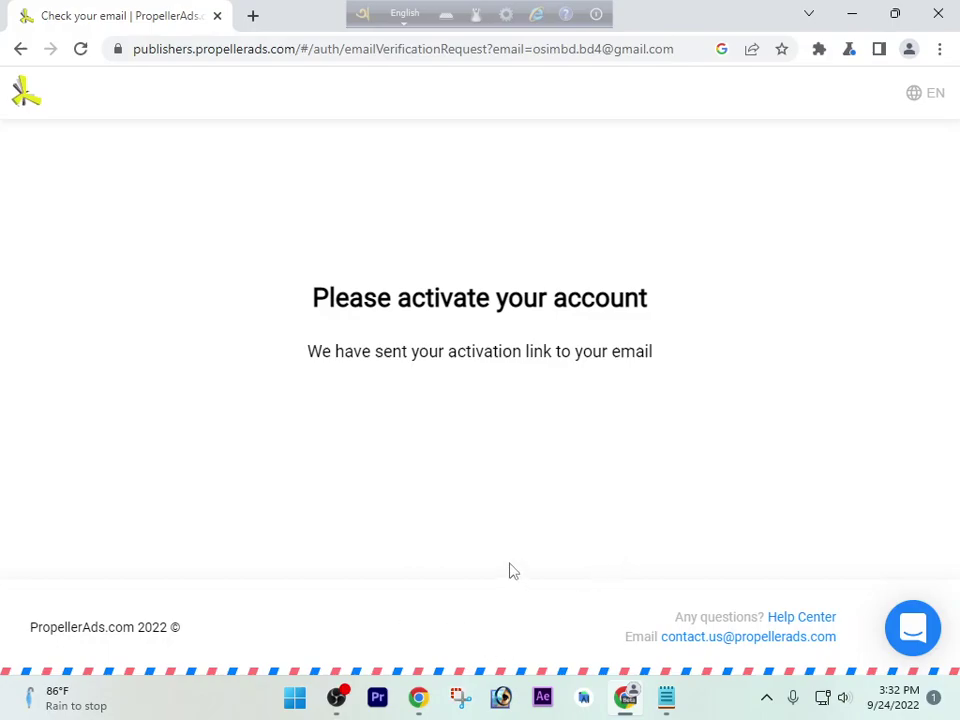
# Switch to Gmail, check the Primary category and reload the page for new mail
pyautogui.click(420, 697)
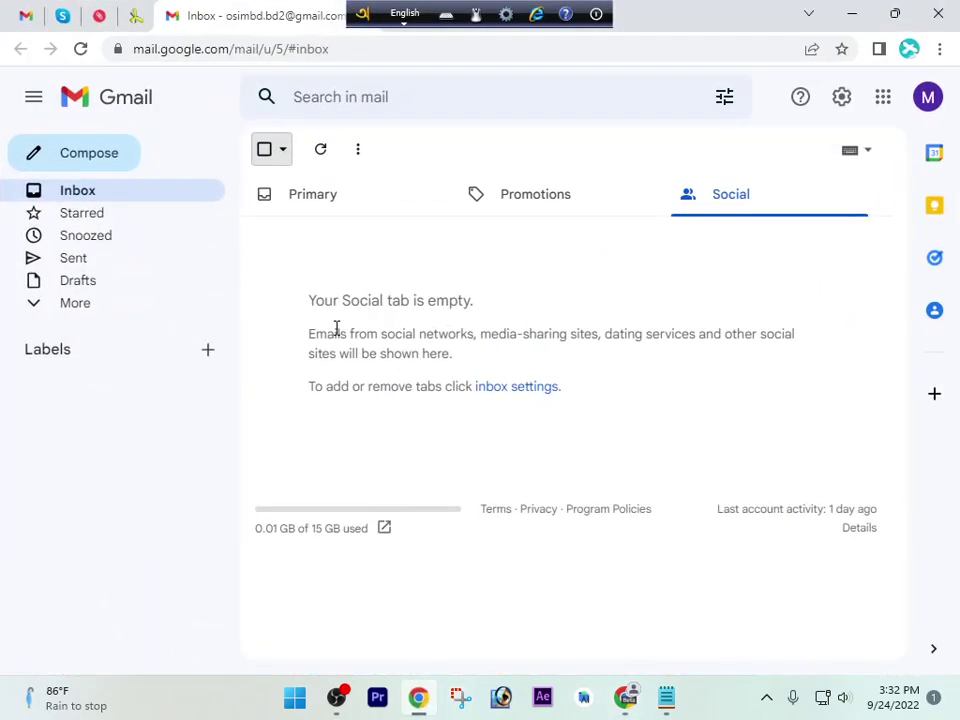
pyautogui.click(262, 205)
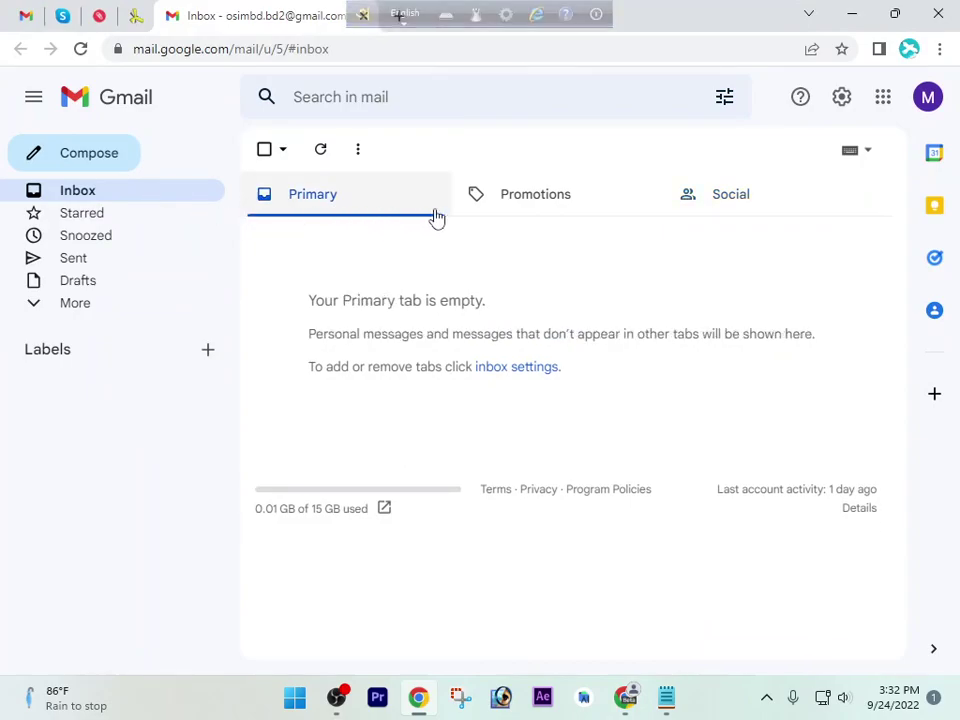
pyautogui.click(321, 150)
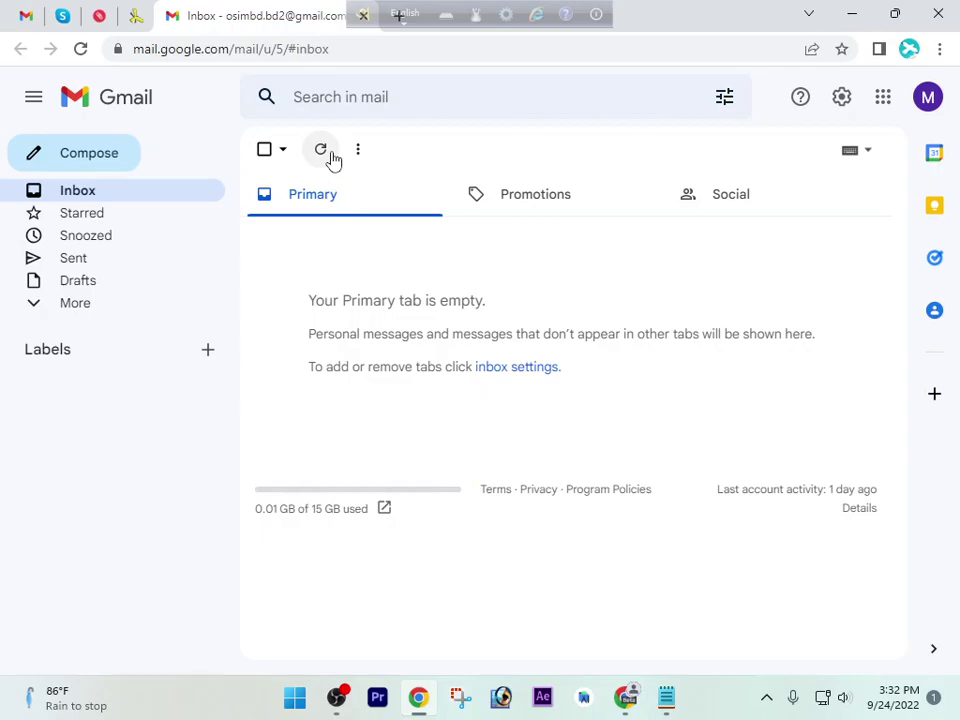
pyautogui.click(81, 48)
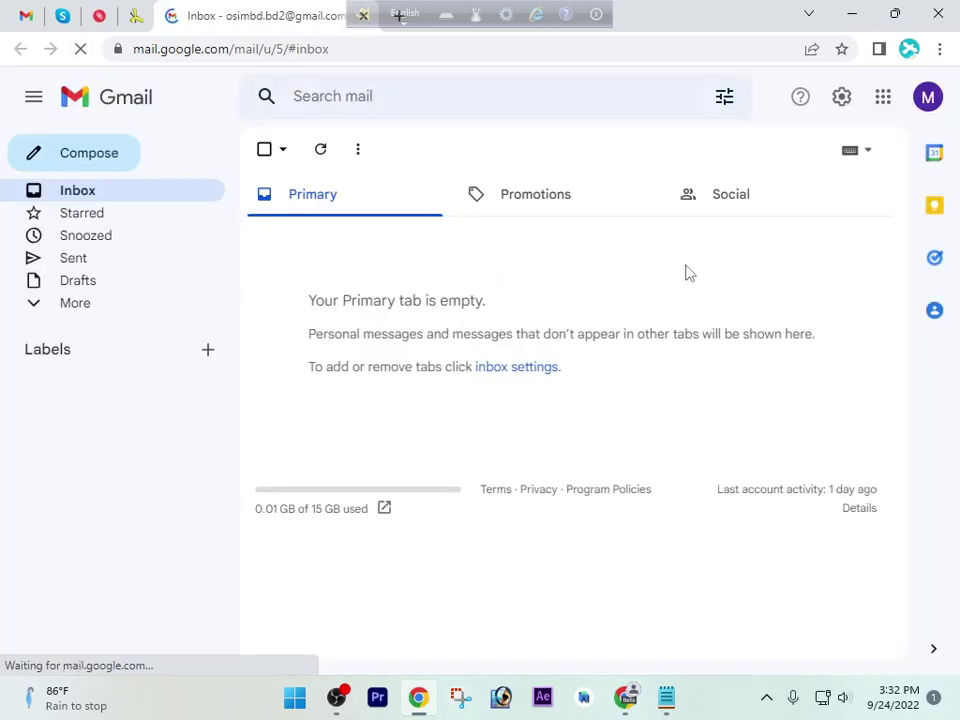
# Check Promotions and Social, deleting the Futbol Soccer ad, then return to Primary
pyautogui.click(564, 196)
pyautogui.click(726, 208)
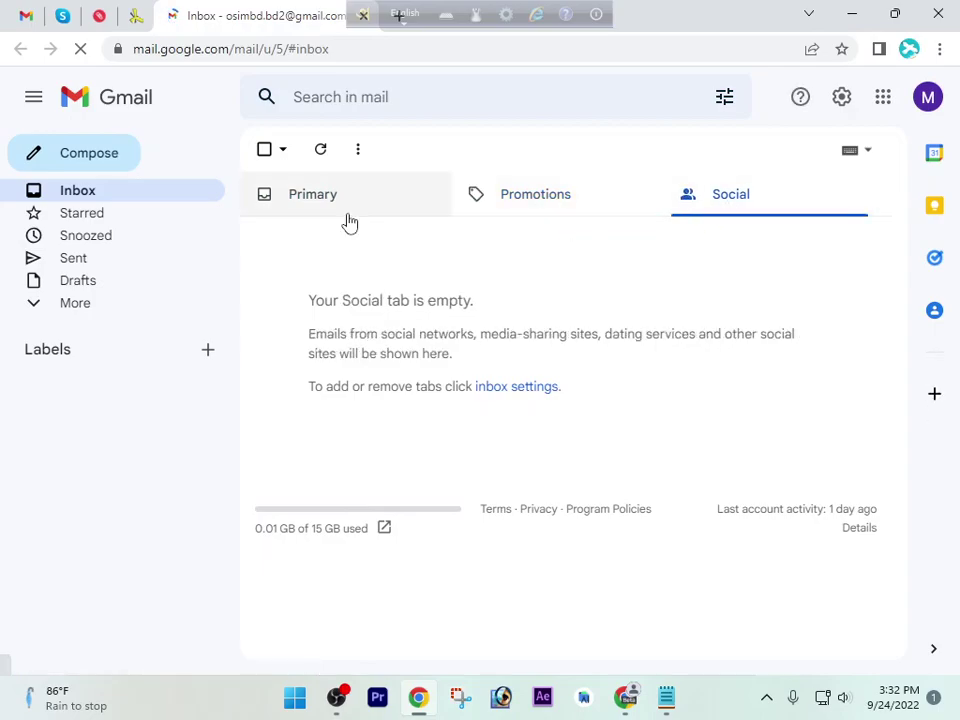
pyautogui.moveTo(765, 231)
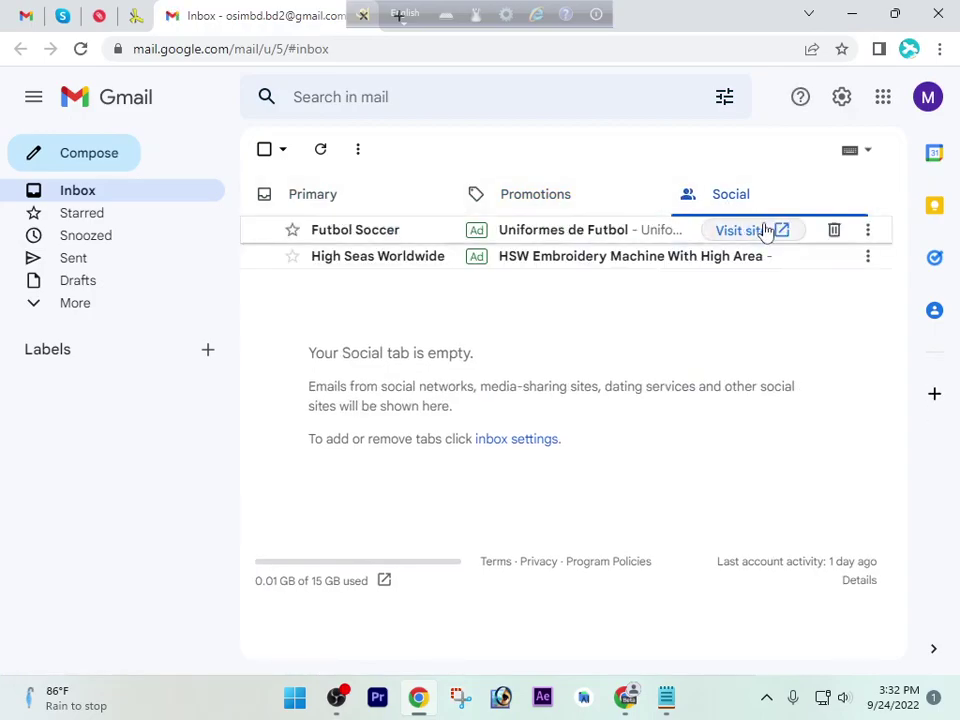
pyautogui.click(834, 231)
pyautogui.click(395, 212)
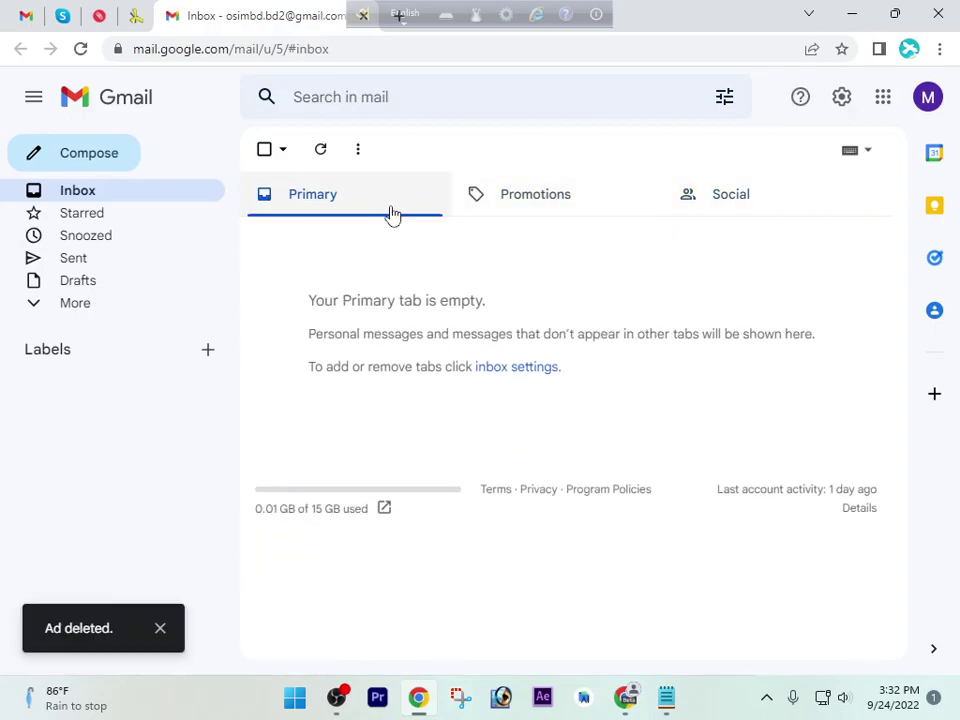
# Check the Starred and Spam folders, then return to the inbox
pyautogui.click(128, 216)
pyautogui.click(72, 300)
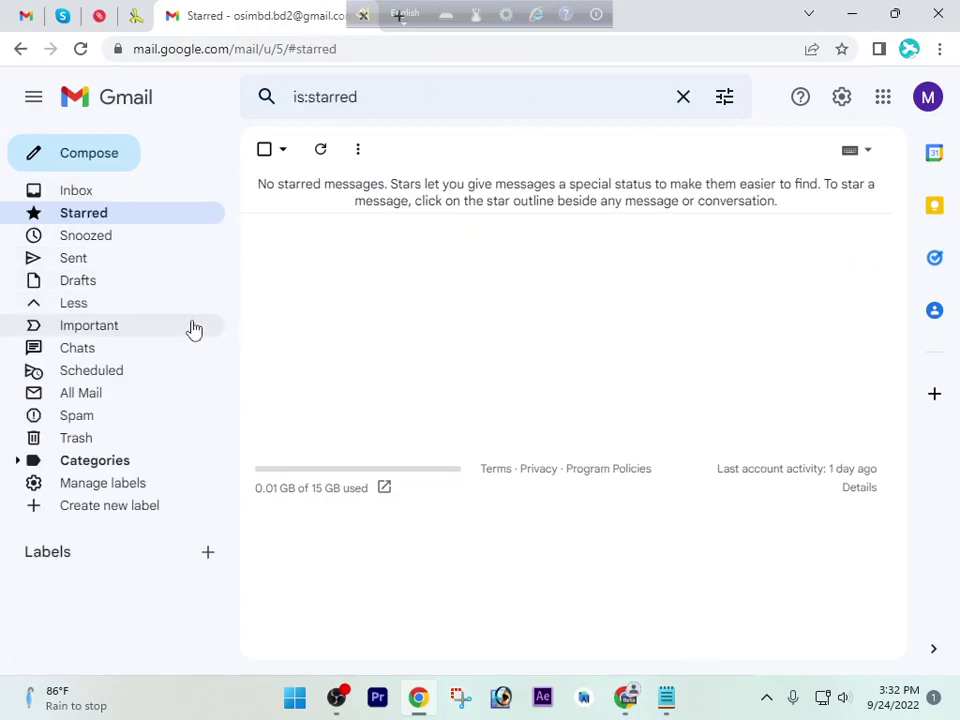
pyautogui.click(118, 416)
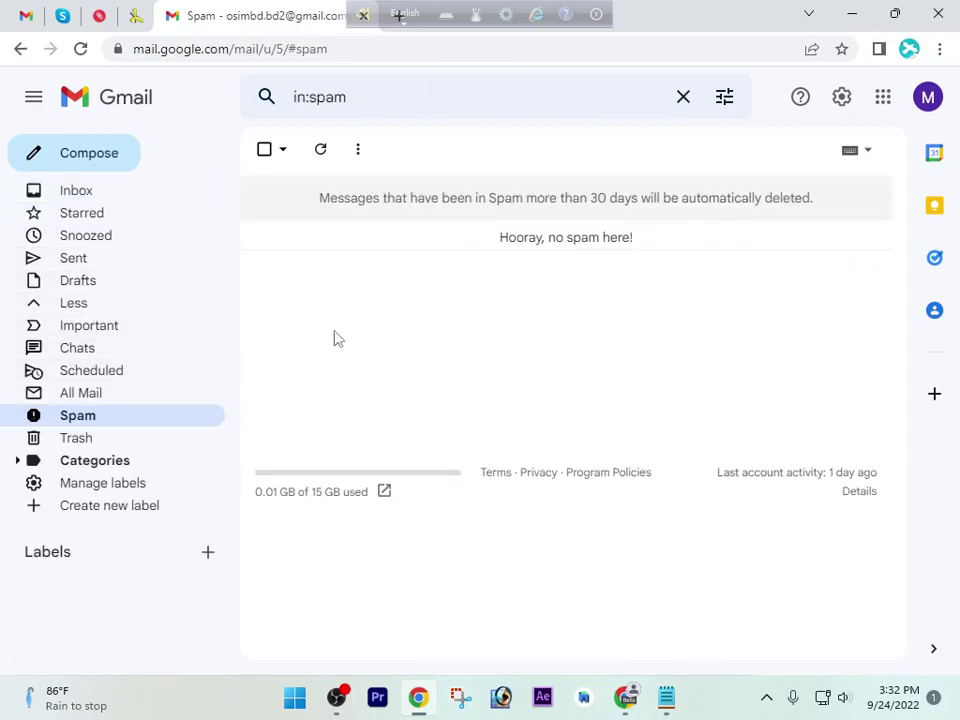
pyautogui.click(88, 192)
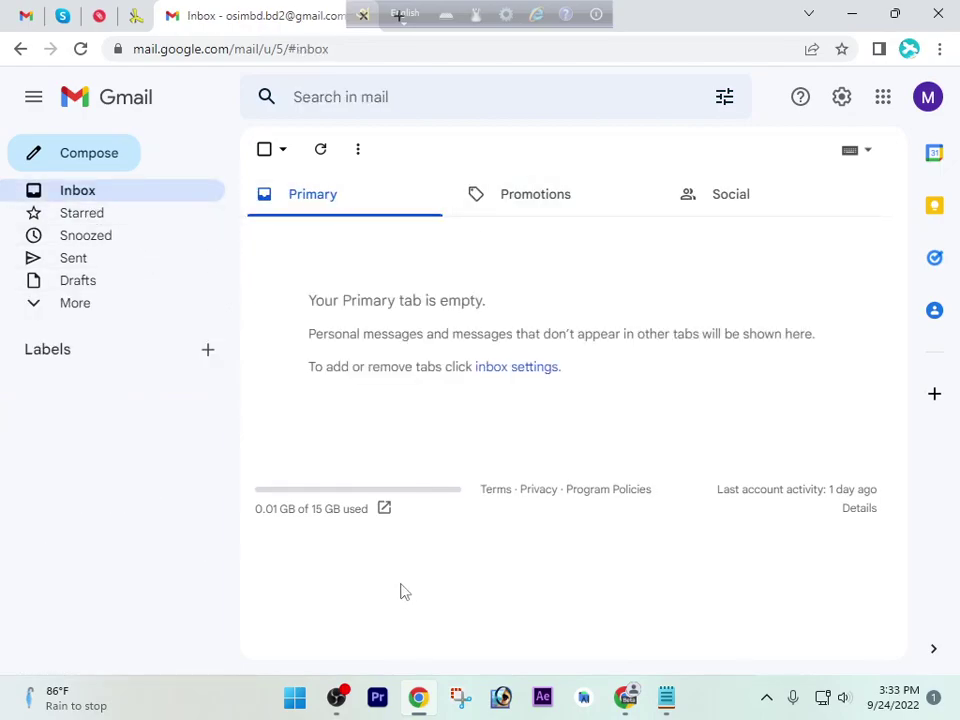
# Read the sign-up e-mail address in the Notepad notes and switch Gmail to that account
pyautogui.click(922, 108)
pyautogui.click(570, 251)
pyautogui.moveTo(225, 21); pyautogui.dragTo(255, 24)
pyautogui.click(667, 697)
pyautogui.doubleClick(527, 121)
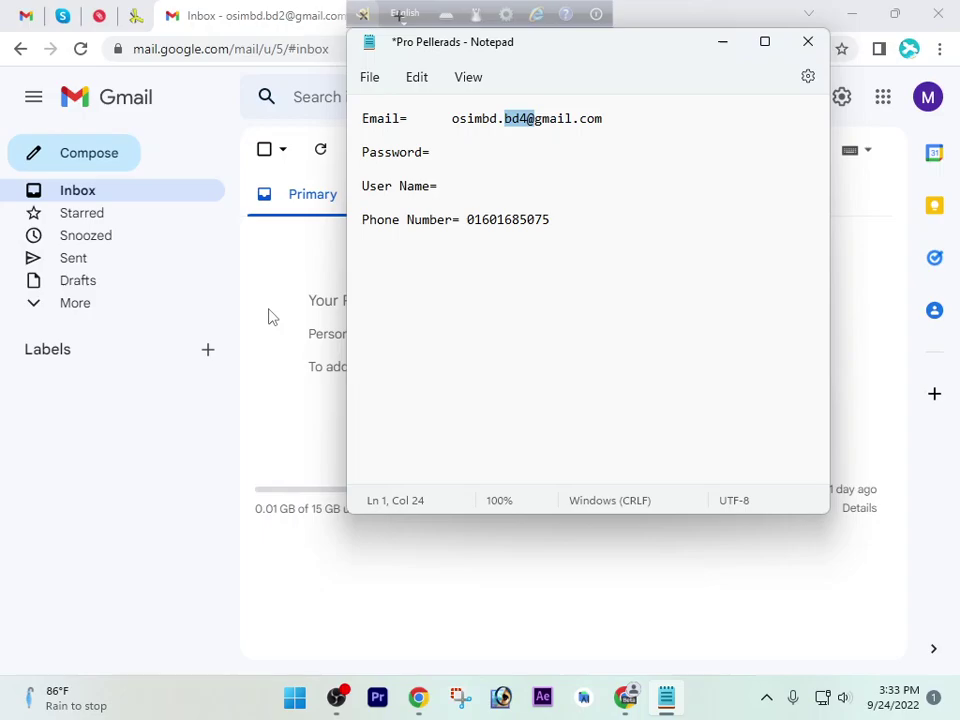
pyautogui.click(268, 317)
pyautogui.hotkey('alt', 'Left')
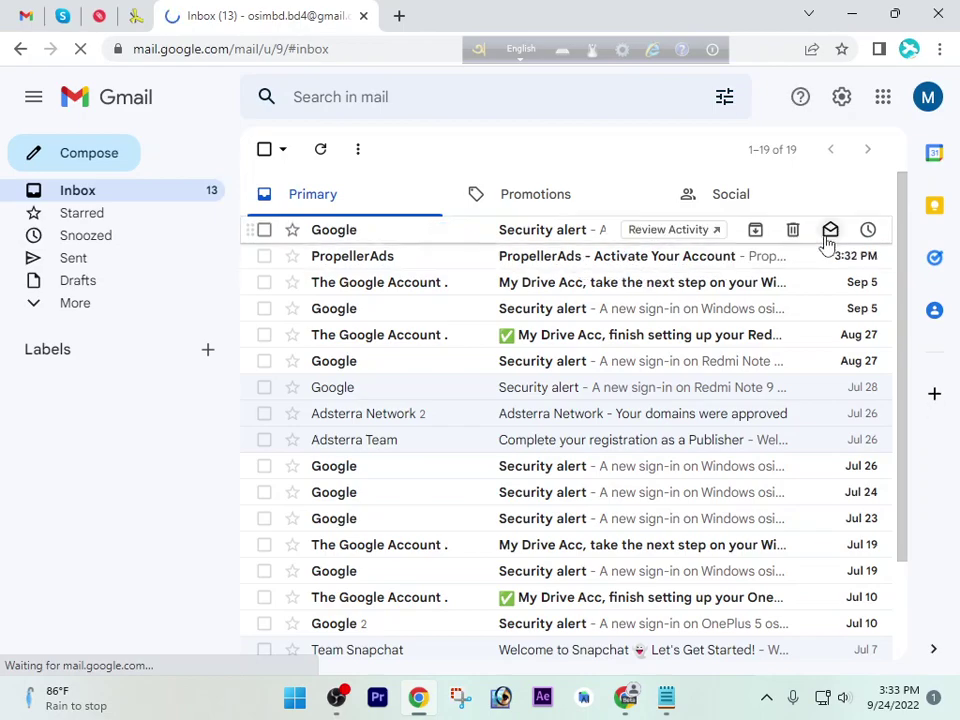
# Delete the Google security alert and open the PropellerAds activation email
pyautogui.click(792, 229)
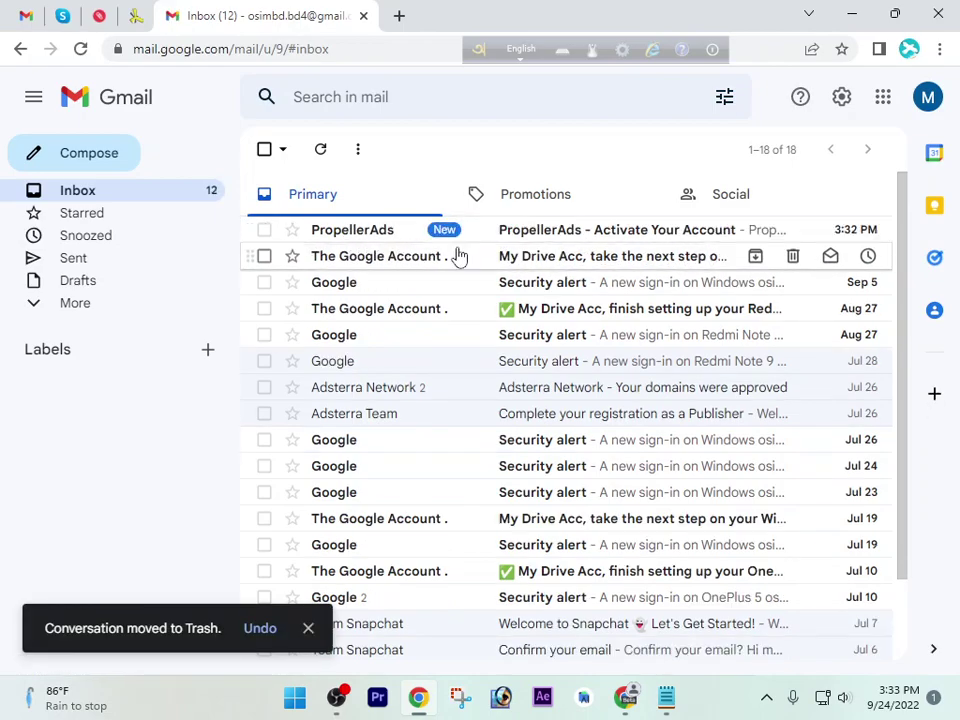
pyautogui.click(502, 240)
pyautogui.scroll(-3, 540, 247)
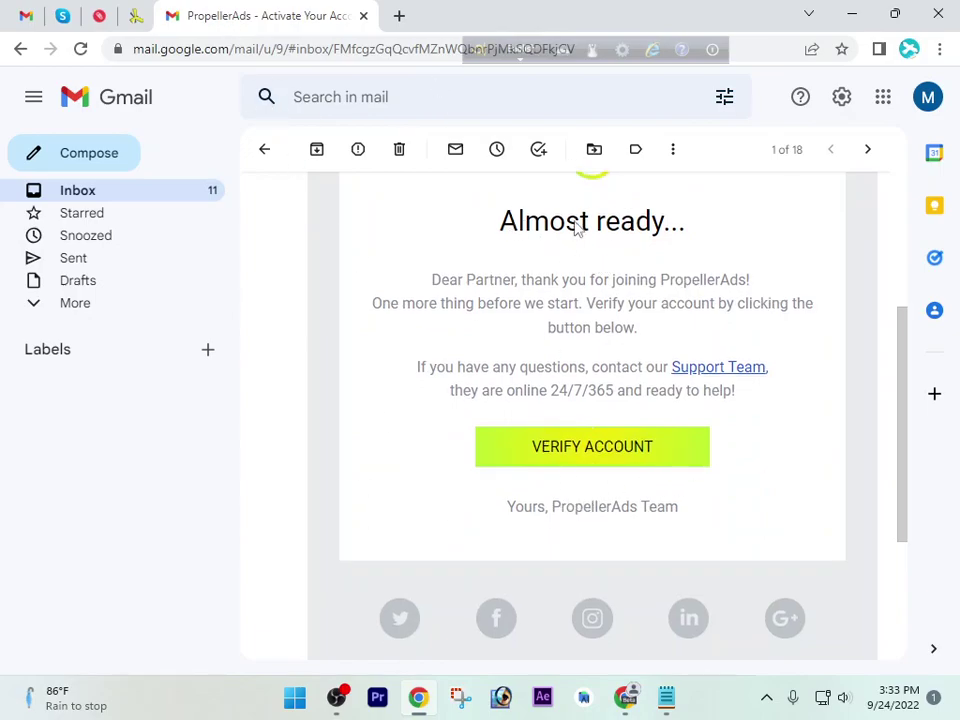
# Bring up the context menu for the VERIFY ACCOUNT link
pyautogui.rightClick(659, 446)
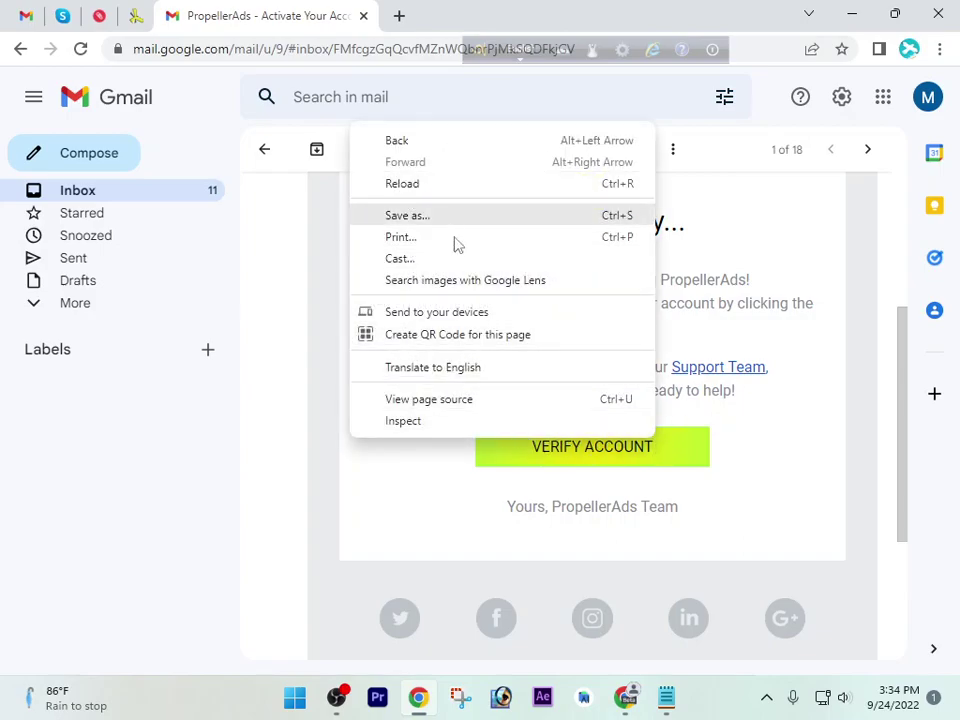
pyautogui.click(437, 506)
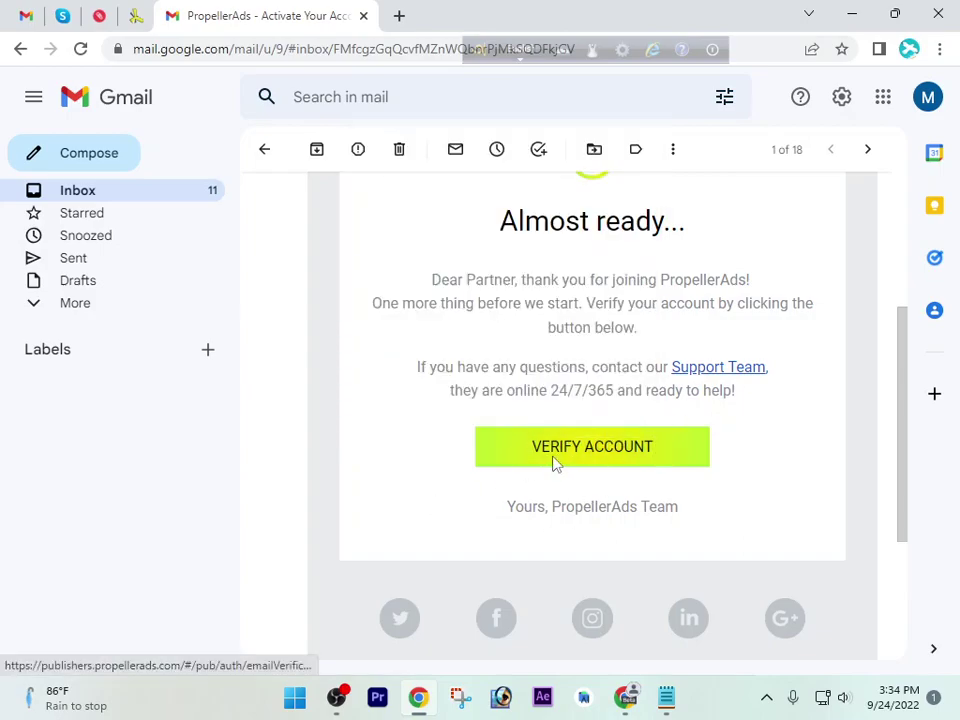
pyautogui.rightClick(556, 463)
pyautogui.click(444, 450)
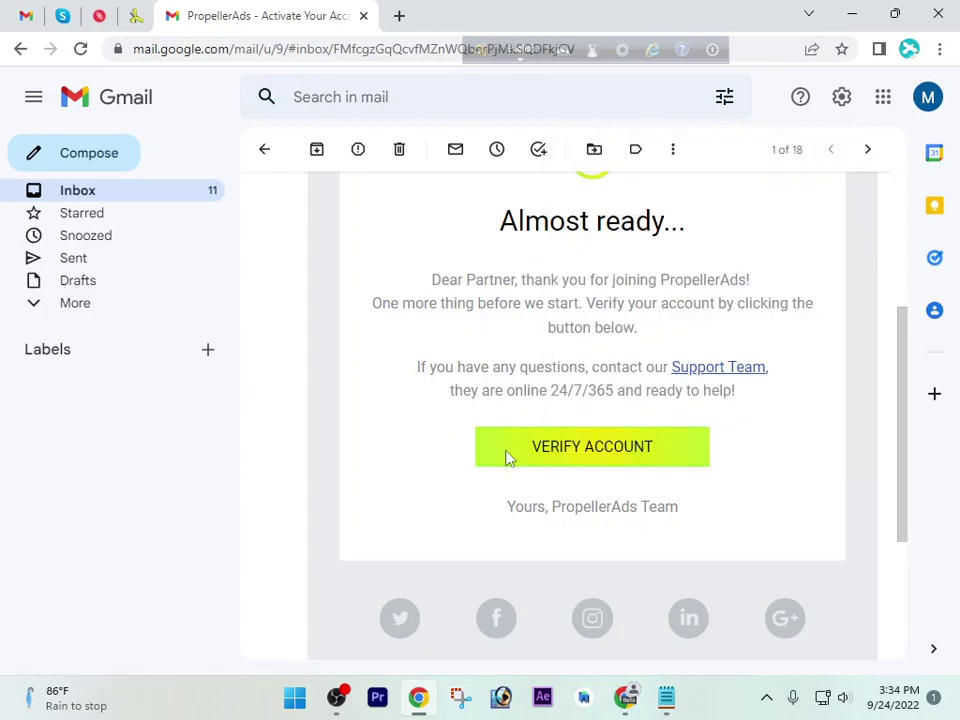
pyautogui.rightClick(626, 446)
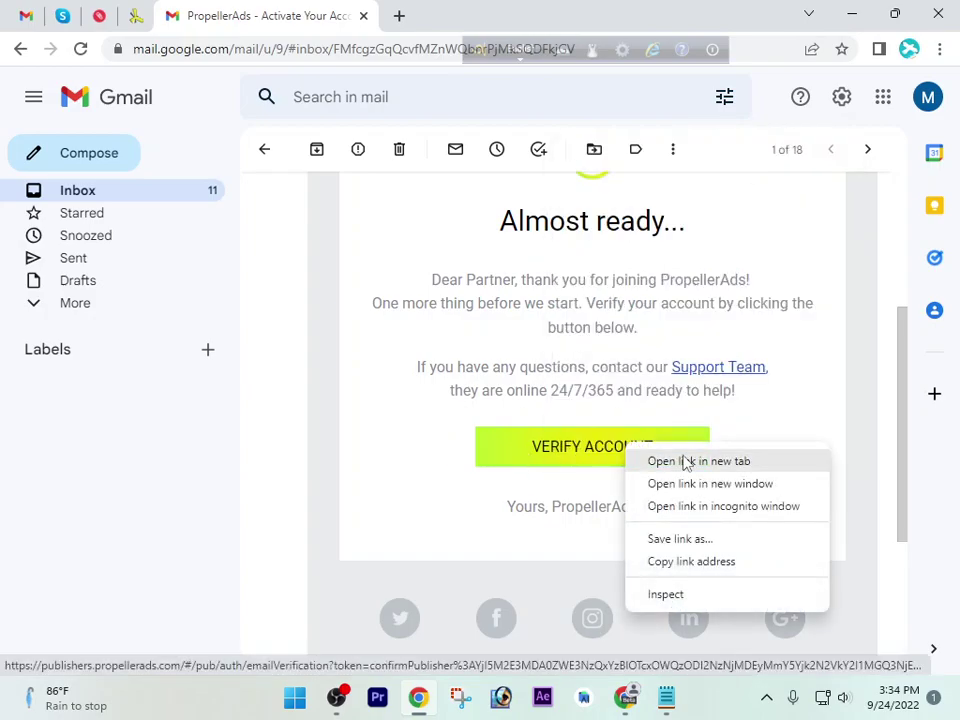
# Copy the verification link address and load it in a new browser tab
pyautogui.click(705, 563)
pyautogui.click(851, 14)
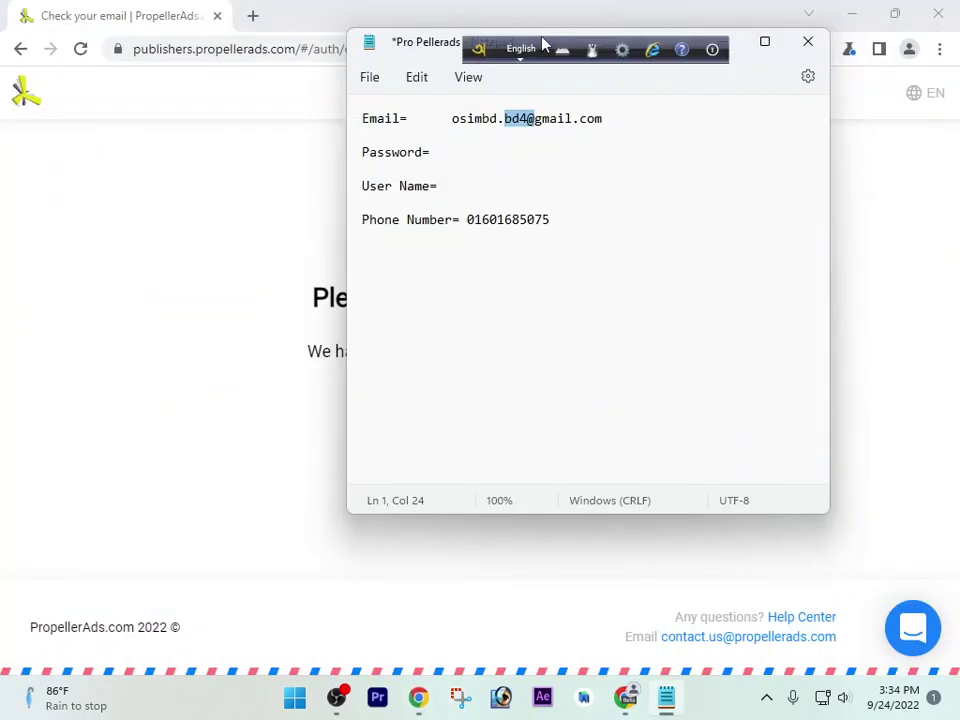
pyautogui.moveTo(474, 49); pyautogui.dragTo(920, 495)
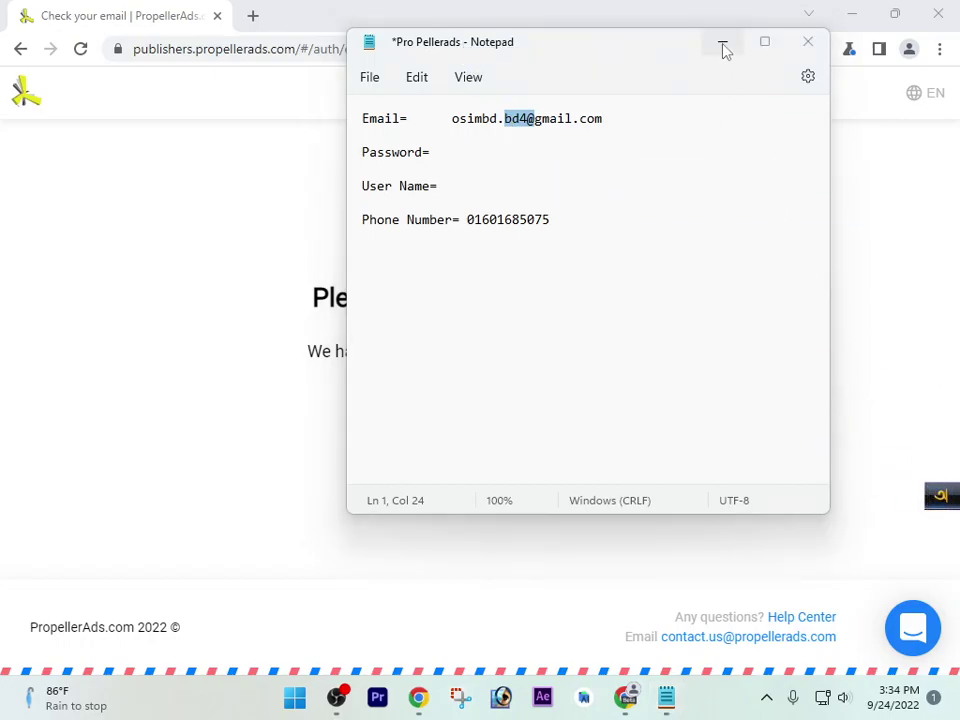
pyautogui.click(722, 44)
pyautogui.click(252, 16)
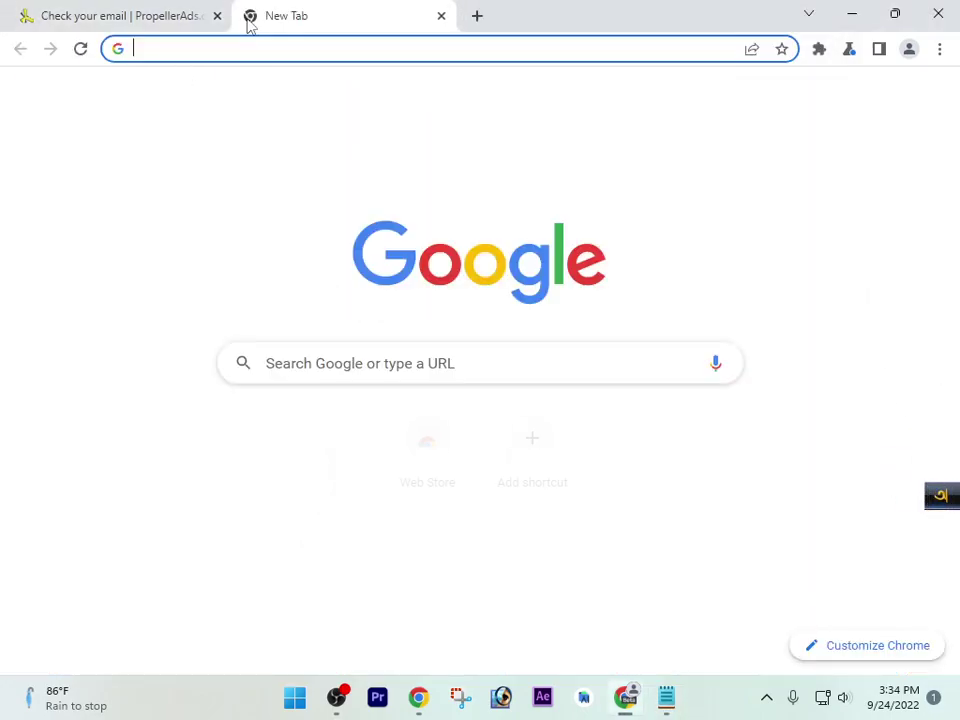
pyautogui.hotkey('ctrl', 'v')
pyautogui.press('Return')
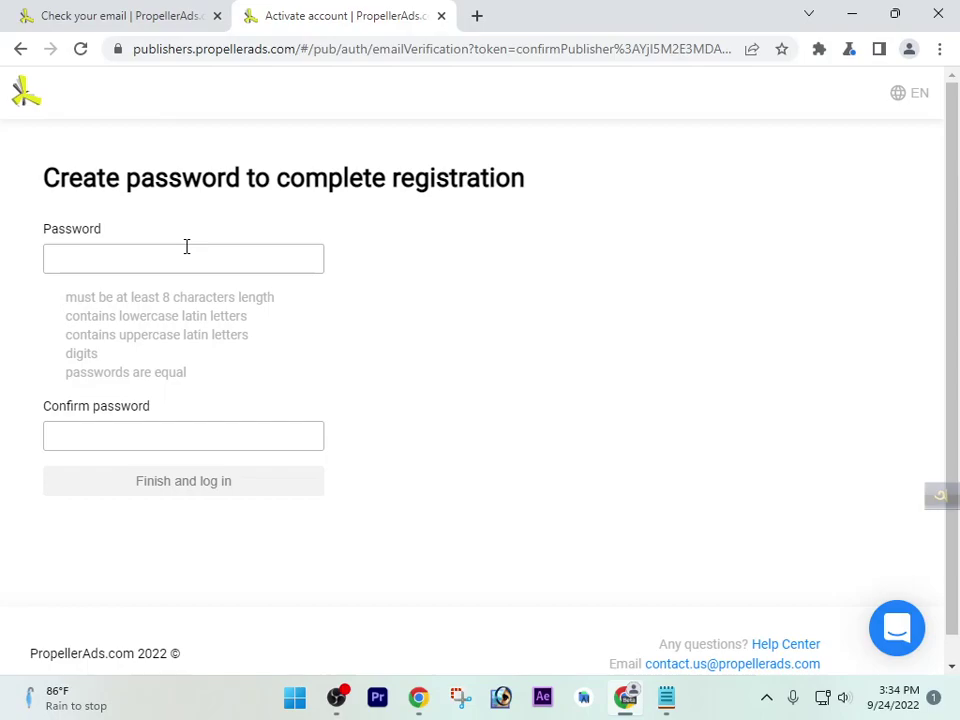
# Enter and confirm the account password, correct it after rejection, finish, and save it in Chrome
pyautogui.click(197, 262)
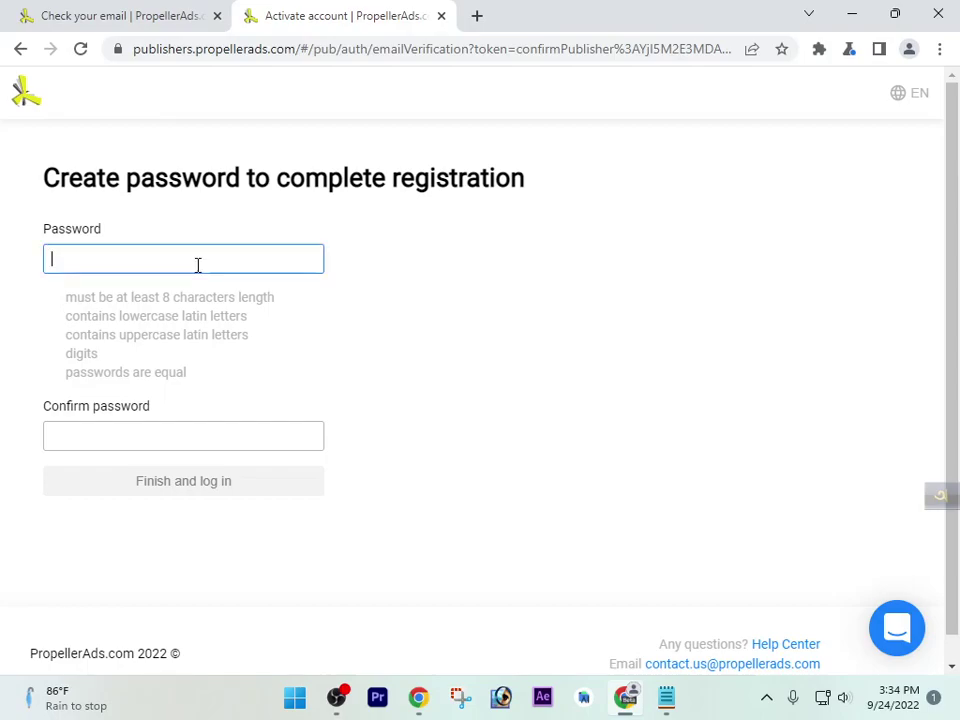
pyautogui.write('a123')
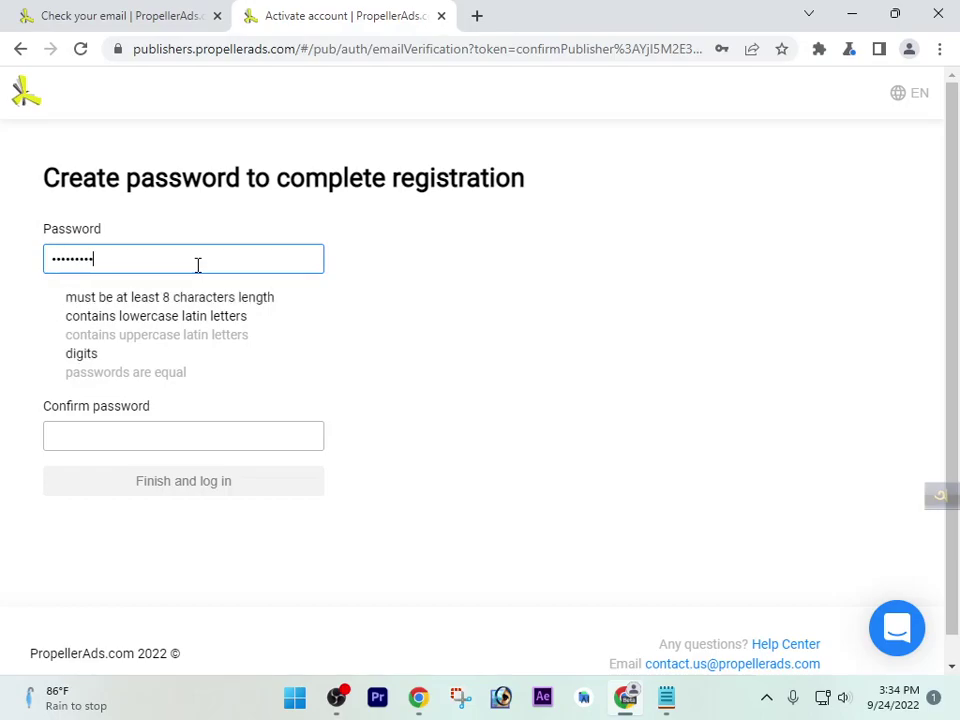
pyautogui.click(183, 430)
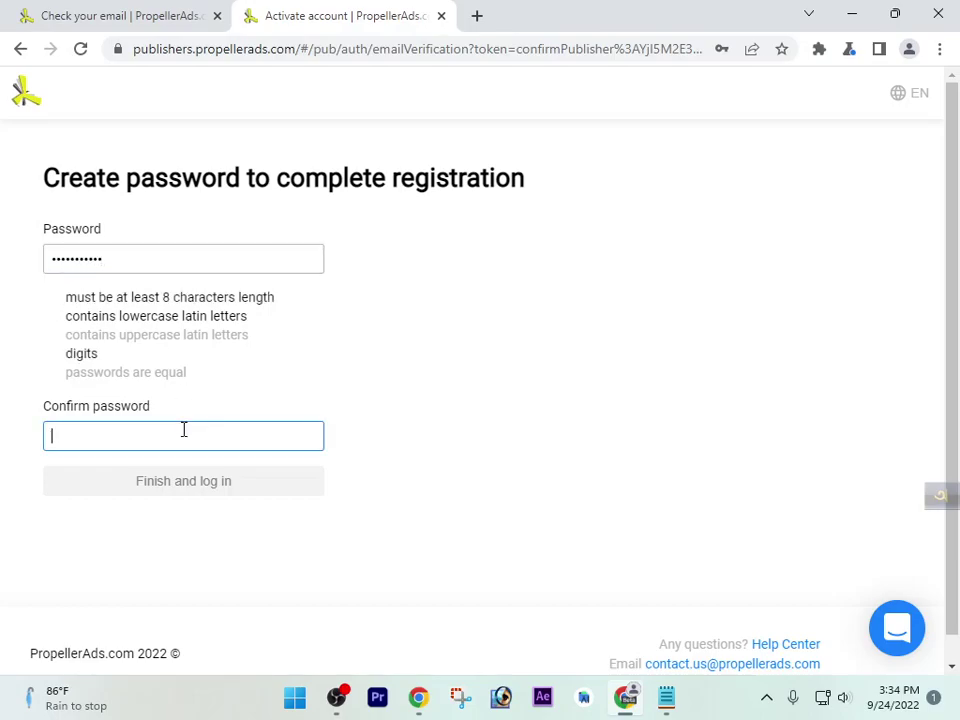
pyautogui.write('pa')
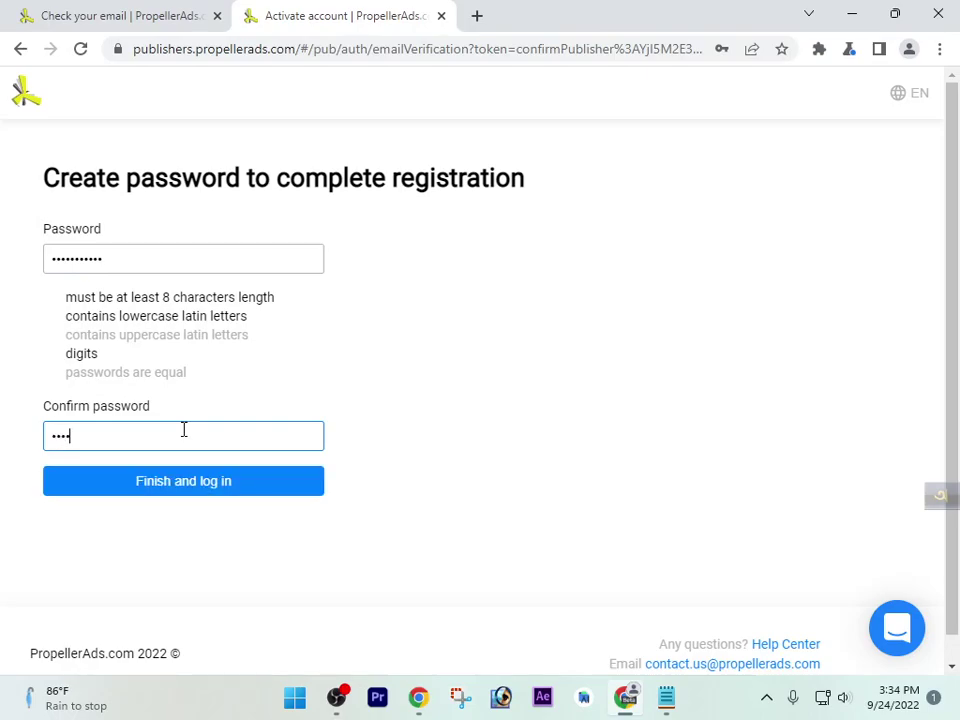
pyautogui.write('ssword123')
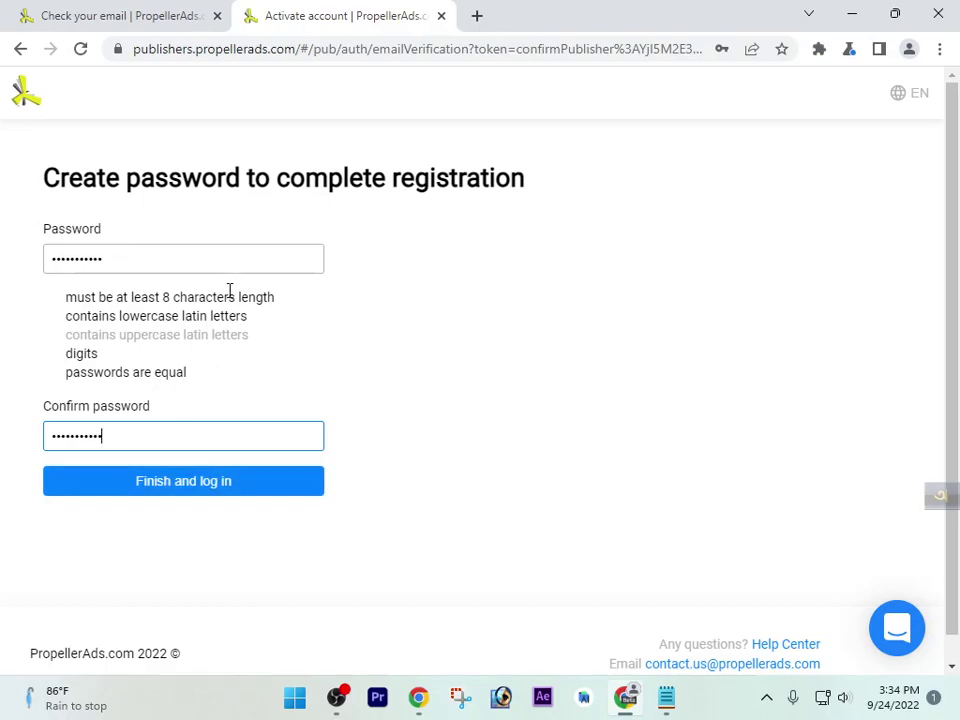
pyautogui.click(197, 503)
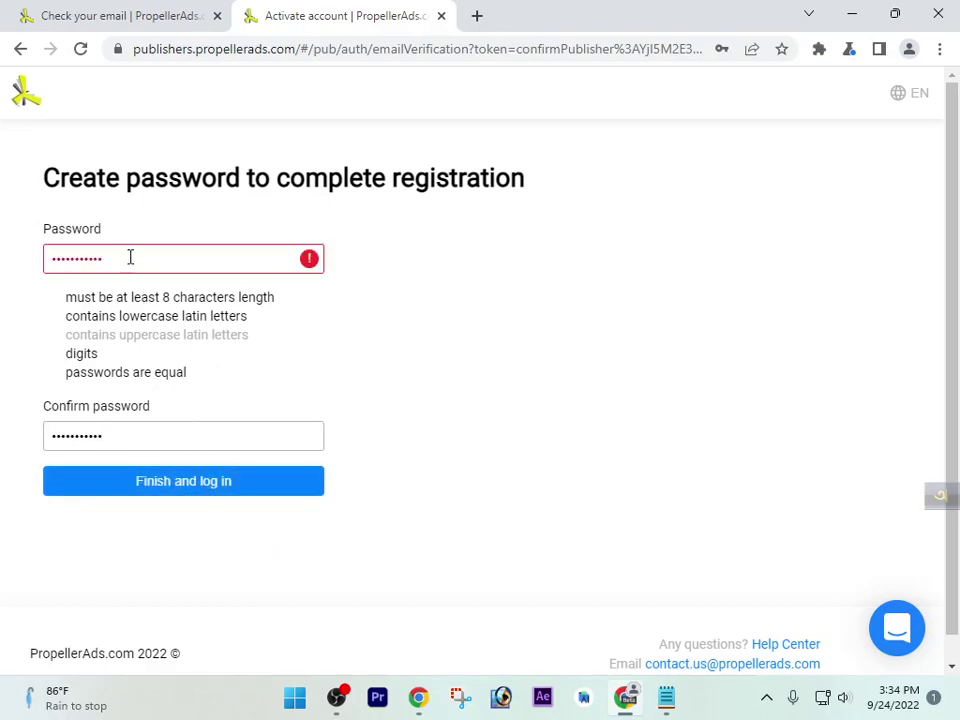
pyautogui.moveTo(130, 257); pyautogui.dragTo(3, 267)
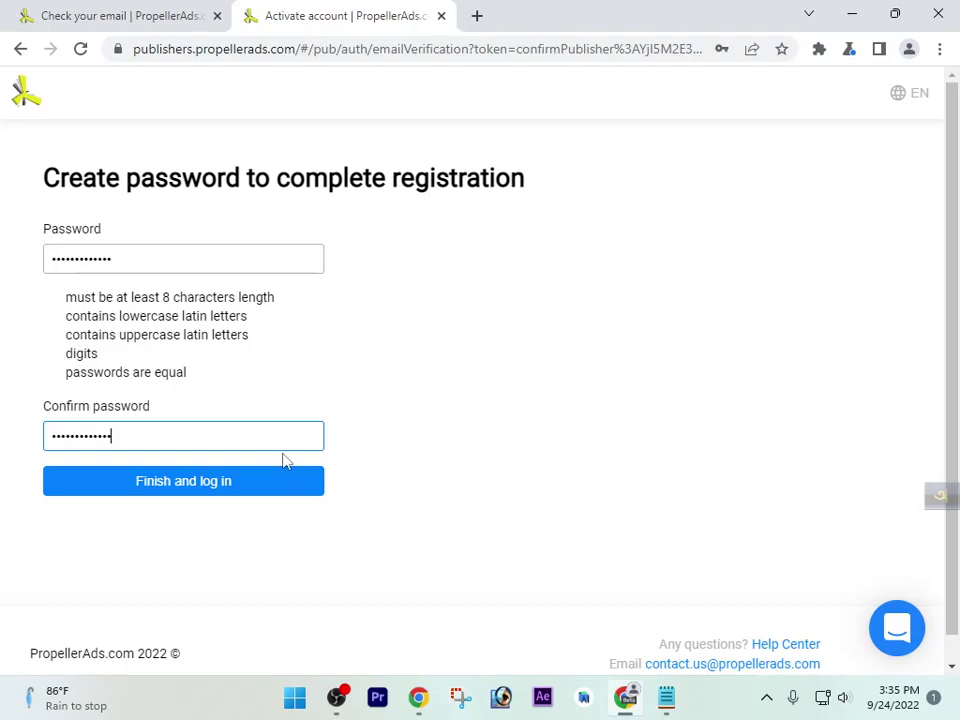
pyautogui.click(232, 478)
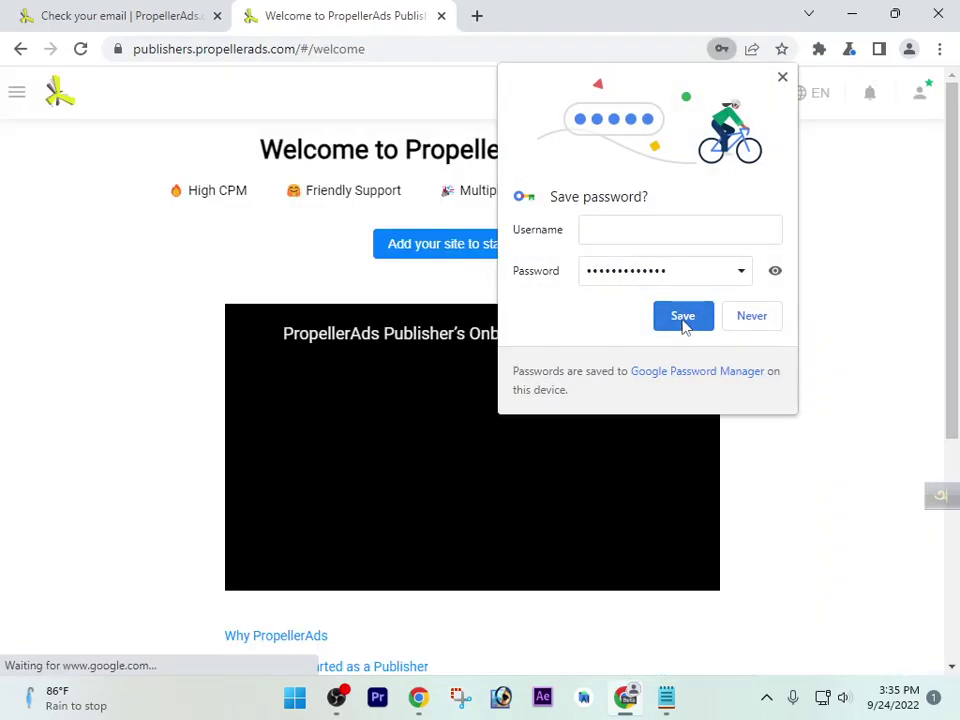
pyautogui.click(683, 318)
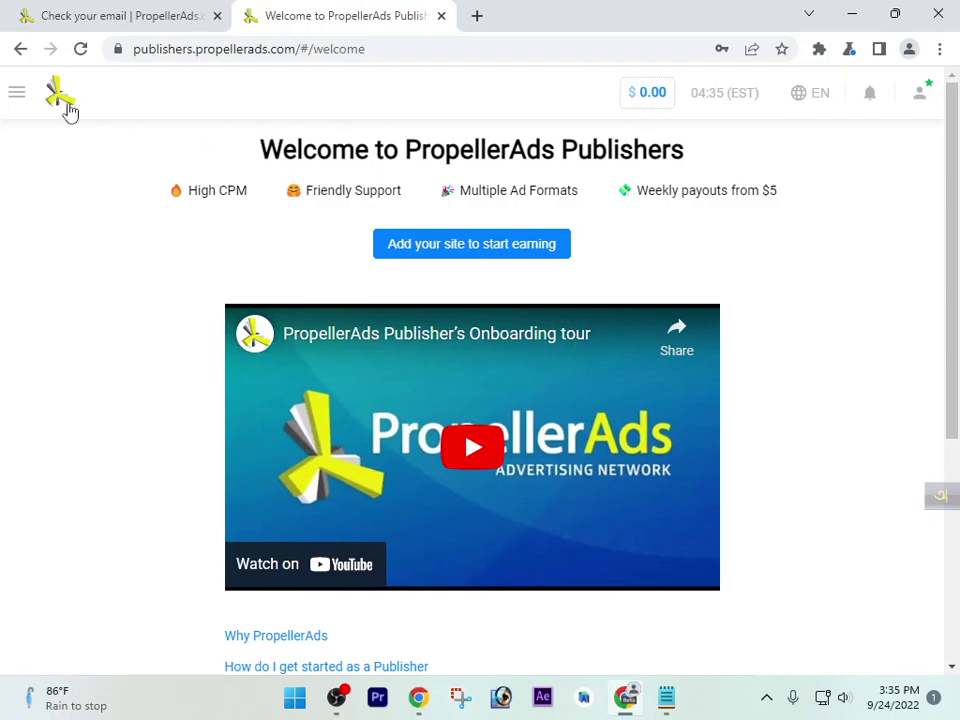
# From Sites > Add site, submit the address rjosim99.blogspot.com
pyautogui.click(14, 90)
pyautogui.click(63, 140)
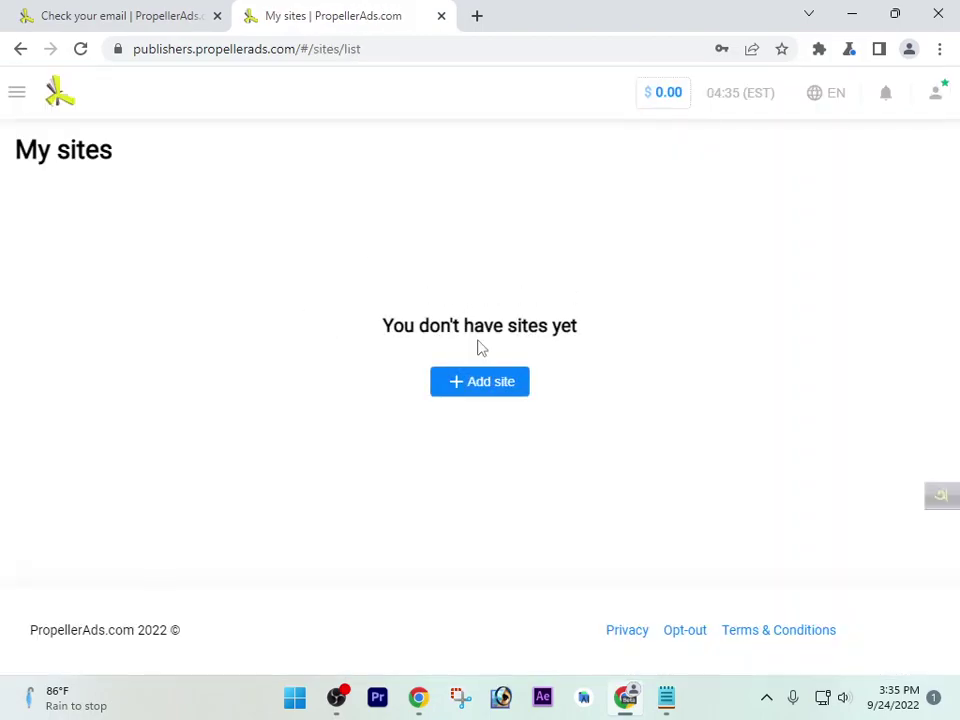
pyautogui.click(488, 391)
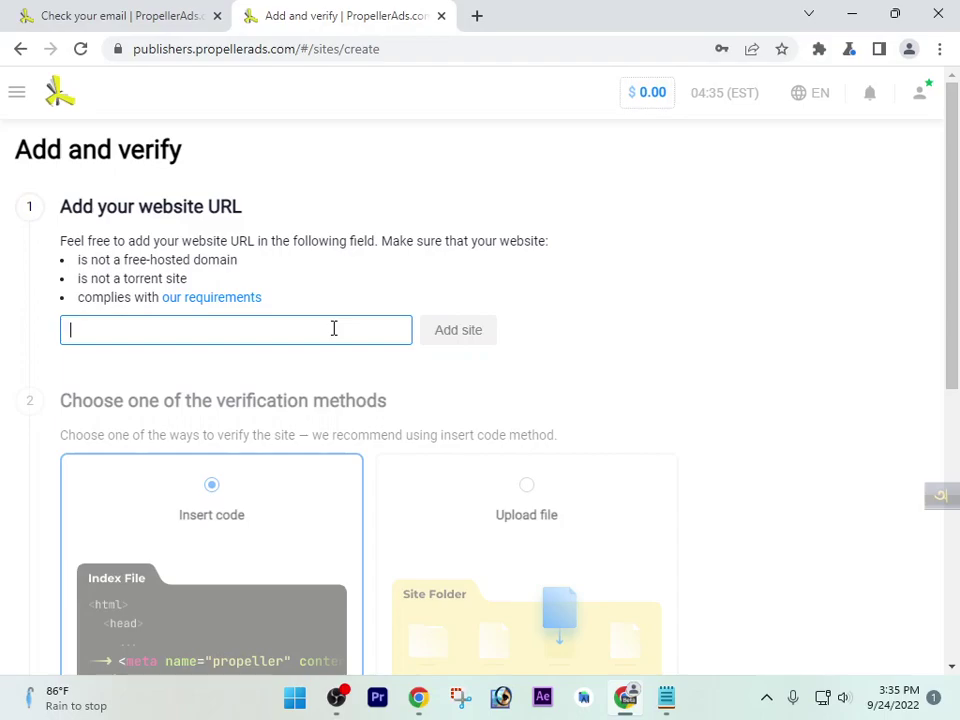
pyautogui.write('rjosim99.blog')
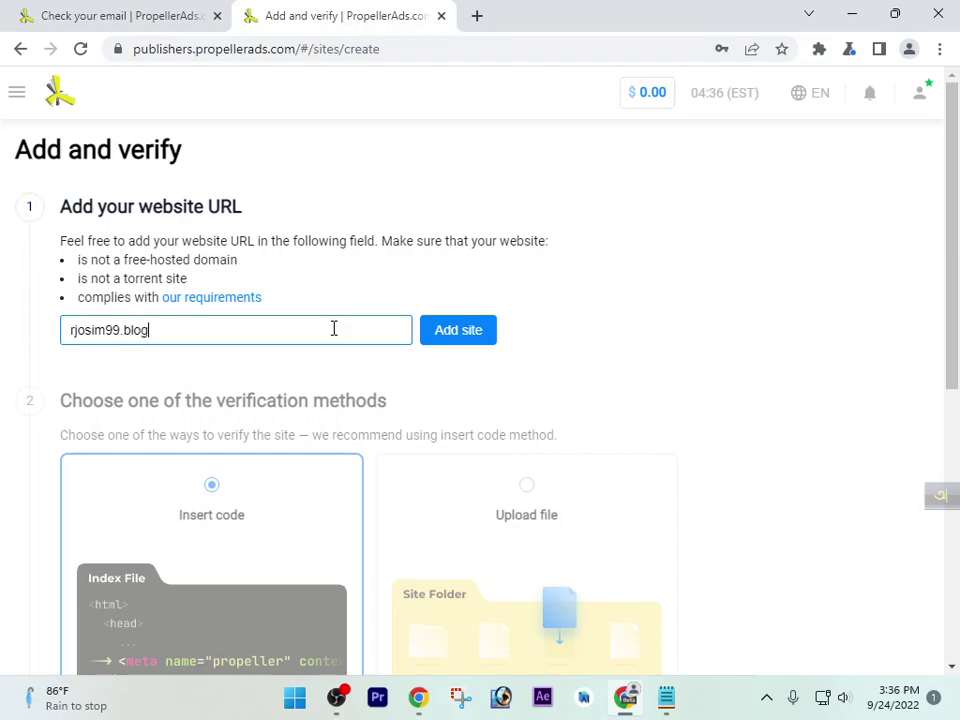
pyautogui.write('spot.com')
pyautogui.click(455, 335)
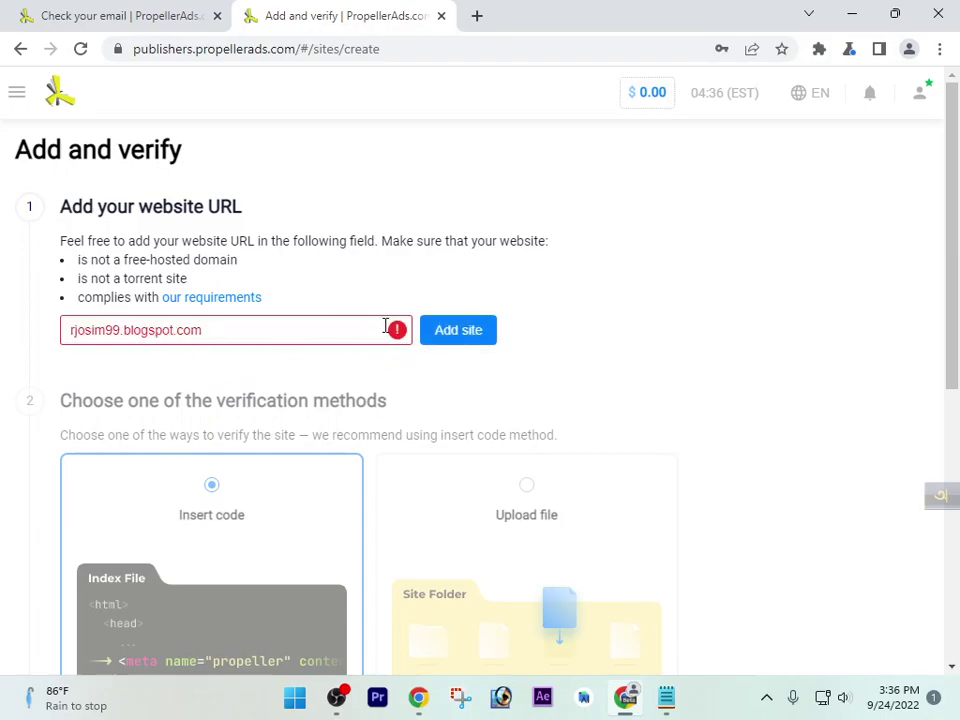
# Remove 'blogspot.' after the policy error and add rjosim99.com instead
pyautogui.moveTo(400, 338)
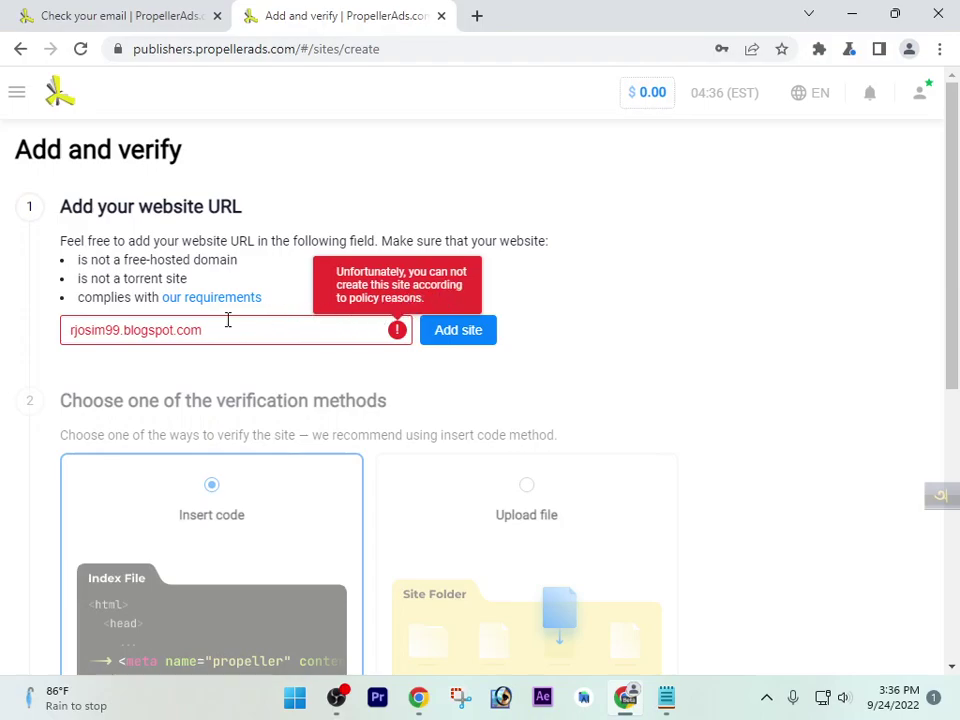
pyautogui.click(178, 335)
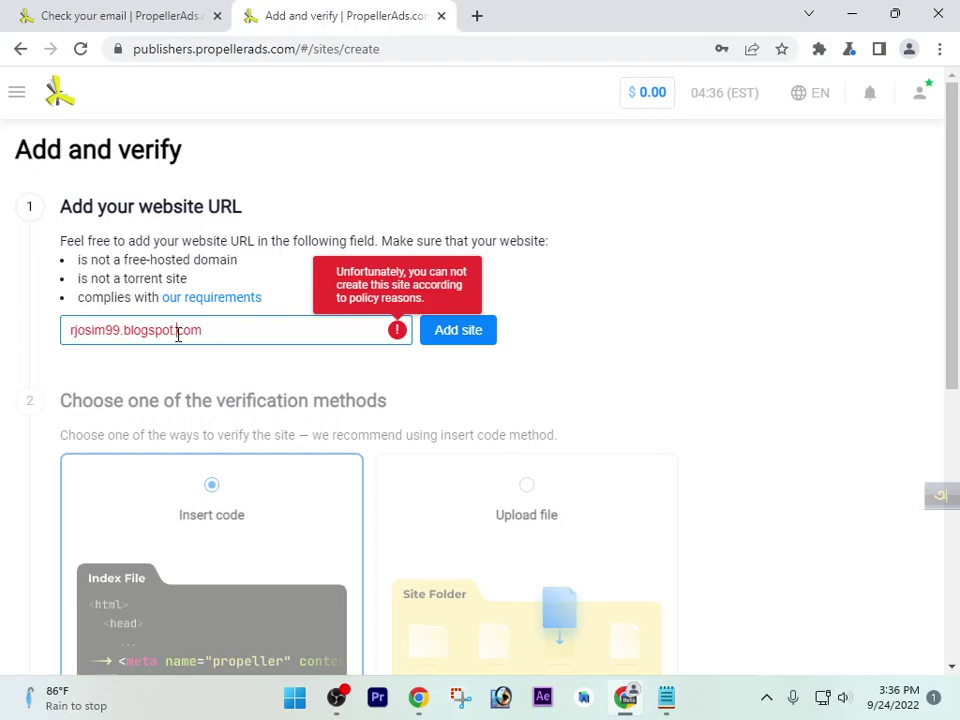
pyautogui.press('BackSpace')
pyautogui.press('BackSpace')
pyautogui.press('BackSpace')
pyautogui.press('BackSpace')
pyautogui.press('BackSpace')
pyautogui.press('BackSpace')
pyautogui.press('BackSpace')
pyautogui.press('BackSpace')
pyautogui.press('BackSpace')
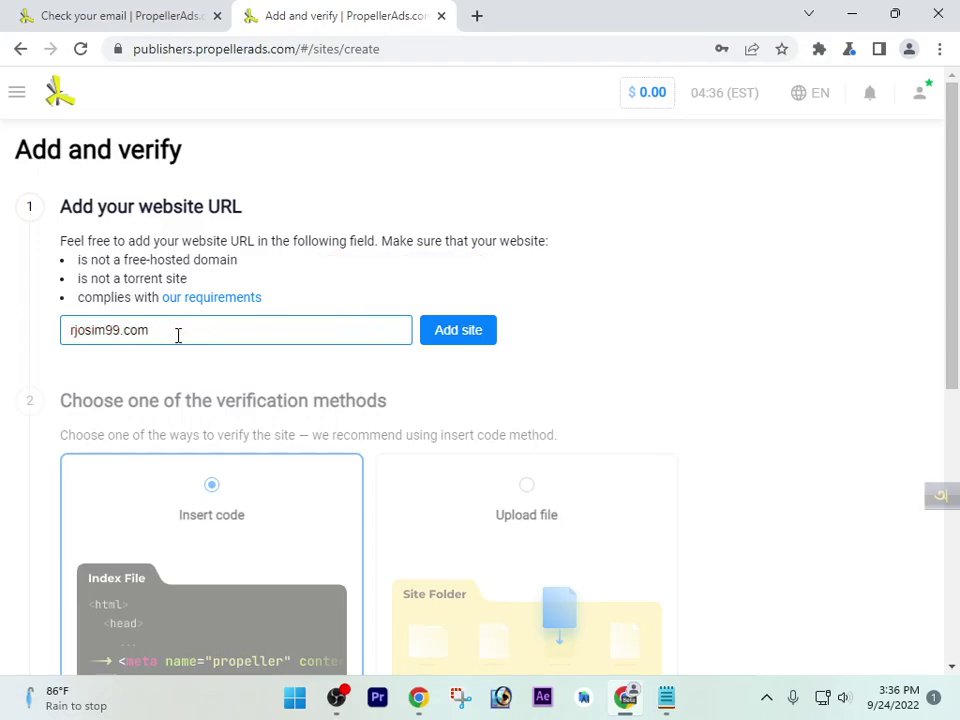
pyautogui.click(460, 336)
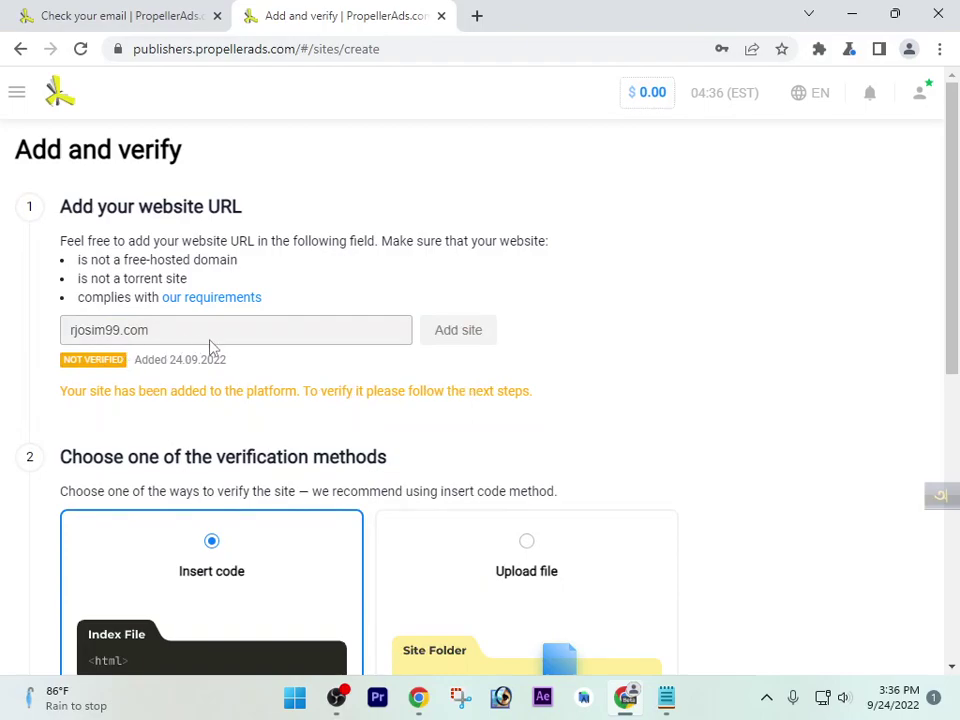
pyautogui.moveTo(150, 333); pyautogui.dragTo(71, 341)
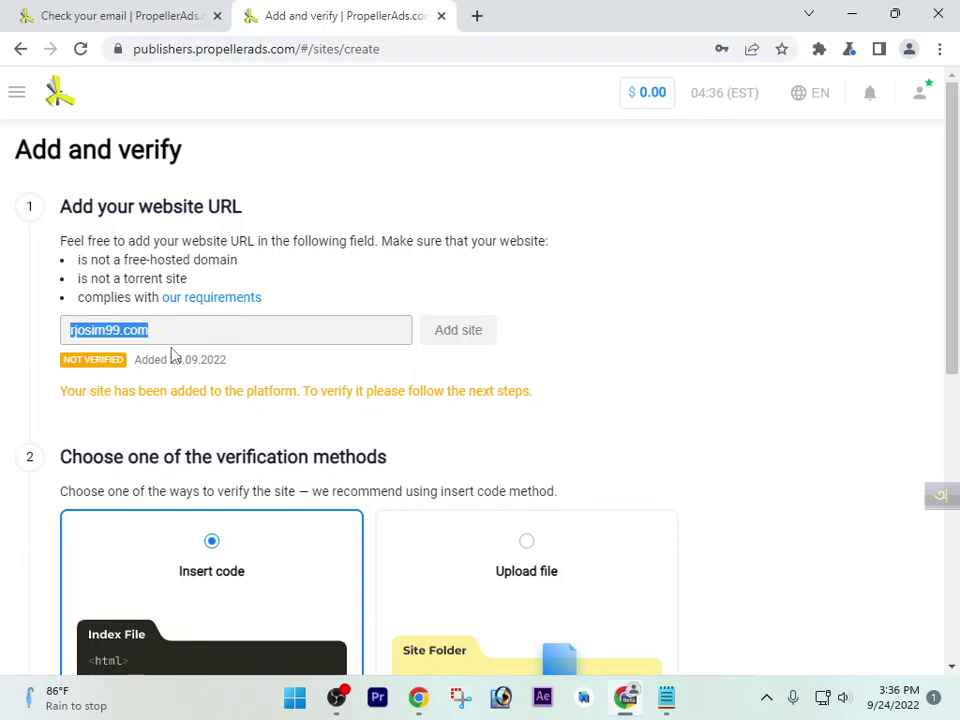
# Reload the page, close the old Check your email tab, and return to the publisher start page
pyautogui.click(80, 49)
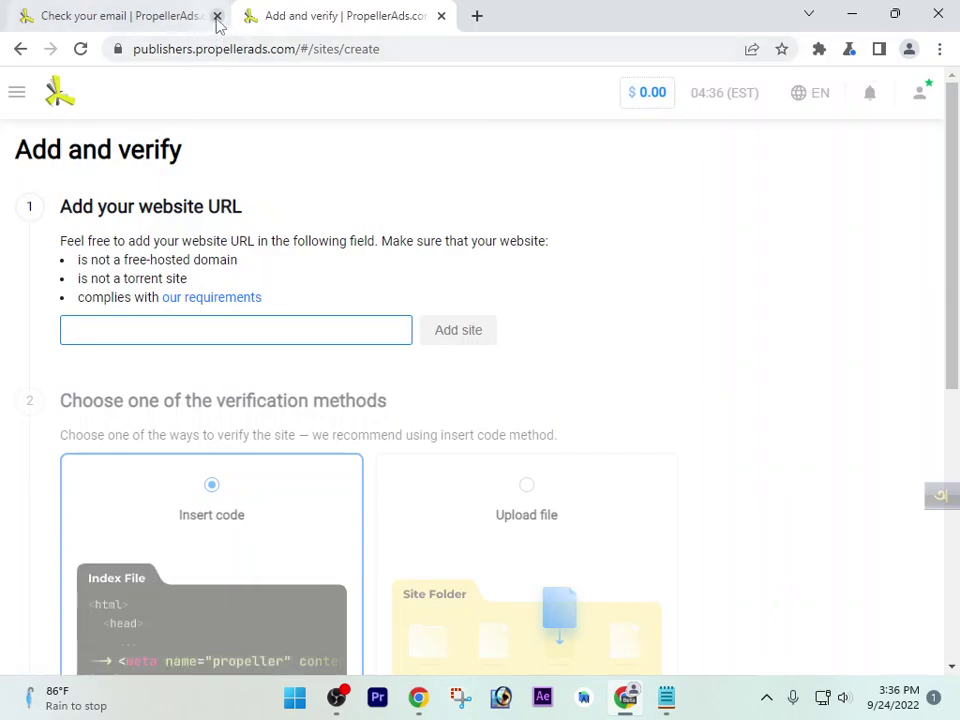
pyautogui.click(217, 16)
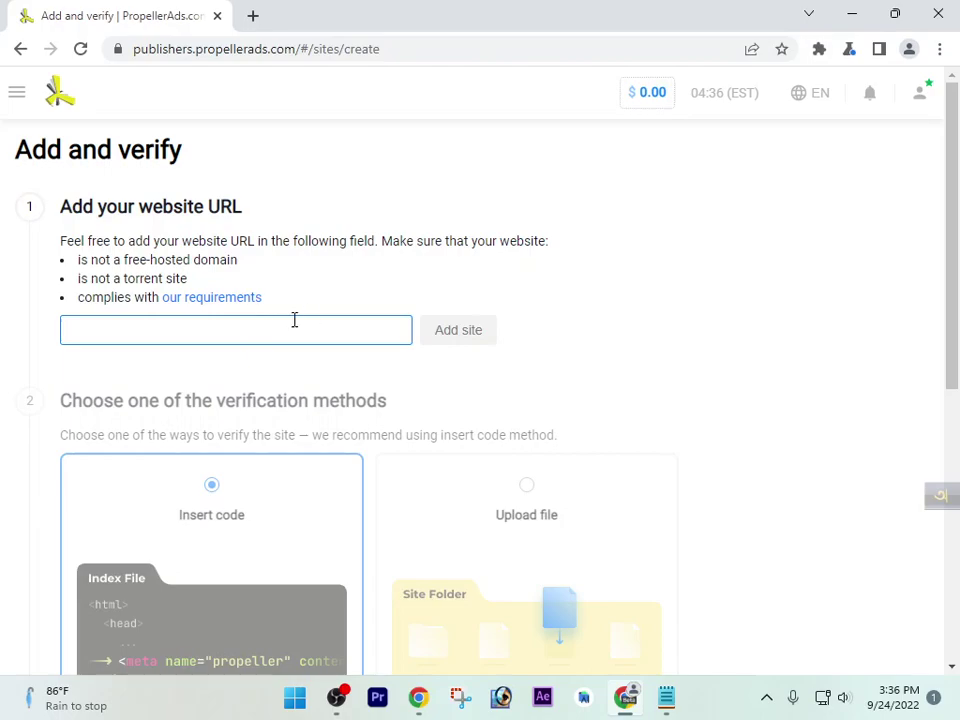
pyautogui.click(28, 115)
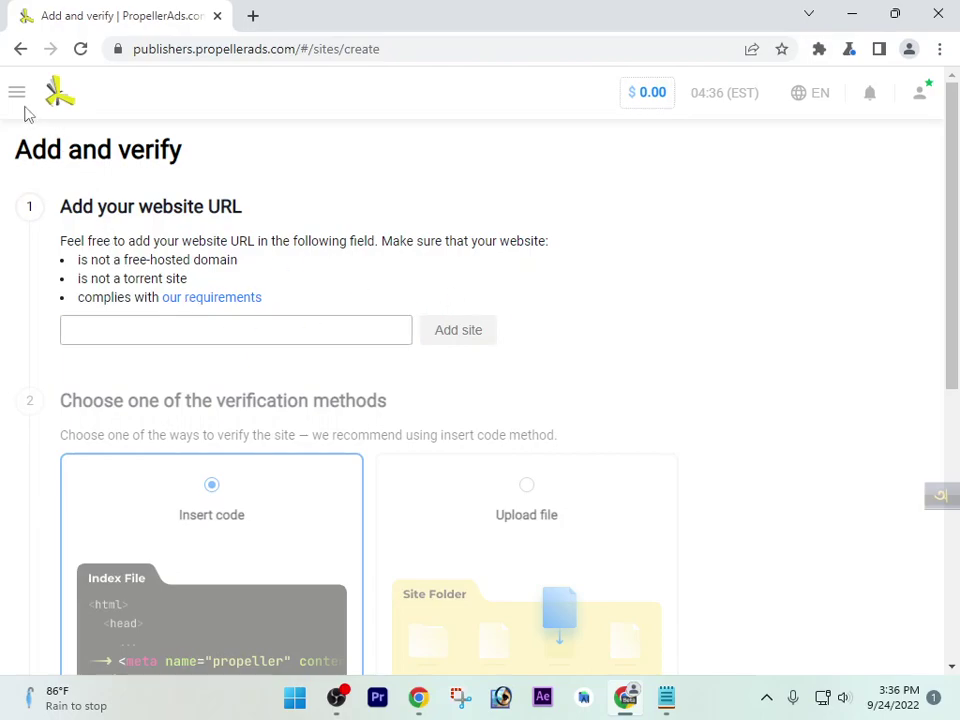
pyautogui.click(17, 93)
pyautogui.click(94, 92)
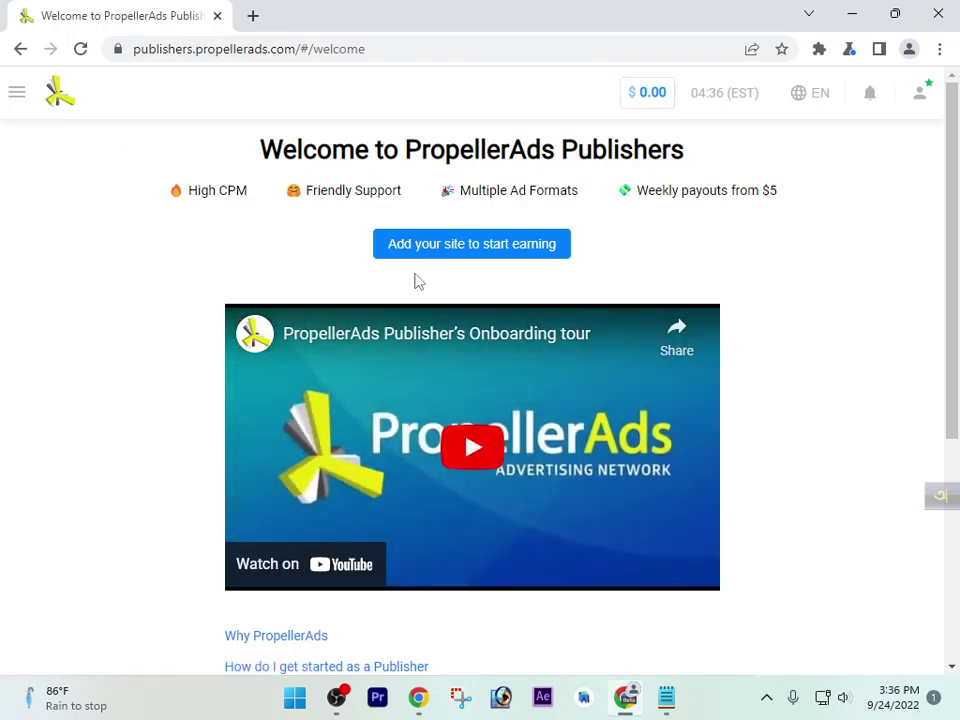
# Retry adding the autofilled site address, then open the My sites list
pyautogui.click(553, 258)
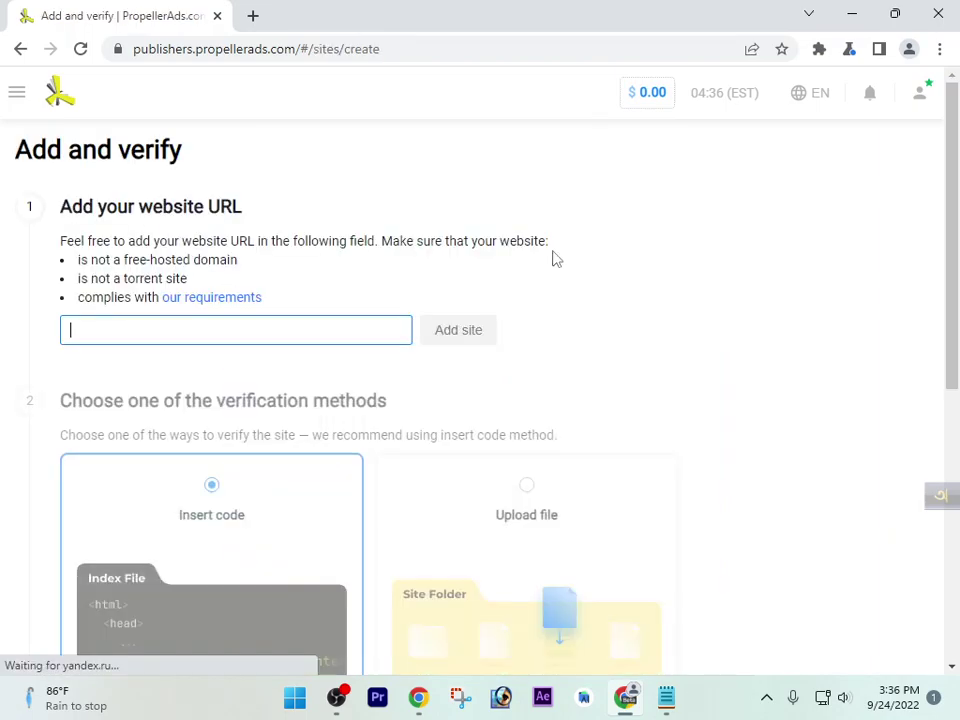
pyautogui.click(315, 341)
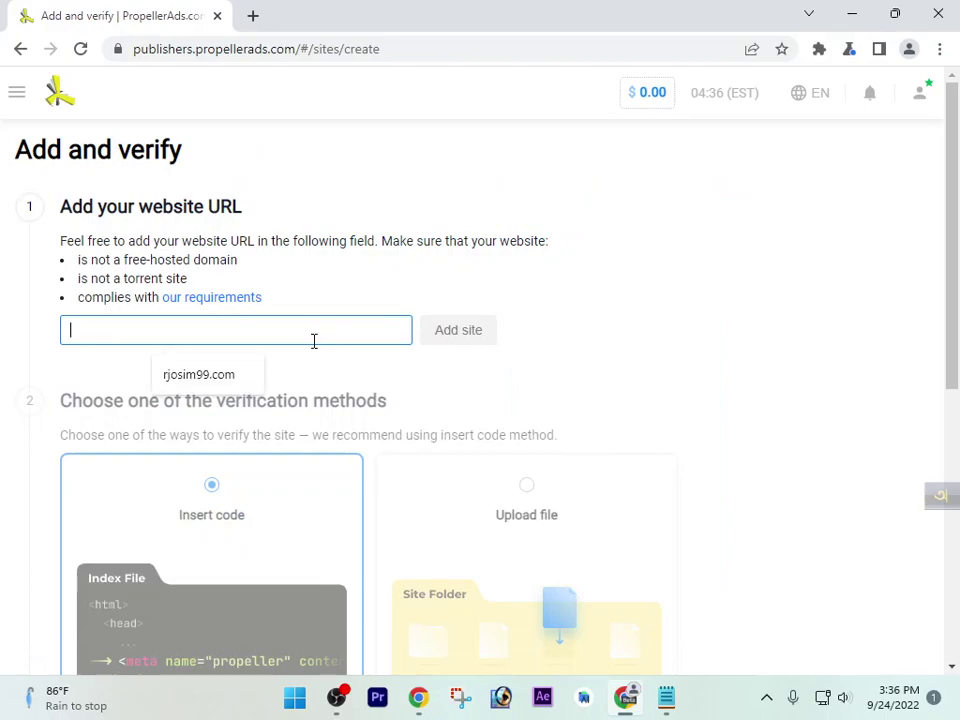
pyautogui.click(240, 375)
pyautogui.click(453, 340)
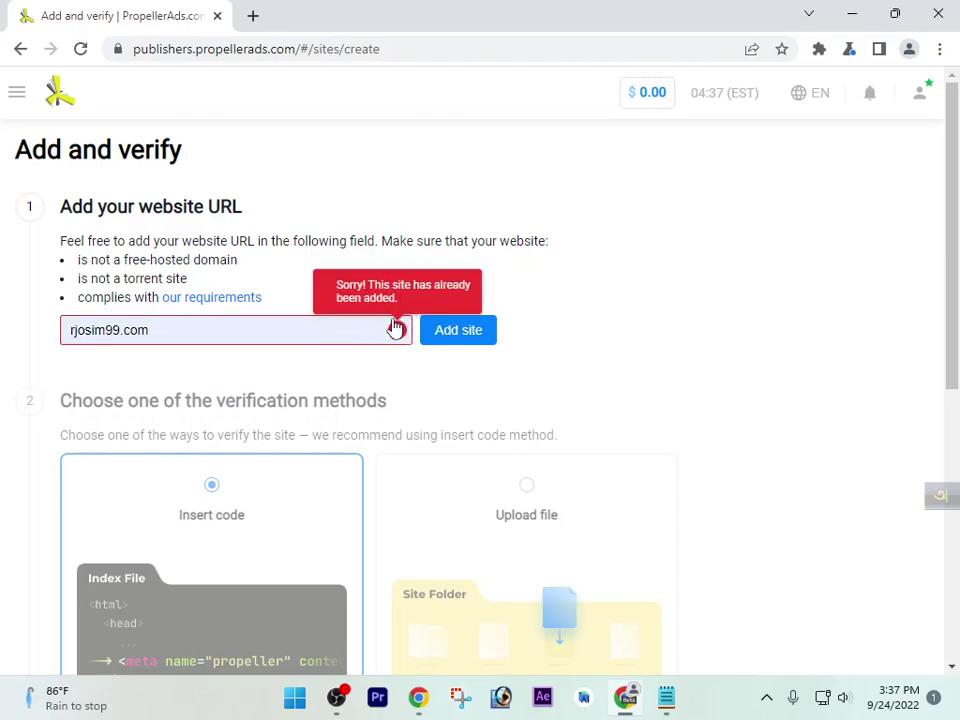
pyautogui.click(17, 92)
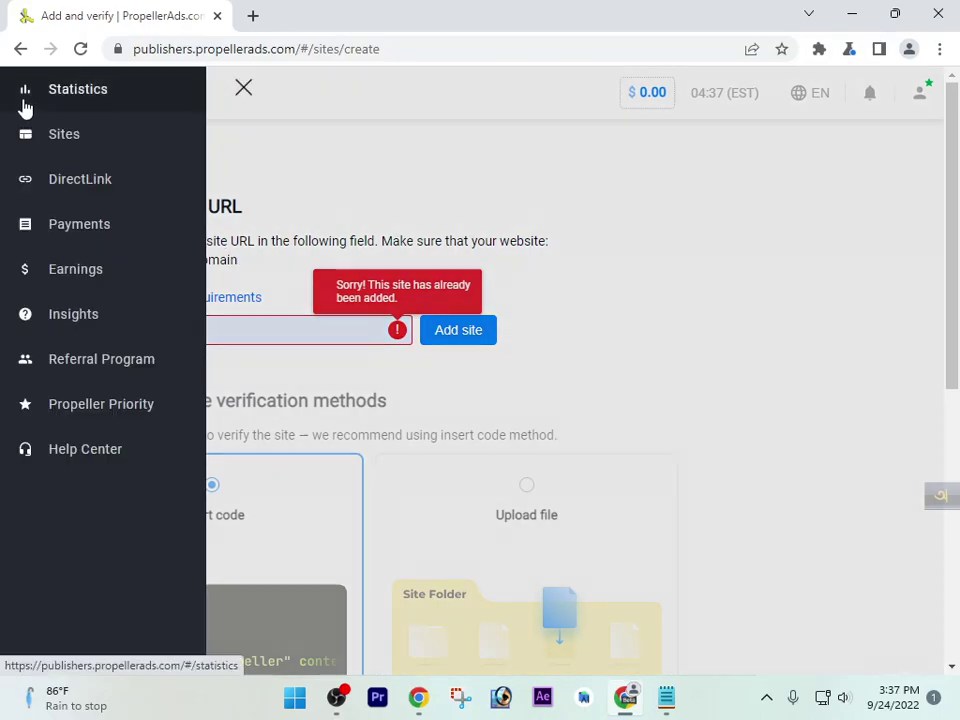
pyautogui.click(72, 137)
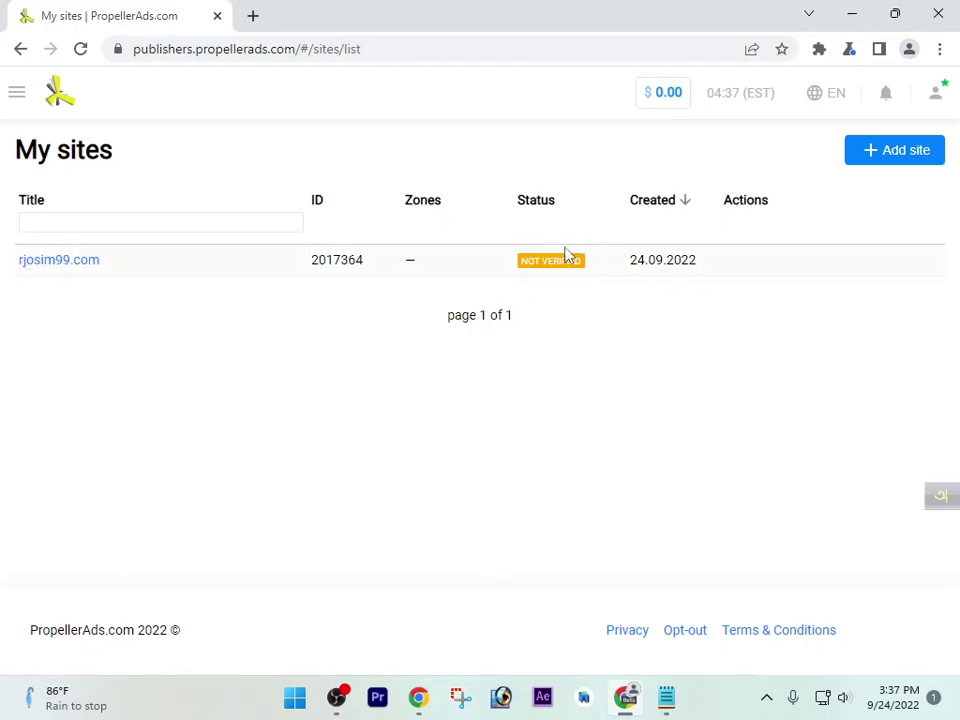
# Open Payments from the hamburger menu to view the $0.00 balances
pyautogui.click(24, 96)
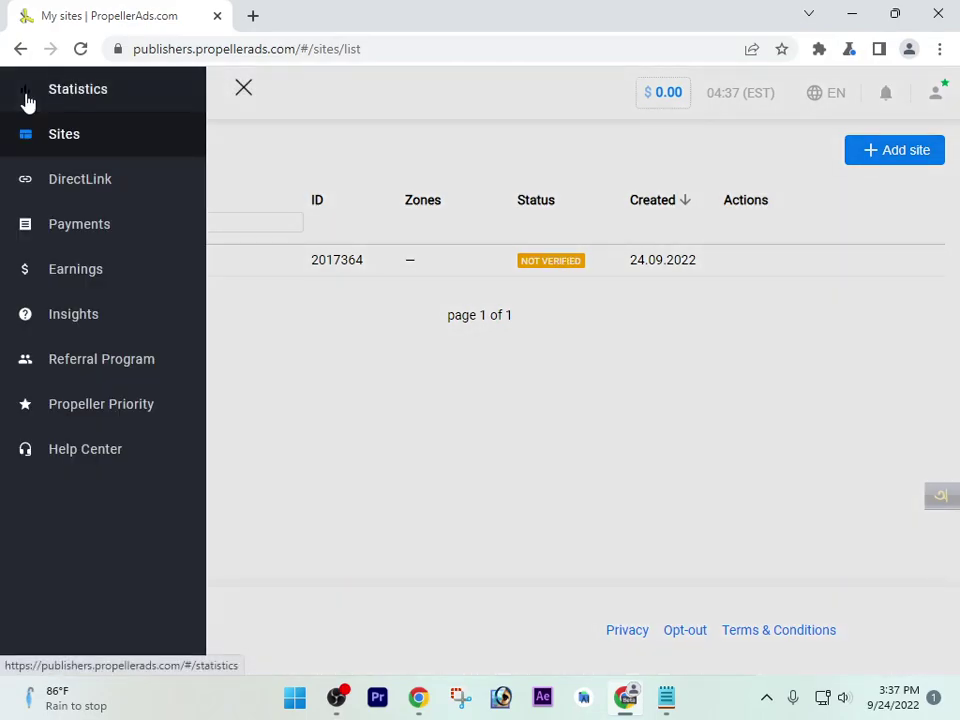
pyautogui.click(63, 224)
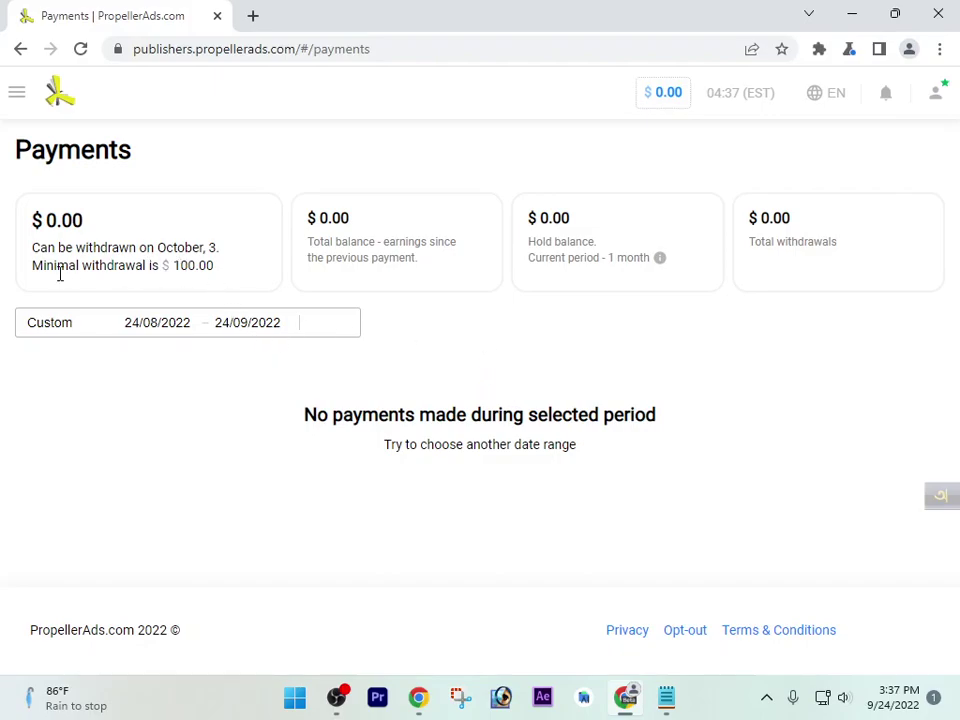
# Highlight the 100.00 minimal withdrawal amount and the October 3 withdrawal date
pyautogui.moveTo(32, 266); pyautogui.dragTo(231, 279)
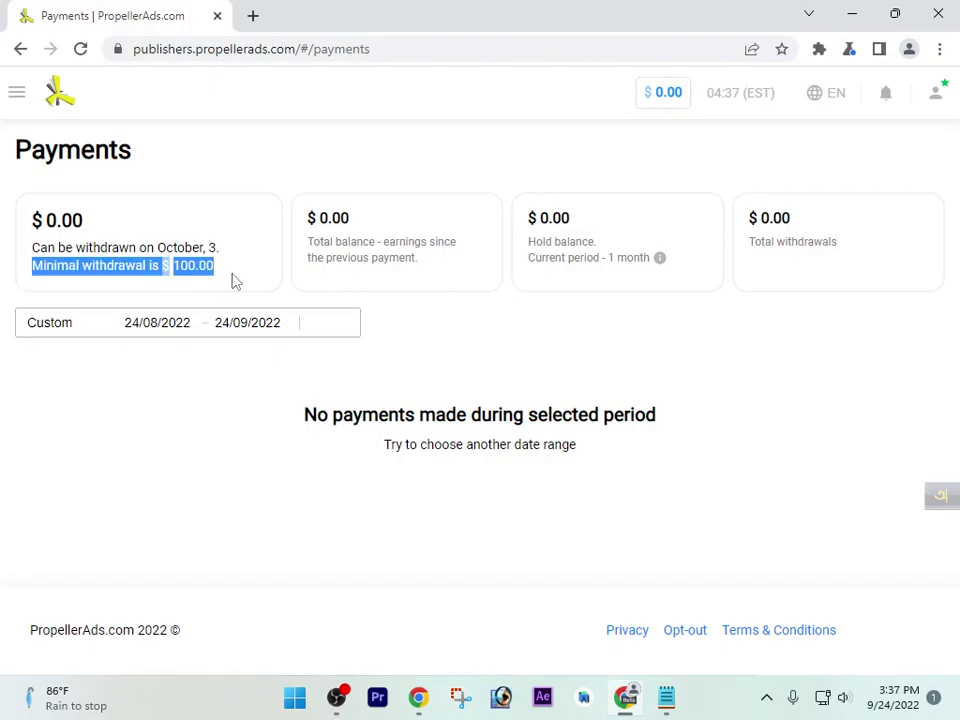
pyautogui.click(195, 272)
pyautogui.moveTo(173, 271); pyautogui.dragTo(248, 268)
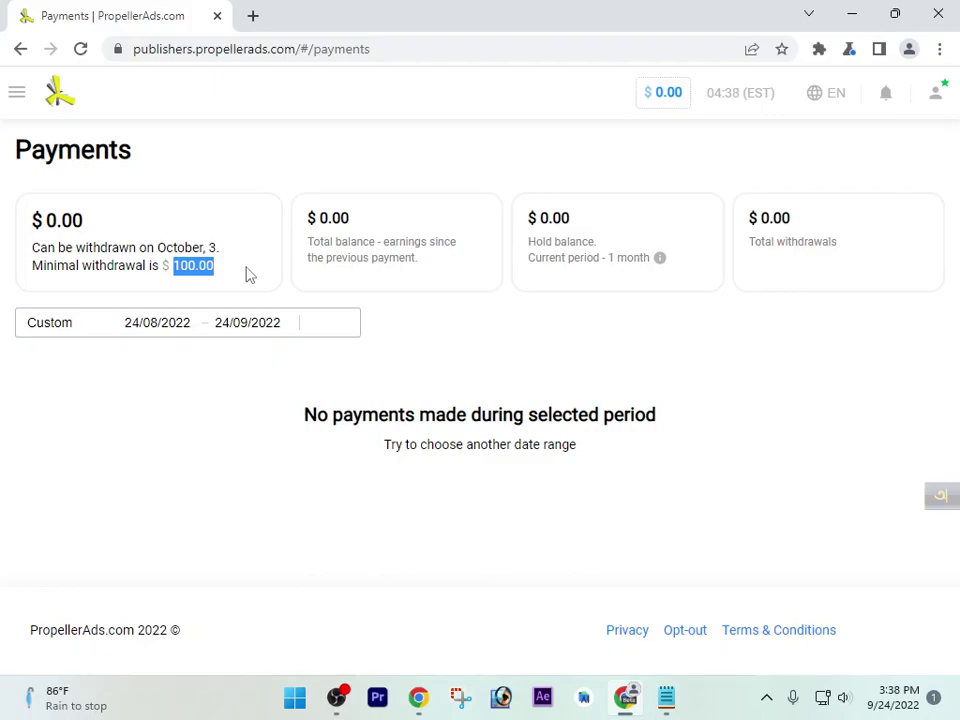
pyautogui.click(243, 271)
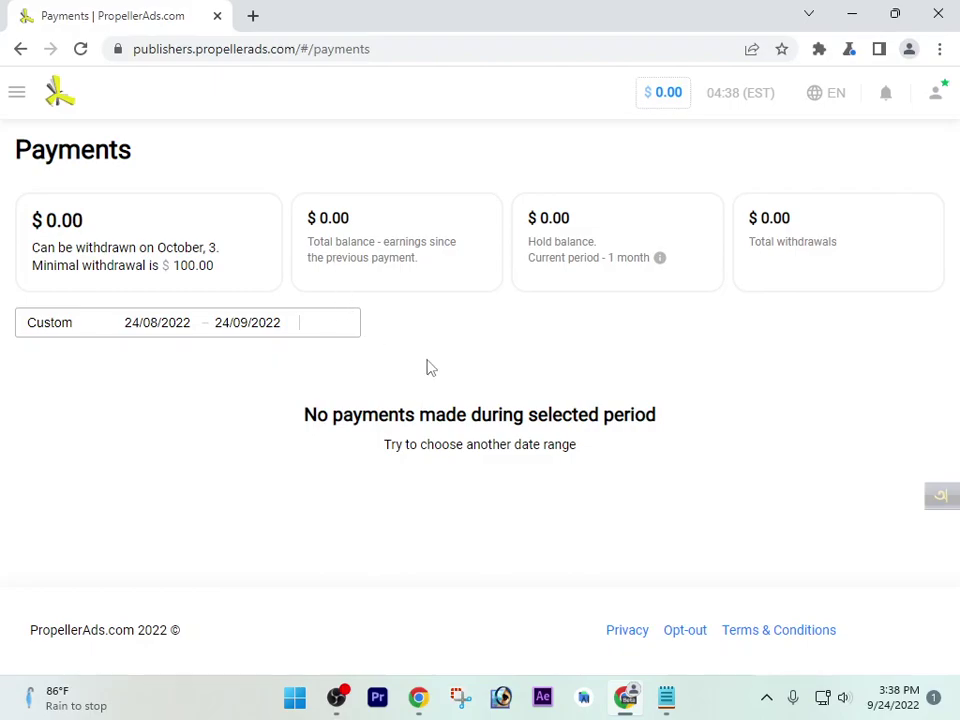
pyautogui.moveTo(157, 248); pyautogui.dragTo(230, 257)
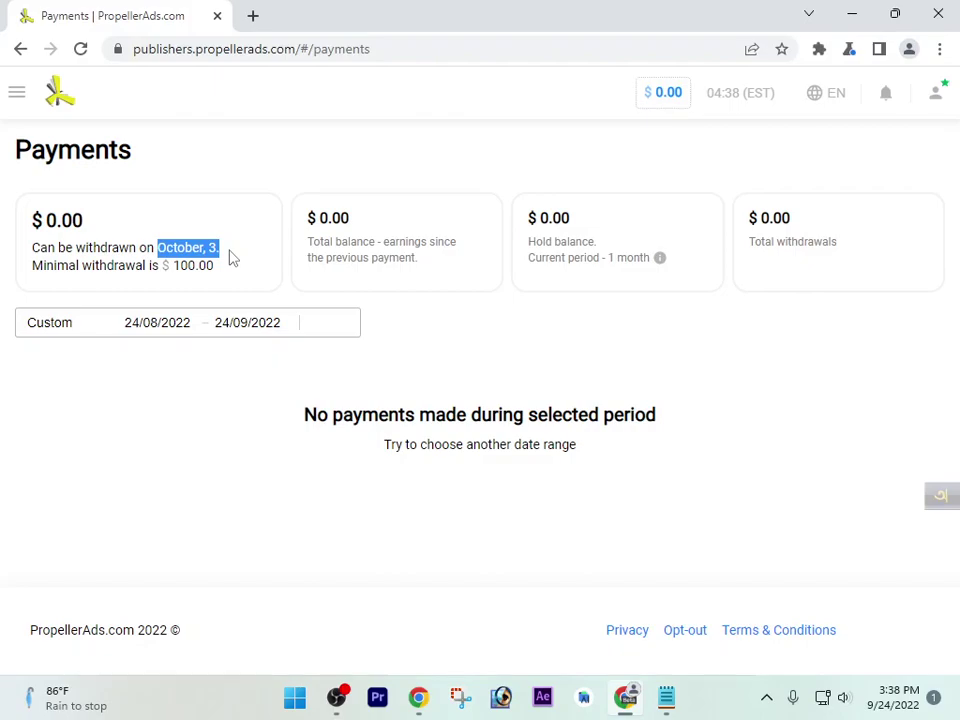
pyautogui.click(214, 253)
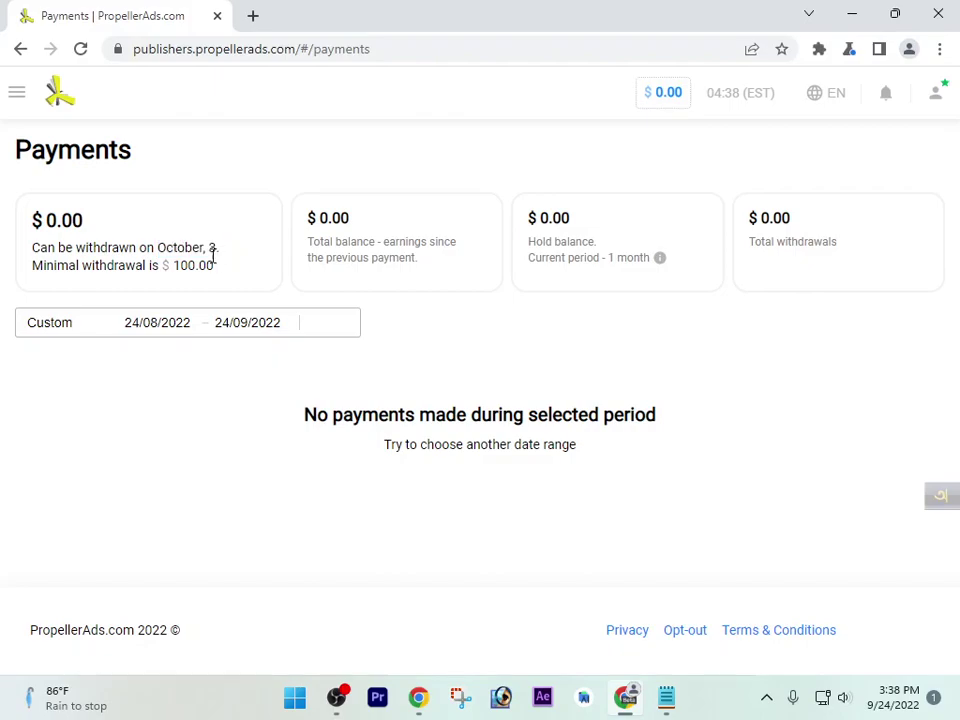
pyautogui.moveTo(157, 248); pyautogui.dragTo(224, 262)
pyautogui.click(224, 262)
pyautogui.moveTo(158, 247); pyautogui.dragTo(240, 253)
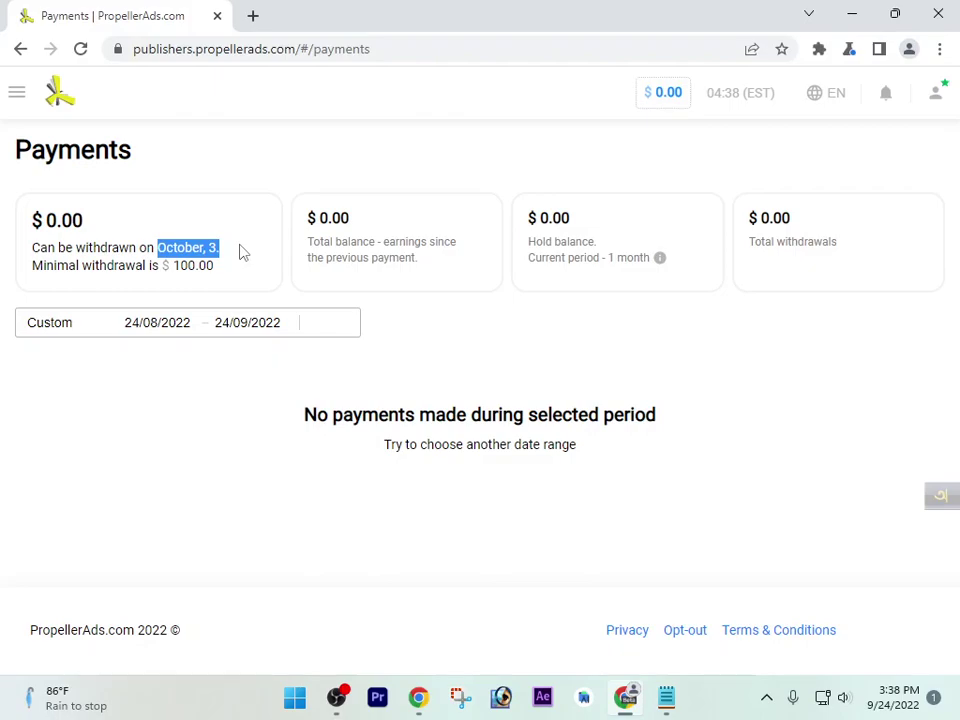
pyautogui.click(440, 372)
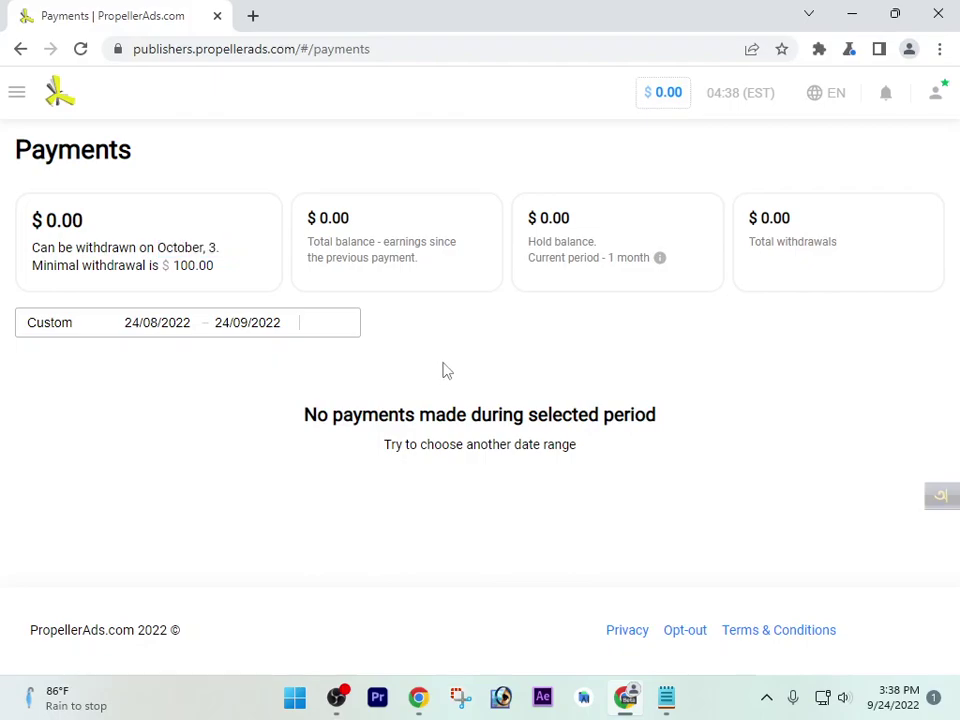
# Highlight the total balance and hold balance card figures
pyautogui.moveTo(530, 235); pyautogui.dragTo(604, 236)
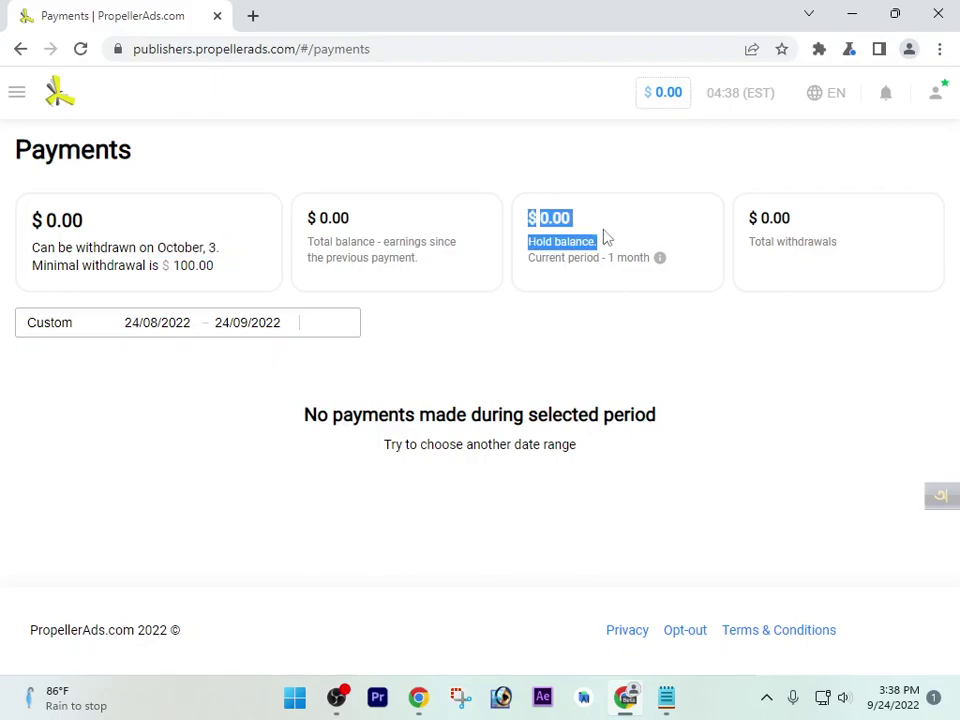
pyautogui.click(662, 258)
pyautogui.moveTo(302, 218); pyautogui.dragTo(422, 309)
pyautogui.click(422, 309)
pyautogui.moveTo(309, 220); pyautogui.dragTo(420, 291)
pyautogui.moveTo(529, 216); pyautogui.dragTo(596, 285)
pyautogui.moveTo(311, 216); pyautogui.dragTo(424, 285)
pyautogui.click(565, 275)
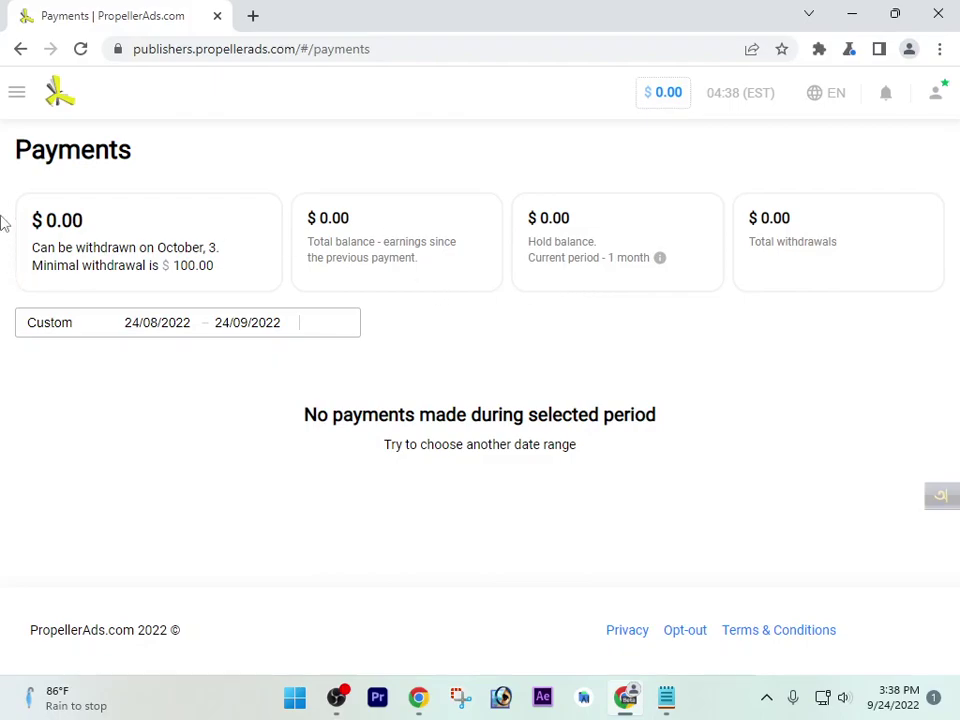
# Go to the Earnings page showing no earnings for 24/08/2022–24/09/2022
pyautogui.click(18, 100)
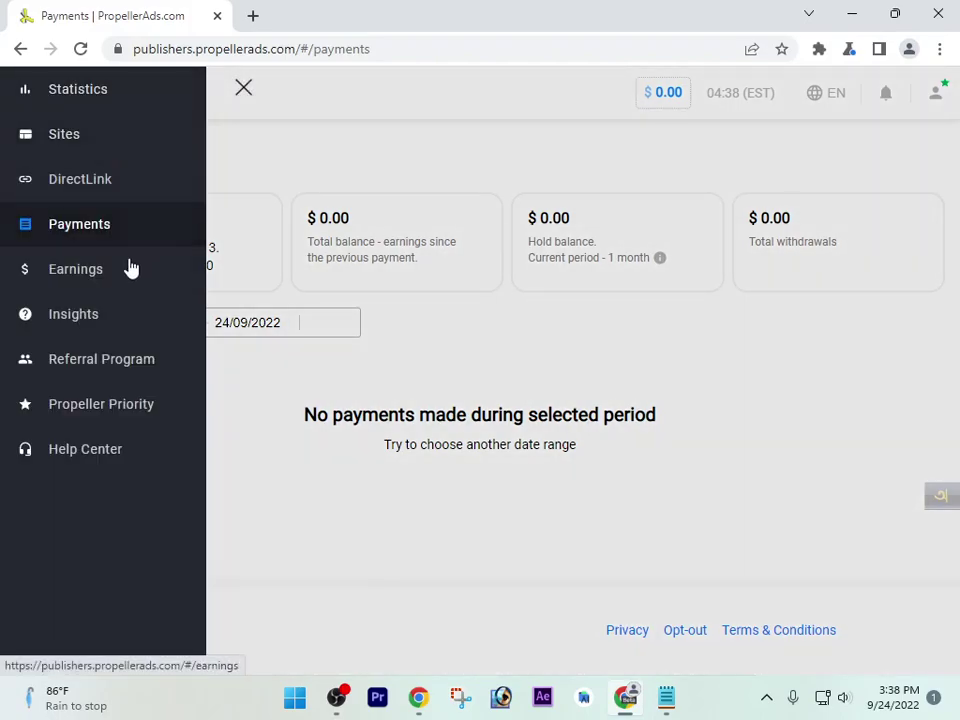
pyautogui.click(100, 280)
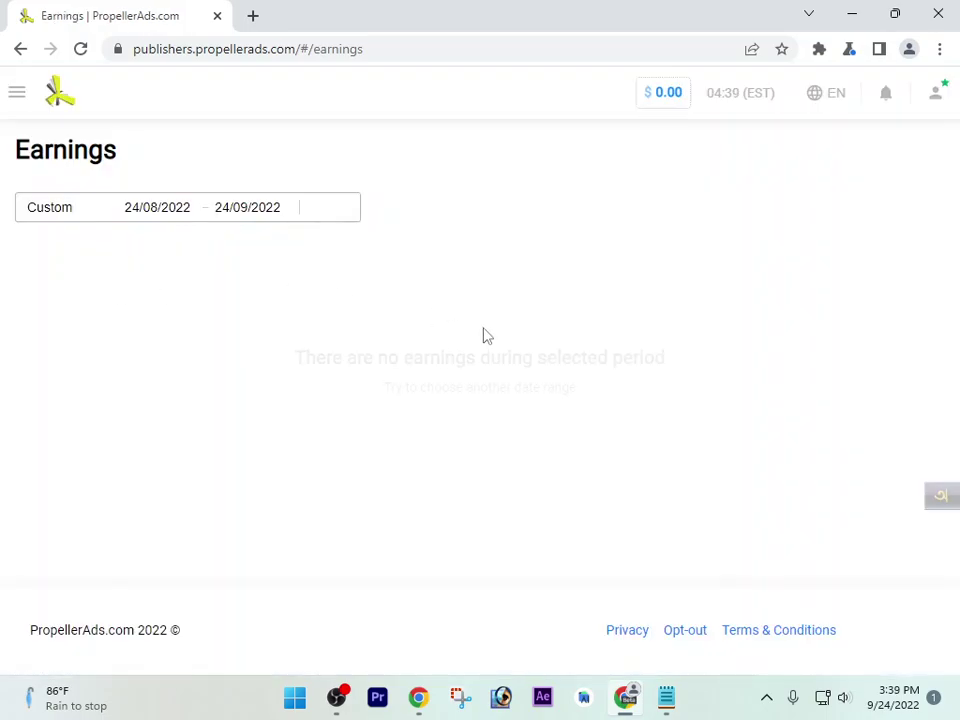
pyautogui.click(20, 98)
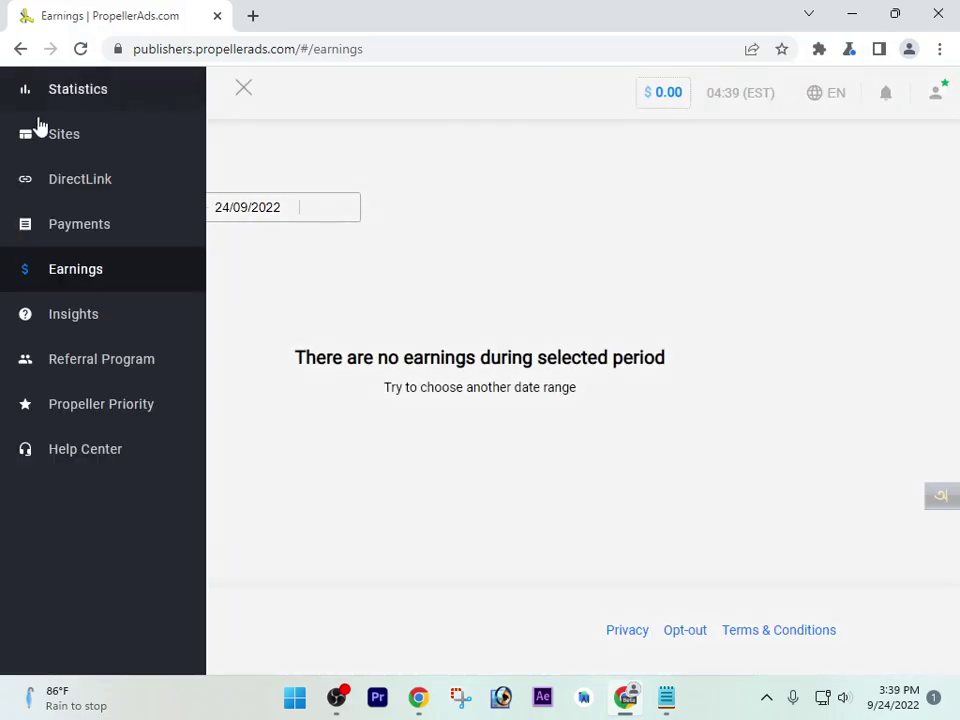
pyautogui.click(830, 210)
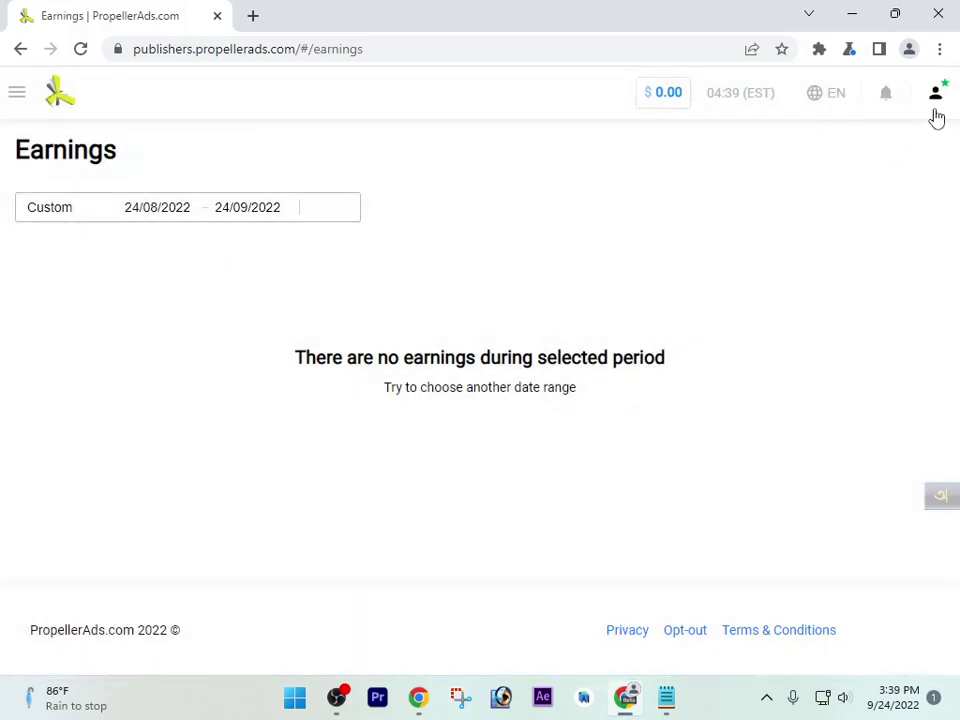
pyautogui.click(936, 116)
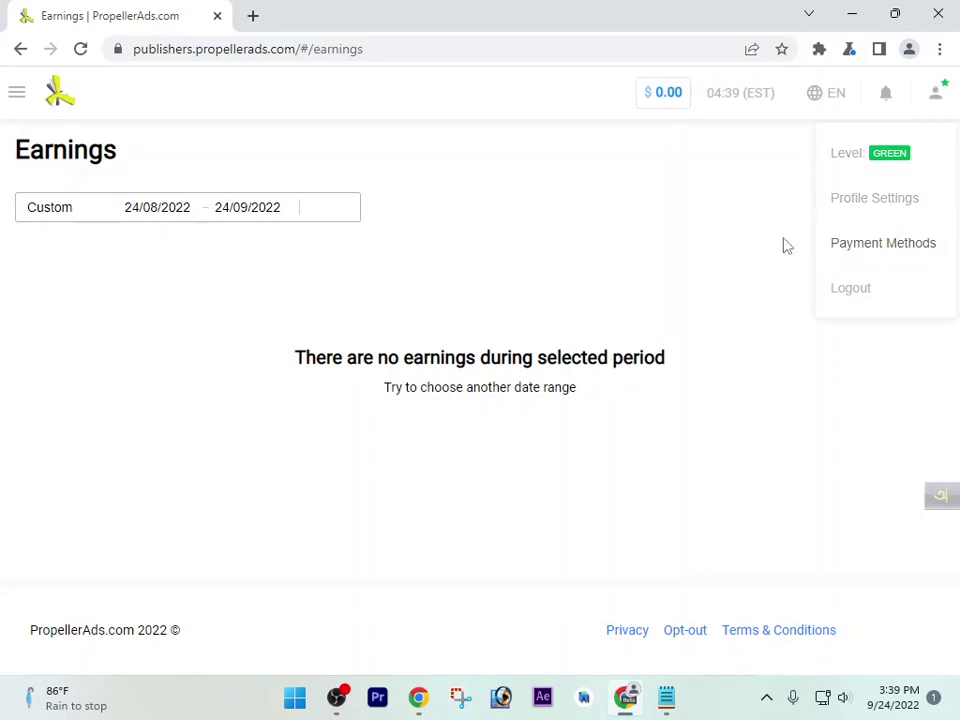
pyautogui.click(890, 254)
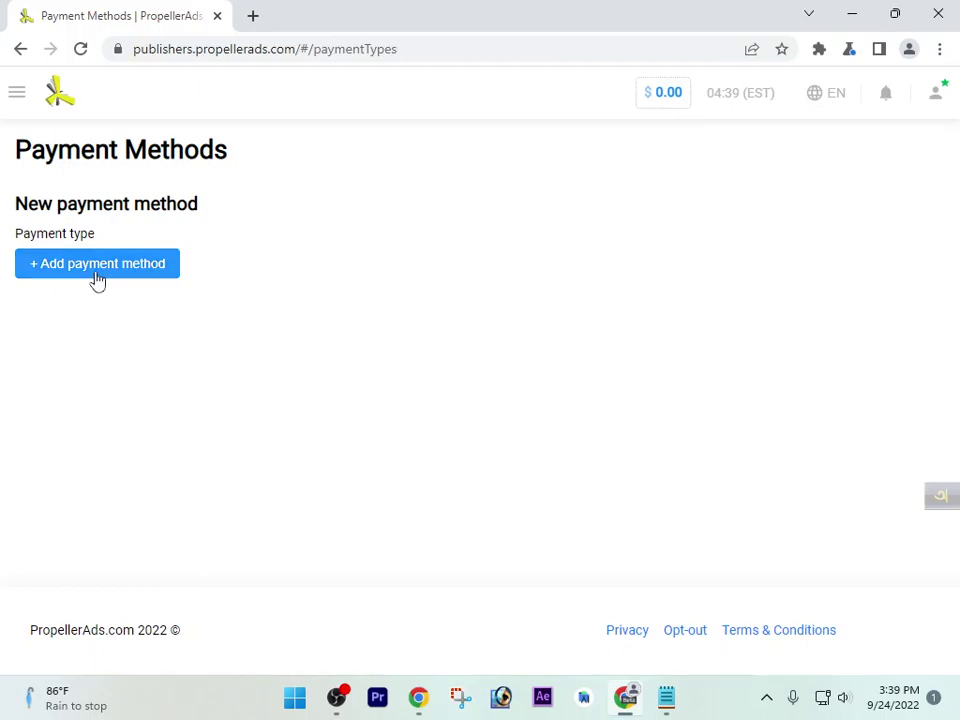
pyautogui.click(97, 272)
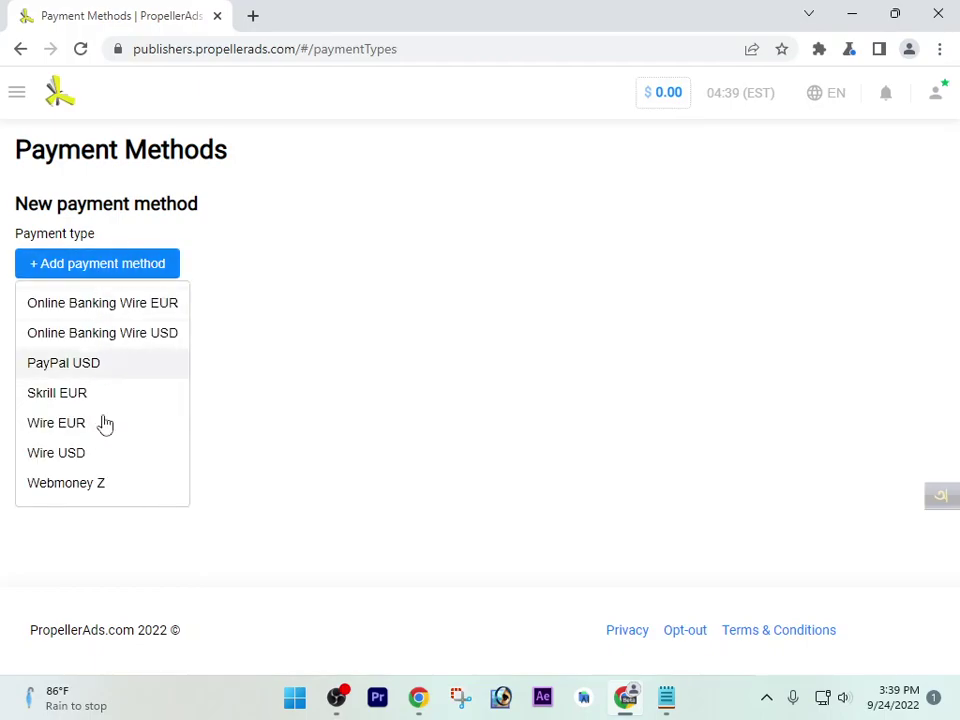
pyautogui.click(77, 490)
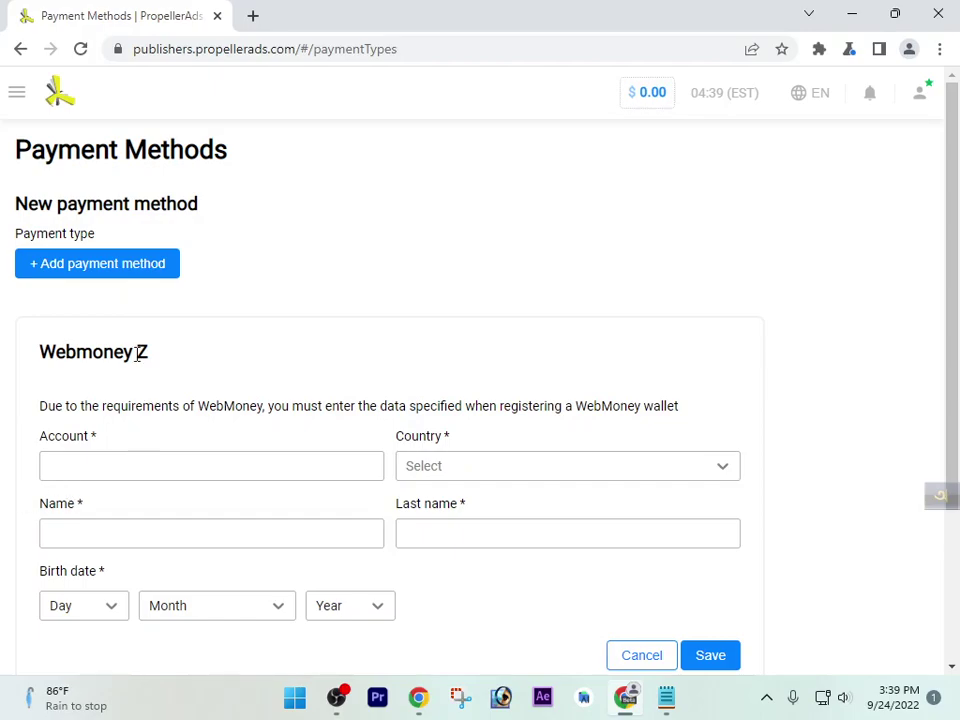
pyautogui.click(156, 465)
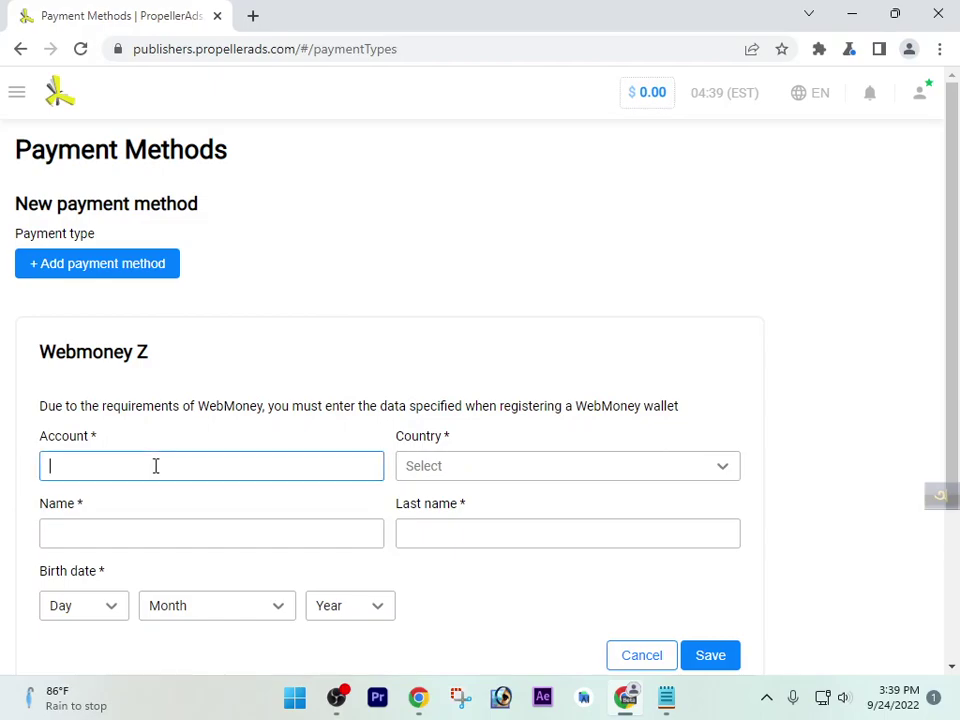
pyautogui.click(466, 470)
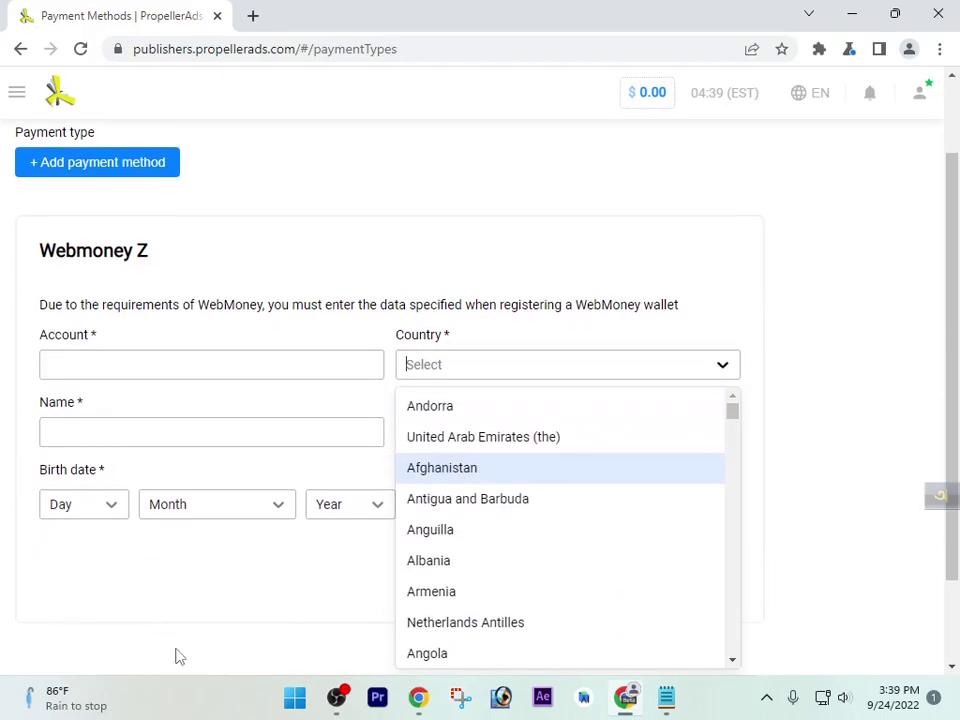
pyautogui.click(225, 553)
pyautogui.click(148, 436)
pyautogui.click(147, 366)
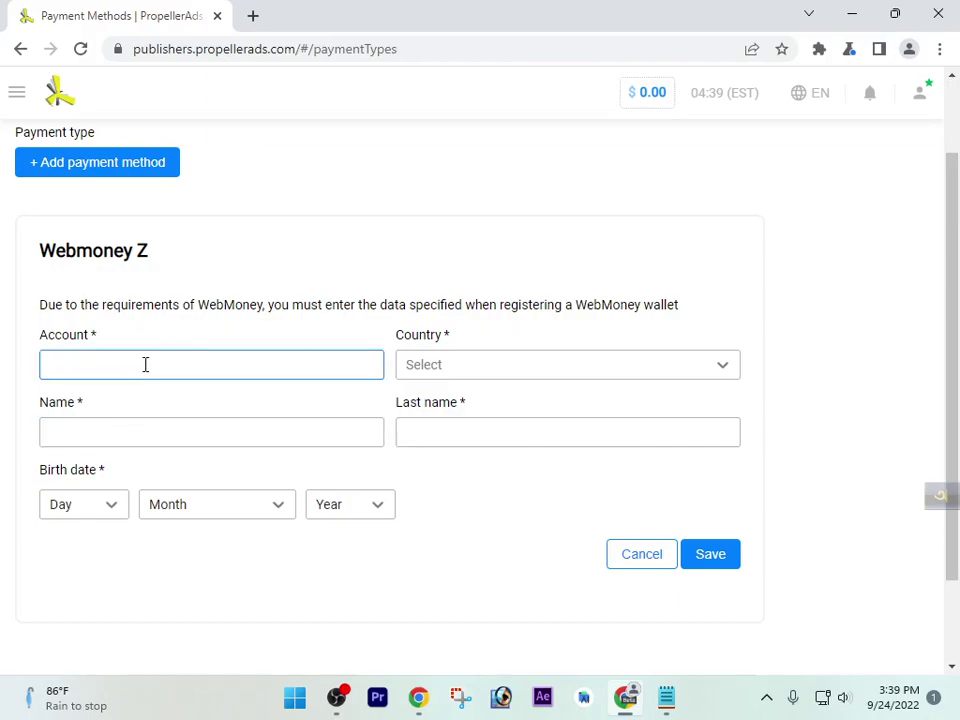
pyautogui.click(435, 372)
pyautogui.click(146, 436)
pyautogui.click(446, 436)
pyautogui.click(145, 648)
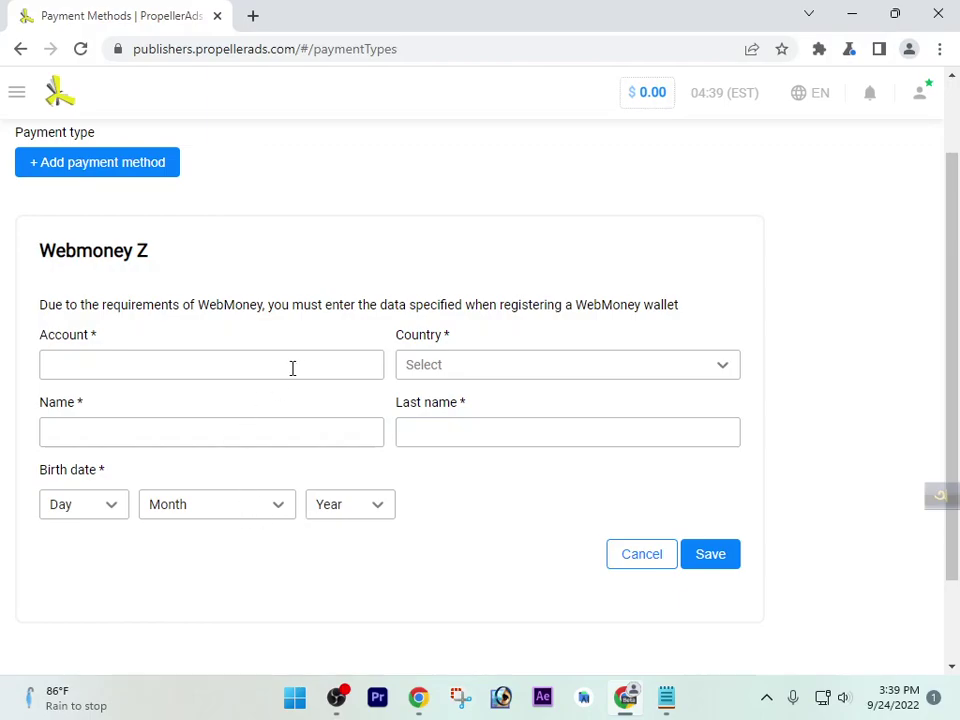
pyautogui.scroll(1, 190, 300)
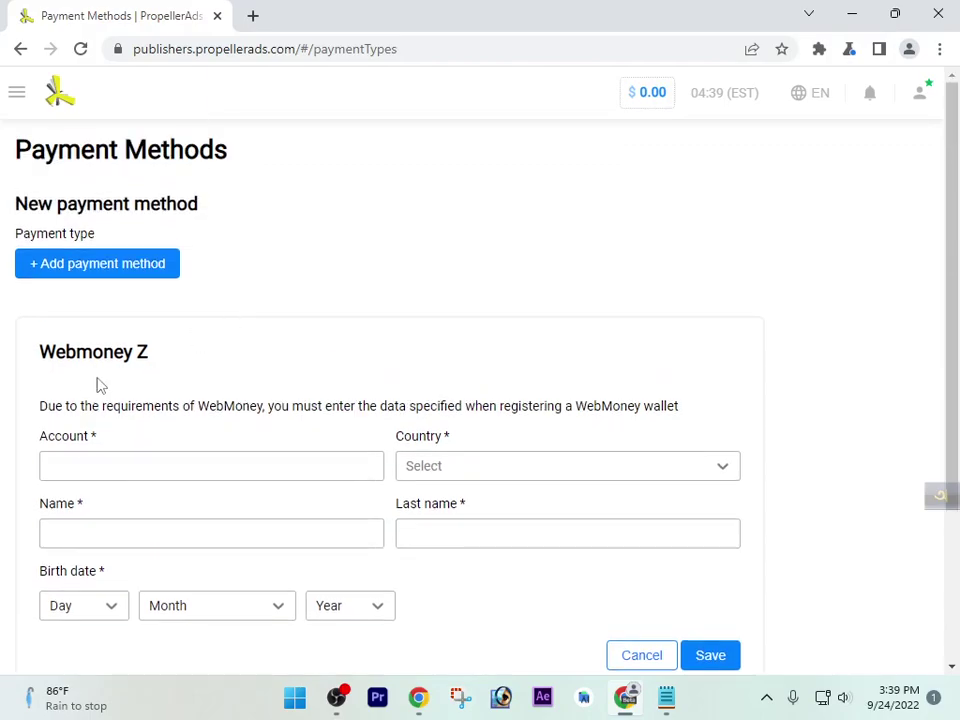
pyautogui.moveTo(36, 351); pyautogui.dragTo(228, 352)
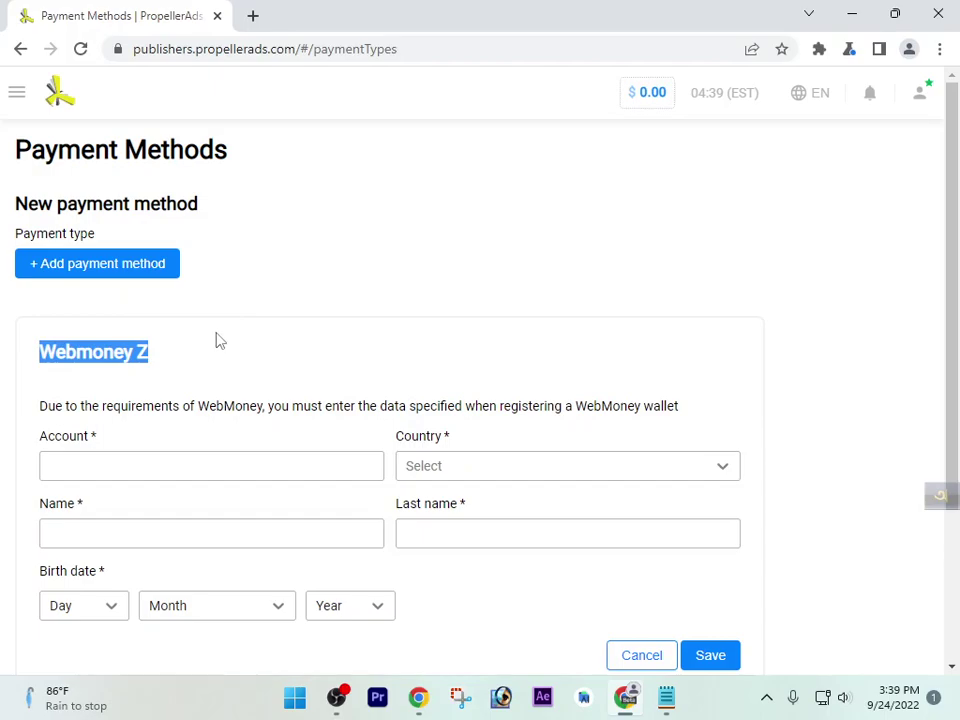
pyautogui.click(274, 259)
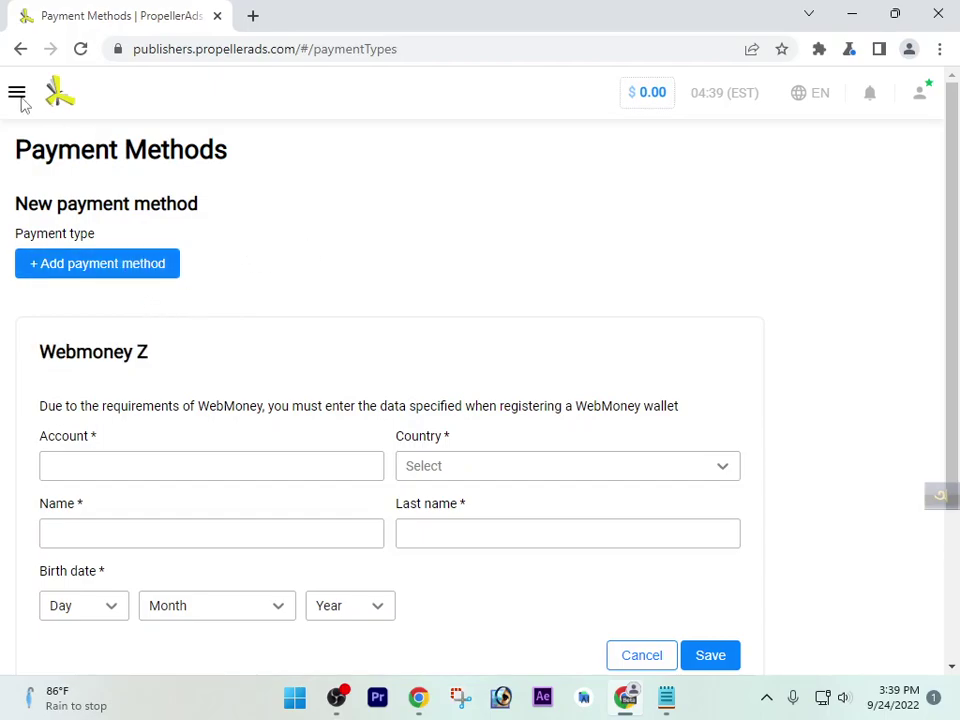
pyautogui.click(17, 94)
# Create the 'Industrious link' direct link and select its //thaudray.com/4/5400281 address for the notes
pyautogui.click(88, 184)
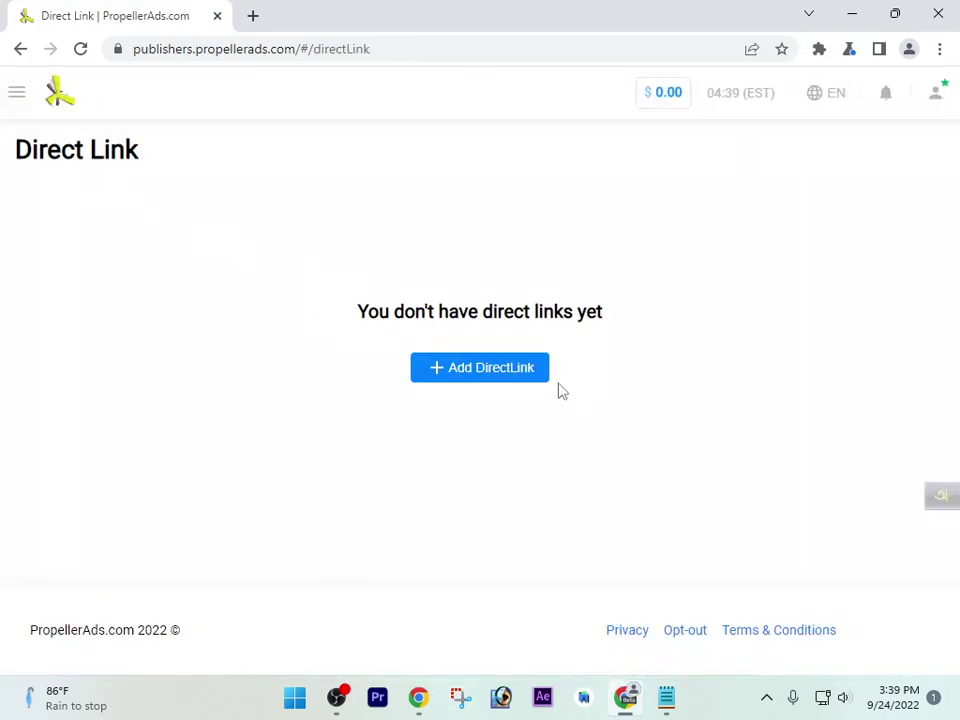
pyautogui.click(519, 388)
pyautogui.write('Industrious link')
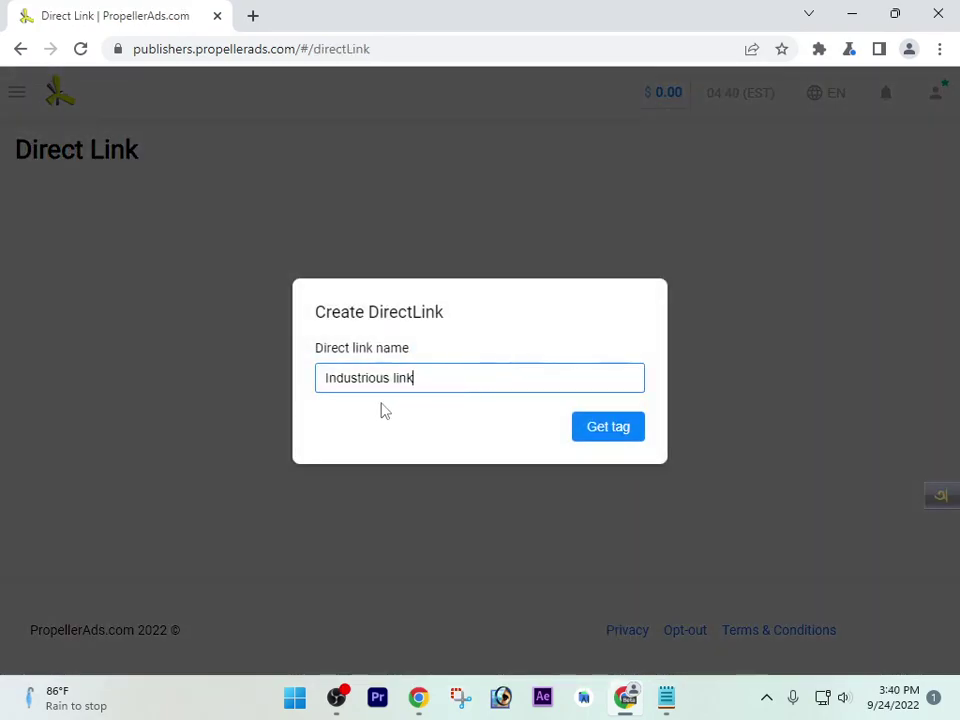
pyautogui.click(619, 427)
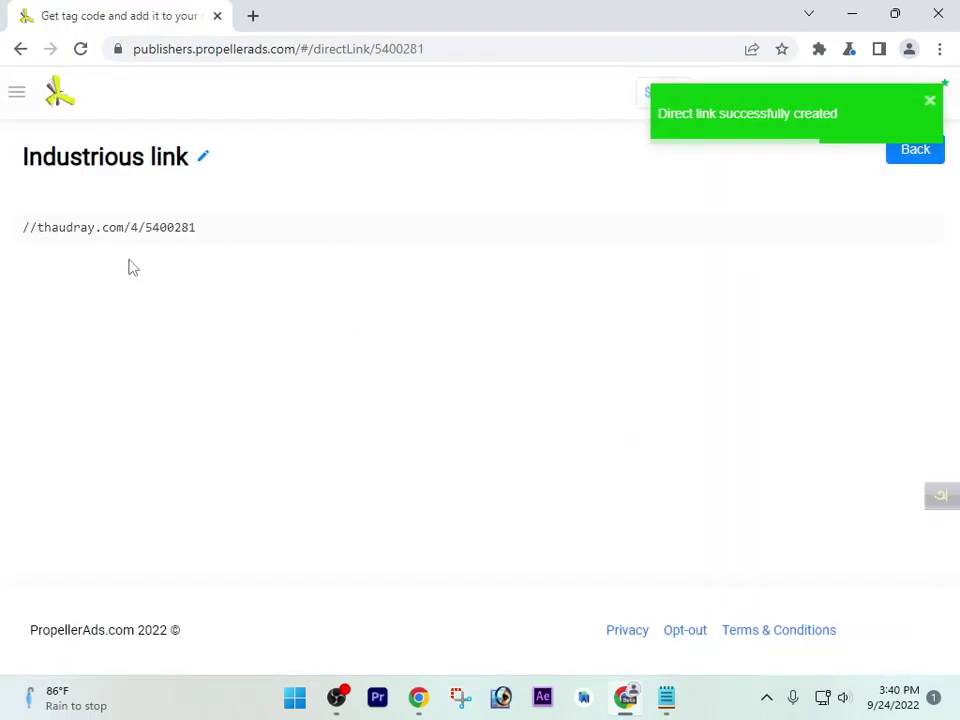
pyautogui.tripleClick(113, 229)
pyautogui.hotkey('ctrl', 'c')
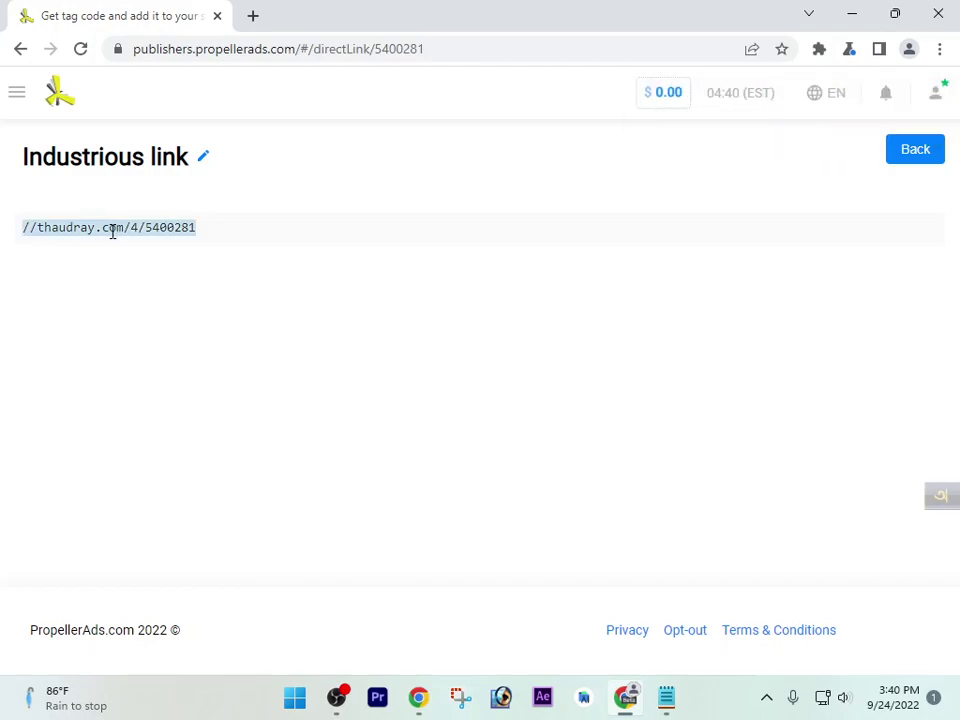
pyautogui.click(666, 697)
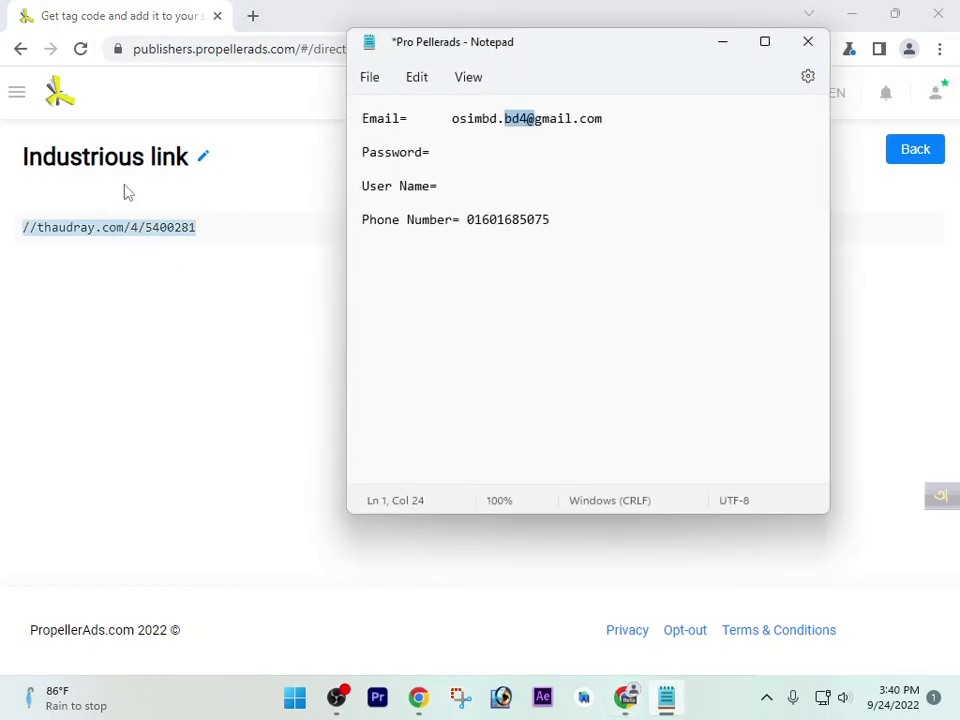
# Paste //thaudray.com/4/5400281 on a new Link 1 line below the account details
pyautogui.click(586, 236)
pyautogui.press('Return')
pyautogui.press('Return')
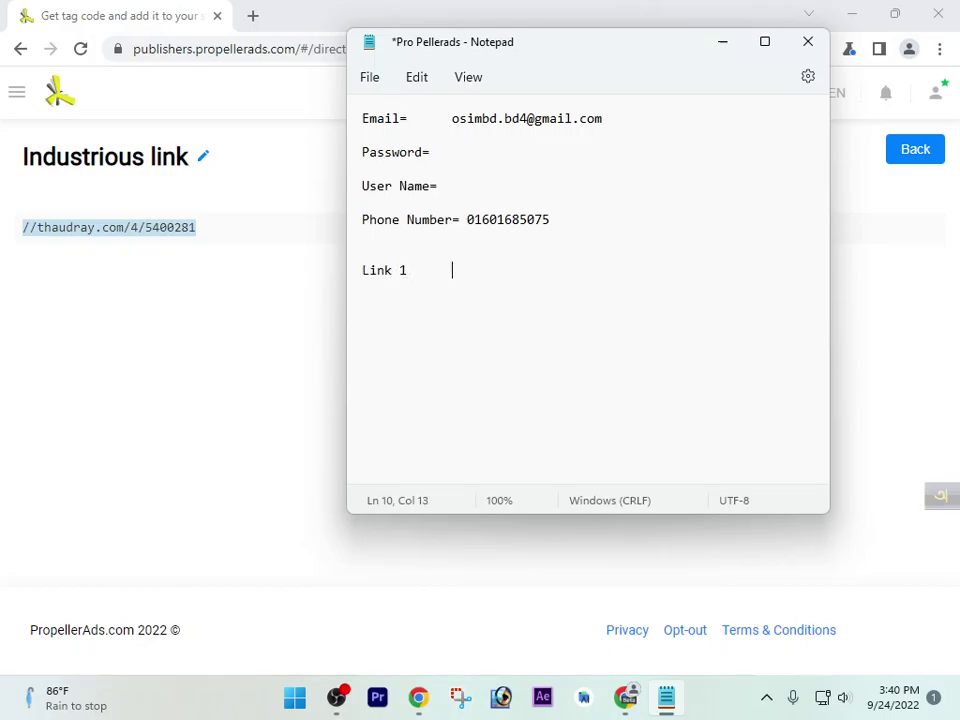
pyautogui.hotkey('ctrl', 'v')
# Create the 'Light link' direct link, copy //intorterraon.com/4/5400283, and start a Link 2 line
pyautogui.click(225, 321)
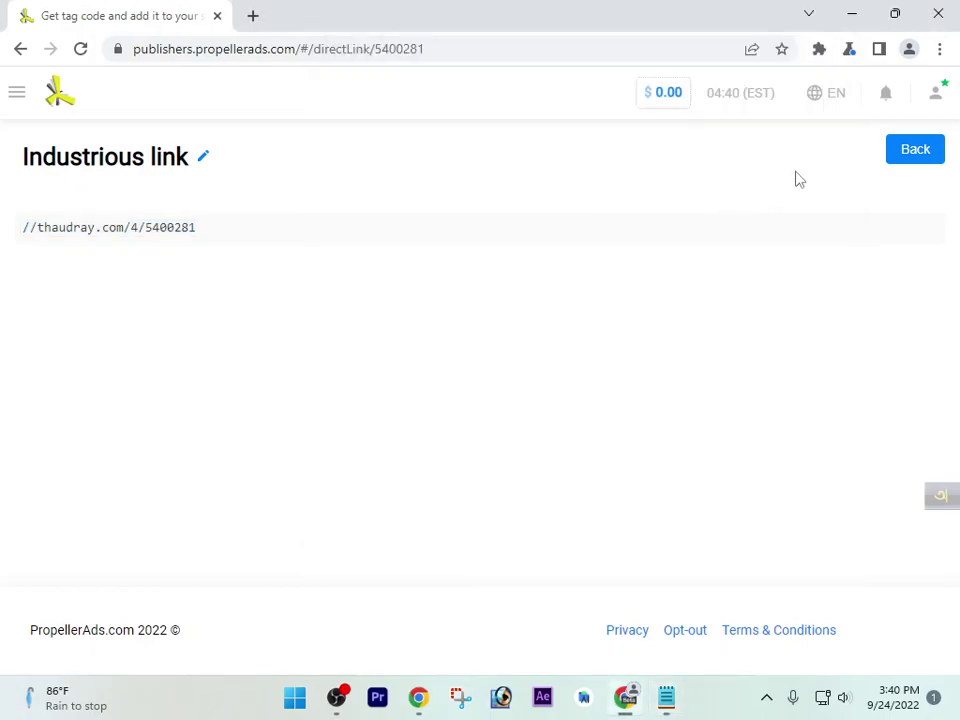
pyautogui.click(930, 148)
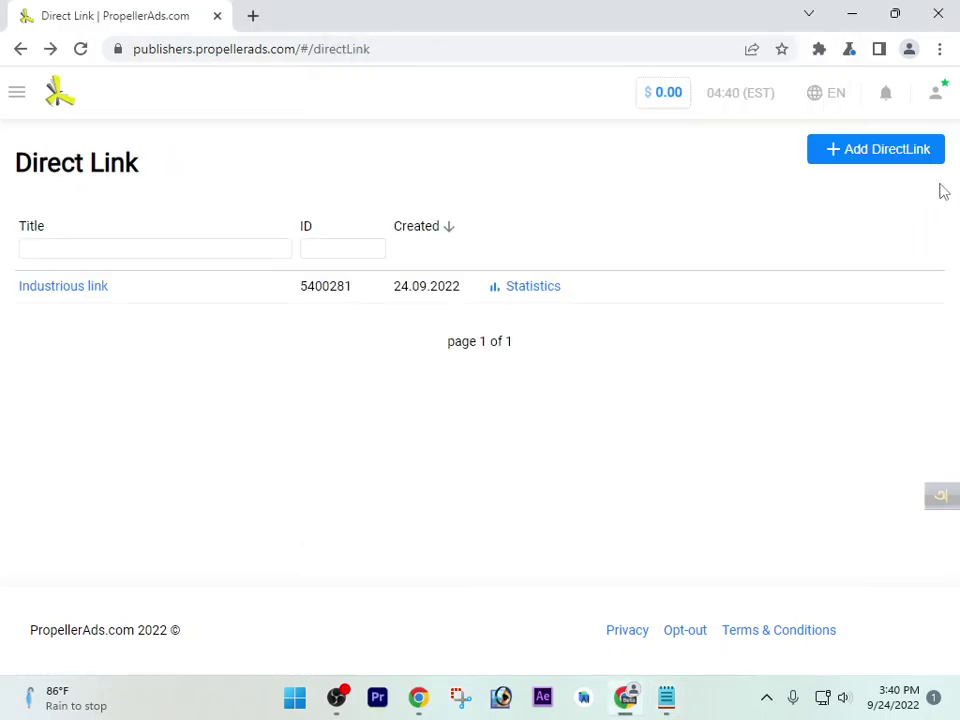
pyautogui.click(854, 162)
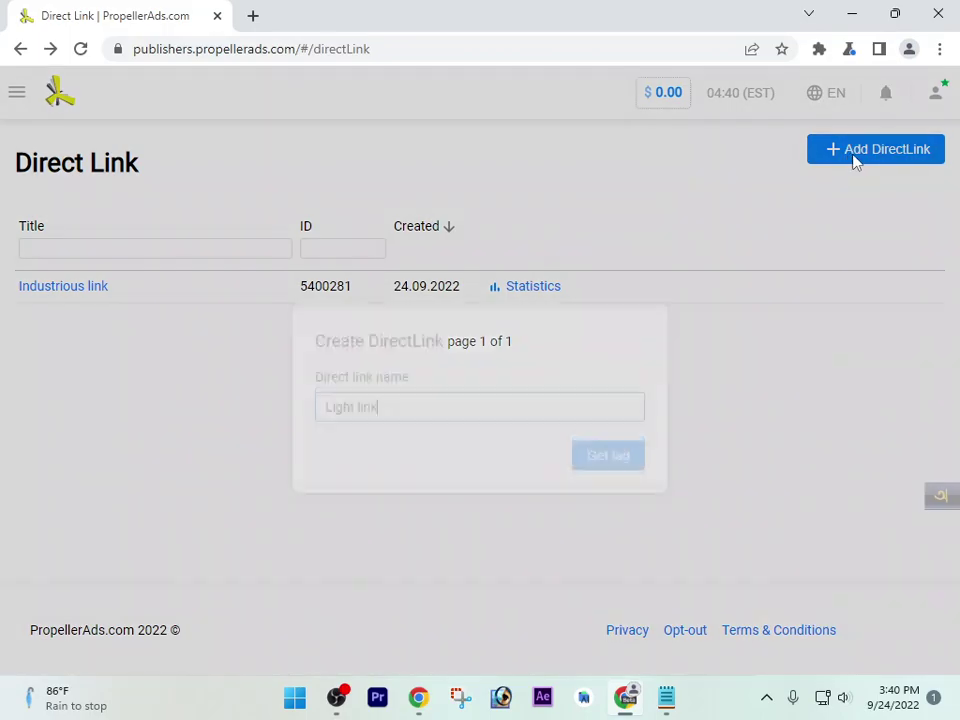
pyautogui.click(608, 426)
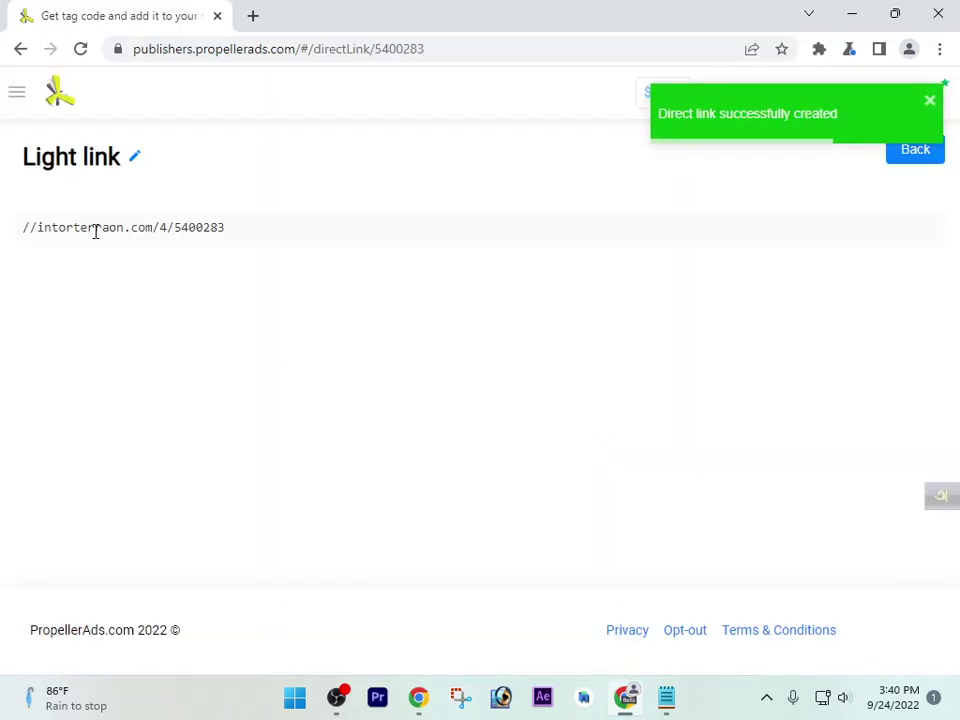
pyautogui.tripleClick(95, 229)
pyautogui.hotkey('ctrl', 'c')
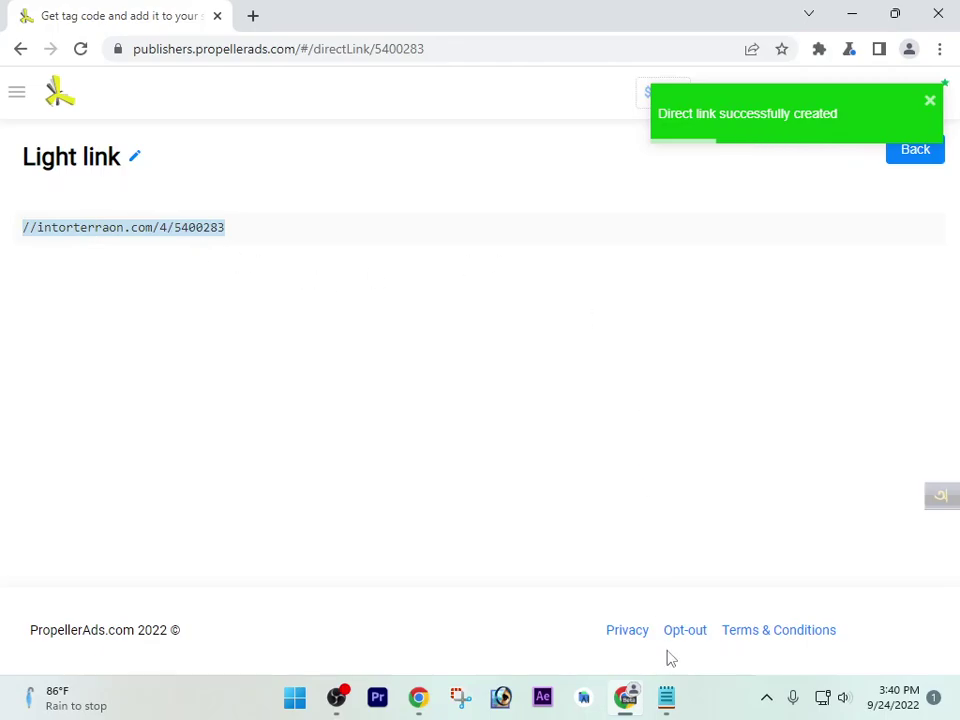
pyautogui.click(666, 697)
pyautogui.press('Return')
pyautogui.press('Return')
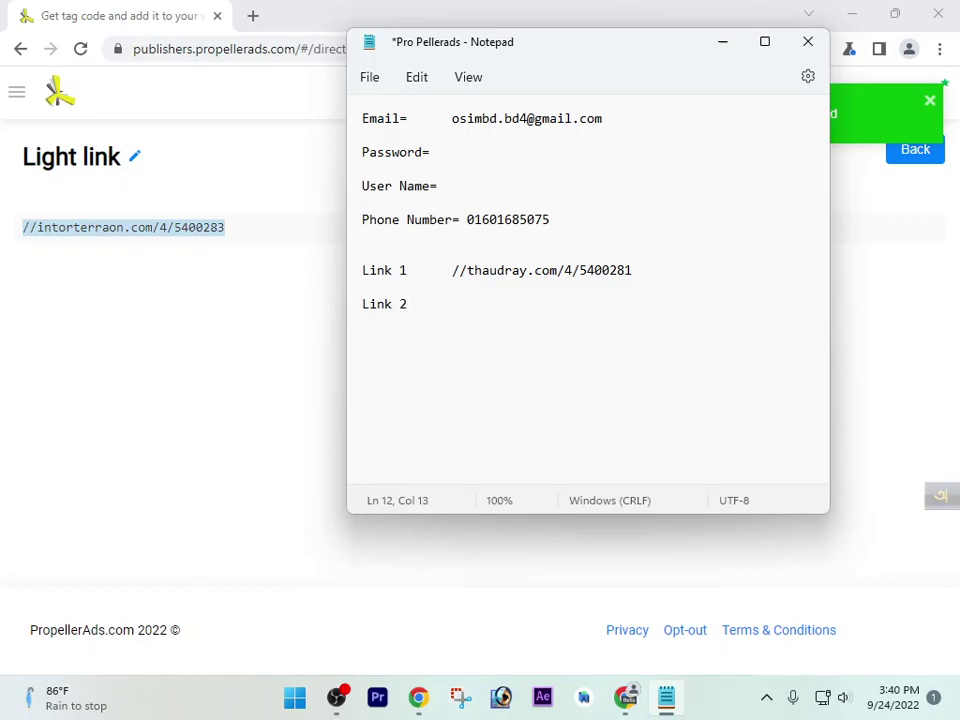
# Paste the intorterraon URL after Link 2 and save the notes file
pyautogui.hotkey('ctrl', 'v')
pyautogui.hotkey('ctrl', 's')
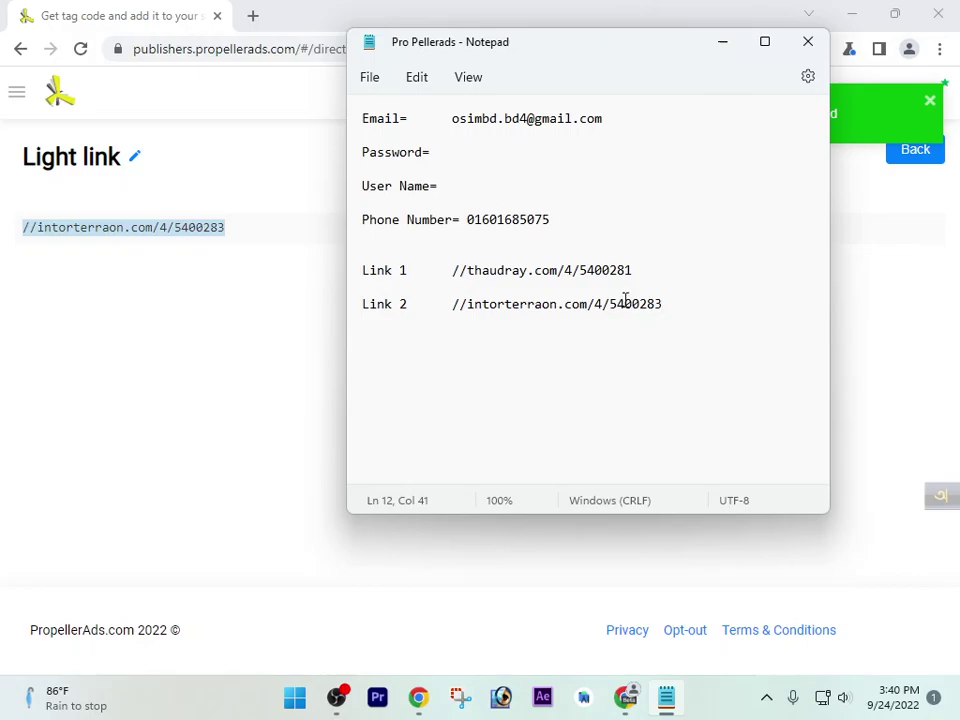
pyautogui.click(907, 182)
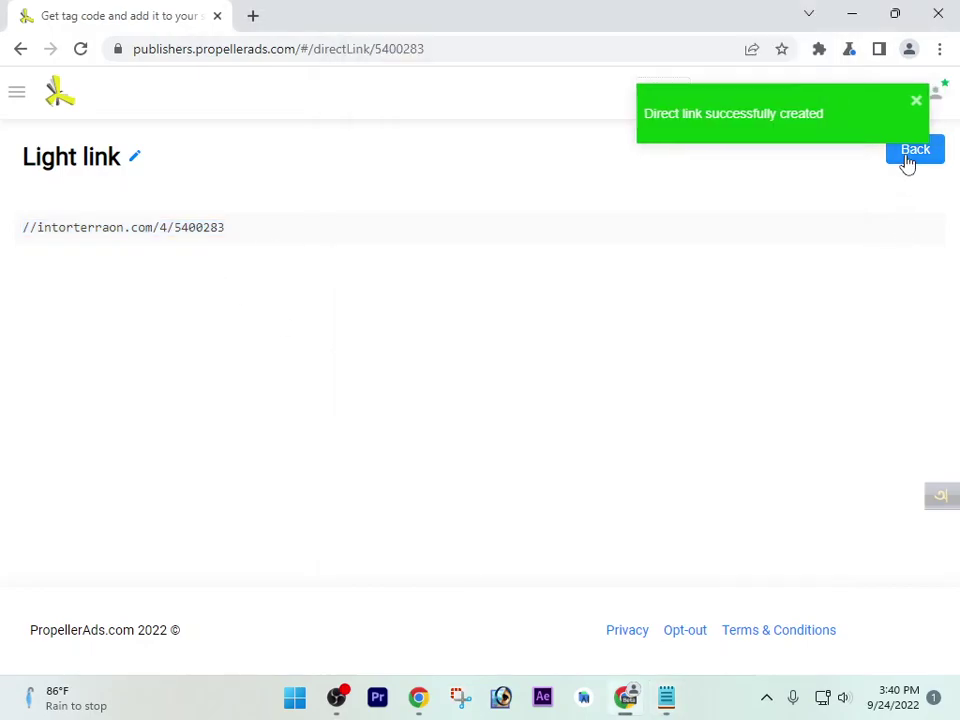
pyautogui.click(912, 160)
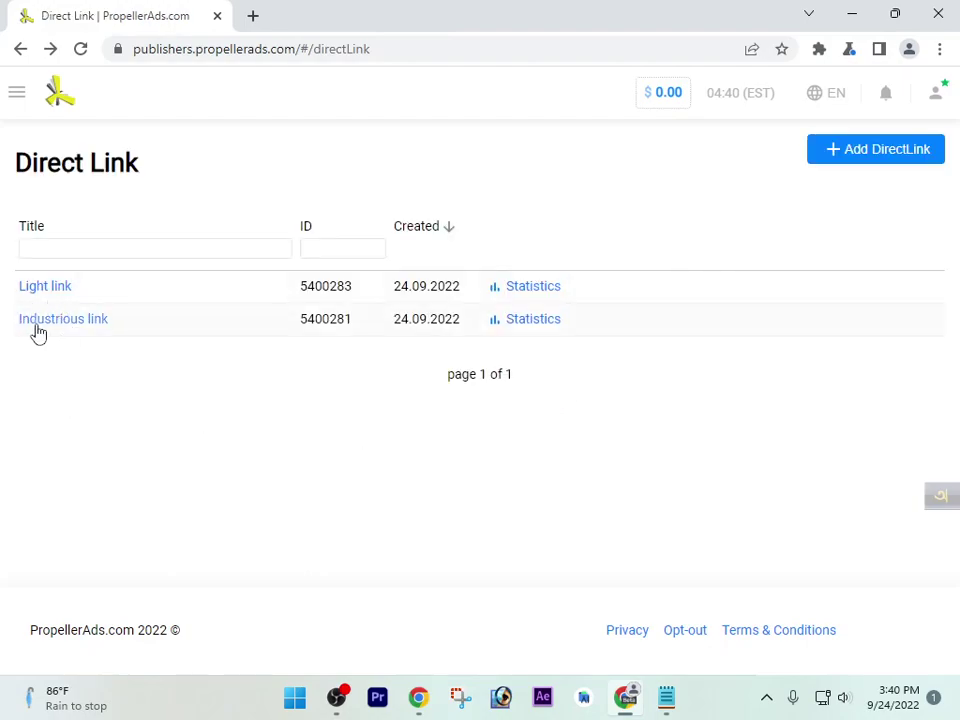
pyautogui.click(667, 705)
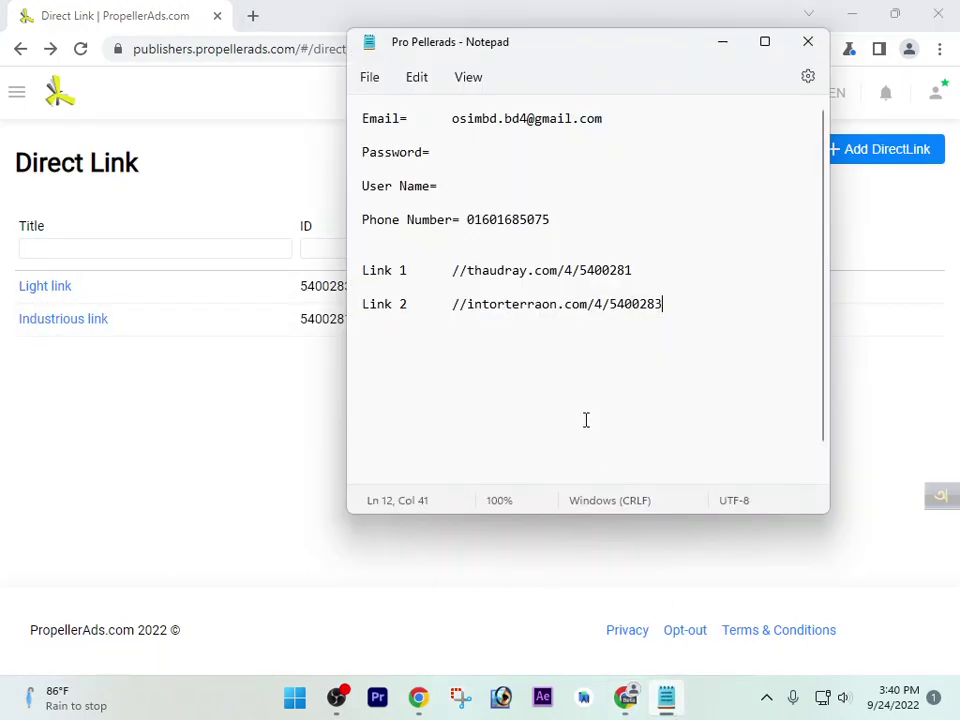
# Relabel the Link 1 entry as 'Industrious link'
pyautogui.moveTo(410, 272); pyautogui.dragTo(373, 275)
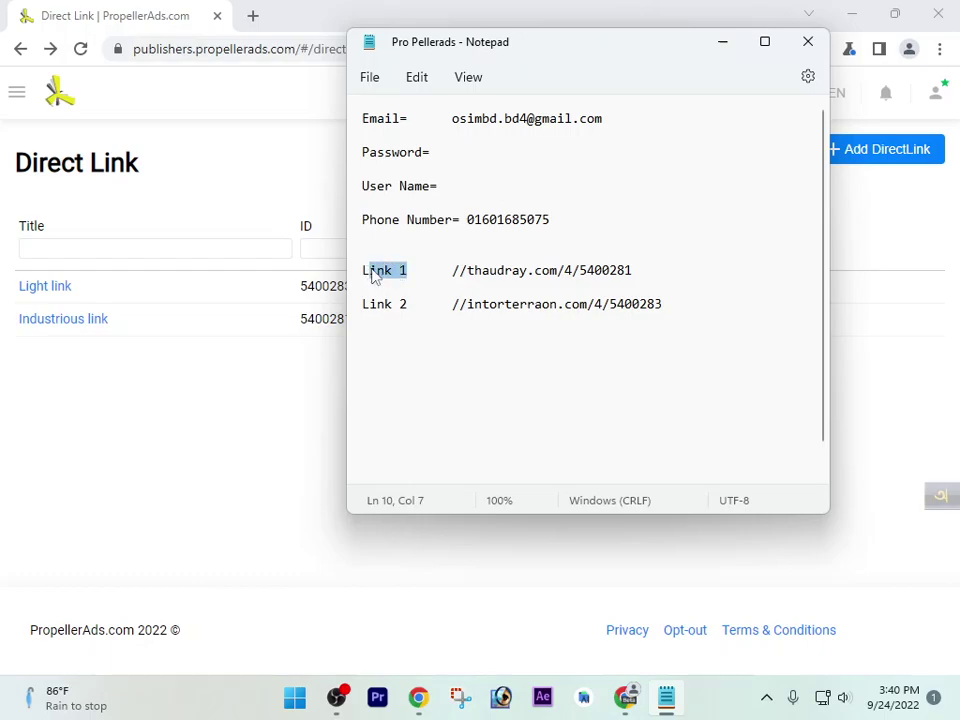
pyautogui.press('BackSpace')
pyautogui.press('BackSpace')
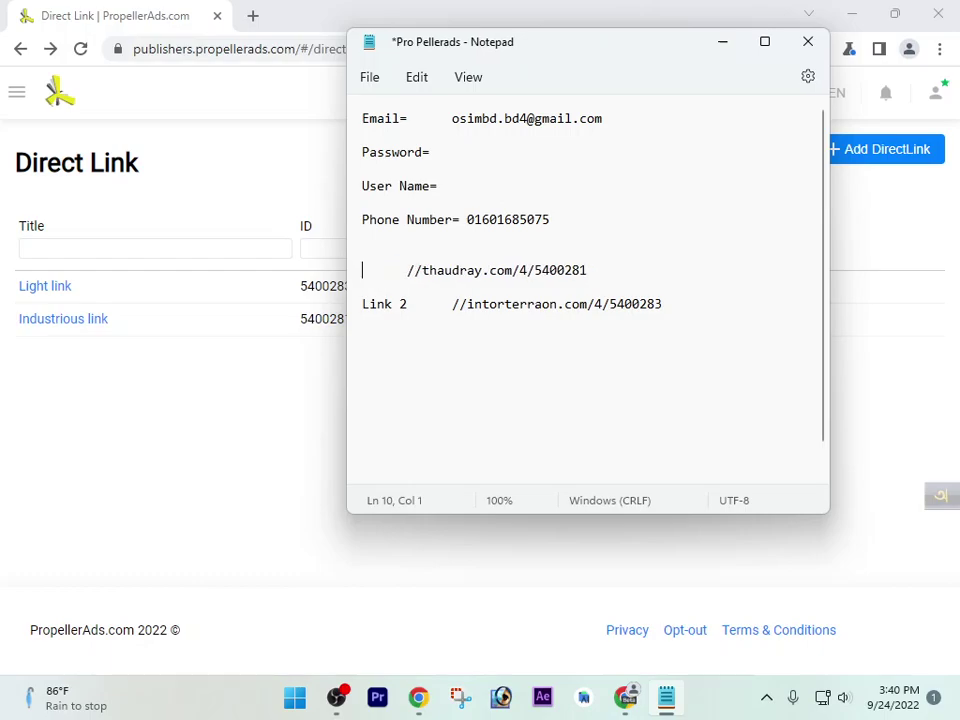
pyautogui.write('Indu      ')
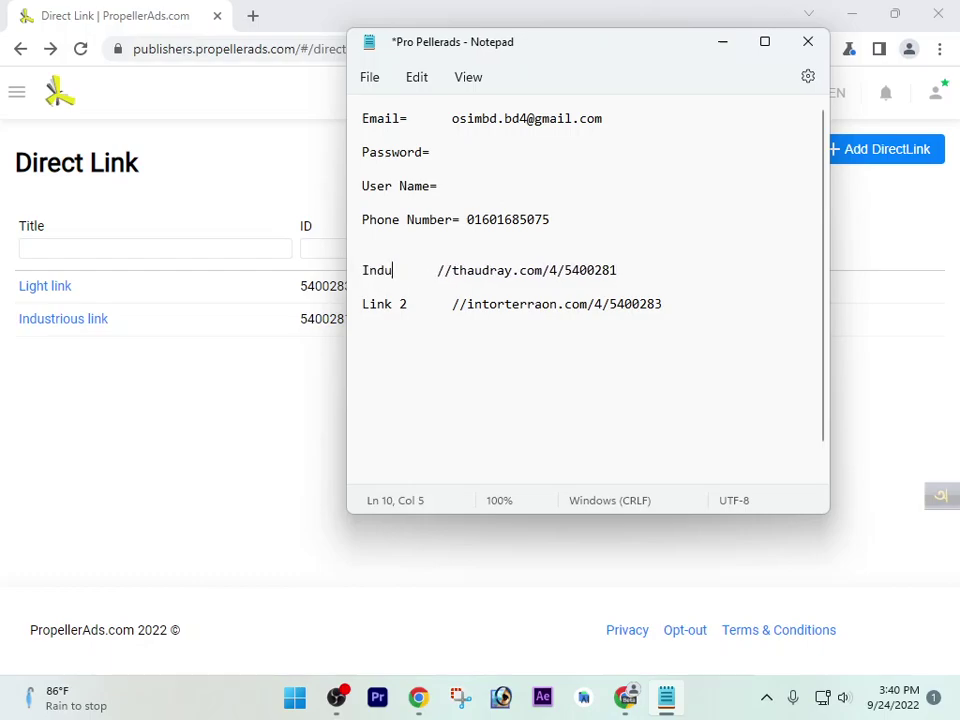
pyautogui.write('sti')
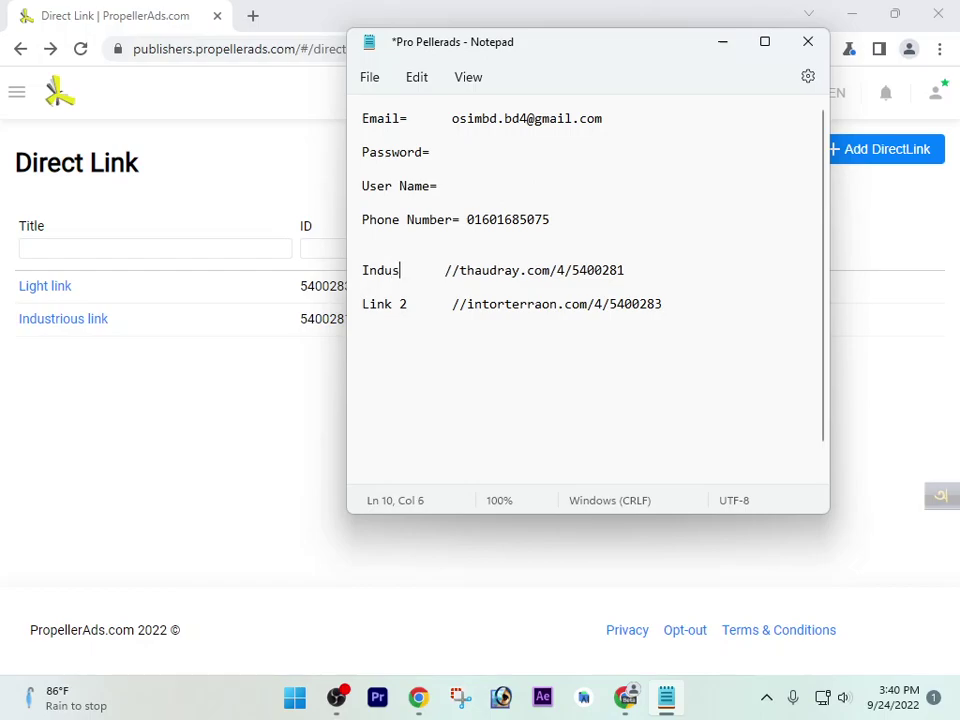
pyautogui.press('BackSpace')
pyautogui.press('BackSpace')
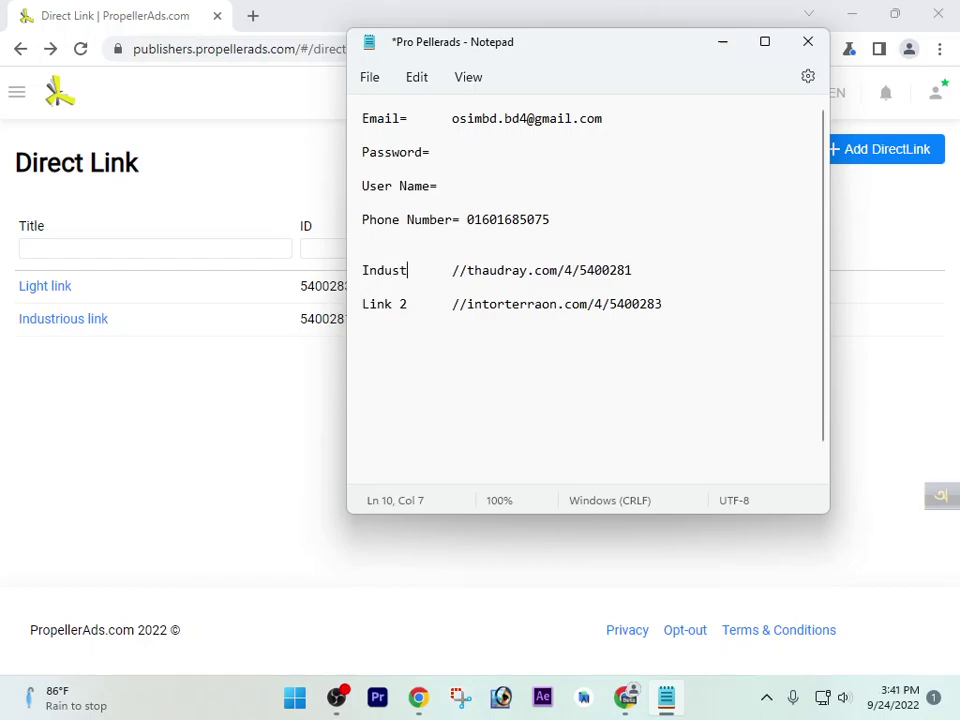
pyautogui.write('tri')
pyautogui.write('os')
pyautogui.press('BackSpace')
pyautogui.write('s')
pyautogui.press('BackSpace')
pyautogui.write('us link')
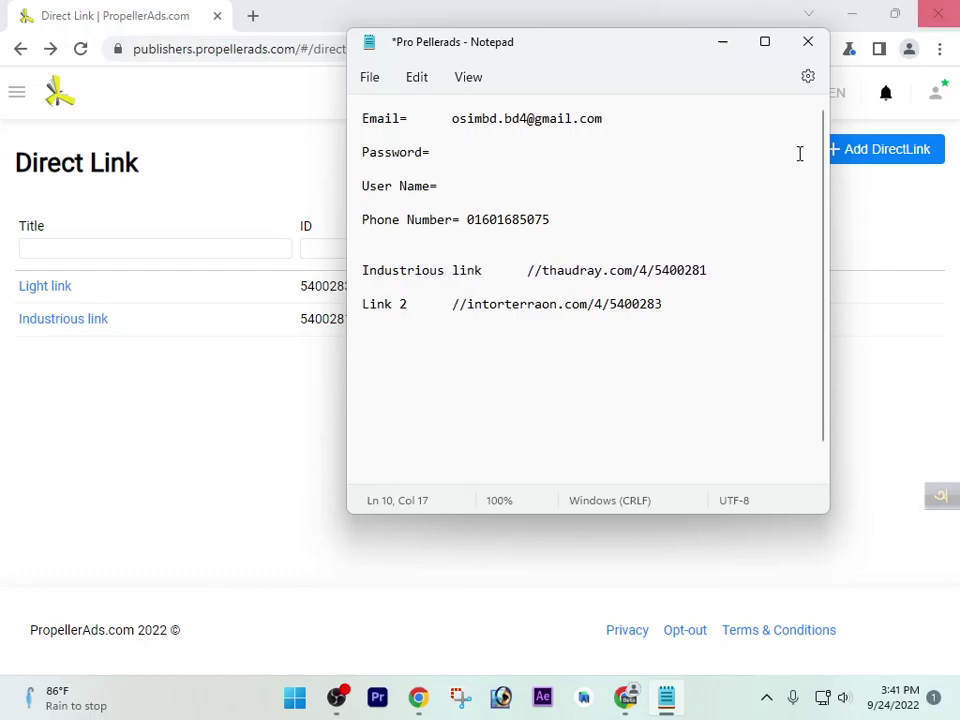
# Relabel the Link 2 entry as 'Light Link' and save the notes
pyautogui.click(413, 305)
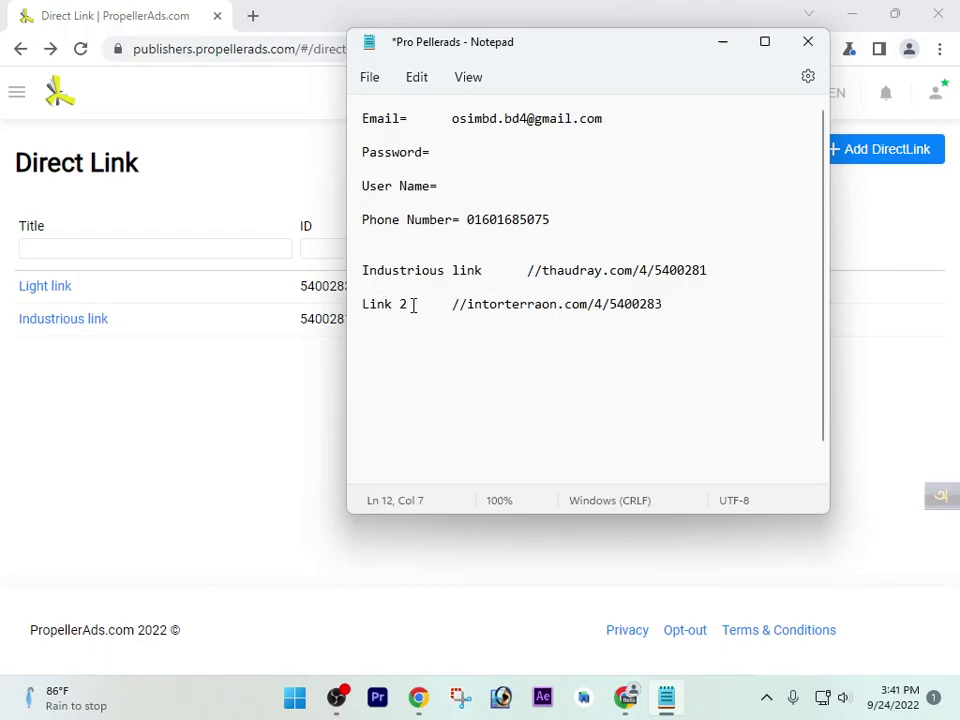
pyautogui.press('BackSpace')
pyautogui.press('BackSpace')
pyautogui.click(707, 270)
pyautogui.press('Right')
pyautogui.press('Down')
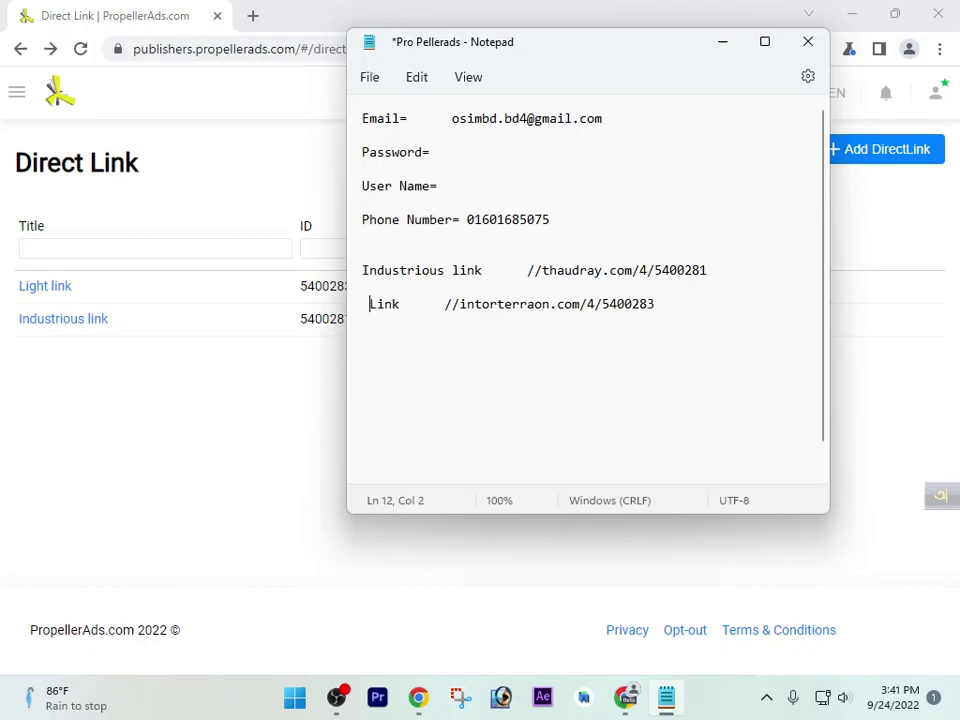
pyautogui.write('Li ')
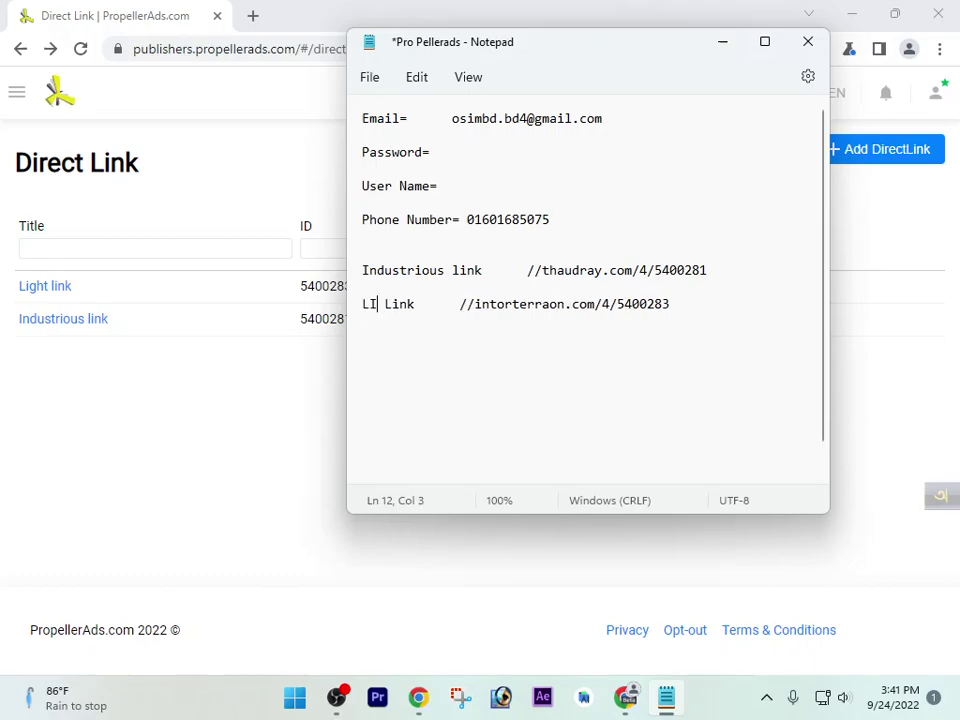
pyautogui.write('gh')
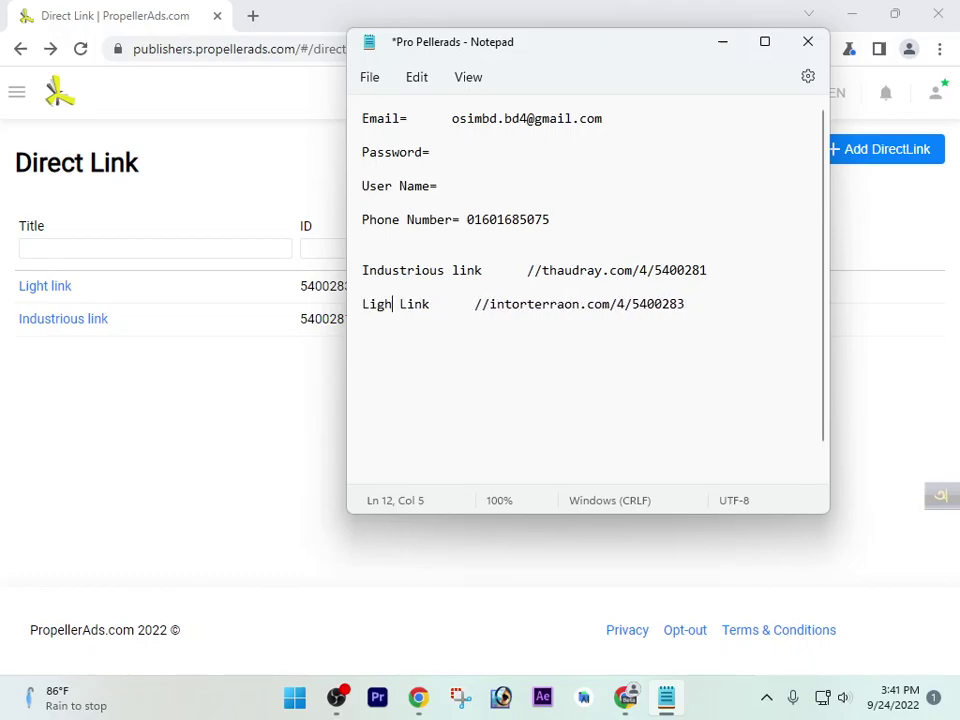
pyautogui.write('t')
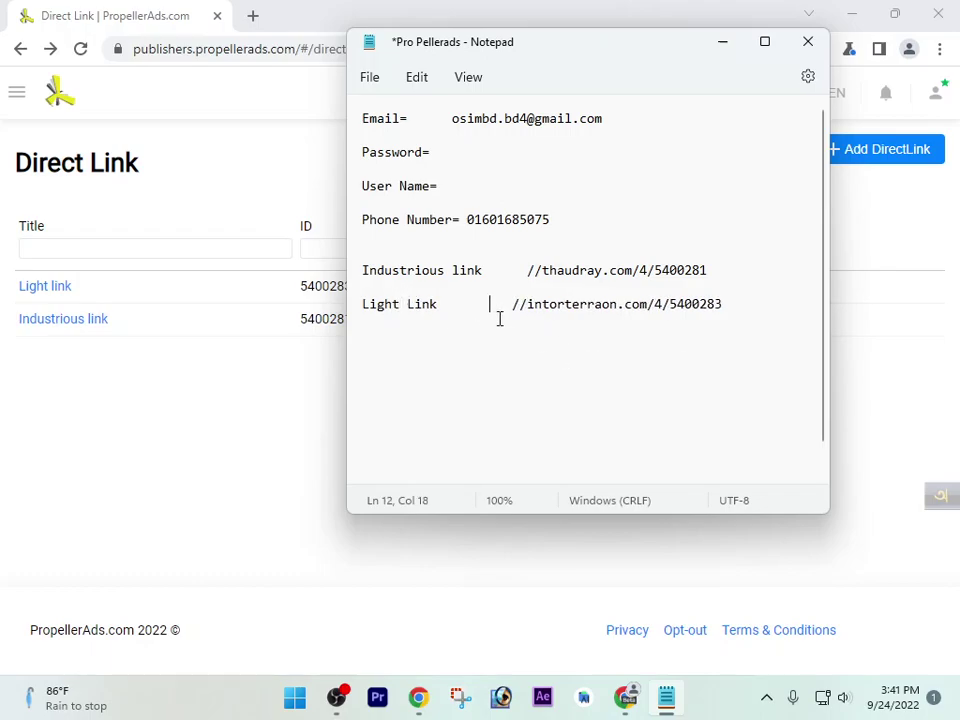
pyautogui.hotkey('ctrl', 's')
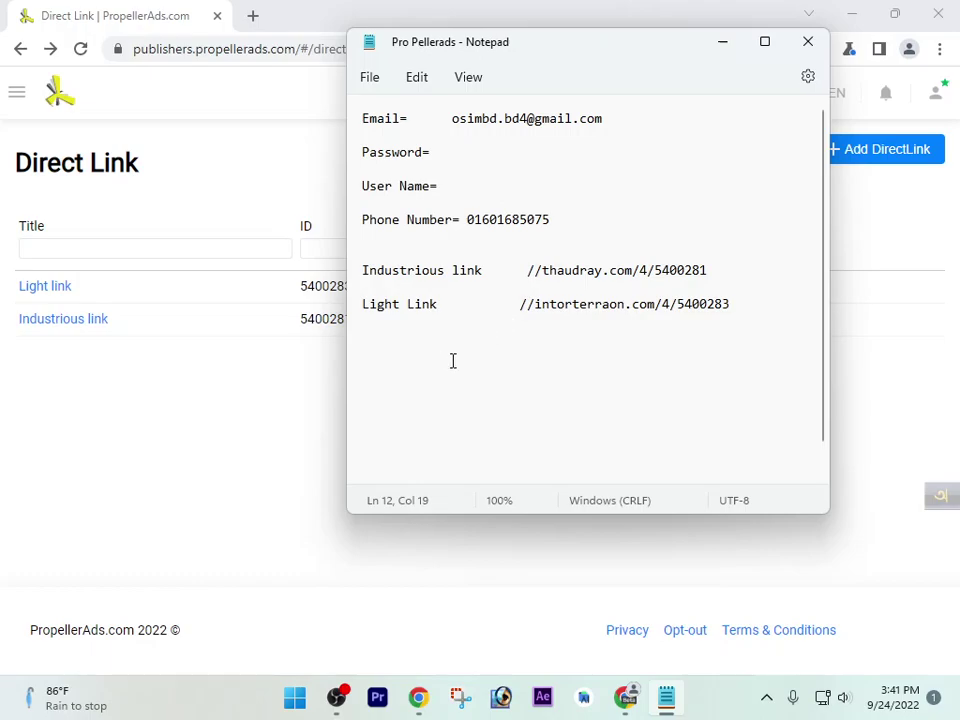
pyautogui.click(279, 371)
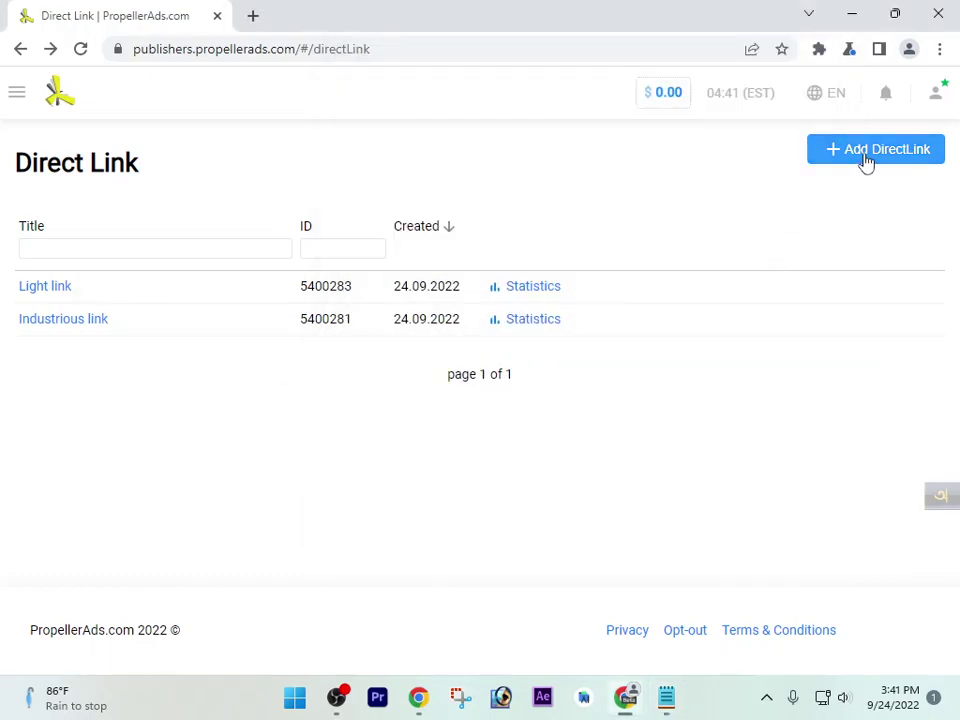
# Create the Fabulous link direct link and paste its thaudray URL into the notes
pyautogui.click(922, 152)
pyautogui.click(596, 432)
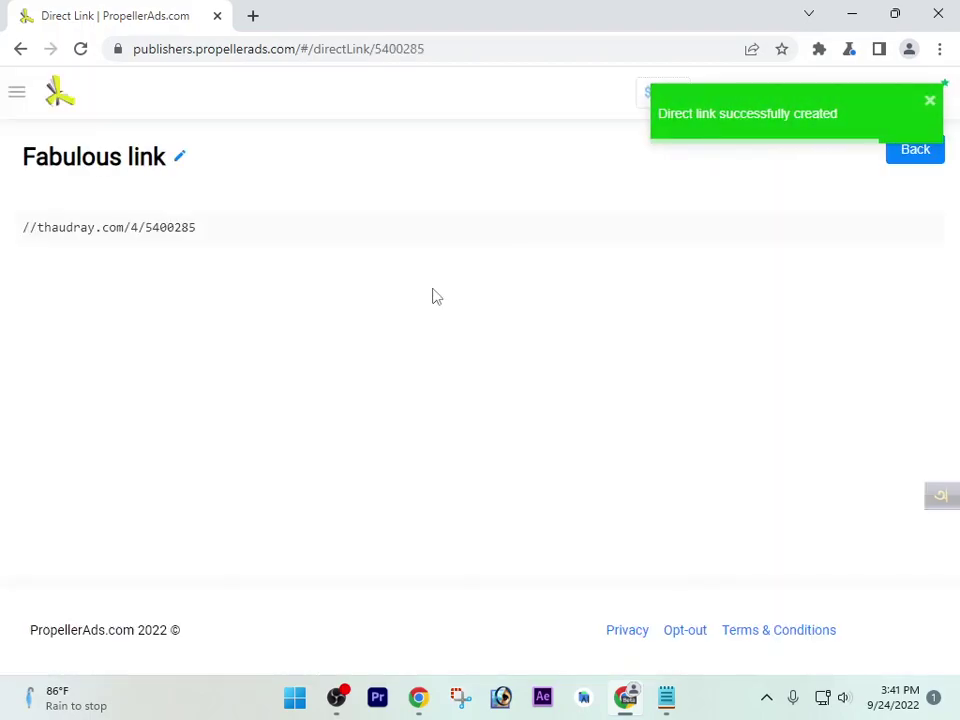
pyautogui.click(119, 226)
pyautogui.hotkey('ctrl', 'c')
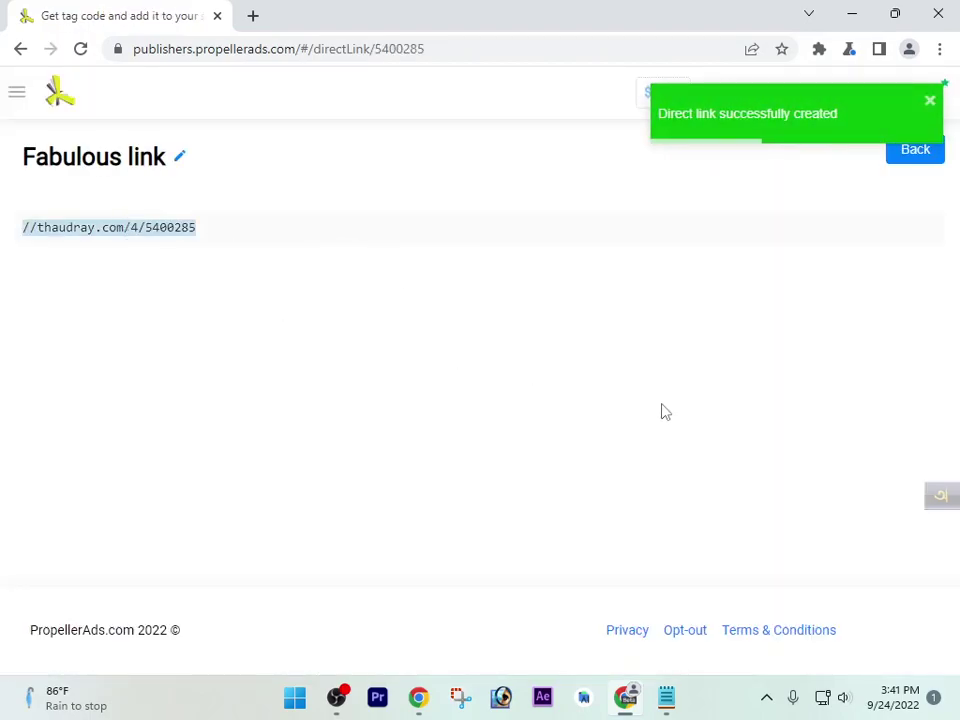
pyautogui.hotkey('alt', 'Tab')
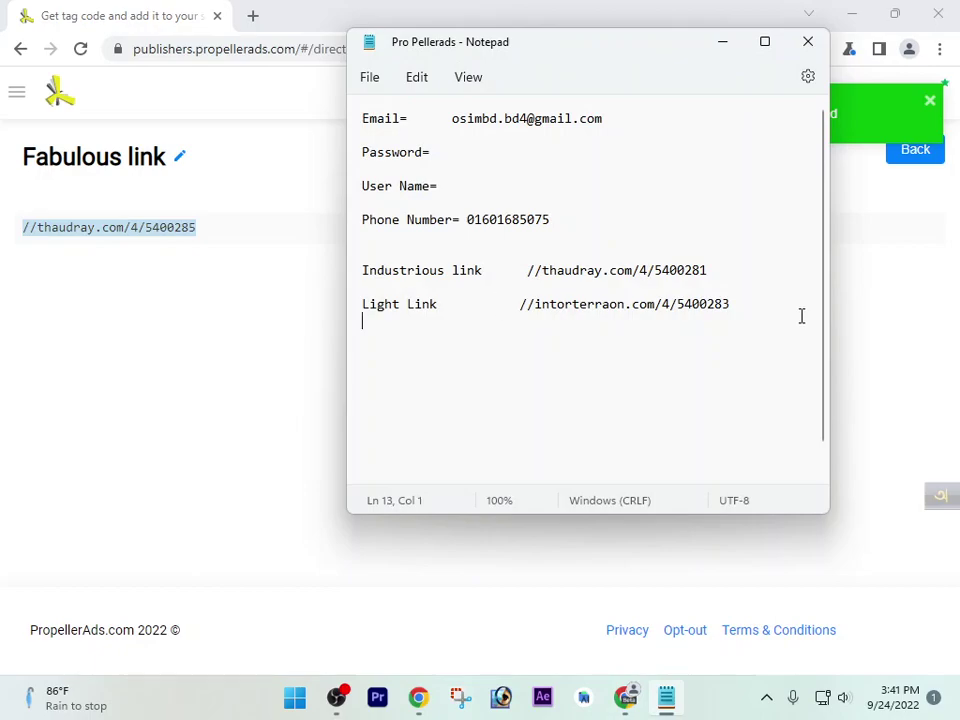
pyautogui.press('Return')
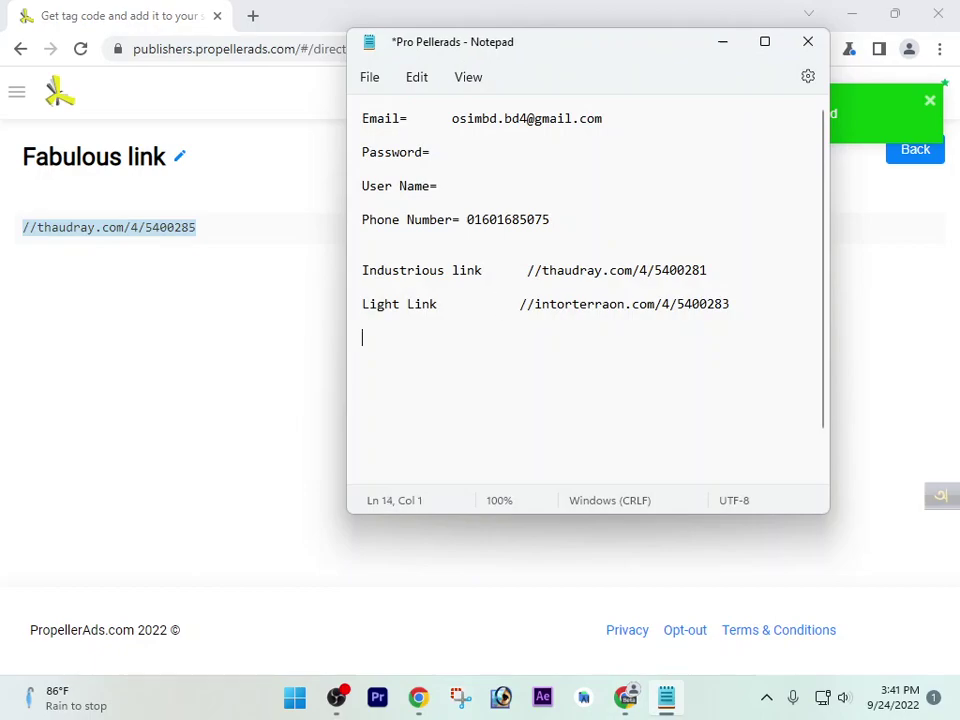
pyautogui.click(946, 164)
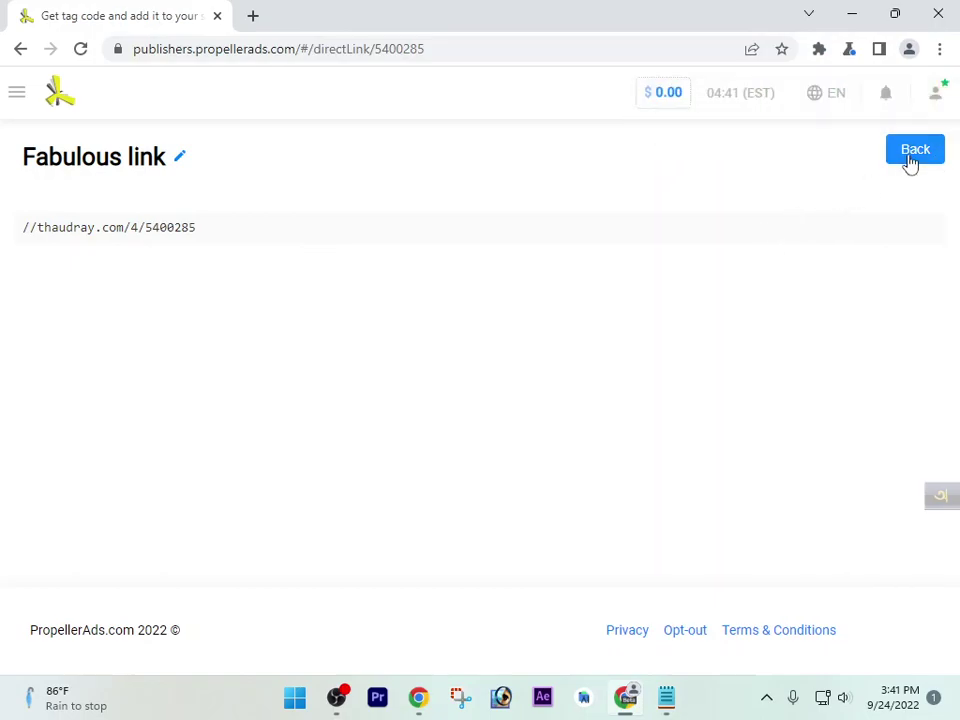
pyautogui.click(908, 157)
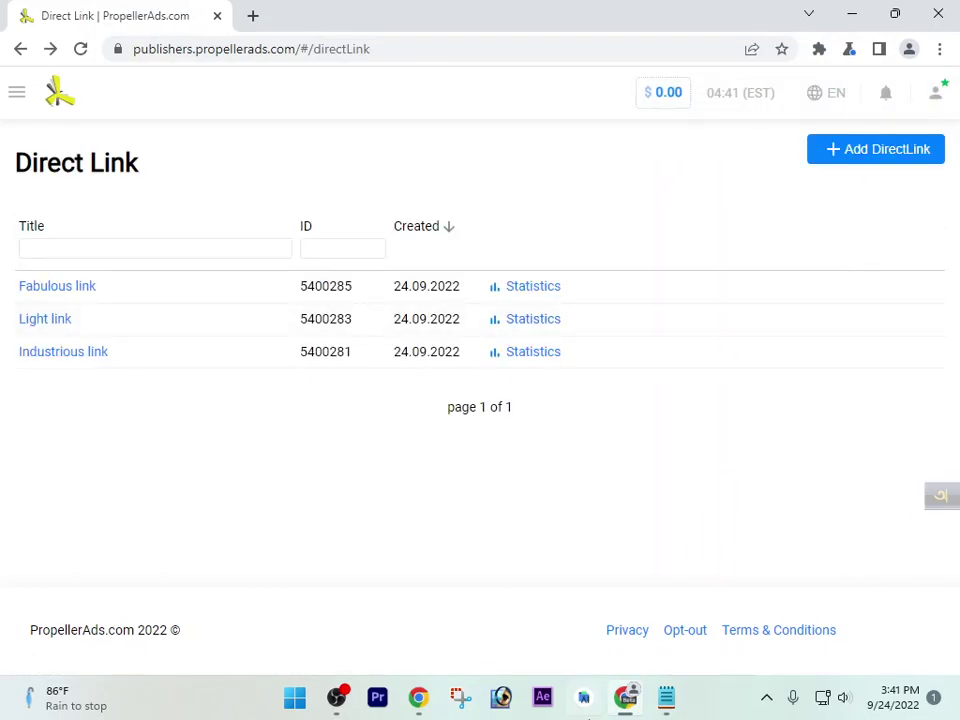
pyautogui.hotkey('alt', 'Tab')
pyautogui.hotkey('ctrl', 'v')
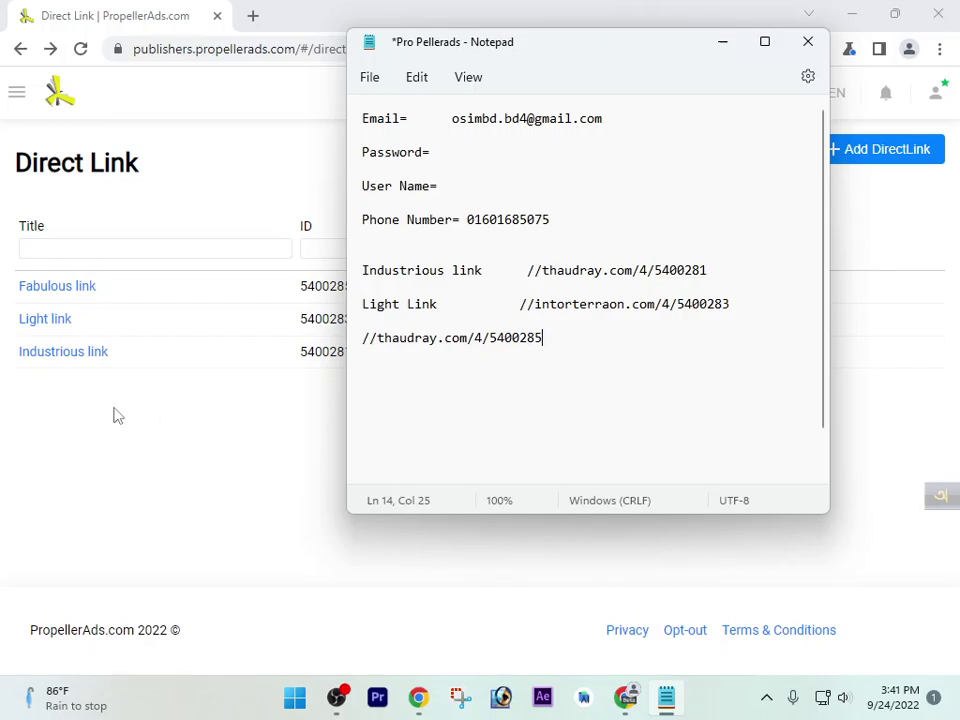
# Copy the 'Fabulous link' title from the list and paste it before its URL
pyautogui.moveTo(16, 296); pyautogui.dragTo(101, 296)
pyautogui.hotkey('ctrl', 'c')
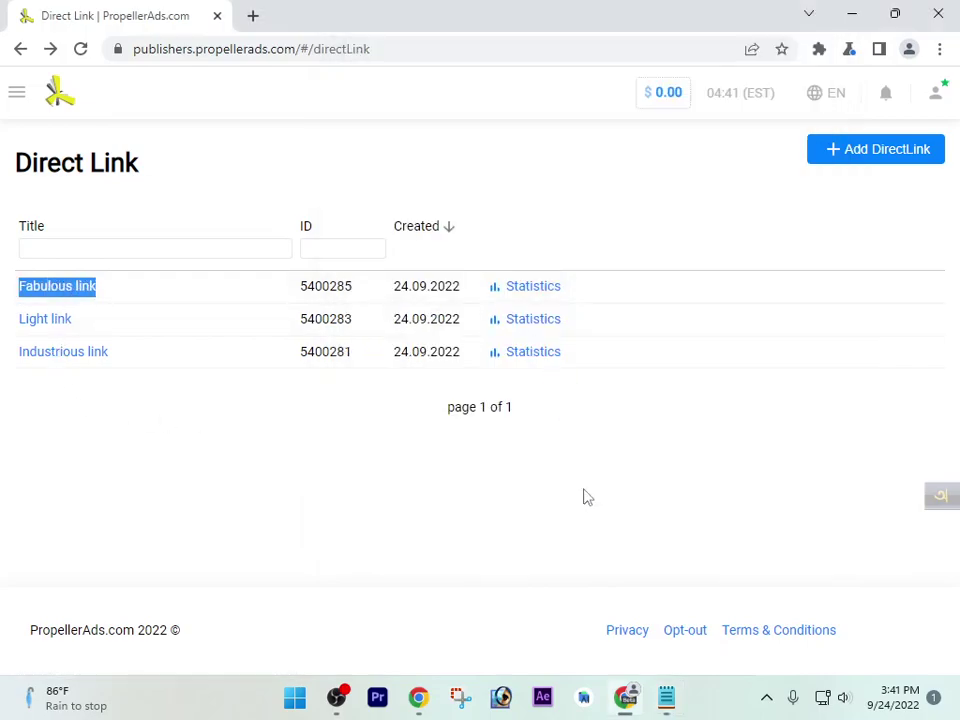
pyautogui.click(666, 695)
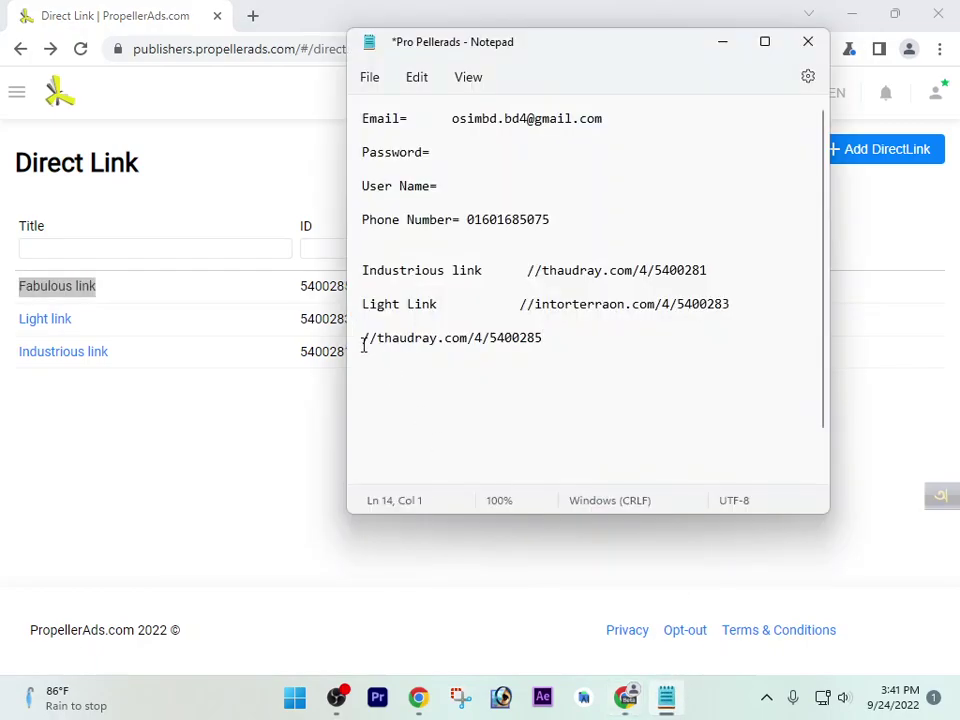
pyautogui.hotkey('ctrl', 'v')
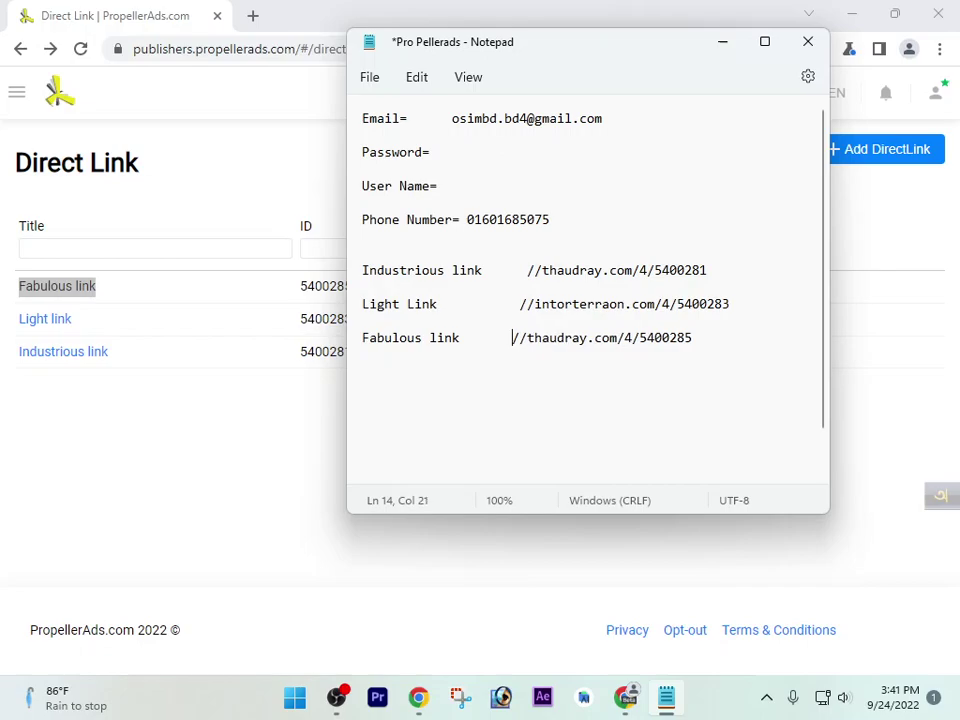
pyautogui.click(414, 416)
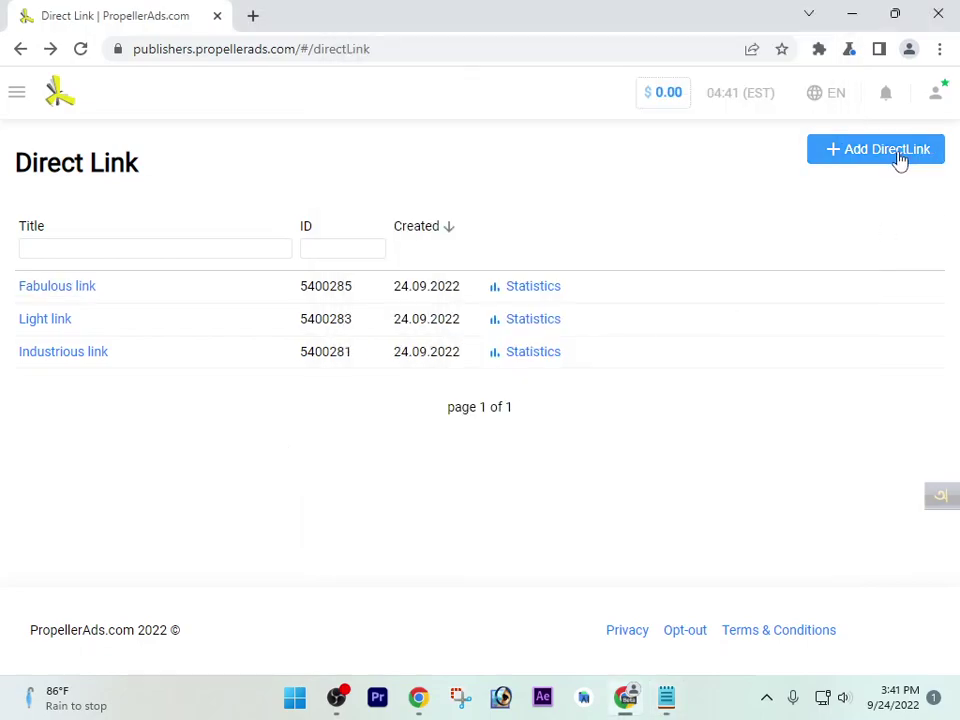
# Create the Interesting link direct link and paste //grunoaph.net/4/5400286 below Fabulous link
pyautogui.click(916, 149)
pyautogui.click(619, 432)
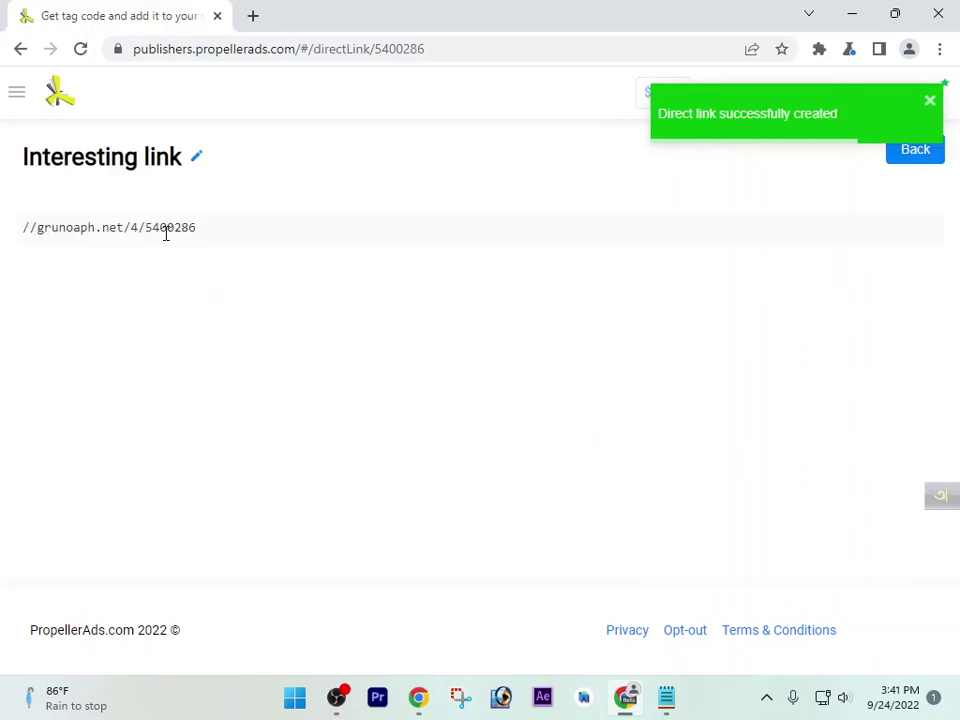
pyautogui.tripleClick(165, 231)
pyautogui.hotkey('ctrl', 'c')
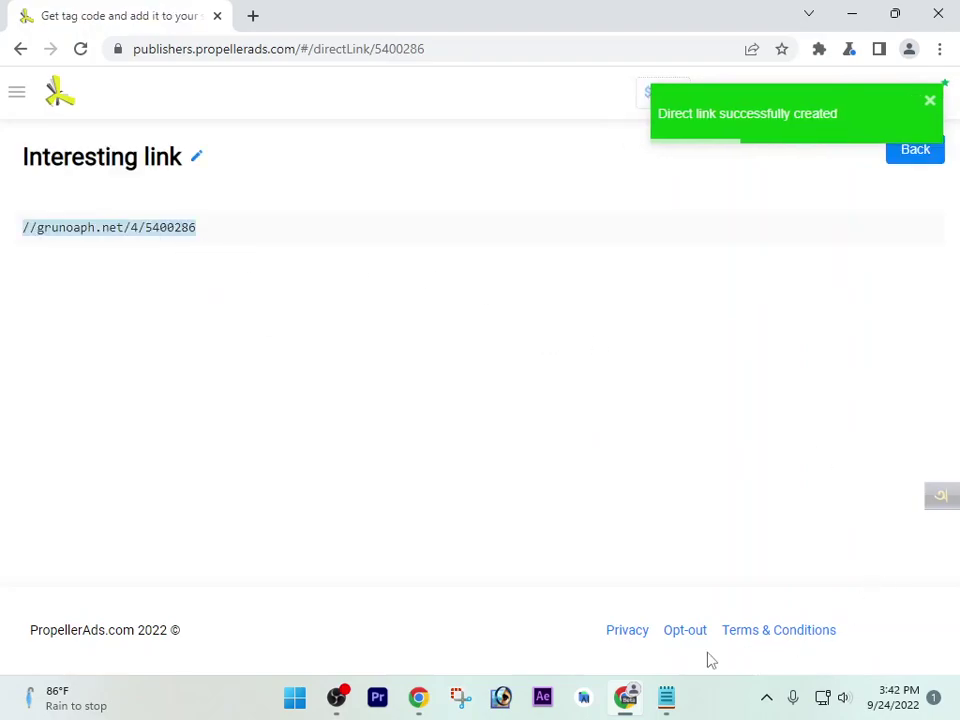
pyautogui.click(662, 698)
pyautogui.click(742, 348)
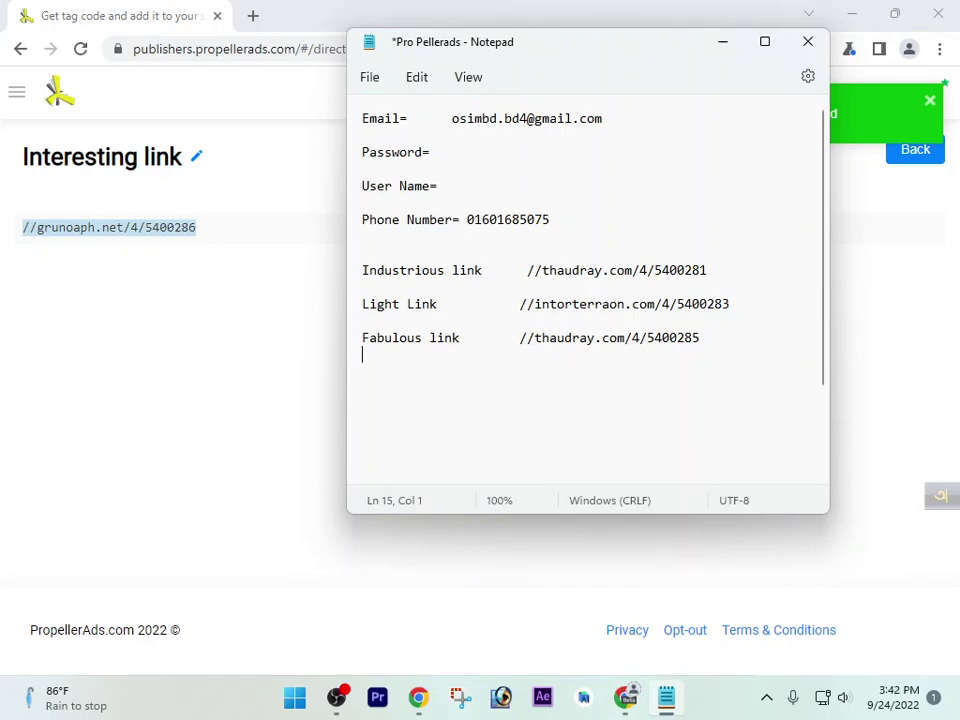
pyautogui.hotkey('ctrl', 'v')
# Copy the 'Interesting link' title from the list and paste it before its URL
pyautogui.click(75, 343)
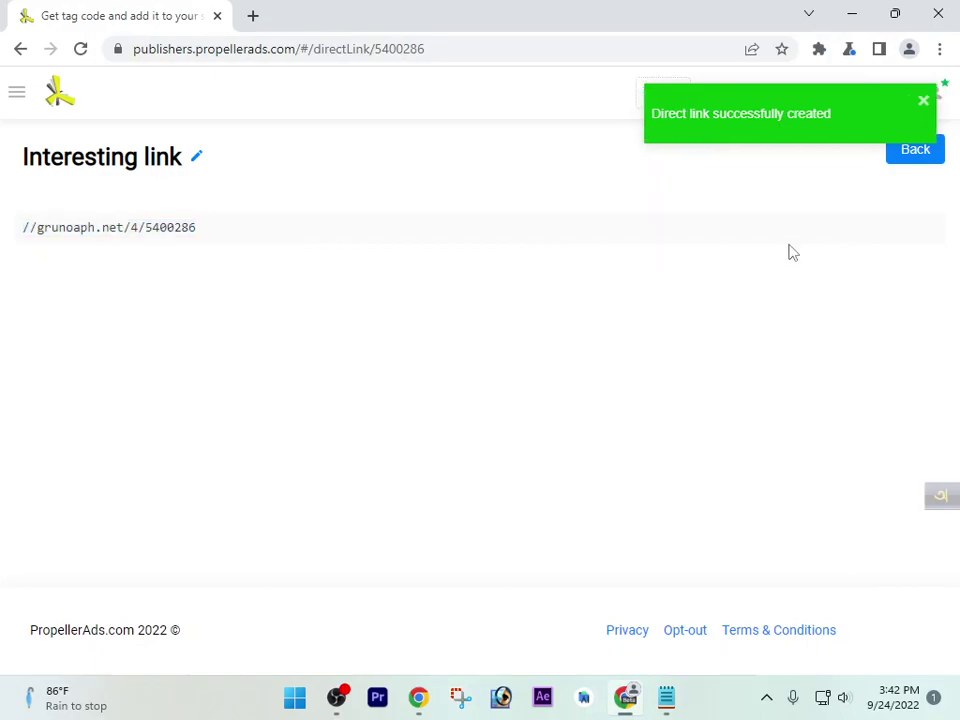
pyautogui.click(906, 160)
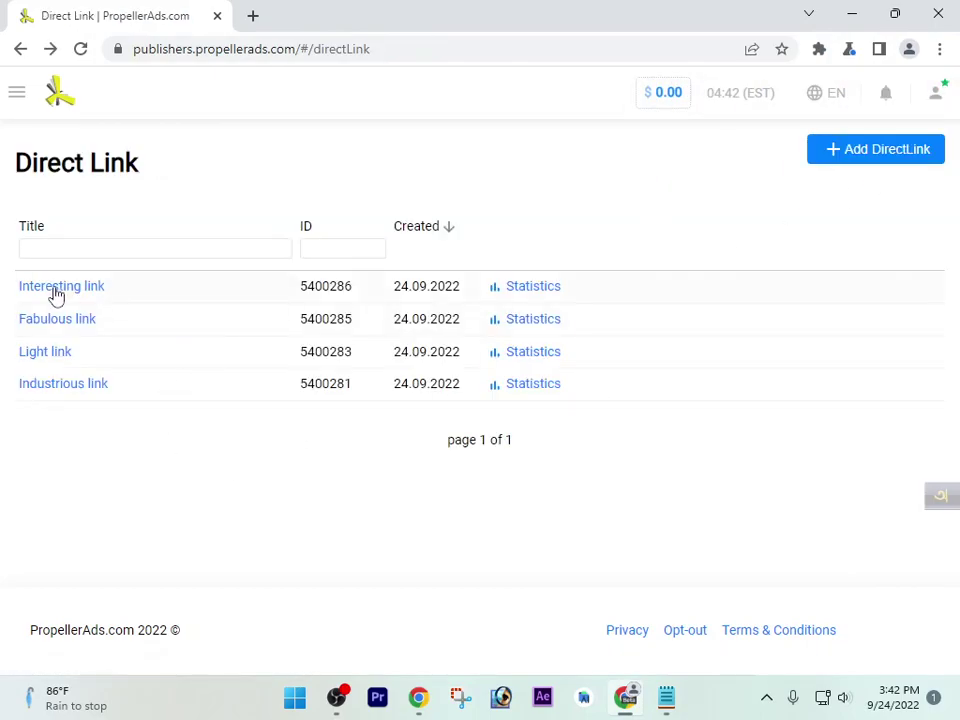
pyautogui.moveTo(13, 293); pyautogui.dragTo(118, 296)
pyautogui.hotkey('ctrl', 'c')
pyautogui.hotkey('alt', 'Tab')
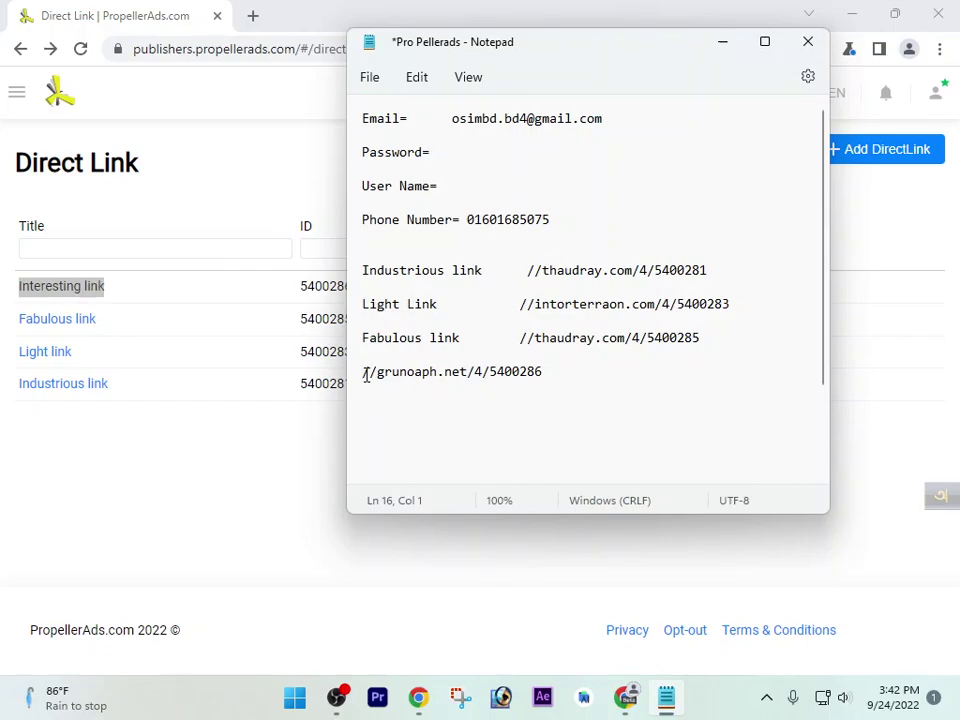
pyautogui.hotkey('ctrl', 'v')
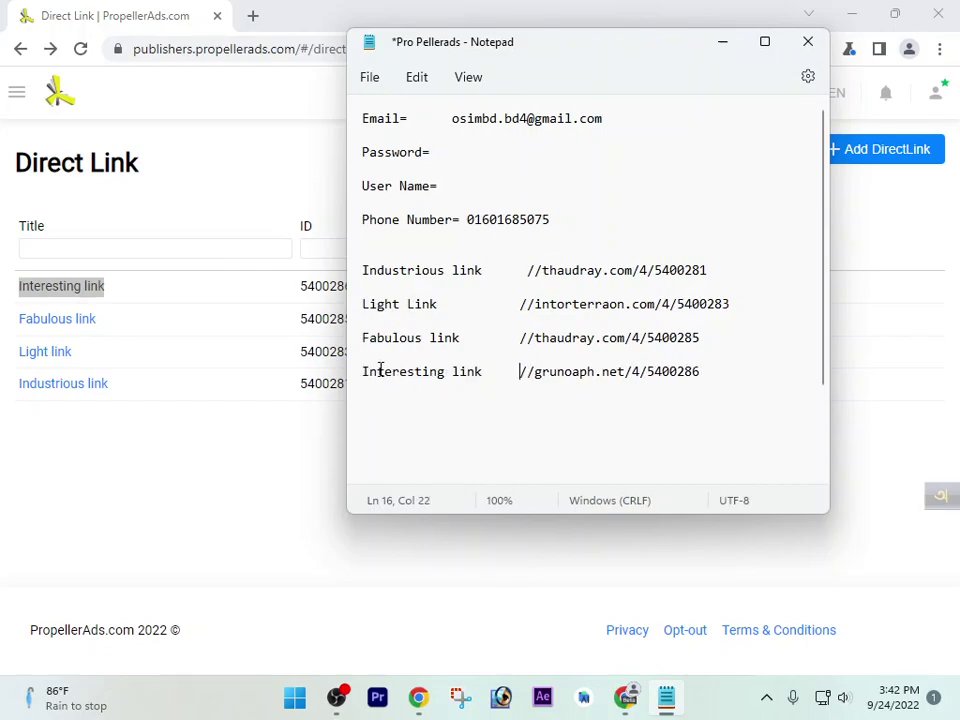
# Adjust spacing so the four URLs line up in one column
pyautogui.click(504, 304)
pyautogui.click(509, 324)
pyautogui.click(517, 340)
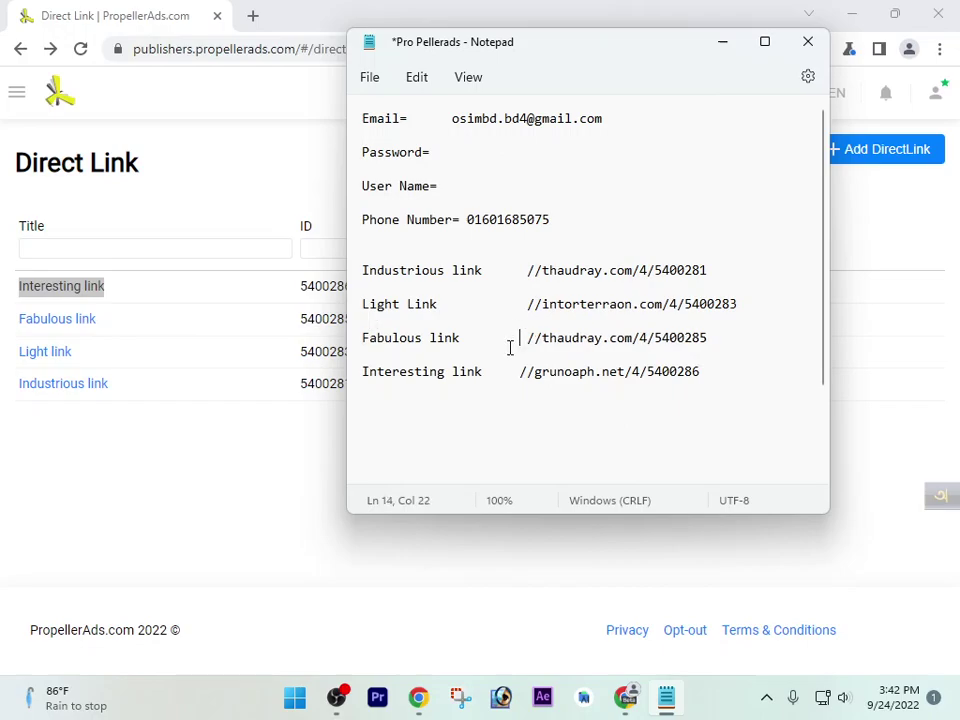
pyautogui.click(510, 371)
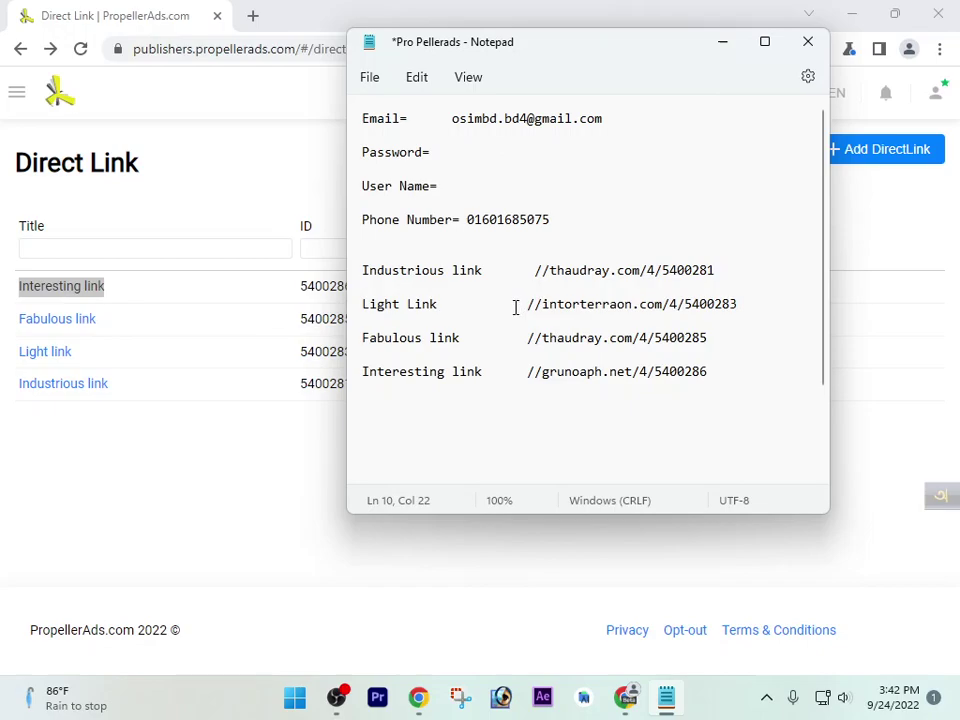
pyautogui.press('BackSpace')
# Create the Lucky link direct link and paste //ardslediana.com/4/5400287 at the bottom of the notes
pyautogui.click(340, 518)
pyautogui.click(874, 156)
pyautogui.click(576, 434)
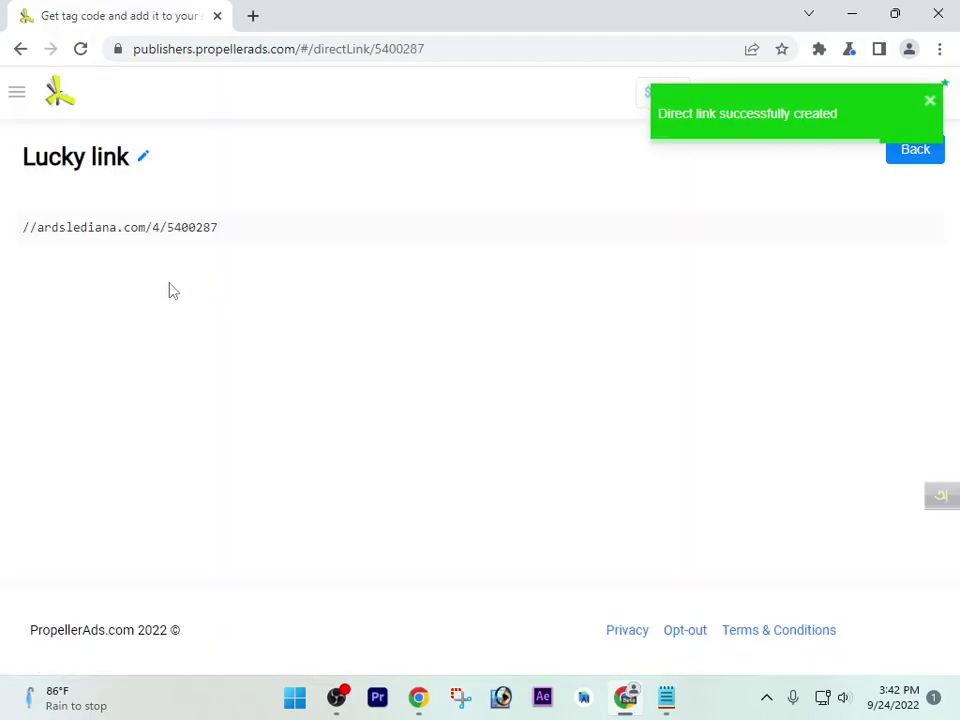
pyautogui.tripleClick(137, 227)
pyautogui.hotkey('ctrl', 'c')
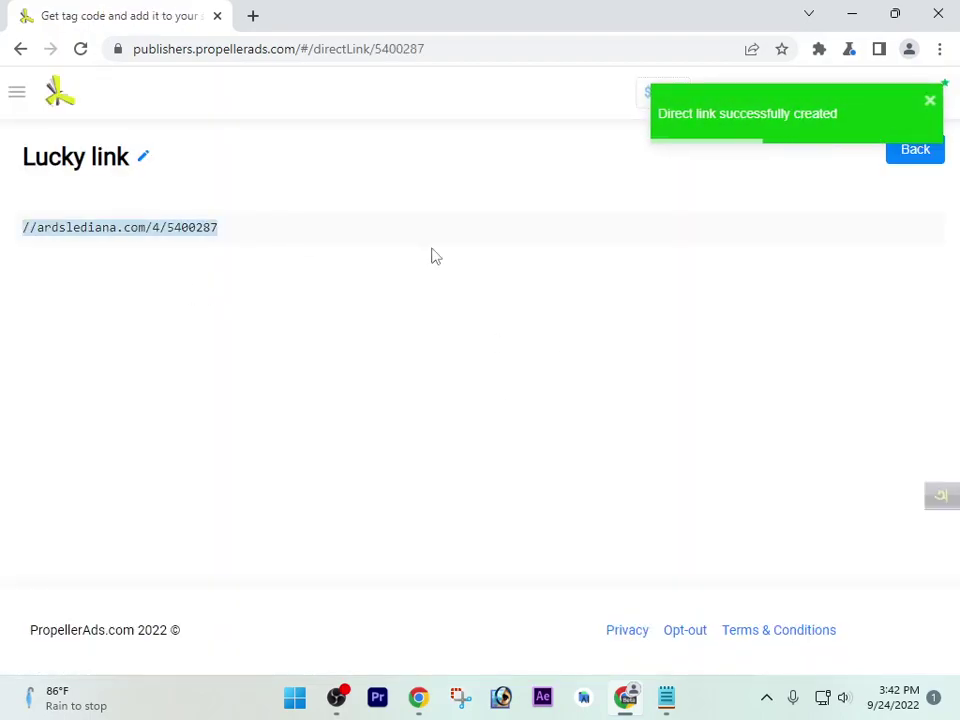
pyautogui.click(666, 697)
pyautogui.click(564, 424)
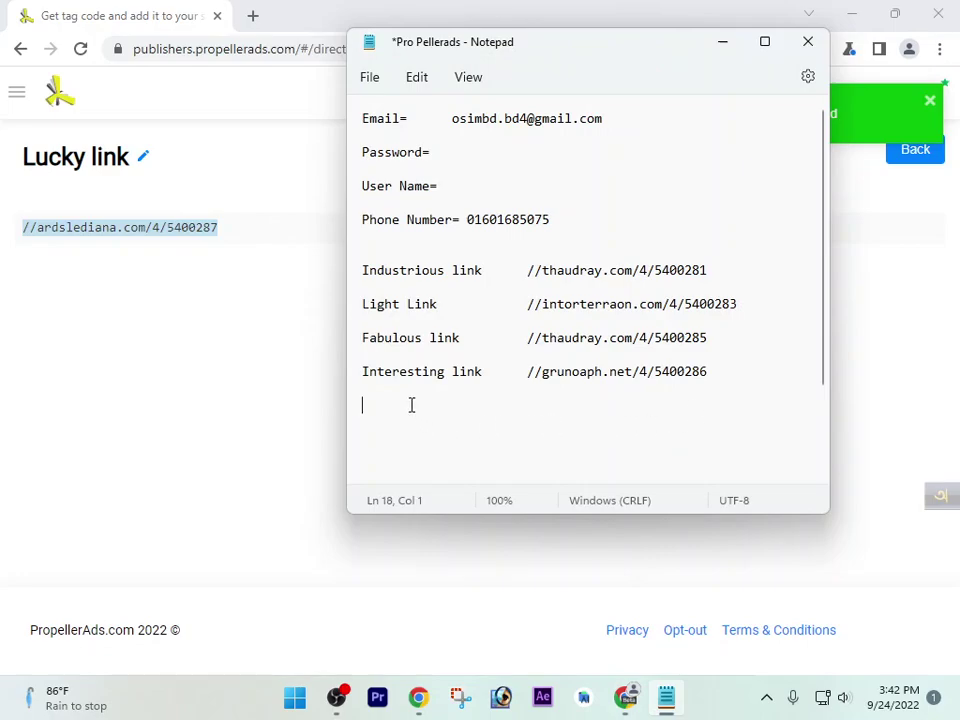
pyautogui.hotkey('ctrl', 'v')
# Copy the 'Lucky link' title from the Direct Link list into the notes
pyautogui.click(341, 405)
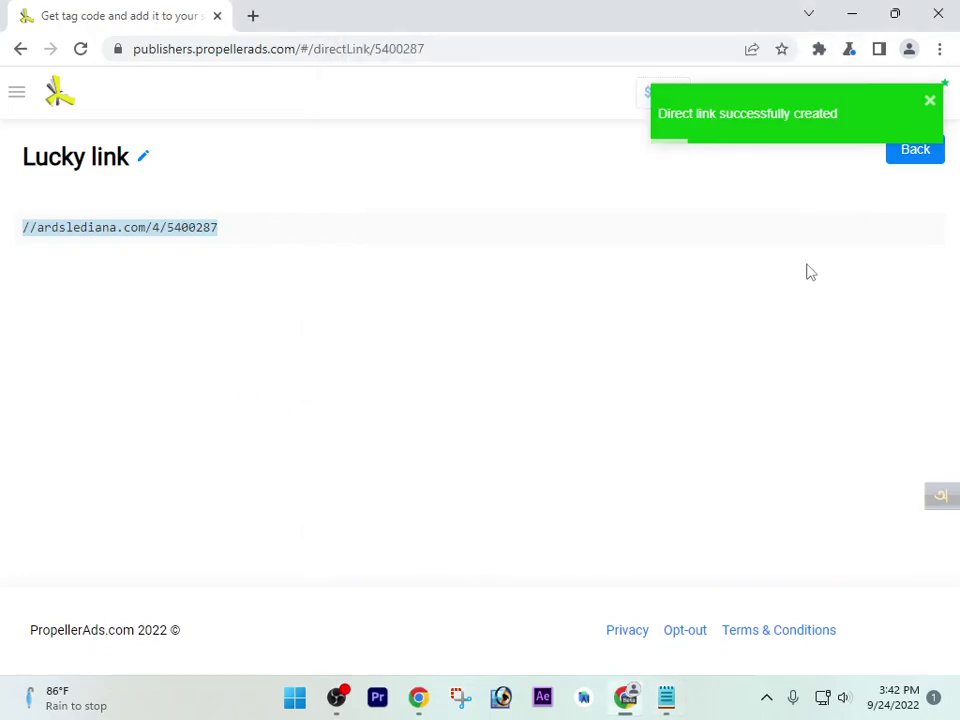
pyautogui.click(909, 160)
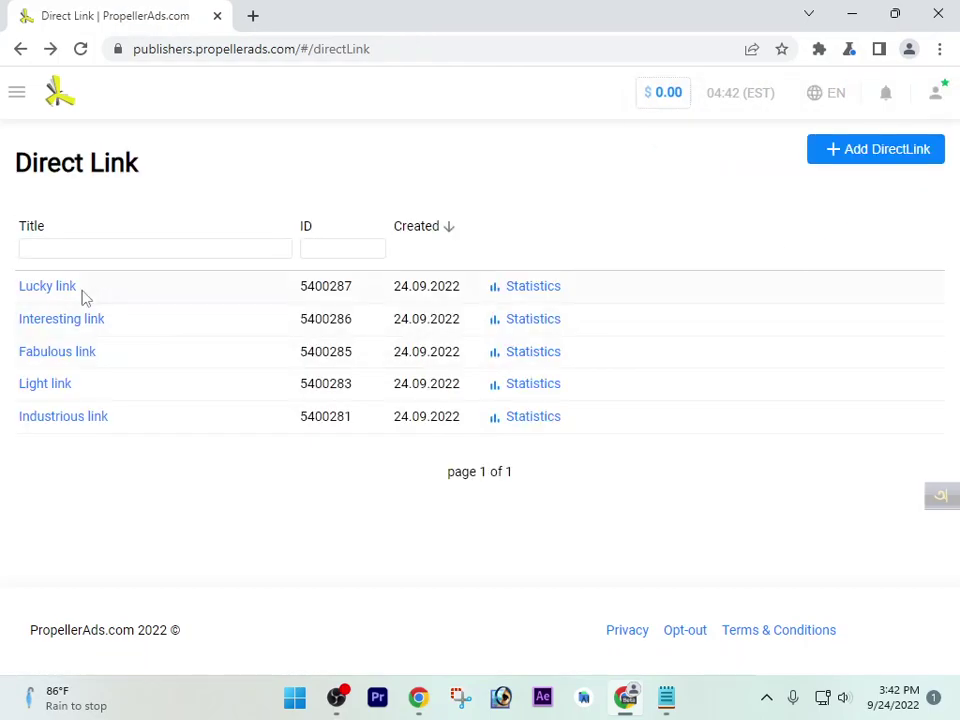
pyautogui.moveTo(14, 292); pyautogui.dragTo(94, 289)
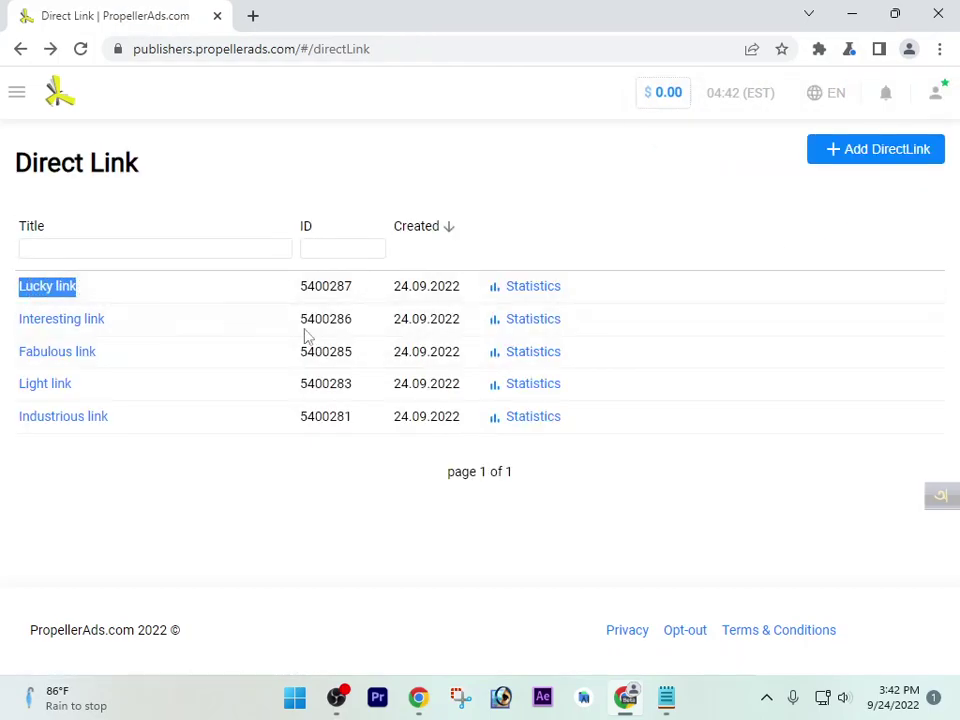
pyautogui.click(665, 697)
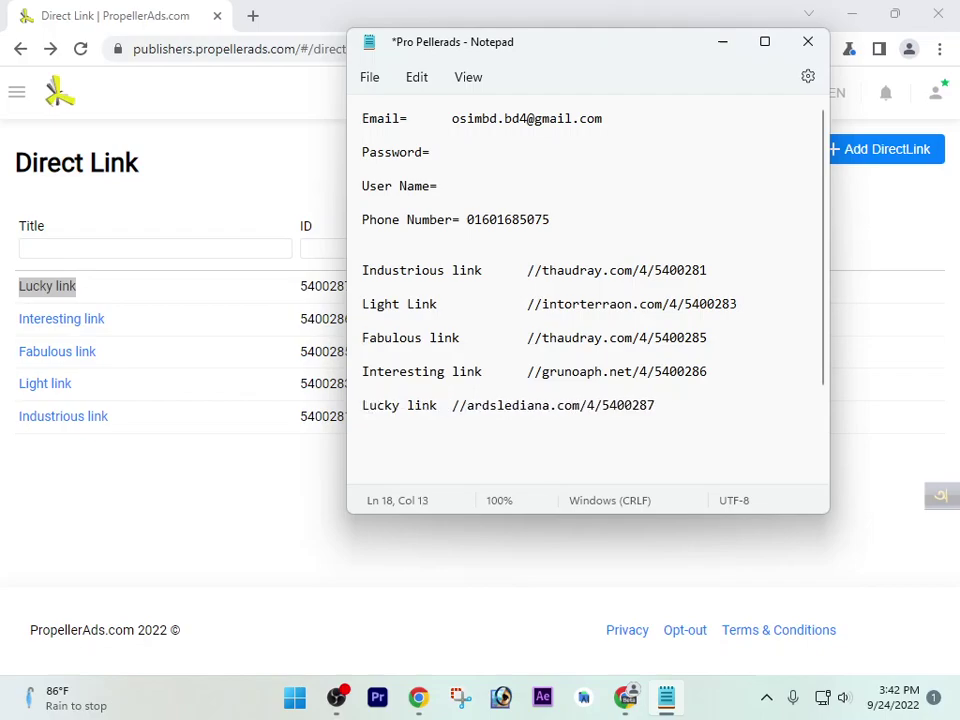
# Create the Wise link direct link and paste its URL below the Lucky link entry
pyautogui.click(214, 532)
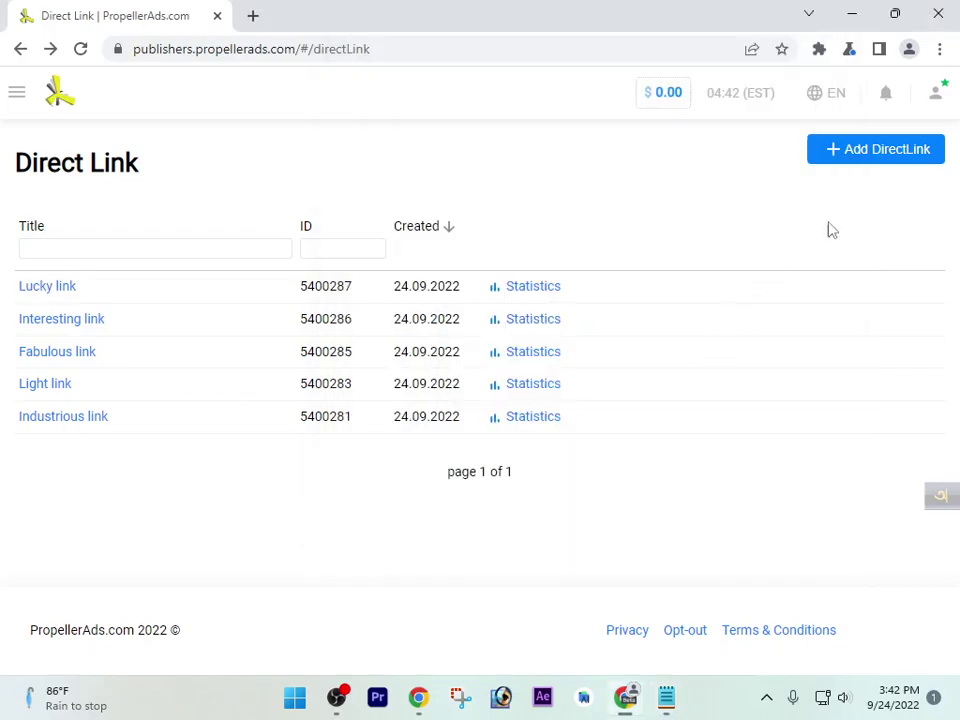
pyautogui.click(885, 152)
pyautogui.click(607, 430)
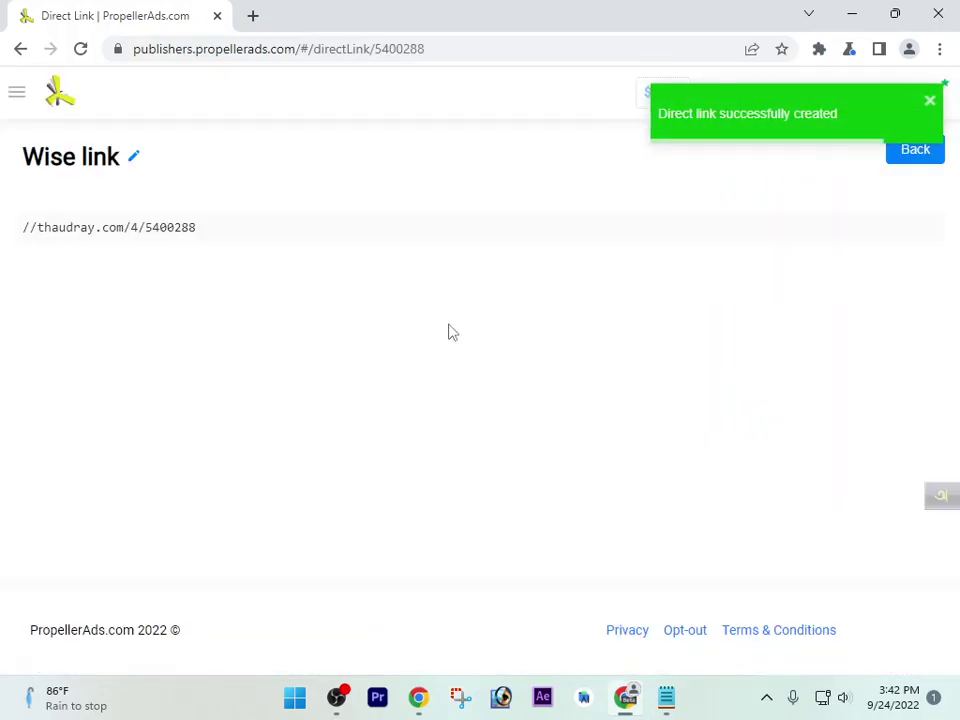
pyautogui.tripleClick(131, 225)
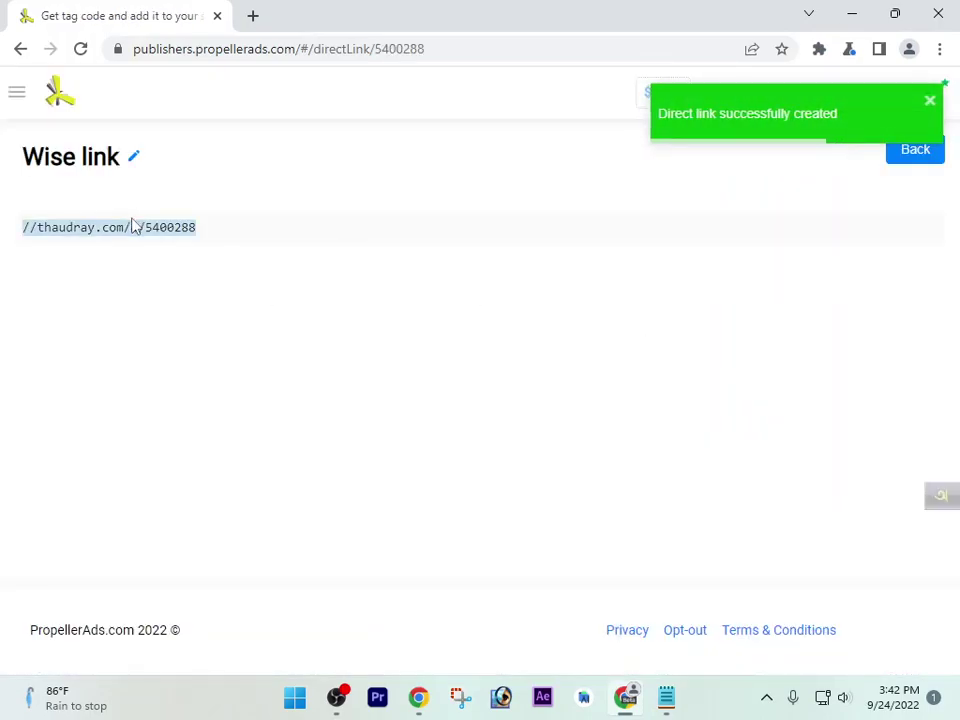
pyautogui.click(923, 168)
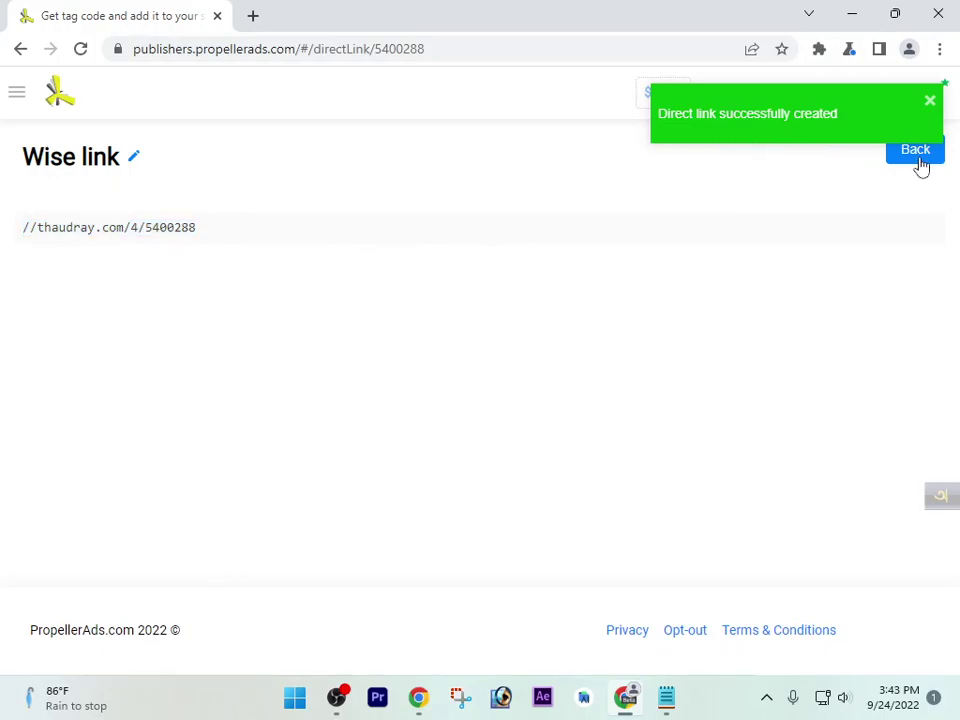
pyautogui.click(919, 158)
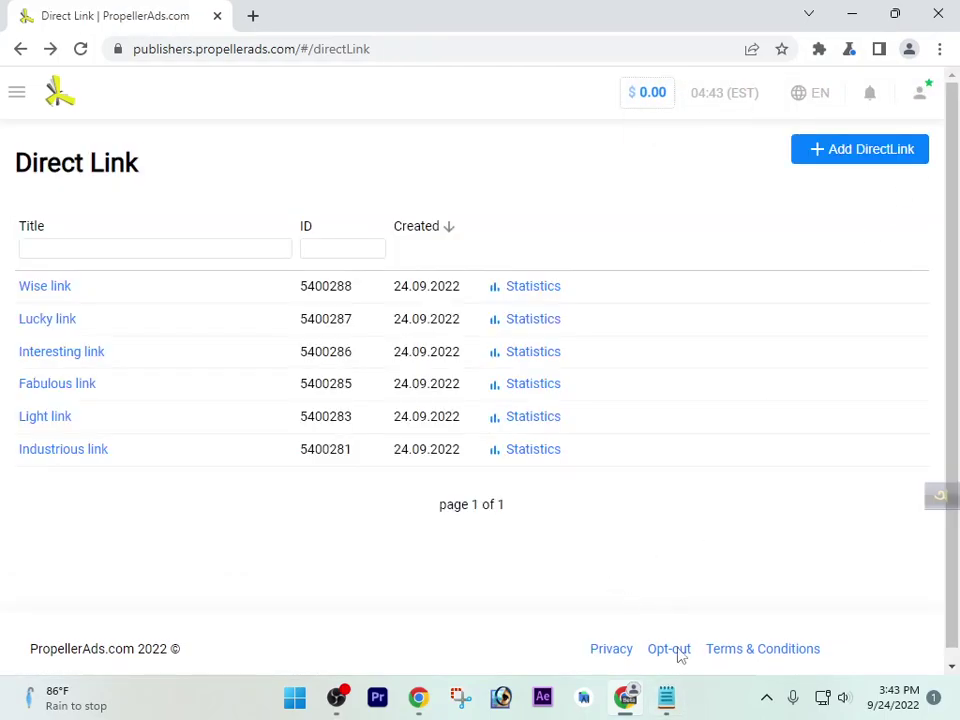
pyautogui.click(666, 697)
pyautogui.click(700, 455)
pyautogui.write('//thaudray.com/4/5400288')
# Copy the 'Wise link' title, paste it before its URL, and close Notepad
pyautogui.click(265, 484)
pyautogui.moveTo(14, 293); pyautogui.dragTo(95, 297)
pyautogui.hotkey('ctrl', 'c')
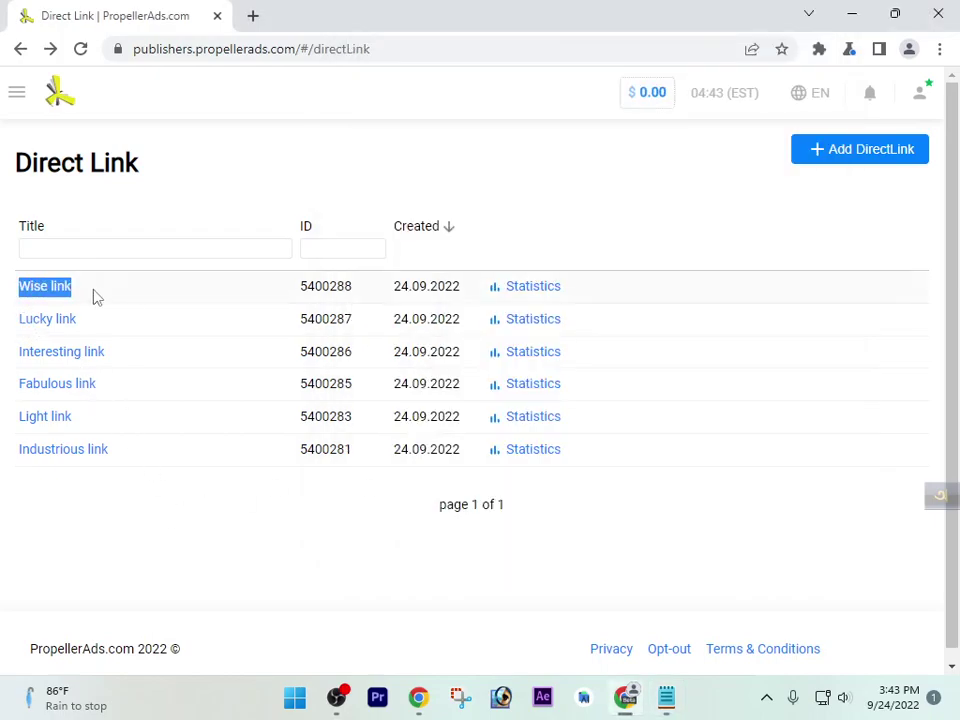
pyautogui.click(666, 697)
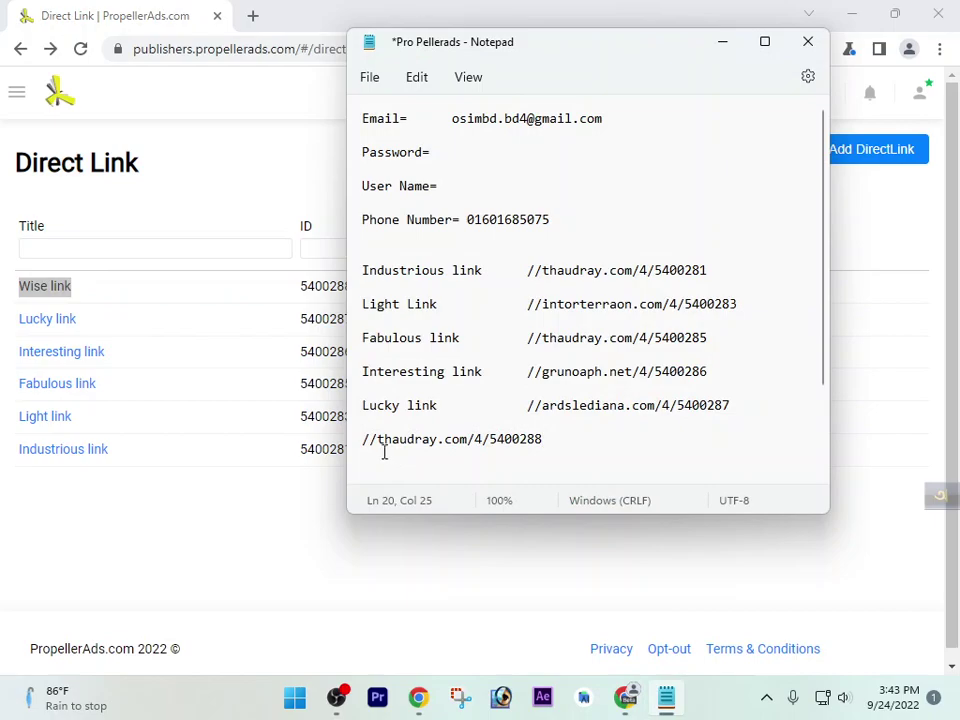
pyautogui.hotkey('ctrl', 'v')
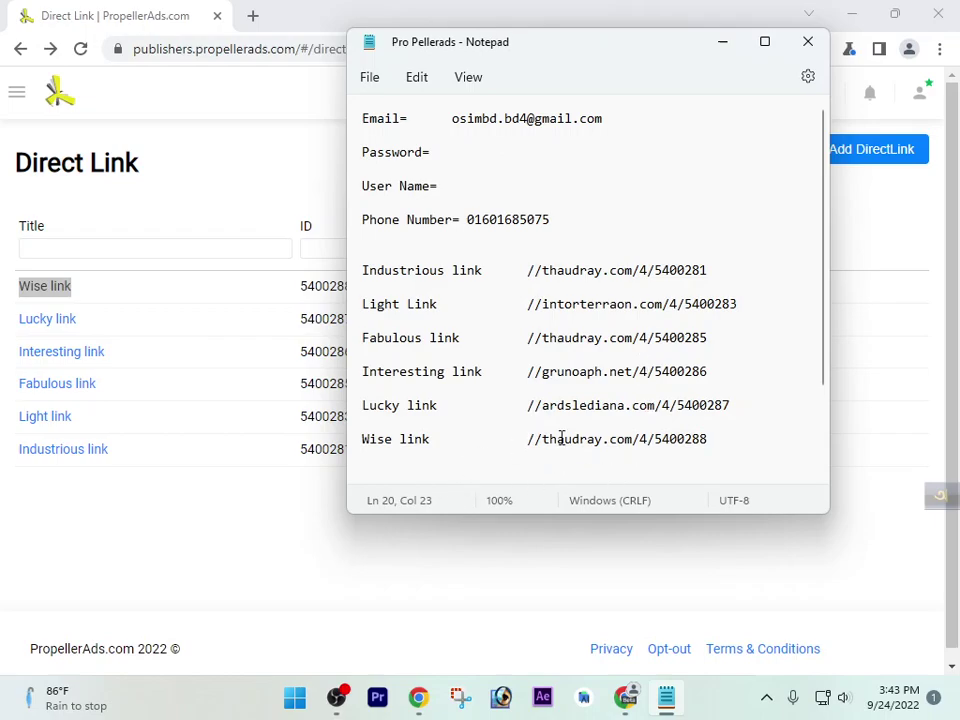
pyautogui.click(808, 41)
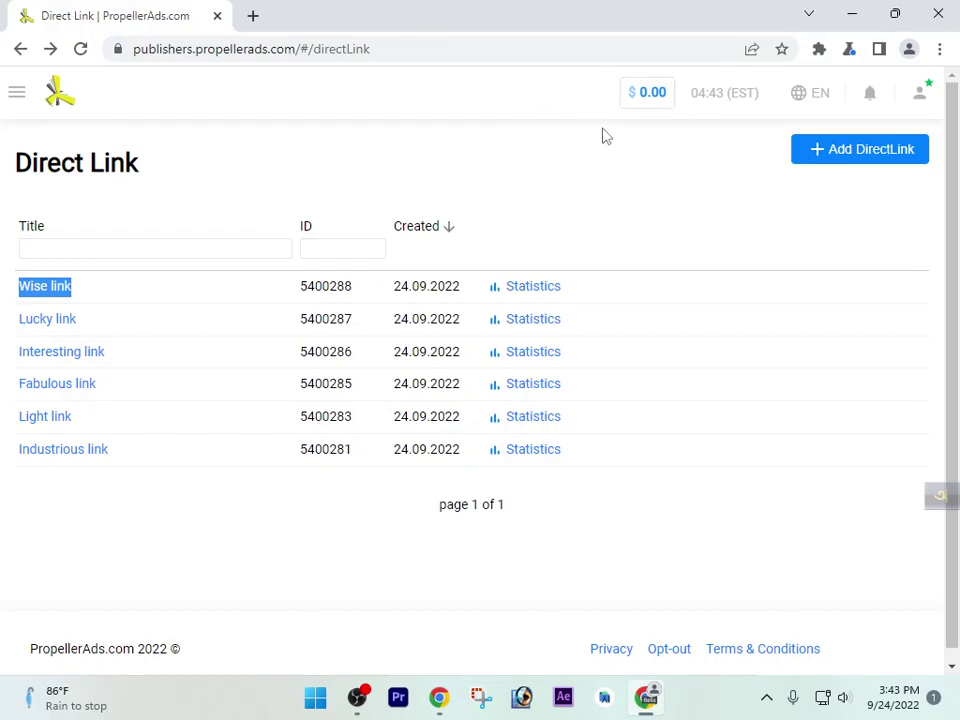
# Choose Logout from the top-right account dropdown
pyautogui.click(915, 100)
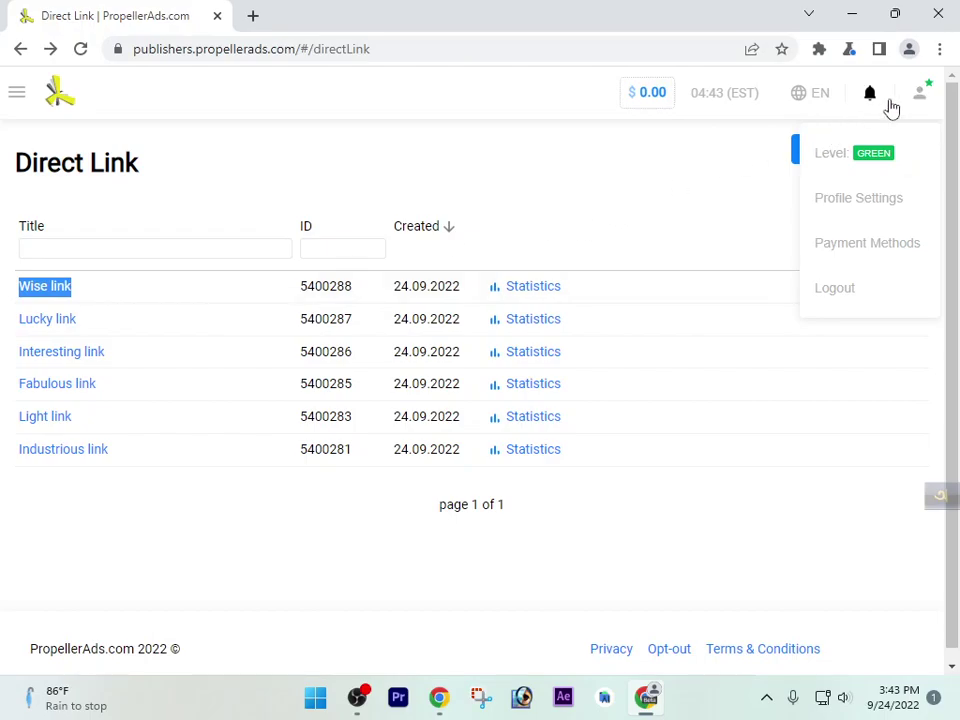
pyautogui.click(877, 296)
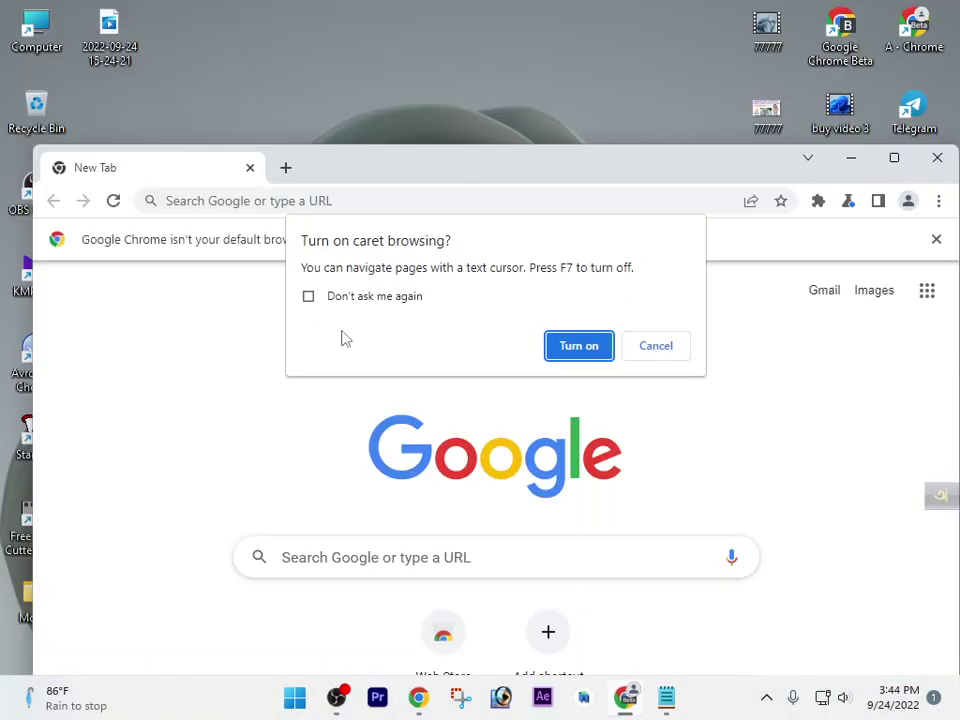
# Dismiss the caret browsing prompt permanently and maximize the Chrome window
pyautogui.click(366, 302)
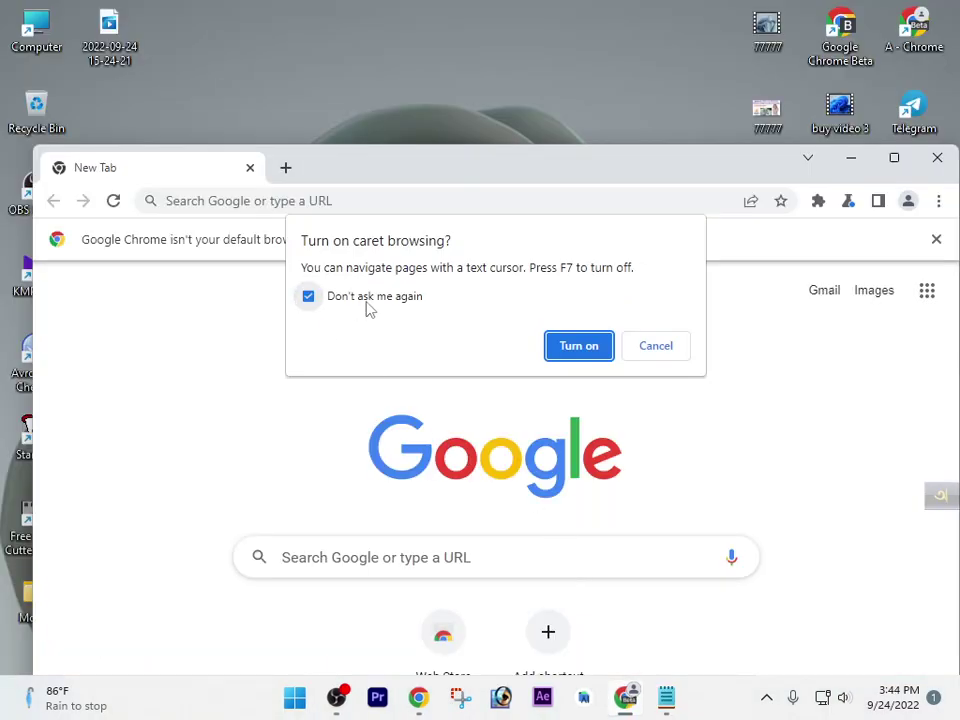
pyautogui.click(579, 350)
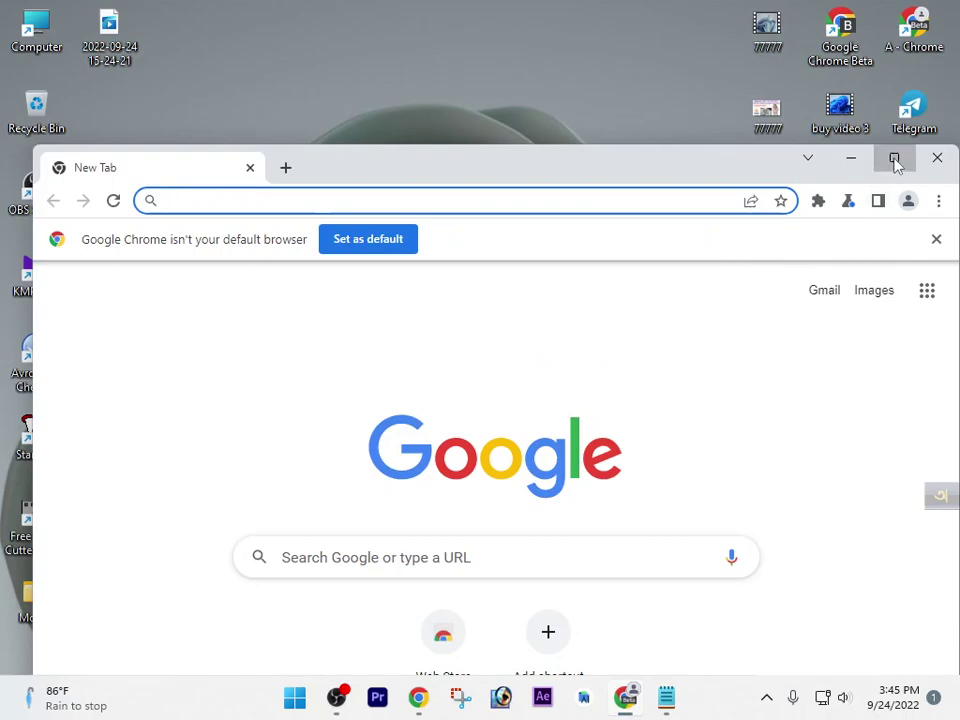
pyautogui.click(895, 163)
# Search Google for 'switchyomega' after removing the old suggestion
pyautogui.click(398, 412)
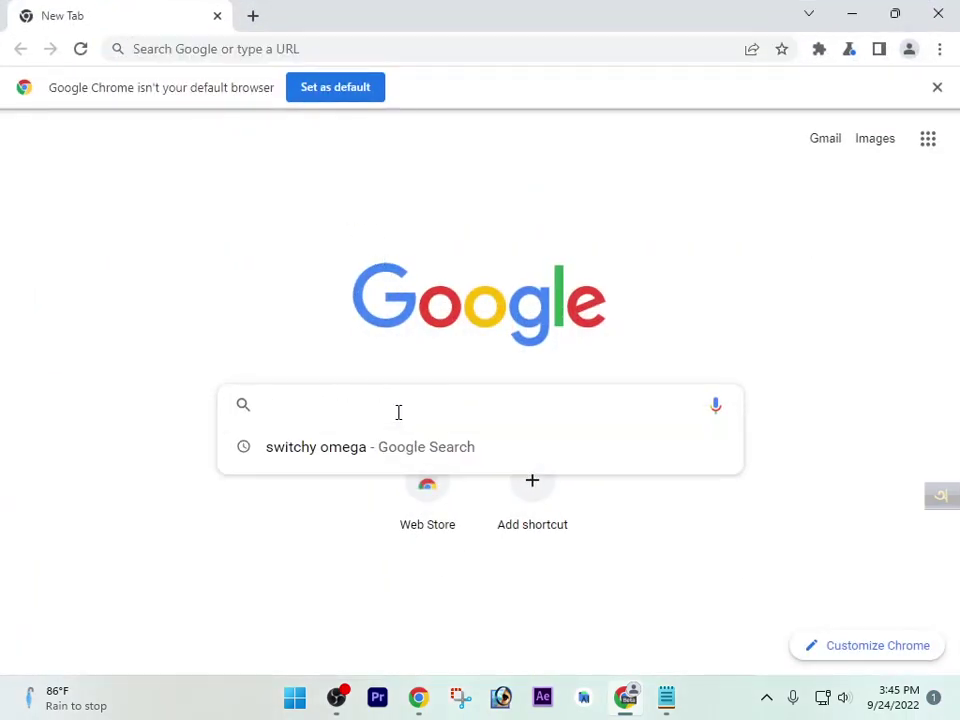
pyautogui.click(711, 454)
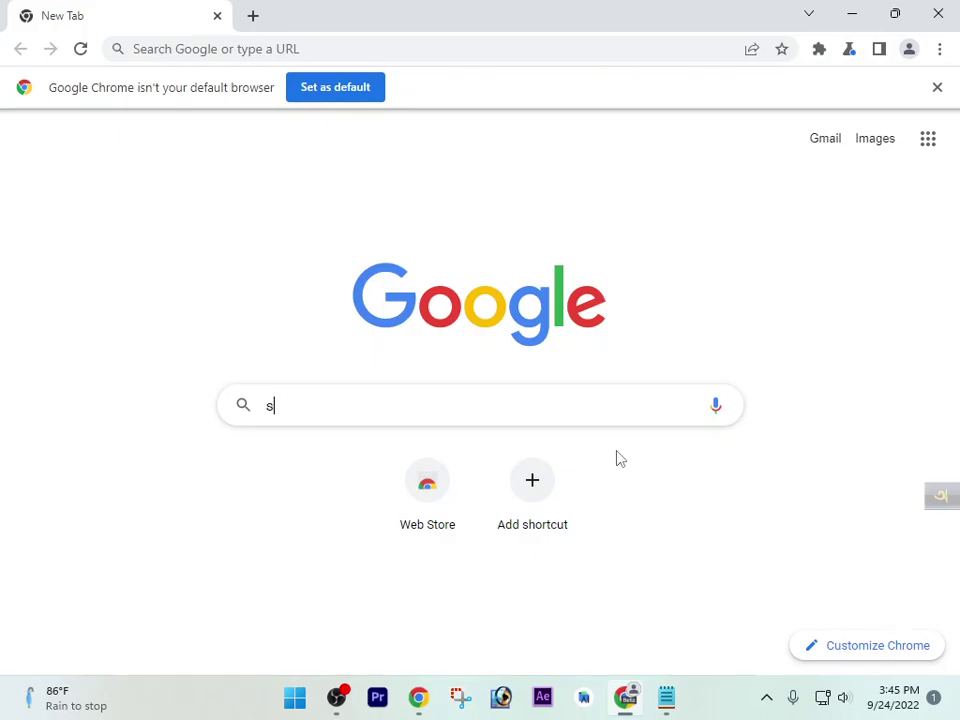
pyautogui.write('si')
pyautogui.press('BackSpace')
pyautogui.write('witchuy o')
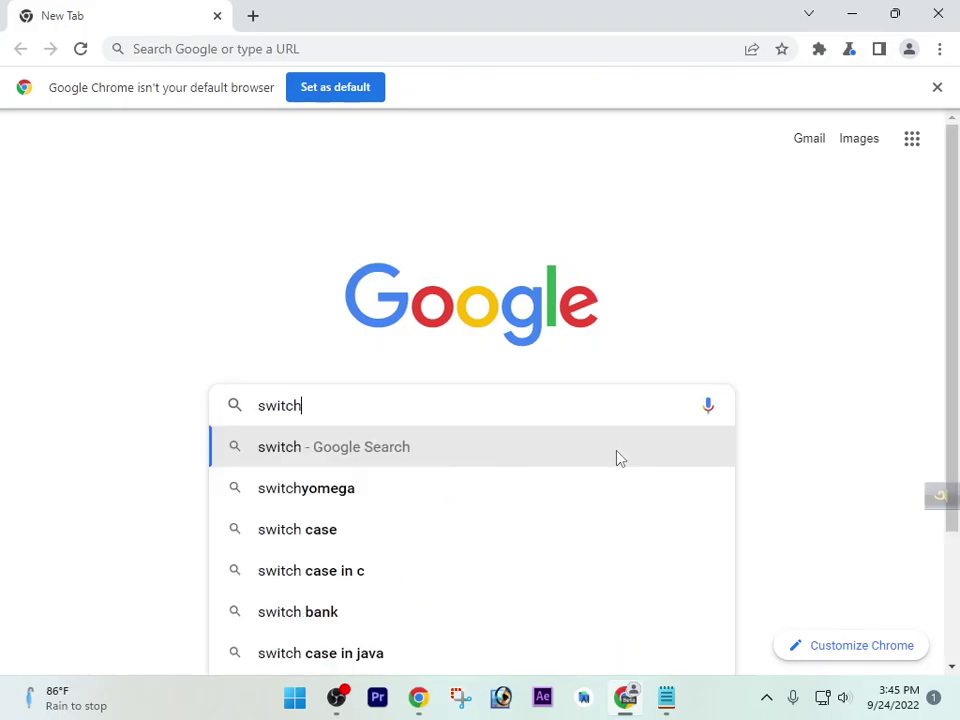
pyautogui.press('BackSpace')
pyautogui.press('BackSpace')
pyautogui.press('BackSpace')
pyautogui.press('BackSpace')
pyautogui.write('y om')
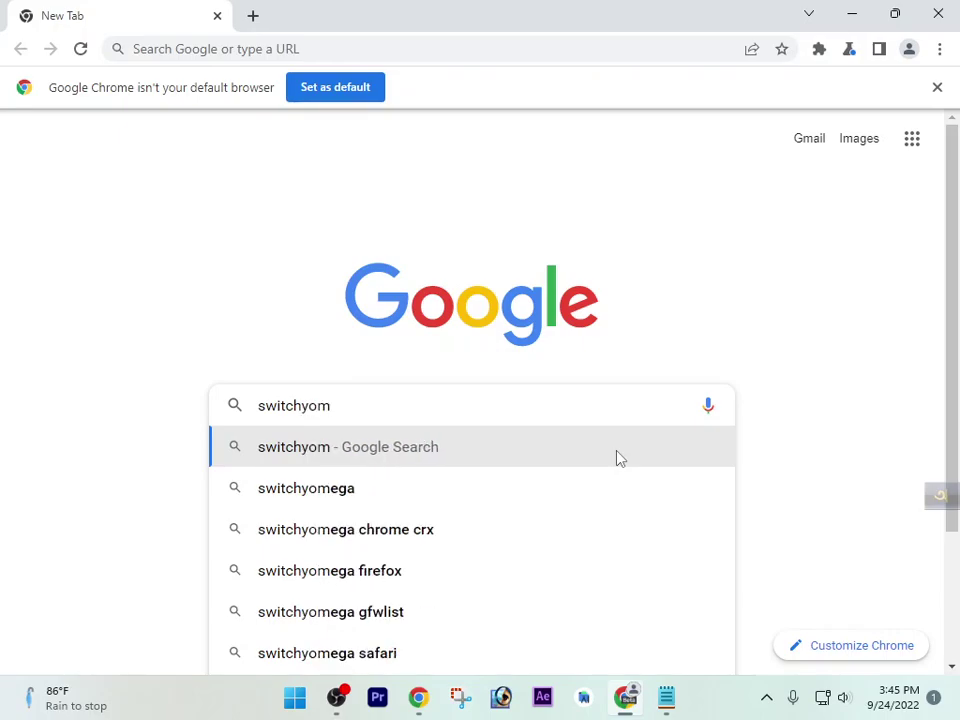
pyautogui.press('Down')
pyautogui.press('Return')
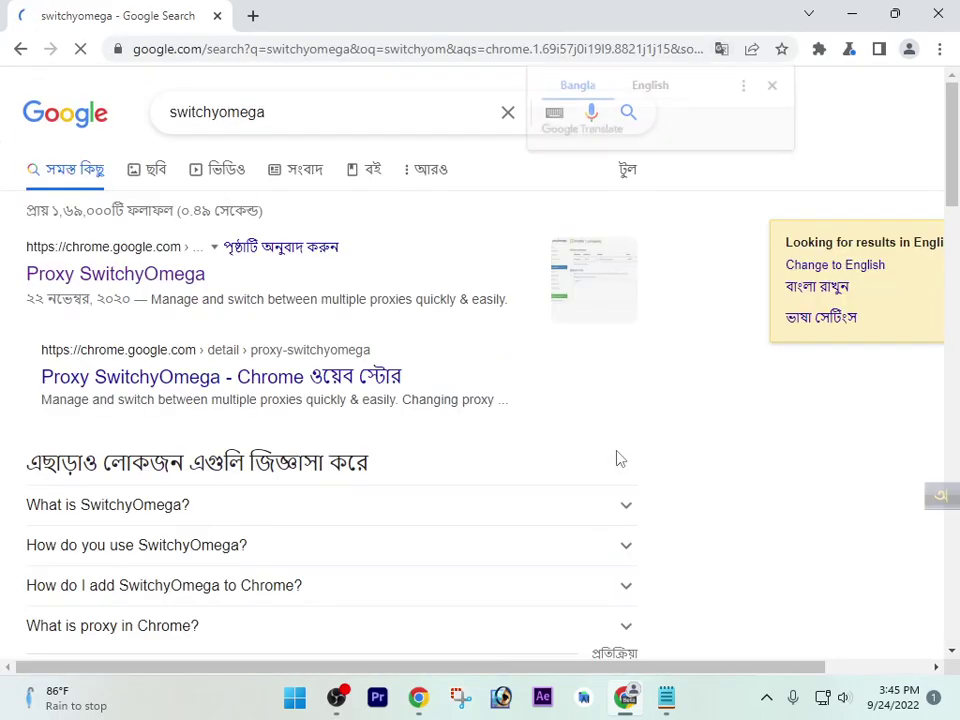
# Dismiss the Translate offer, open the Proxy SwitchyOmega Web Store listing and view installed extensions
pyautogui.click(774, 85)
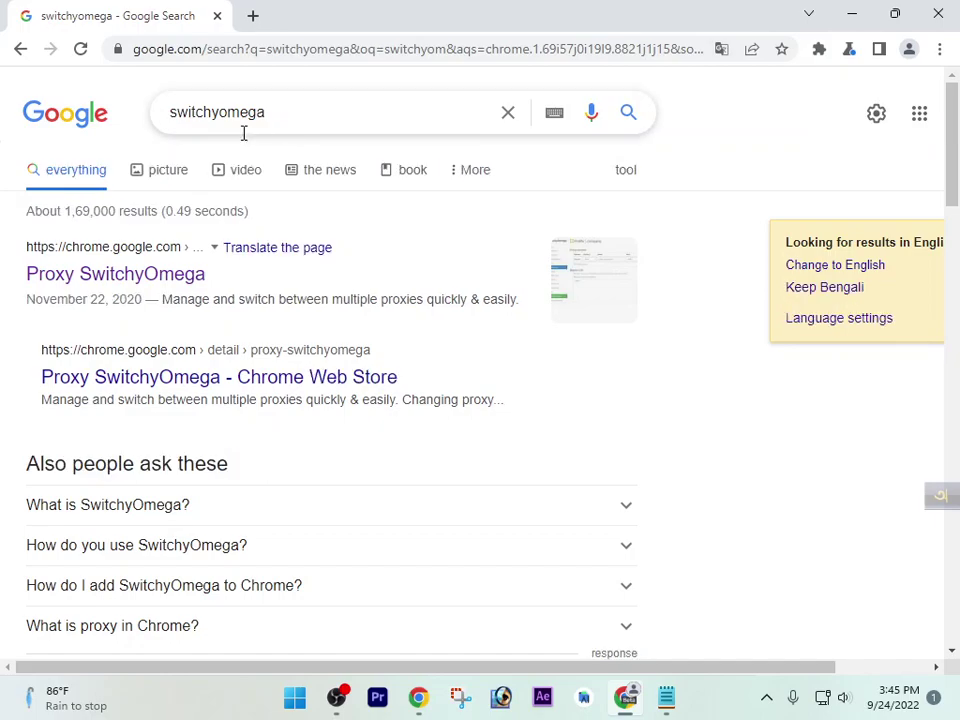
pyautogui.click(143, 283)
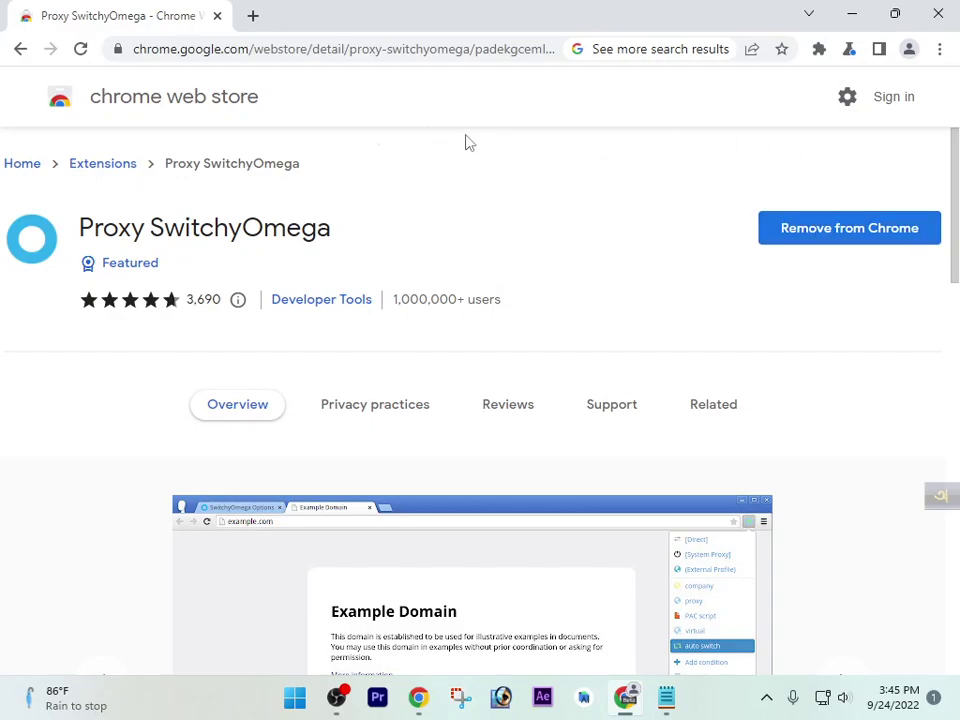
pyautogui.click(820, 49)
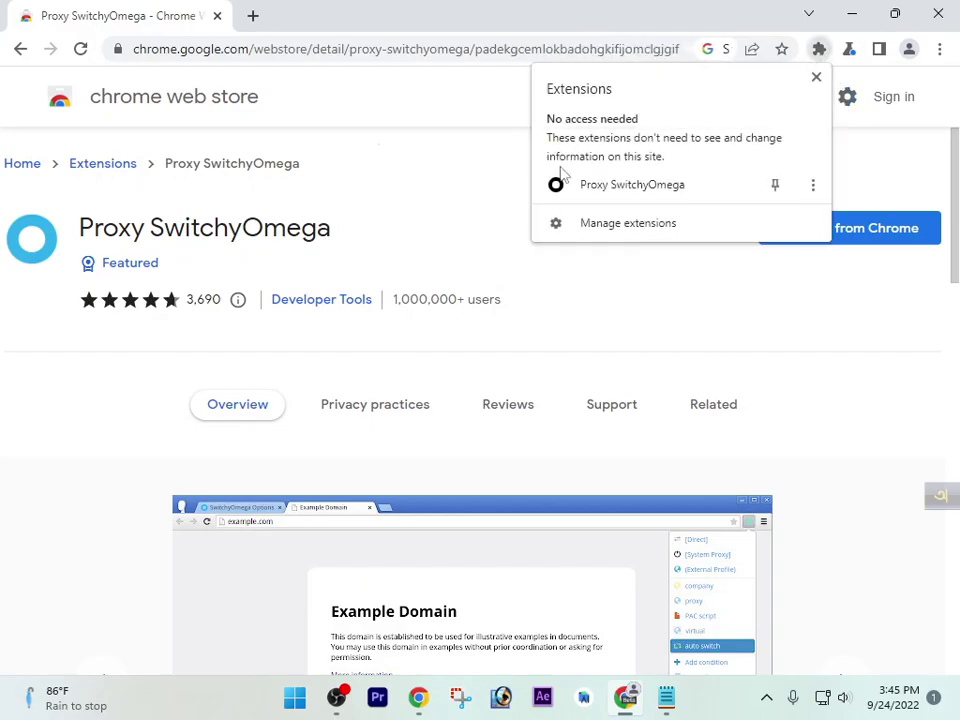
# Close the extensions list and replace the SwitchyOmega store tab with a blank new tab
pyautogui.click(422, 135)
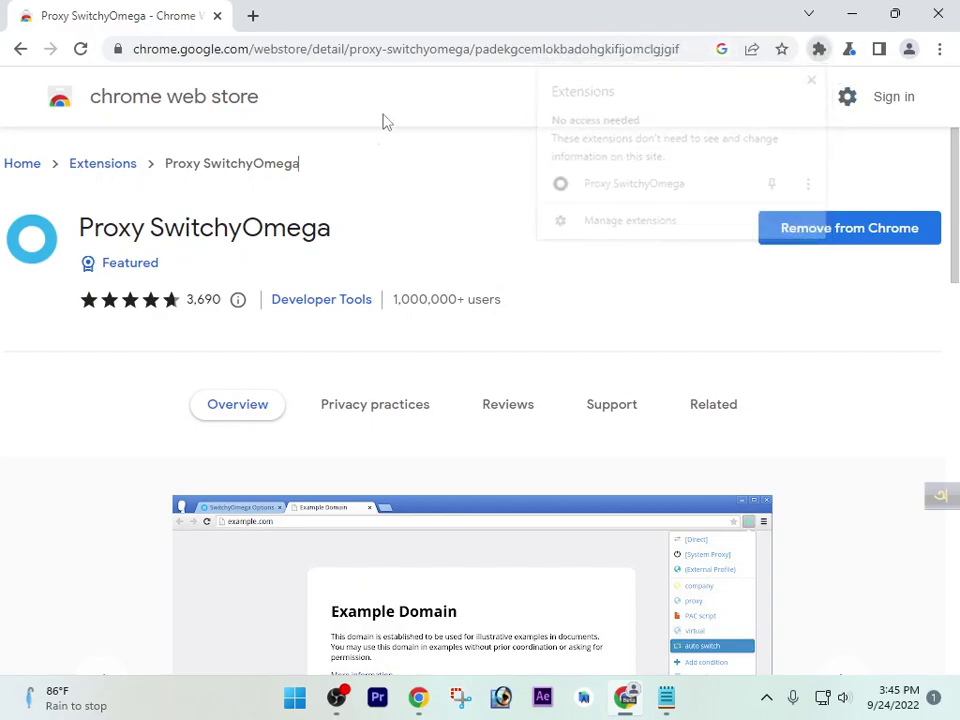
pyautogui.click(253, 16)
pyautogui.click(216, 17)
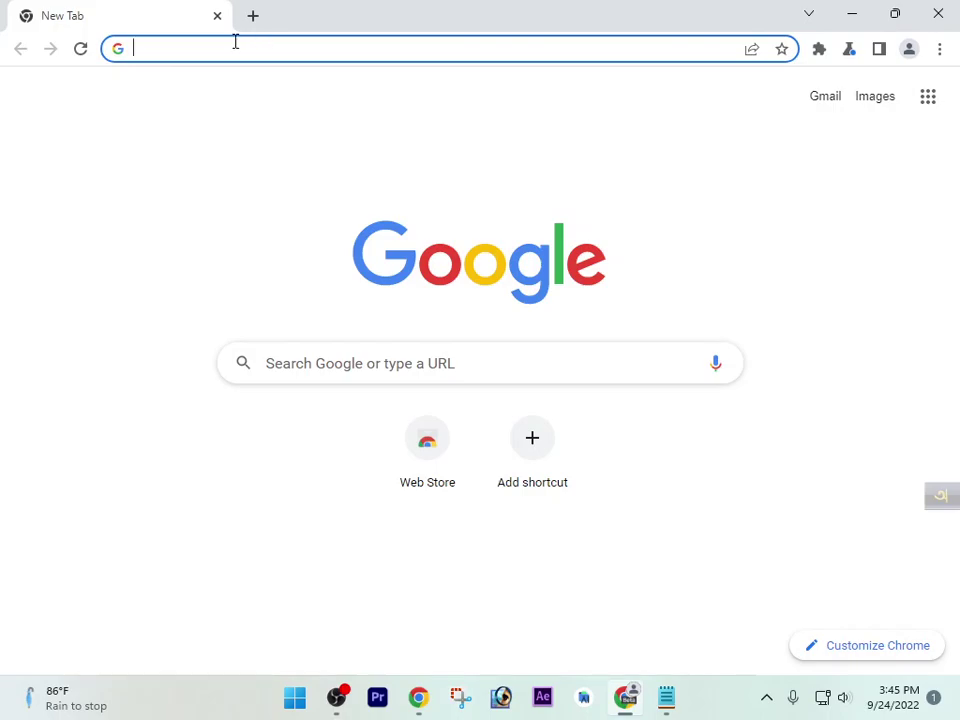
# Pin Proxy SwitchyOmega to the Chrome toolbar from the Extensions menu
pyautogui.click(818, 55)
pyautogui.click(817, 60)
pyautogui.click(817, 62)
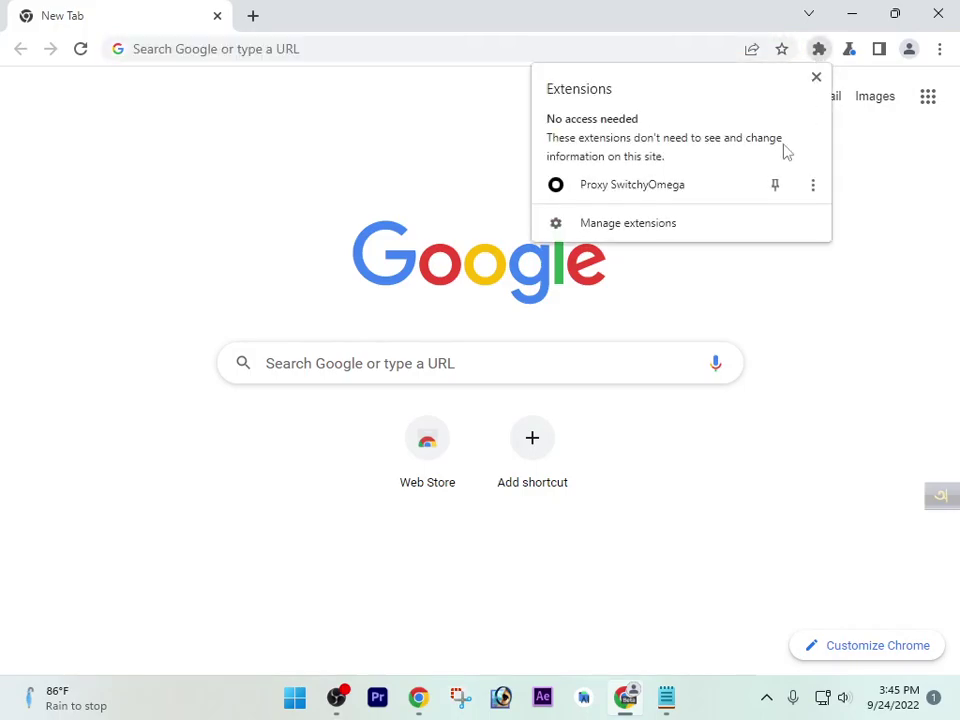
pyautogui.click(780, 189)
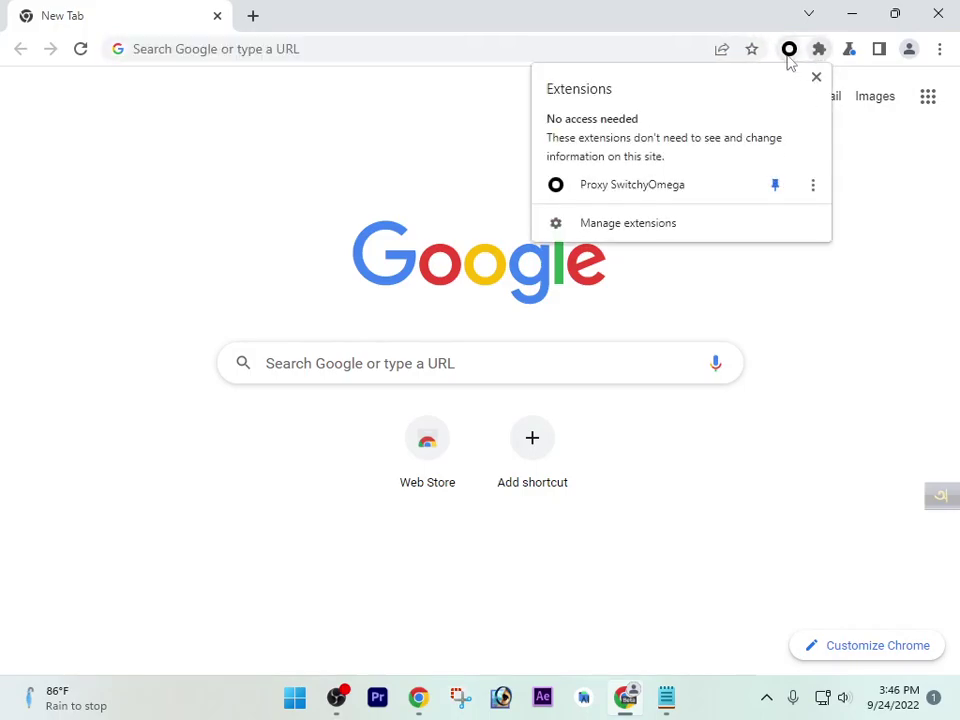
pyautogui.click(816, 77)
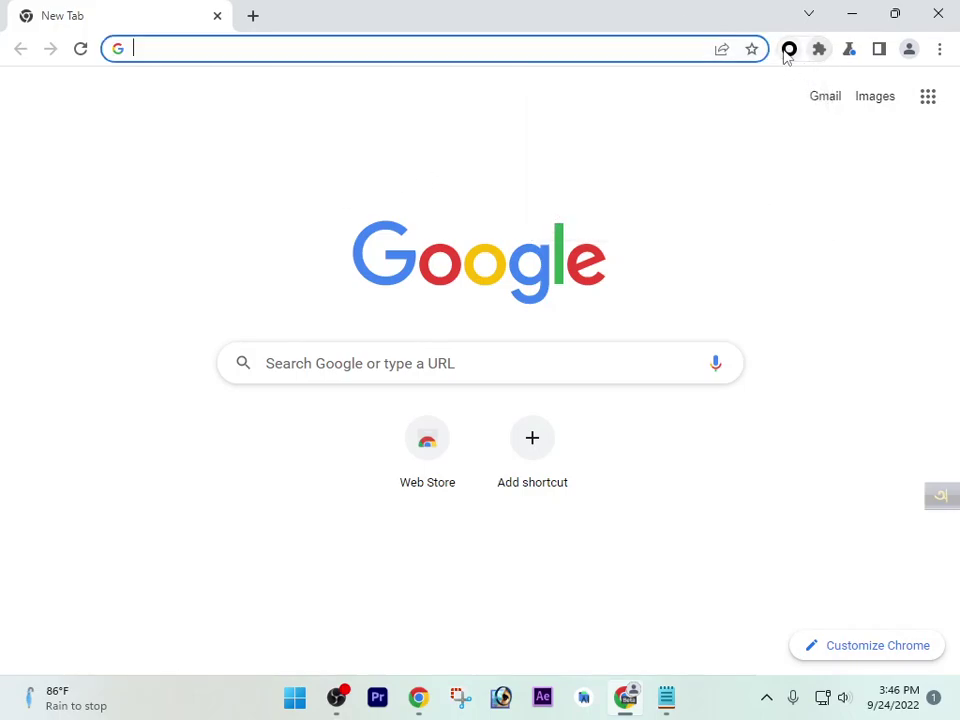
# Switch SwitchyOmega to the 'proxy' profile, open its options page, then close it
pyautogui.click(788, 50)
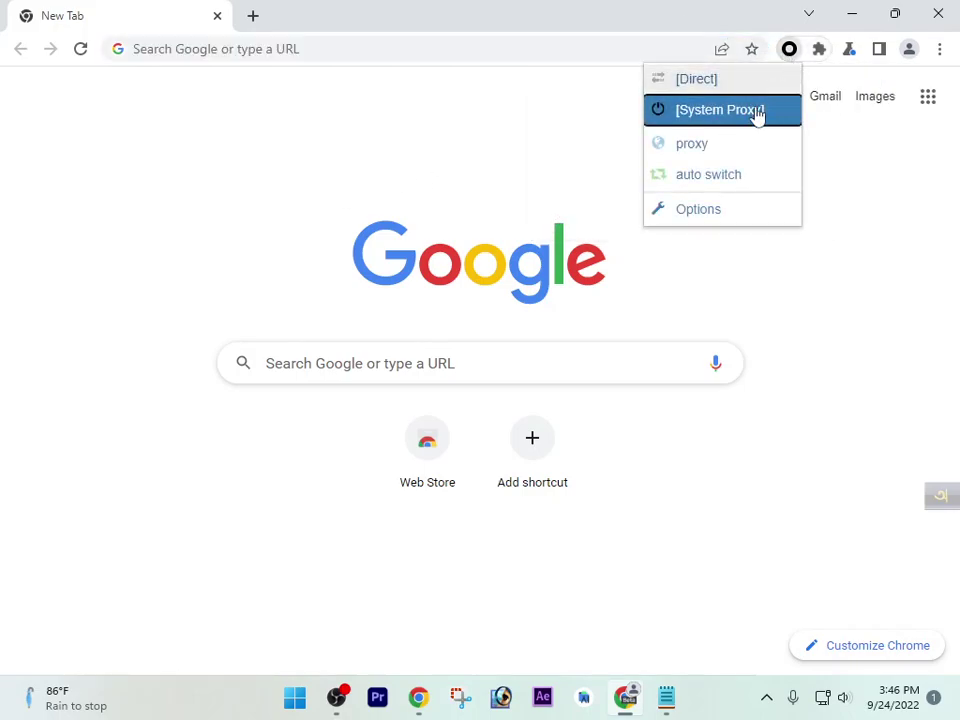
pyautogui.click(720, 146)
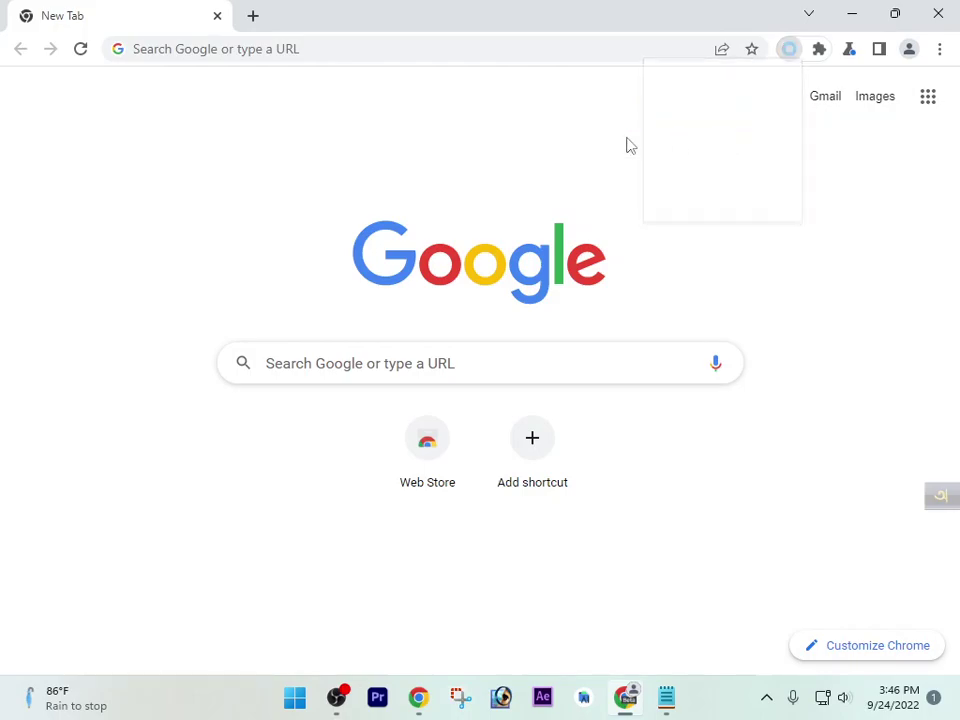
pyautogui.click(789, 52)
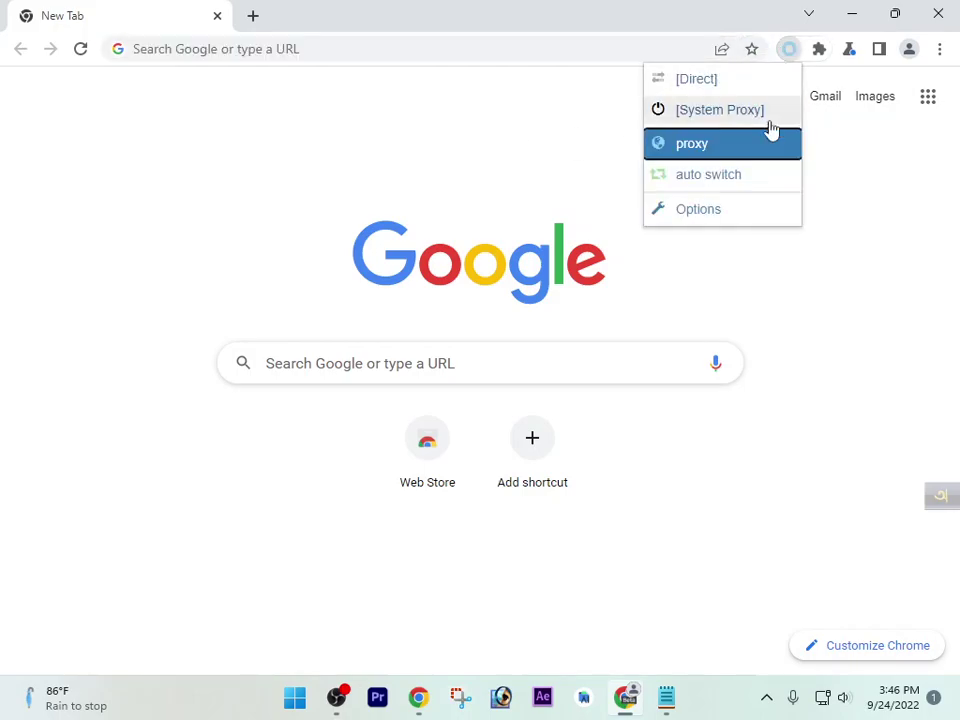
pyautogui.click(709, 208)
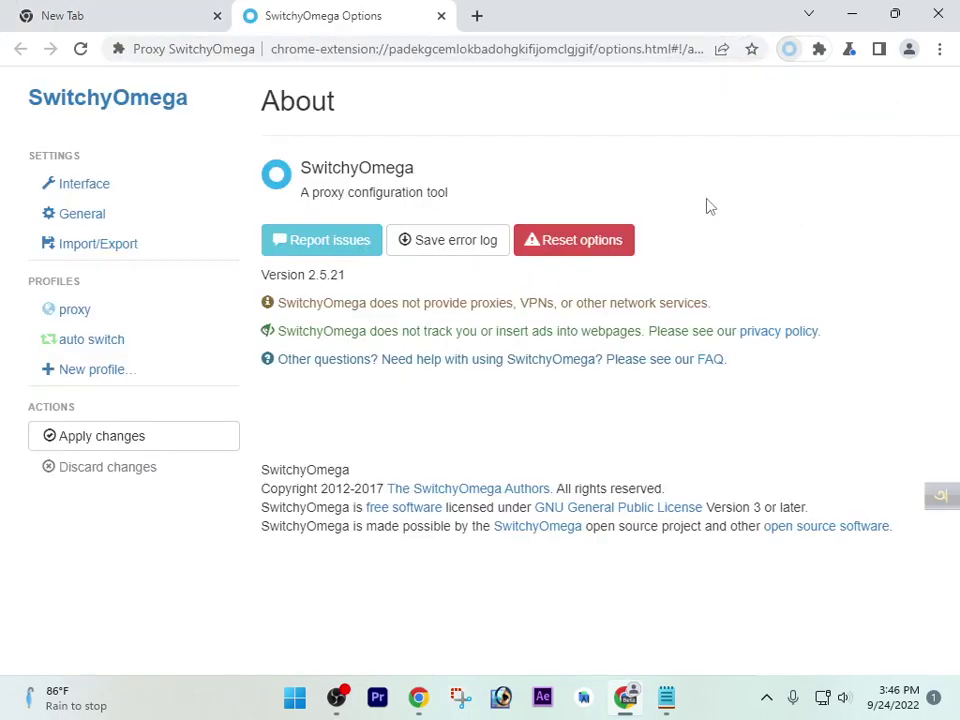
pyautogui.click(440, 16)
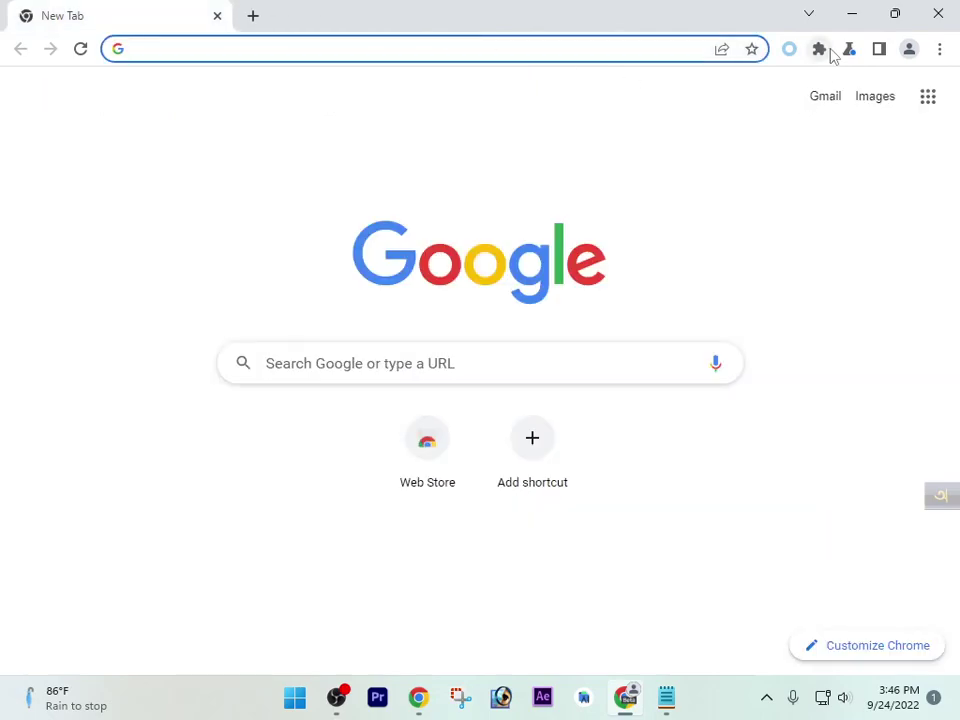
# Unpin SwitchyOmega from the toolbar and pin it back again
pyautogui.click(823, 50)
pyautogui.click(775, 184)
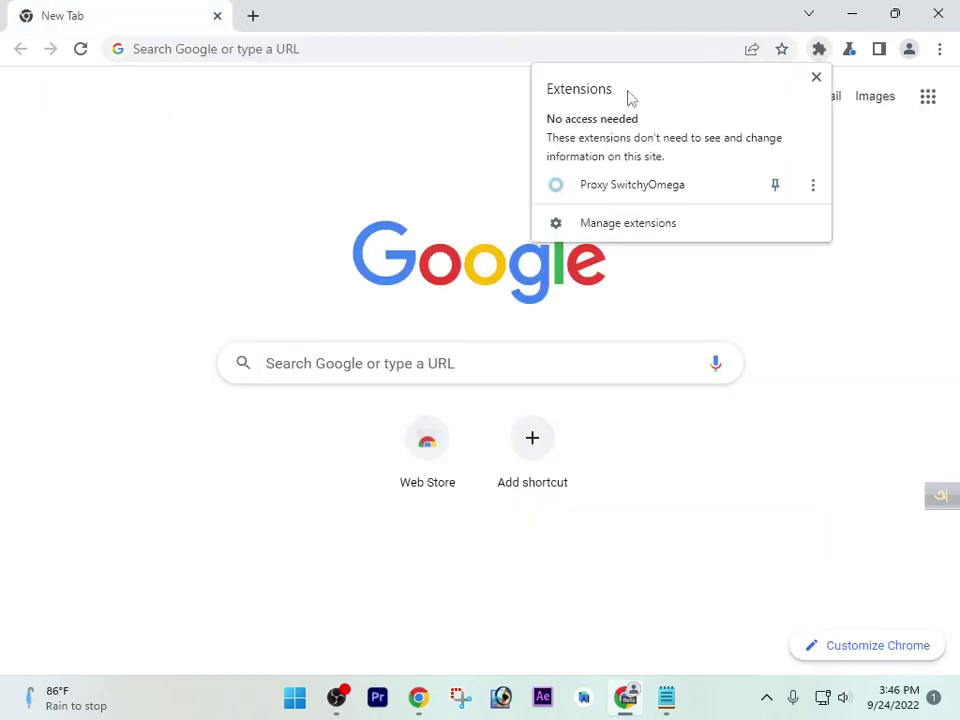
pyautogui.click(816, 77)
pyautogui.click(820, 52)
pyautogui.click(776, 184)
pyautogui.click(812, 78)
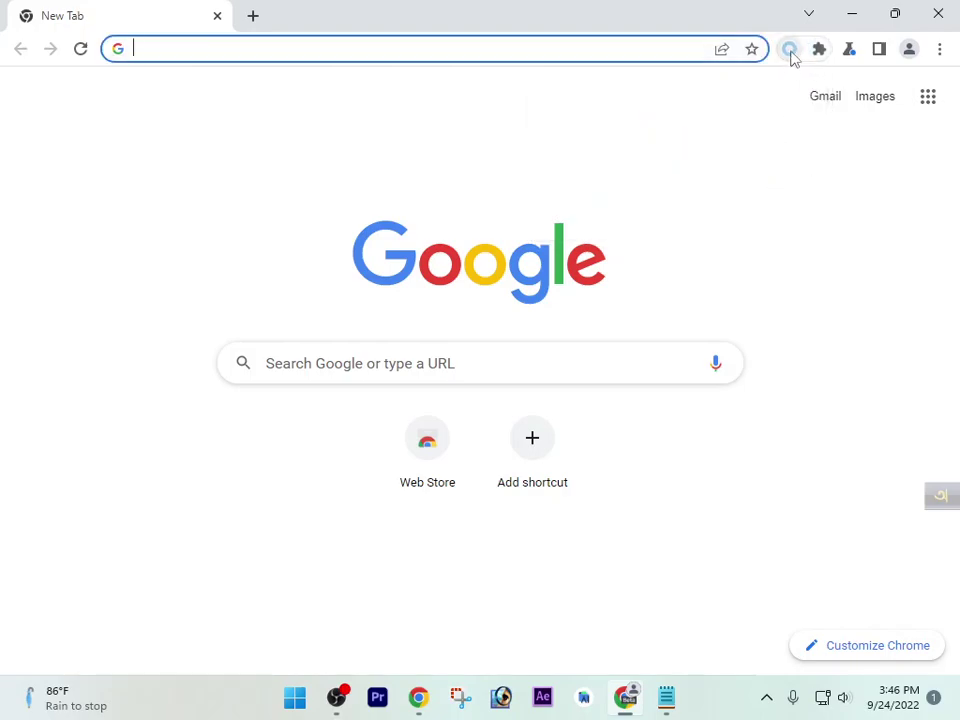
# Select the 'proxy' profile again and reopen the SwitchyOmega options page
pyautogui.click(790, 52)
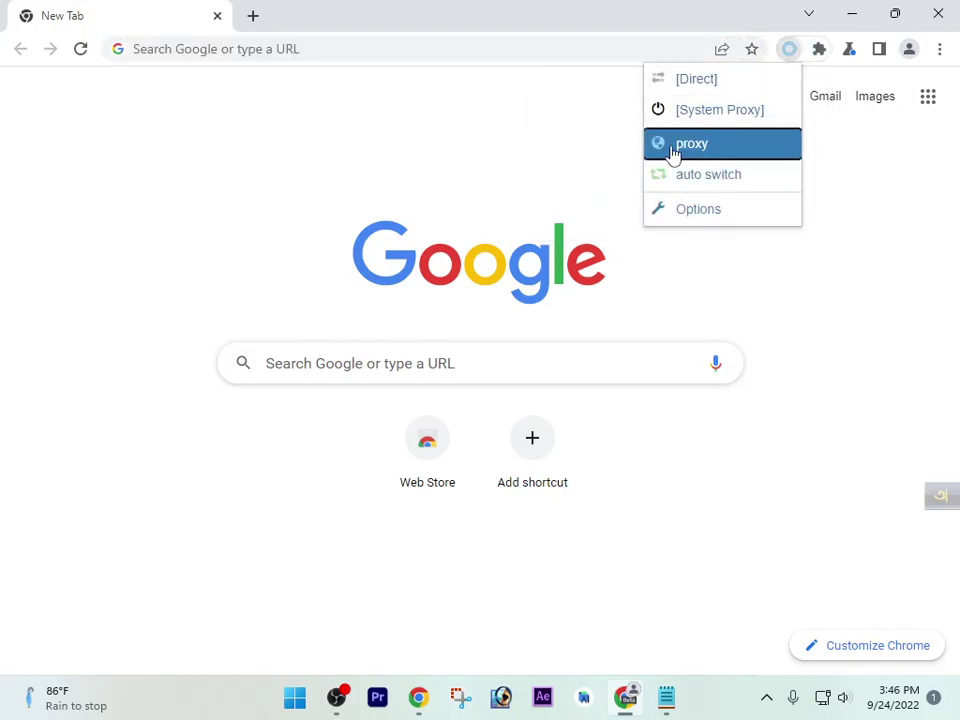
pyautogui.click(715, 145)
pyautogui.click(789, 52)
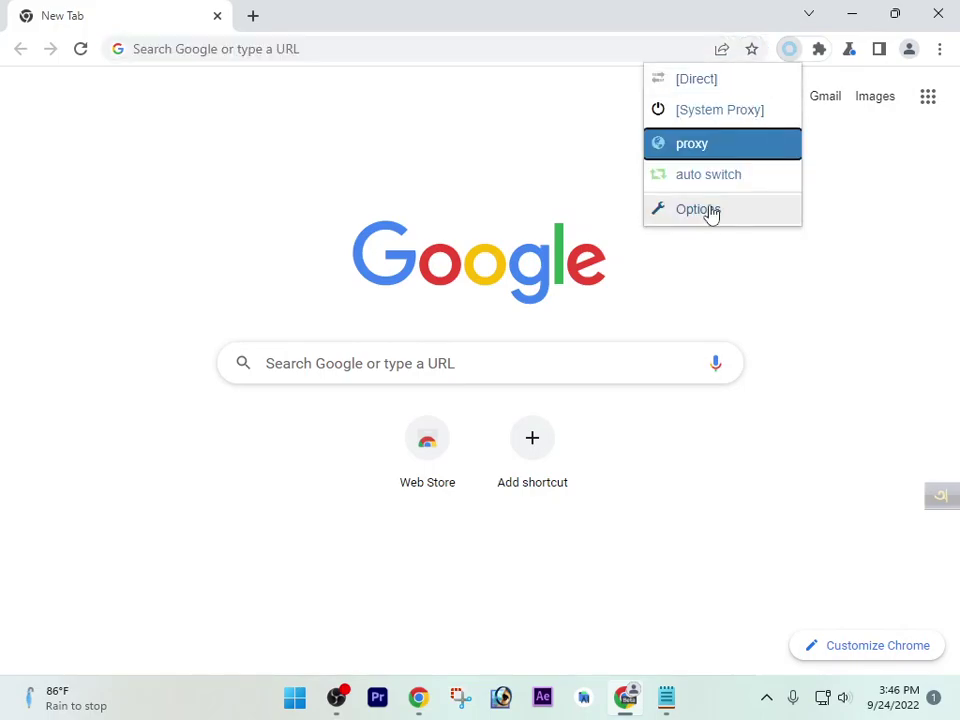
pyautogui.click(711, 210)
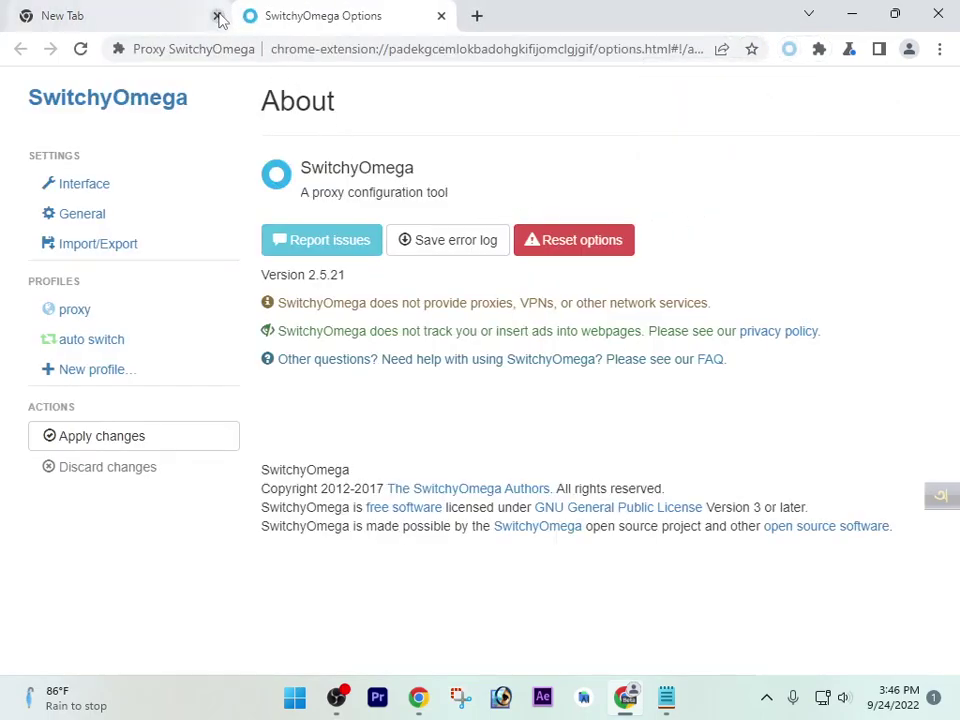
# Set the 'proxy' profile's protocol to SOCKS5, then minimize Chrome to the desktop
pyautogui.click(217, 15)
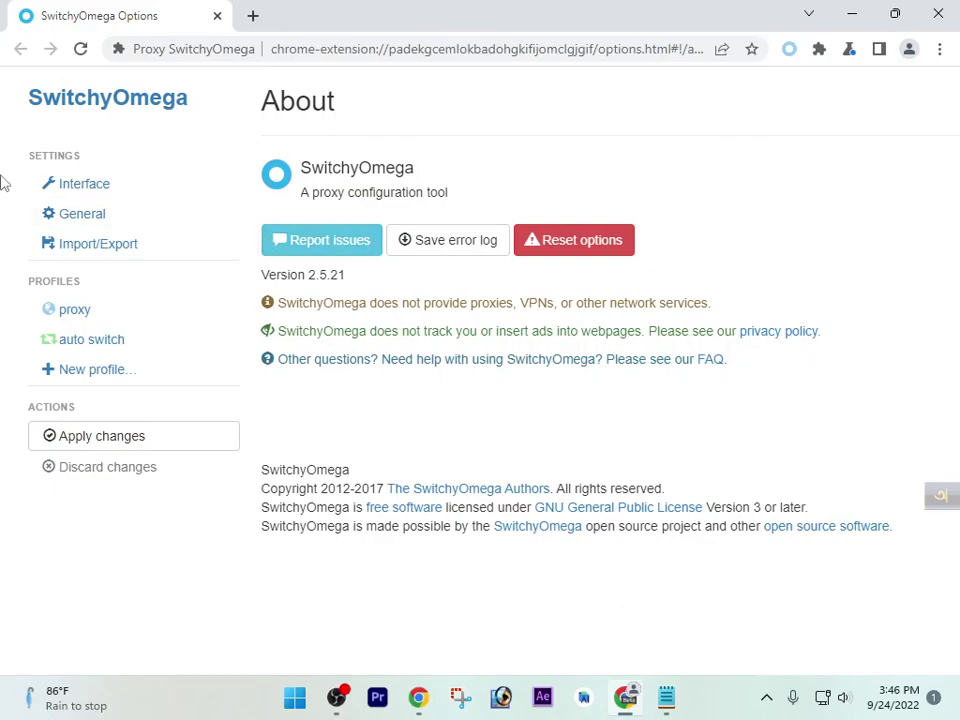
pyautogui.click(100, 312)
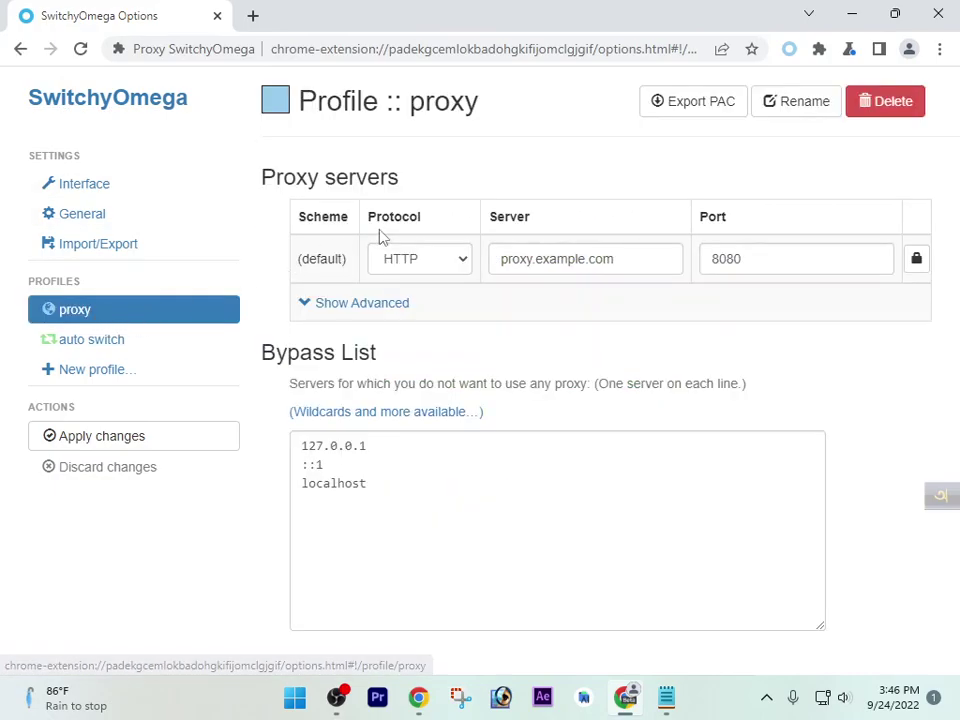
pyautogui.click(463, 262)
pyautogui.click(426, 350)
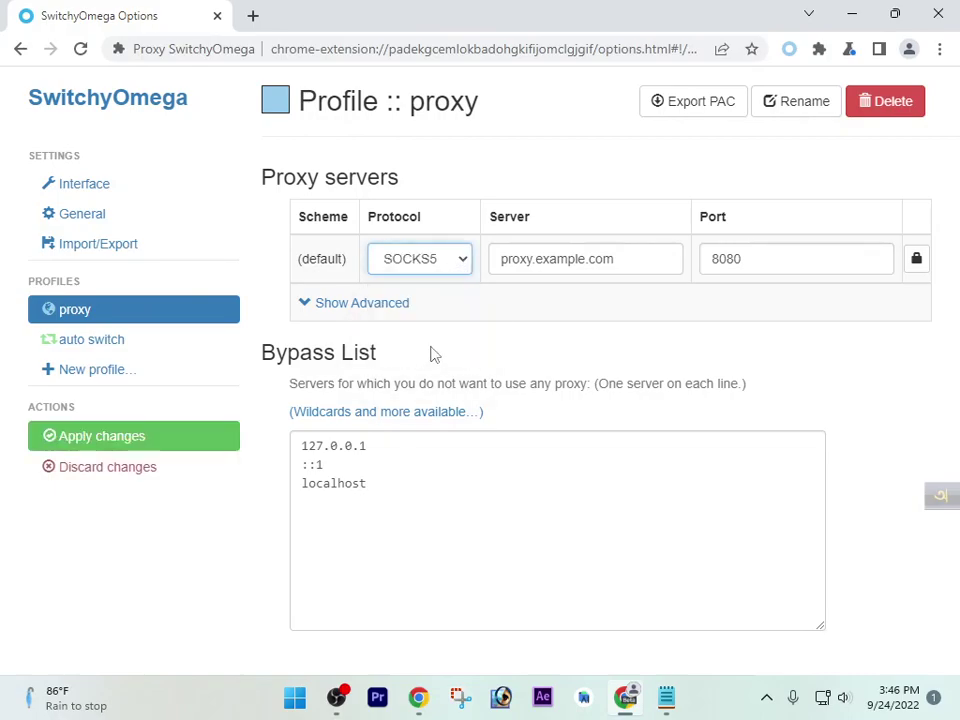
pyautogui.click(852, 14)
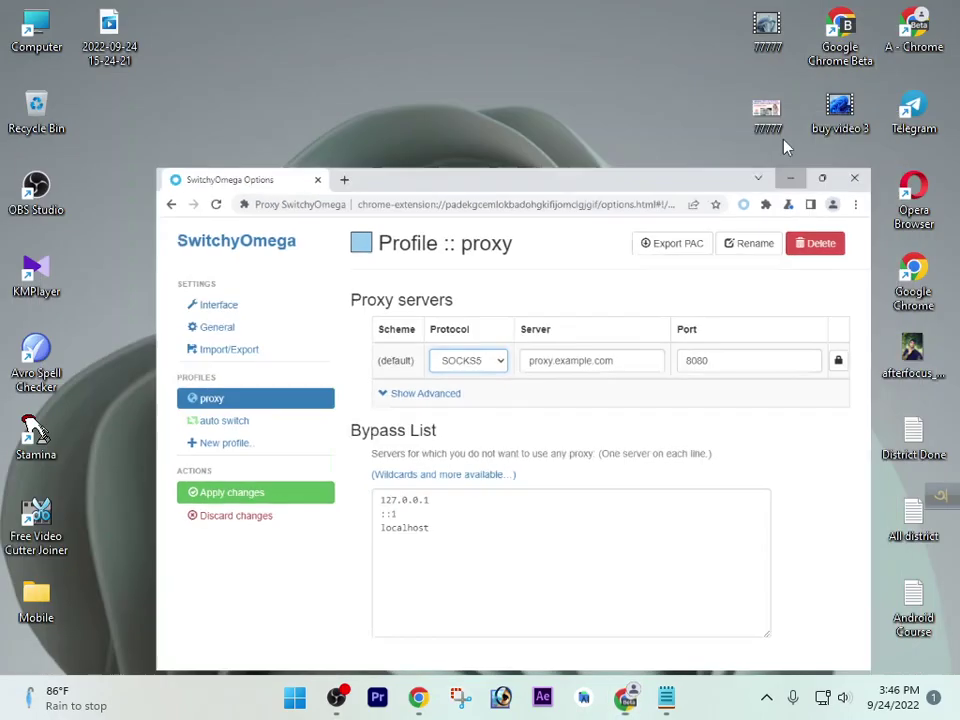
pyautogui.rightClick(435, 72)
# Cut 51.68.244.19:17089 from the Pro Pellerads User Name line and save the notes
pyautogui.click(500, 152)
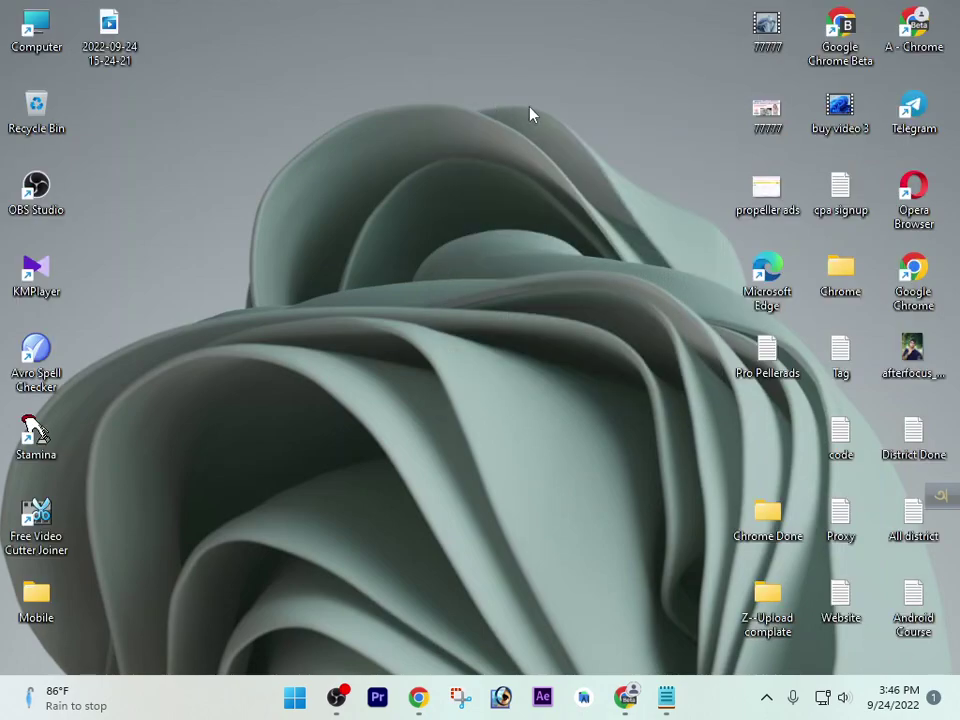
pyautogui.click(668, 700)
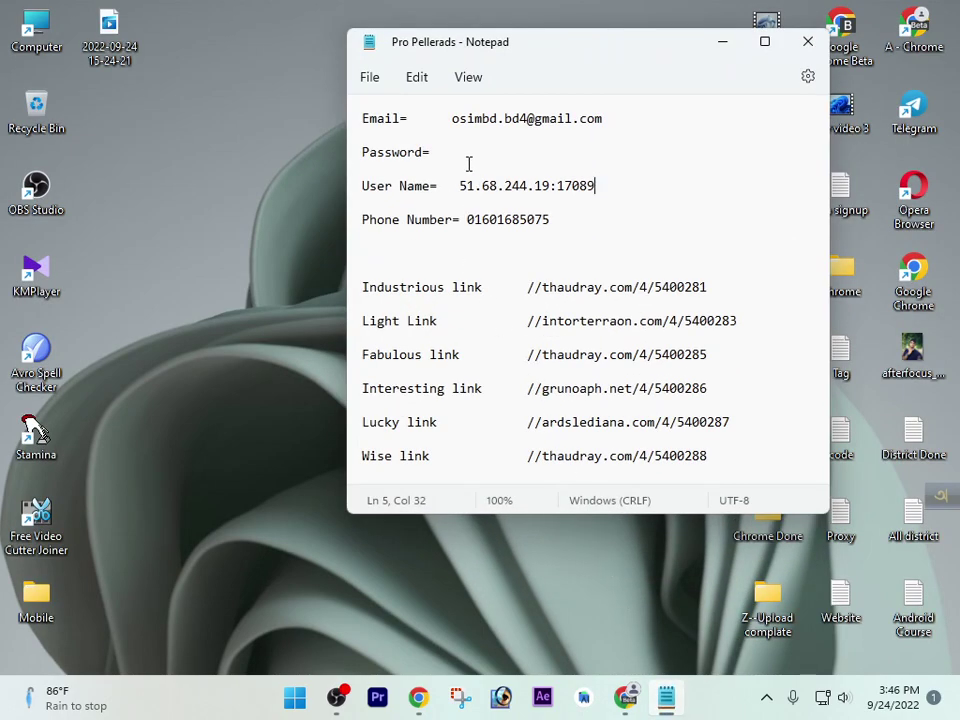
pyautogui.moveTo(460, 185); pyautogui.dragTo(601, 183)
pyautogui.hotkey('ctrl', 'c')
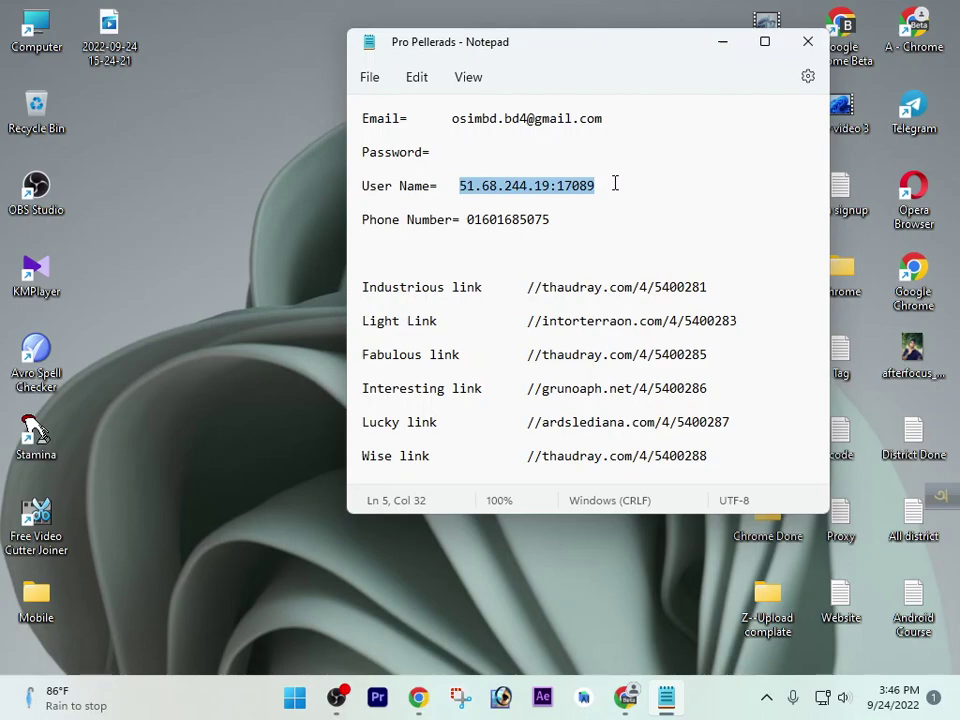
pyautogui.press('Delete')
pyautogui.hotkey('ctrl', 's')
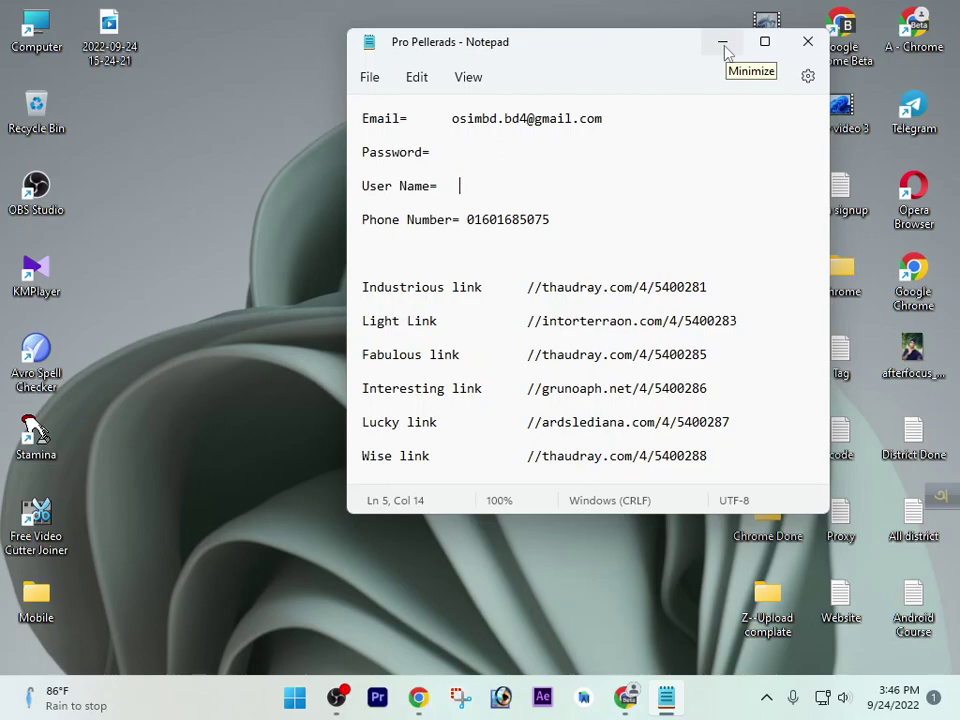
pyautogui.click(724, 45)
# Paste 51.68.244.19:17089 into Server, strip the ':17089' suffix, and set port 17089
pyautogui.click(625, 697)
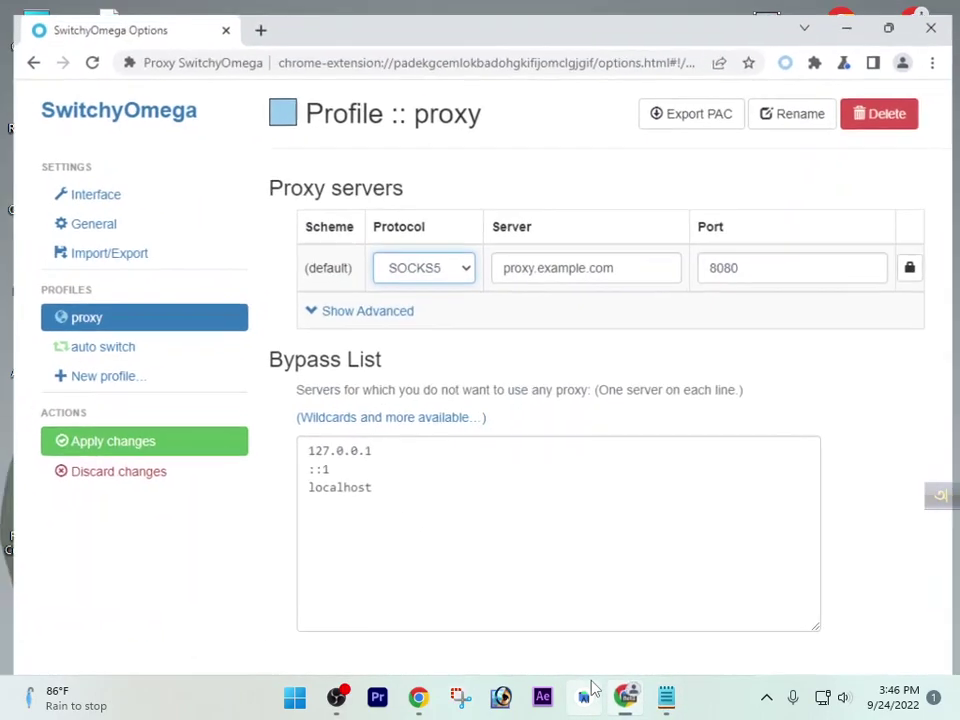
pyautogui.doubleClick(526, 260)
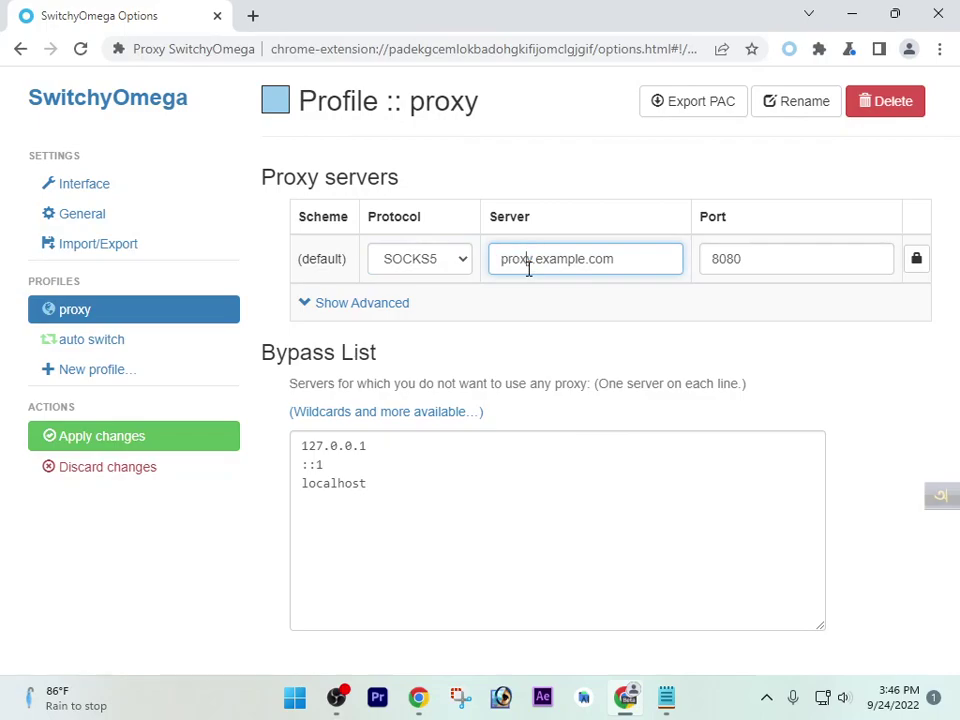
pyautogui.hotkey('ctrl', 'a')
pyautogui.hotkey('ctrl', 'v')
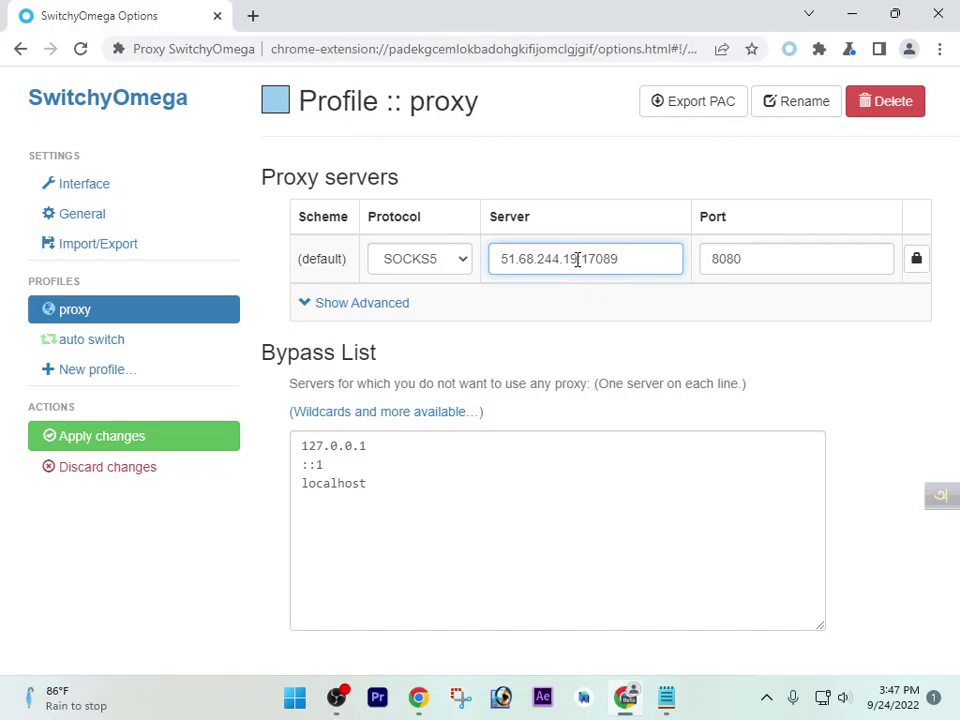
pyautogui.moveTo(577, 260); pyautogui.dragTo(625, 261)
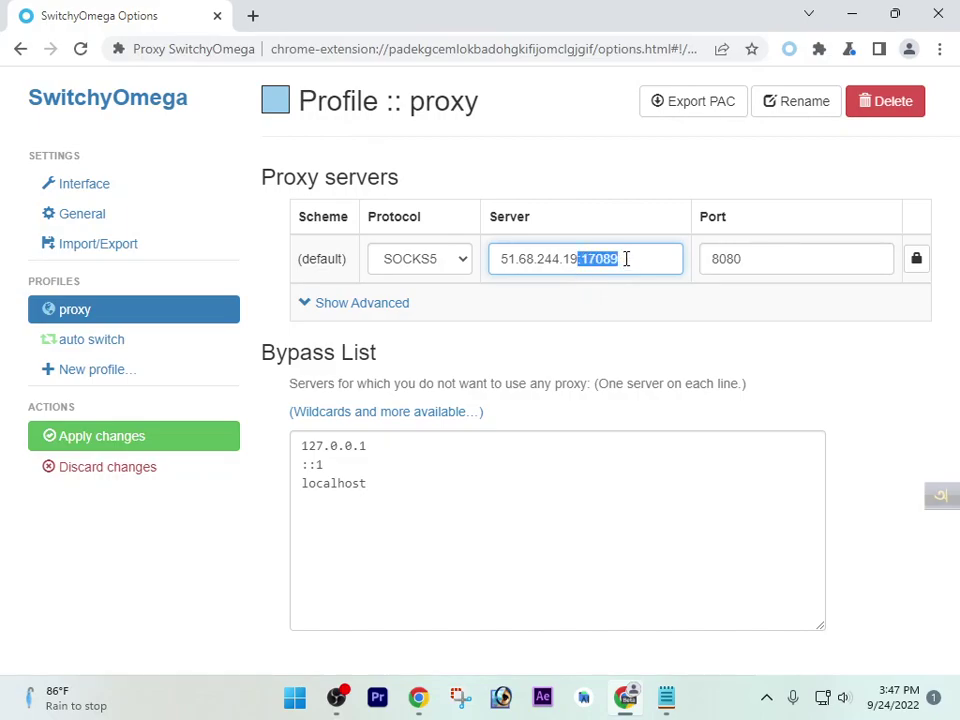
pyautogui.press('BackSpace')
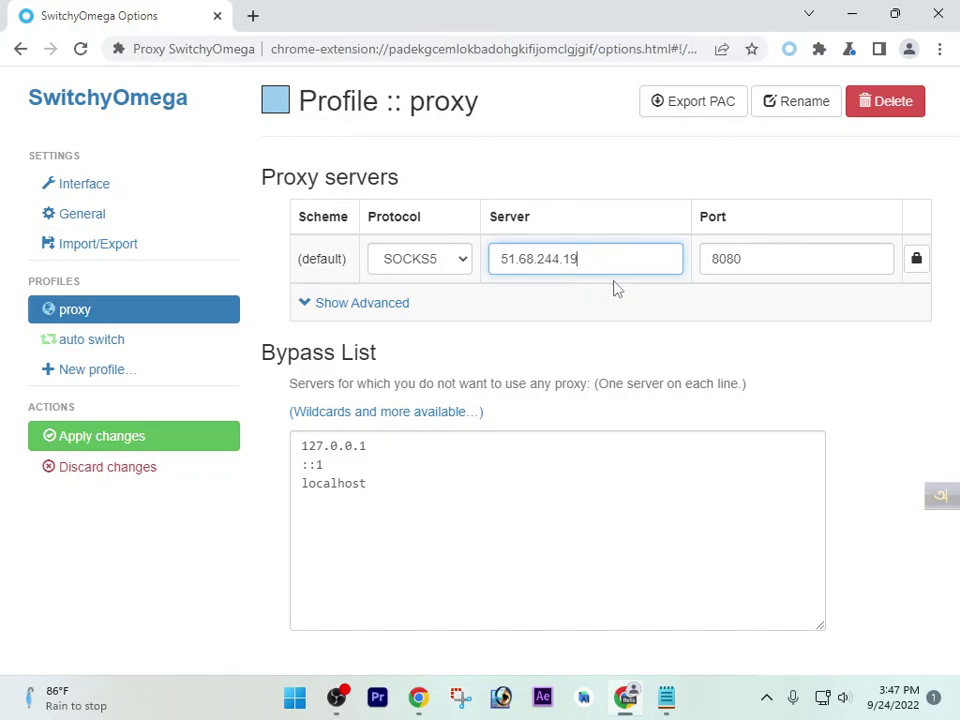
pyautogui.doubleClick(728, 268)
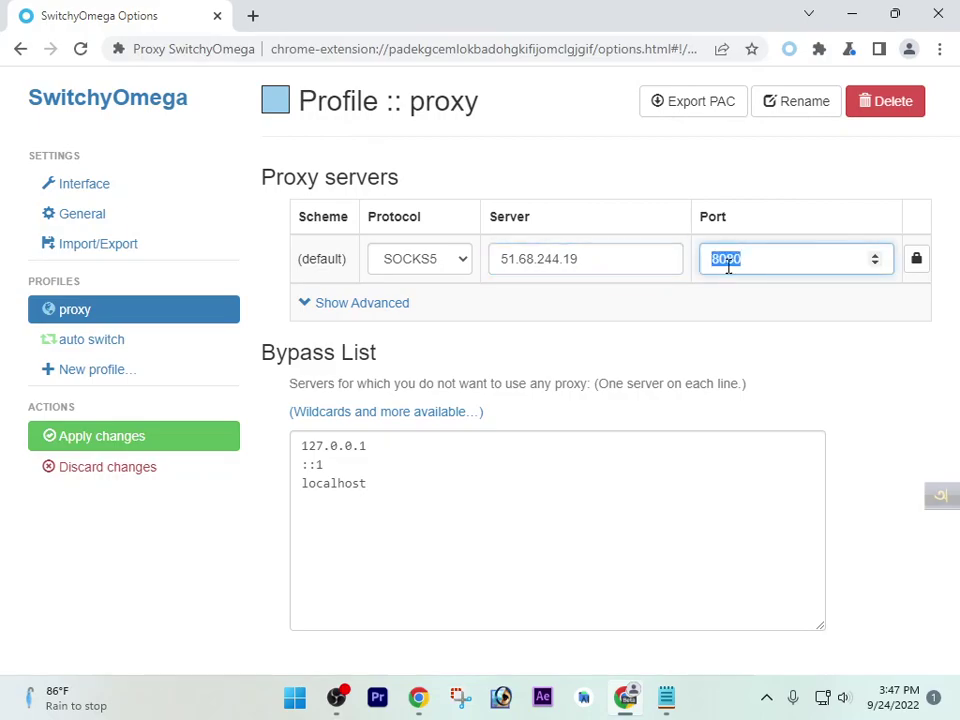
pyautogui.write('17089')
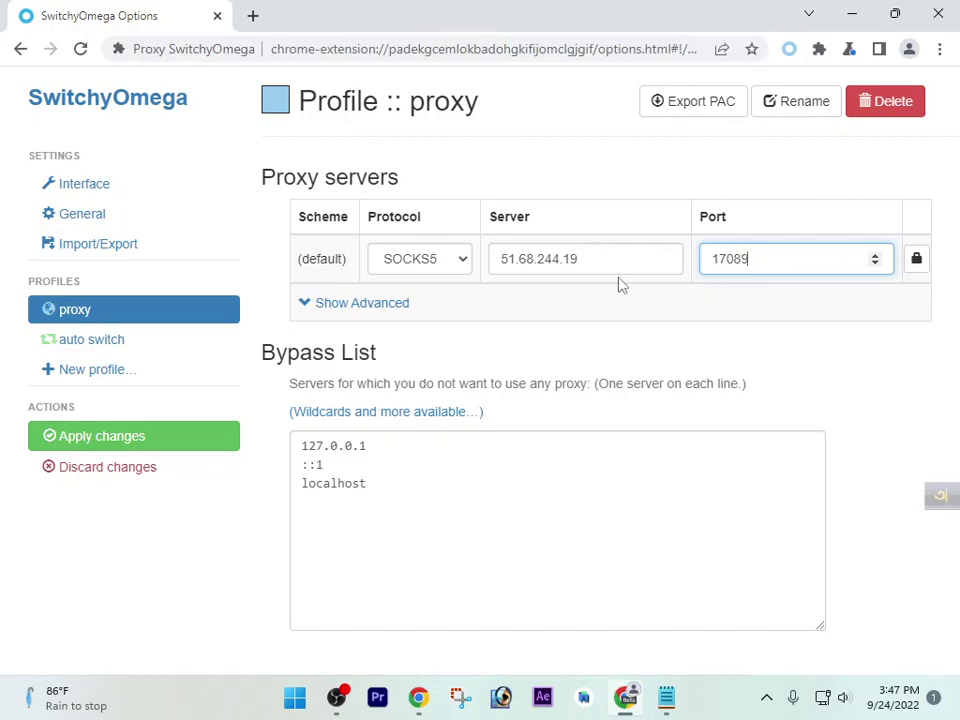
pyautogui.click(563, 260)
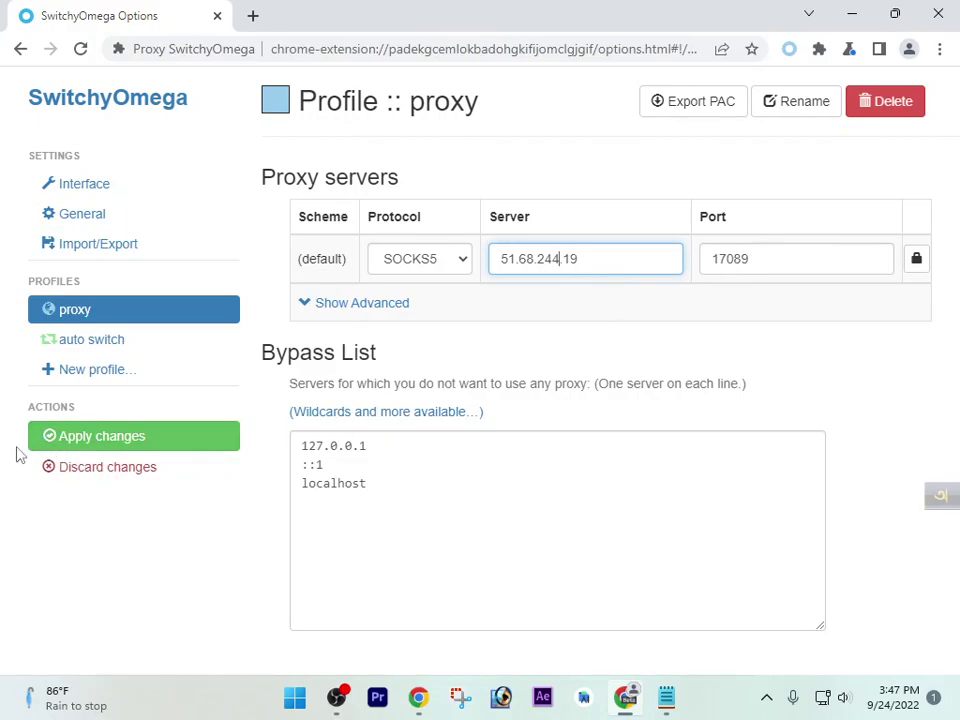
# Apply the proxy profile changes and load whoer.net in a new tab
pyautogui.click(168, 448)
pyautogui.click(253, 15)
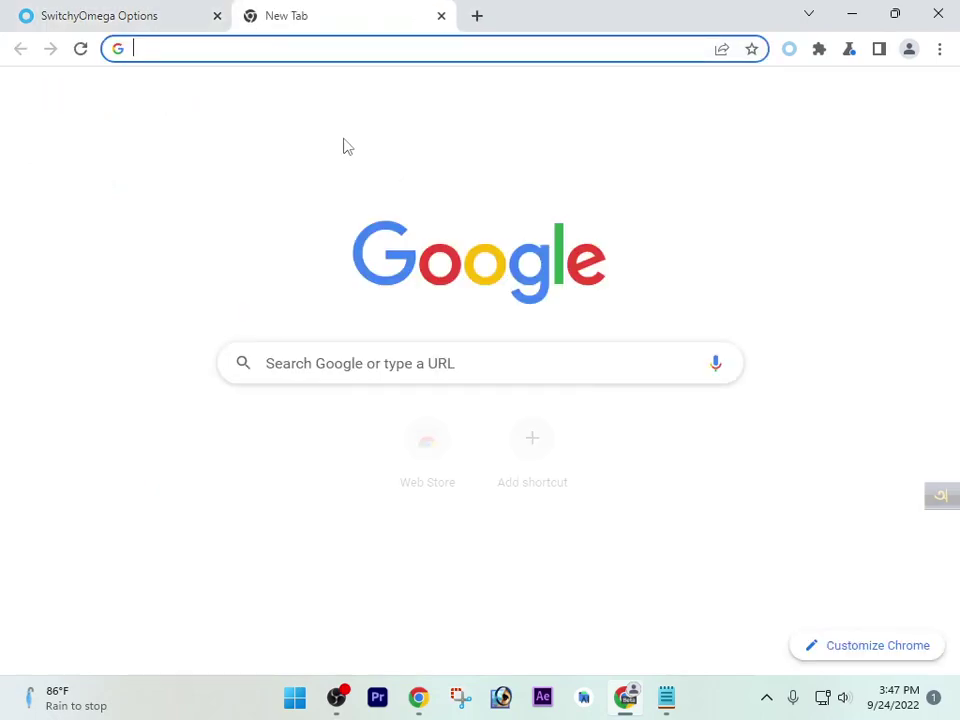
pyautogui.write('s')
pyautogui.press('BackSpace')
pyautogui.press('BackSpace')
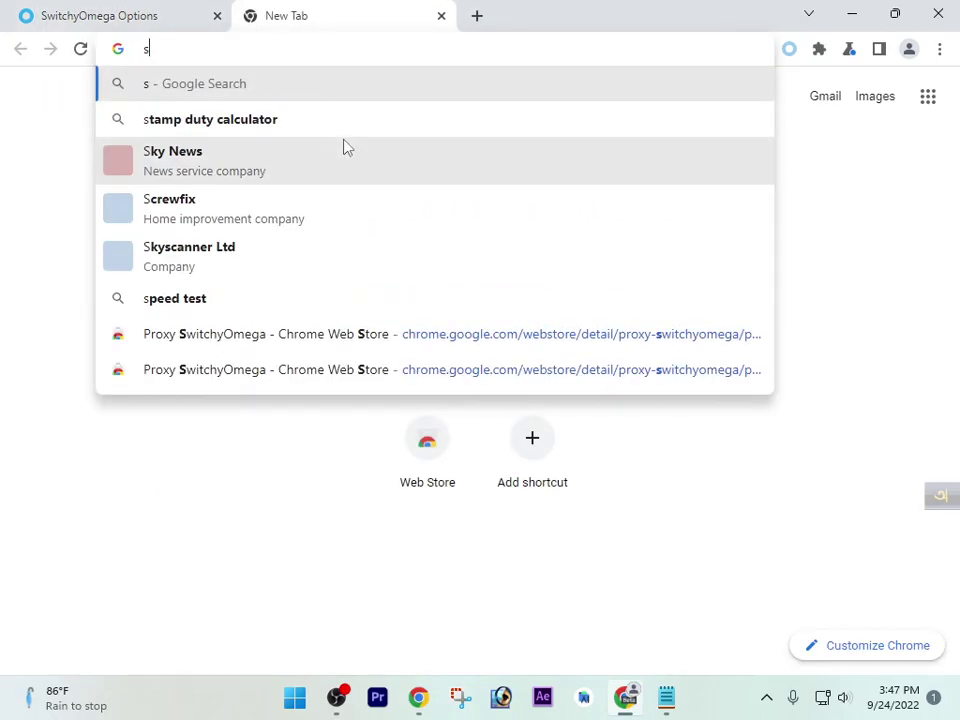
pyautogui.write('whoer.net')
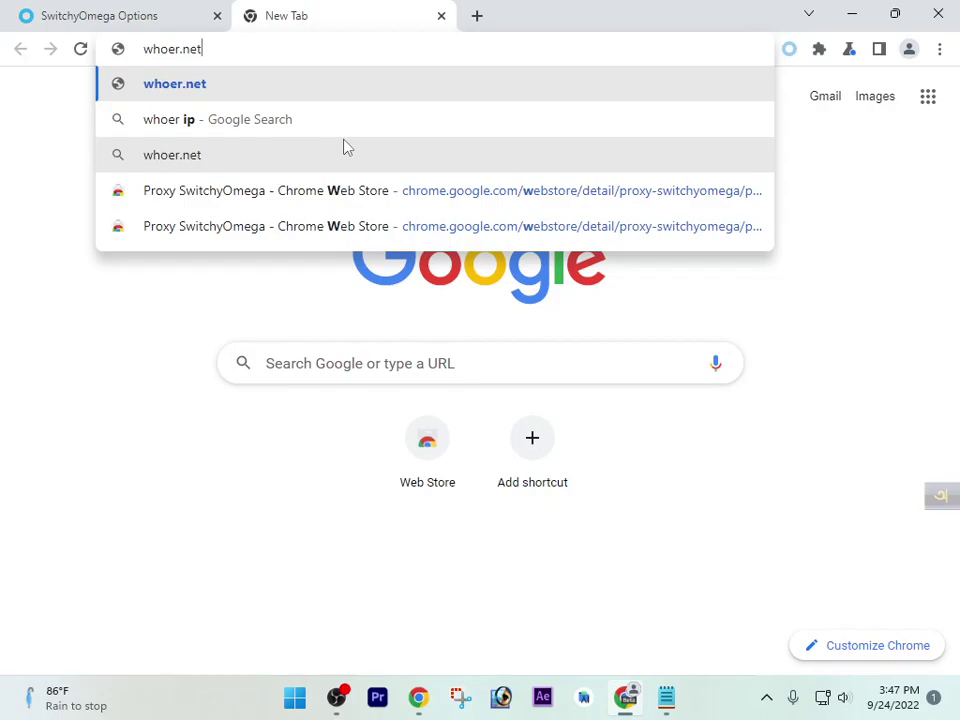
pyautogui.press('Return')
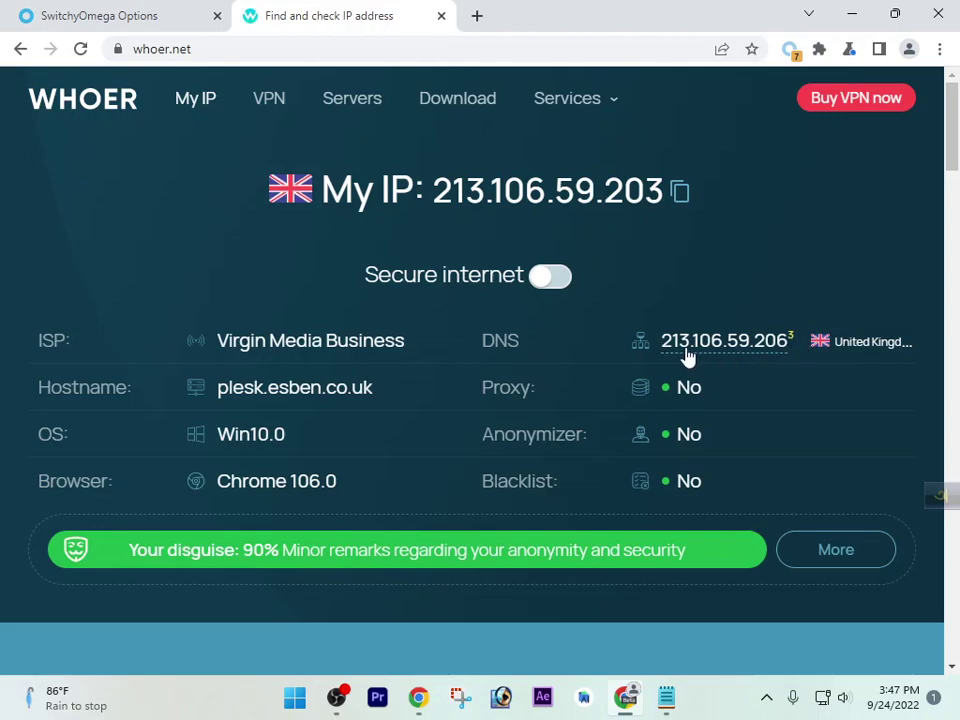
pyautogui.moveTo(674, 343); pyautogui.dragTo(799, 352)
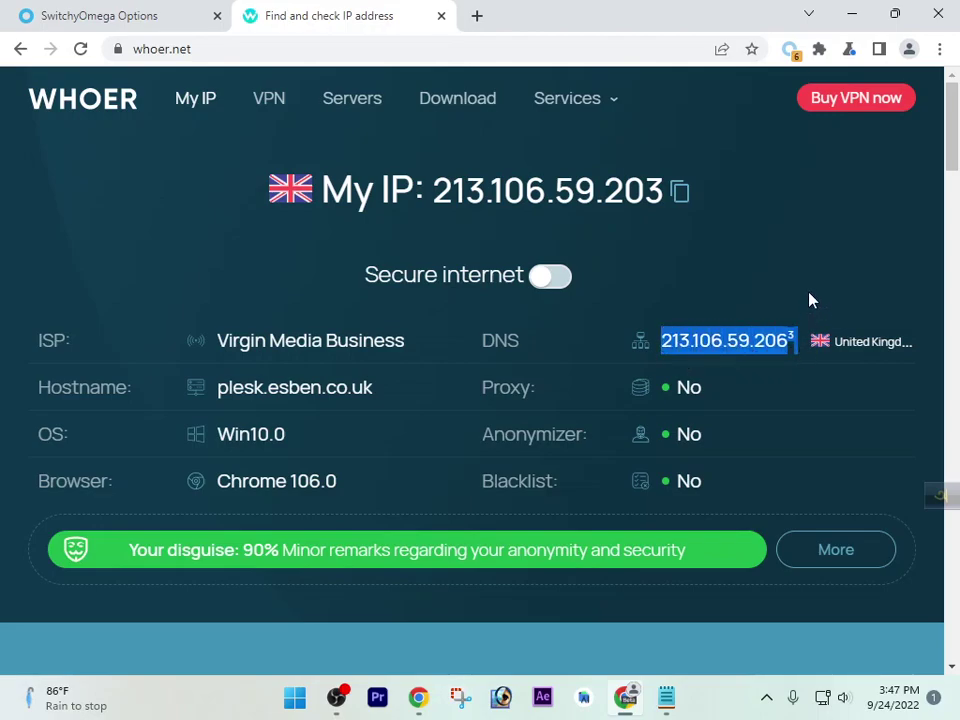
pyautogui.click(275, 267)
pyautogui.moveTo(224, 184); pyautogui.dragTo(306, 191)
pyautogui.moveTo(221, 201); pyautogui.dragTo(679, 201)
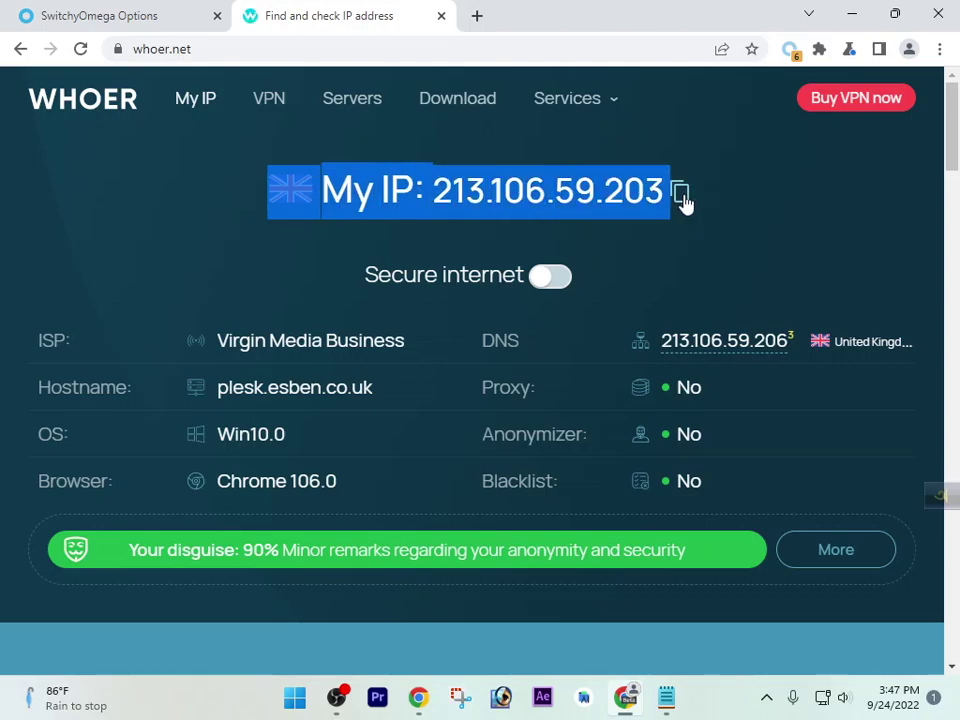
pyautogui.click(703, 264)
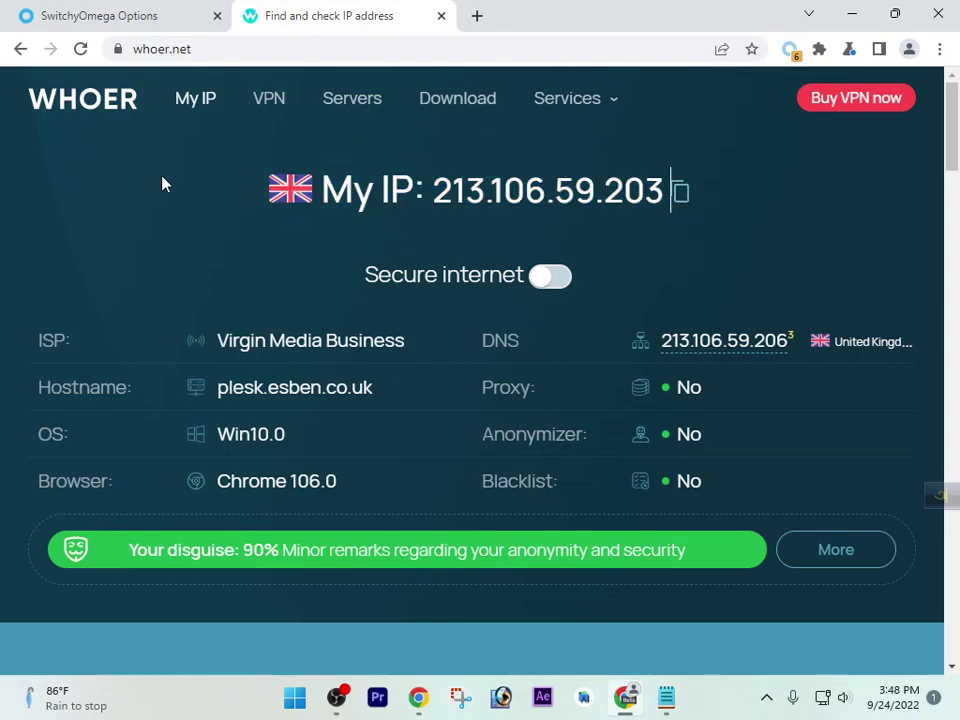
pyautogui.click(80, 10)
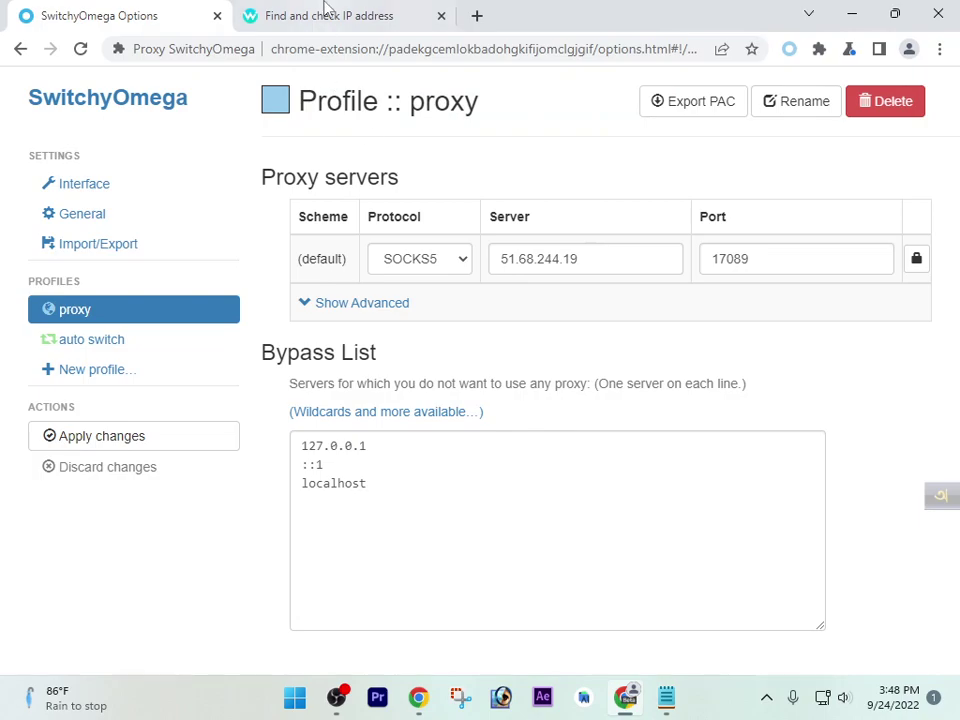
pyautogui.click(324, 12)
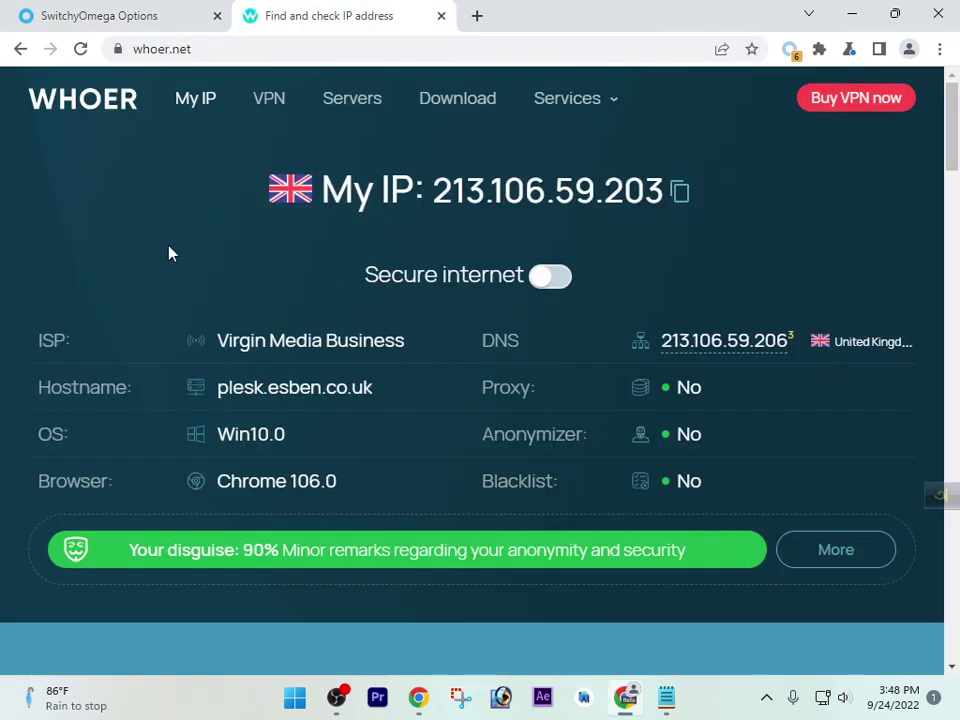
pyautogui.moveTo(216, 203); pyautogui.dragTo(327, 190)
pyautogui.moveTo(248, 183); pyautogui.dragTo(313, 190)
pyautogui.click(195, 204)
# Close the SwitchyOmega options and whoer.net tabs, leaving a fresh New Tab
pyautogui.click(206, 15)
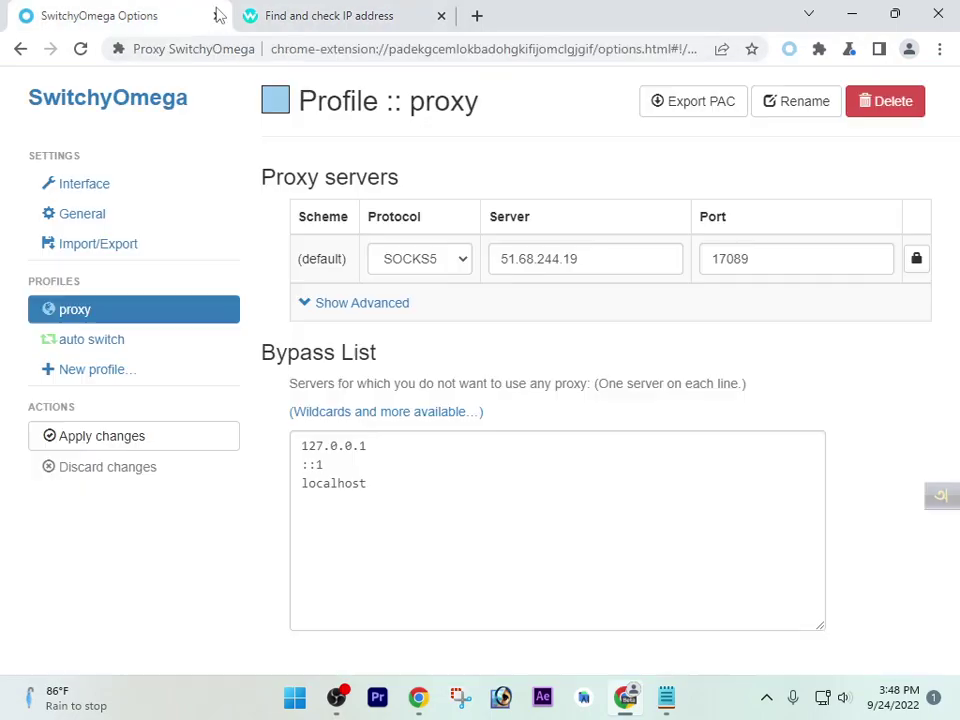
pyautogui.click(216, 15)
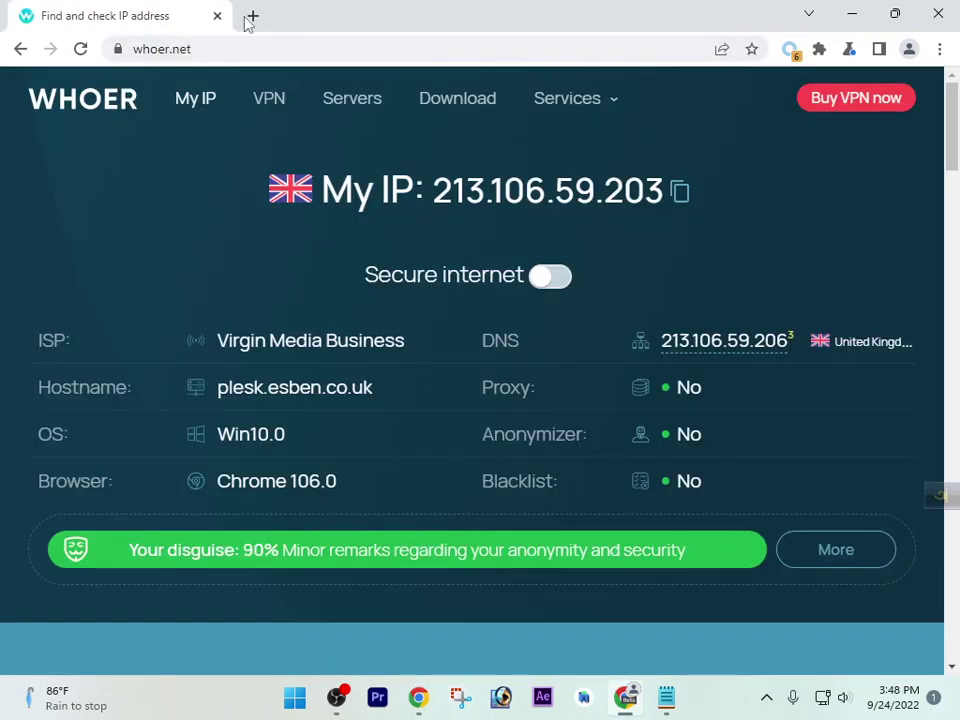
pyautogui.click(250, 16)
pyautogui.click(223, 16)
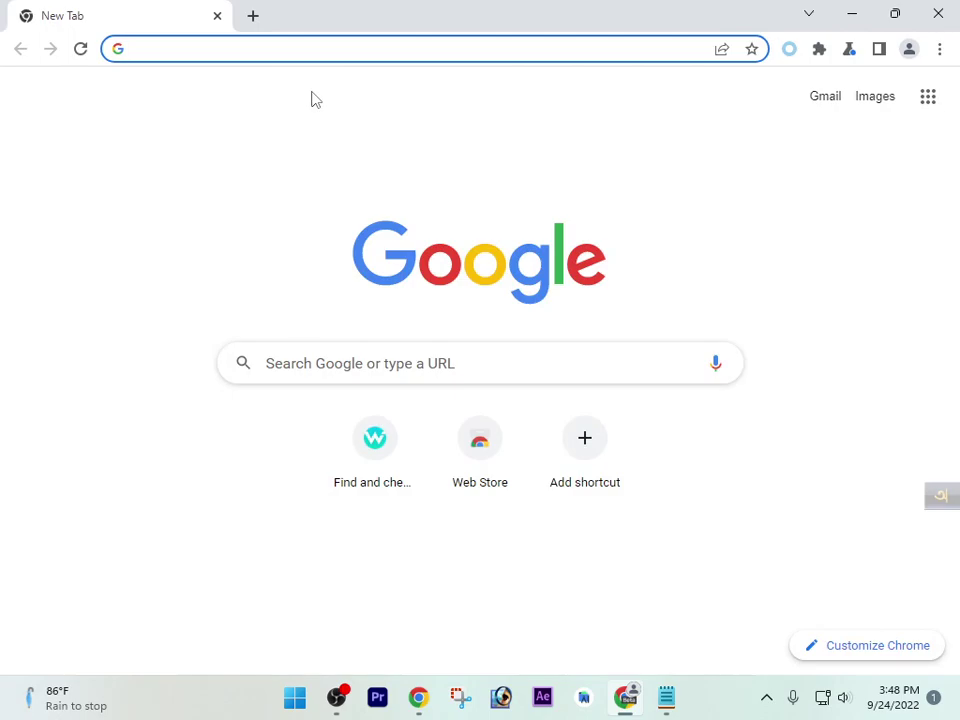
# Keep the 'proxy' profile active in SwitchyOmega and minimize Chrome
pyautogui.click(789, 48)
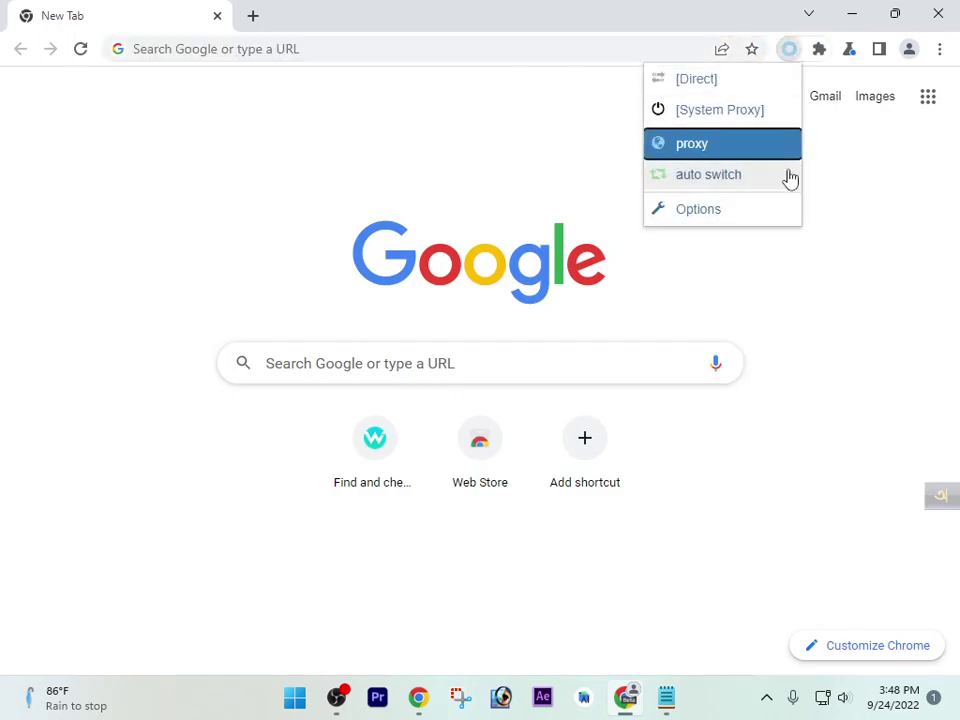
pyautogui.click(789, 48)
pyautogui.click(853, 15)
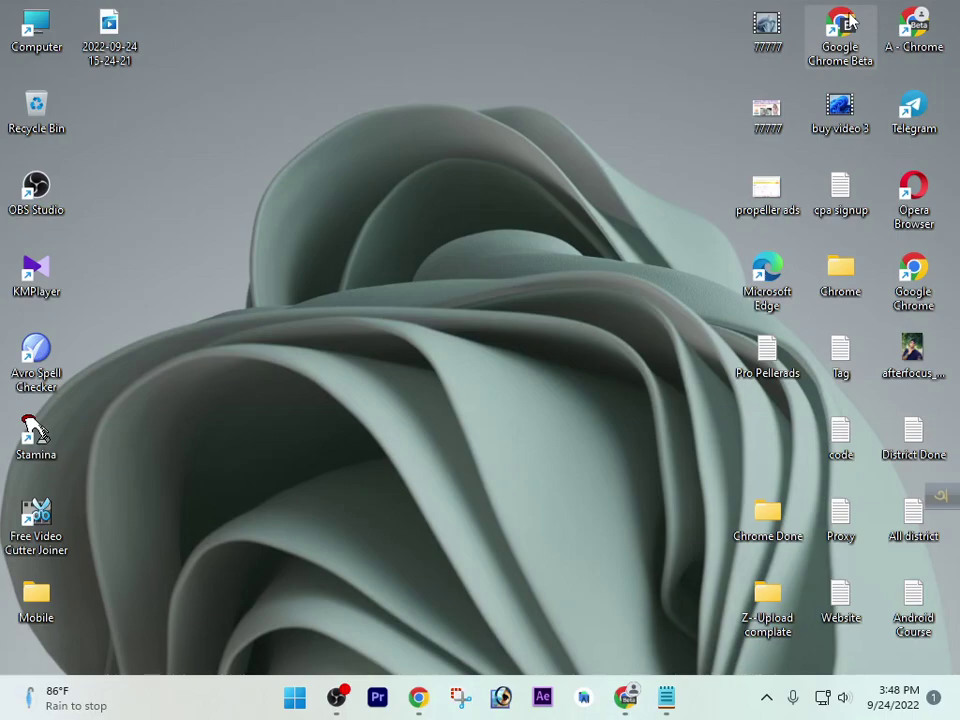
# Refresh the desktop twice and restore the Pro Pellerads notes in Notepad
pyautogui.rightClick(486, 50)
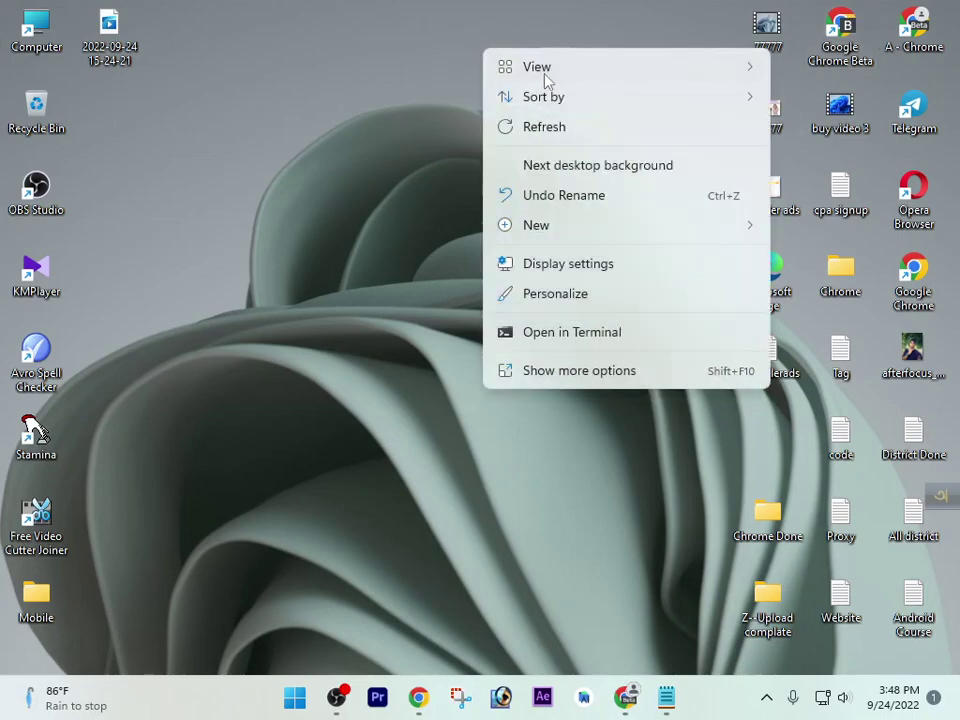
pyautogui.click(577, 140)
pyautogui.rightClick(450, 11)
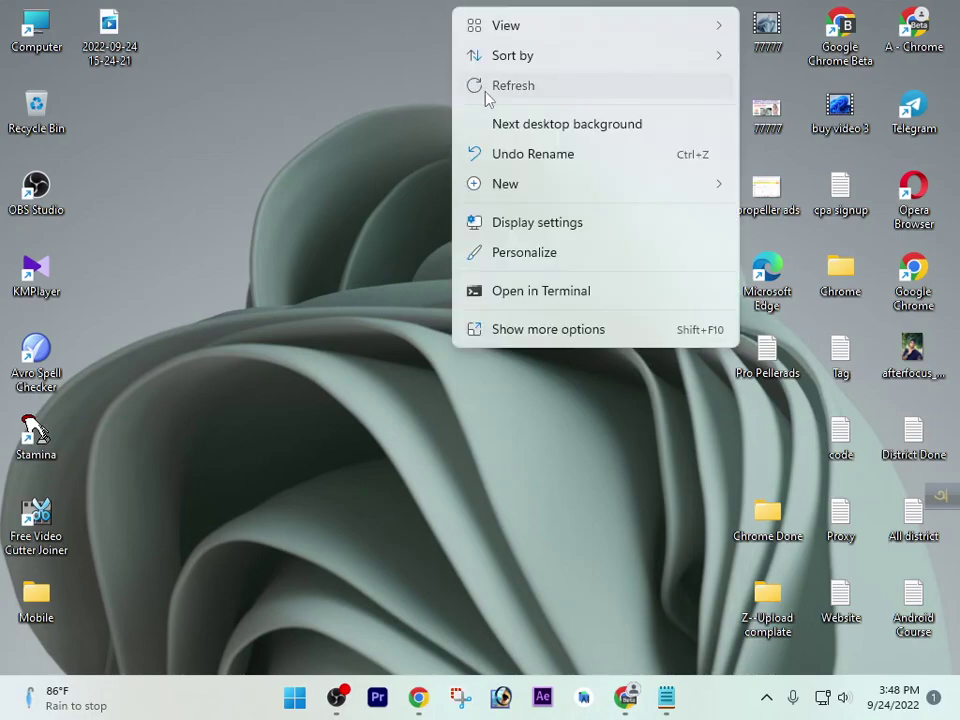
pyautogui.click(500, 87)
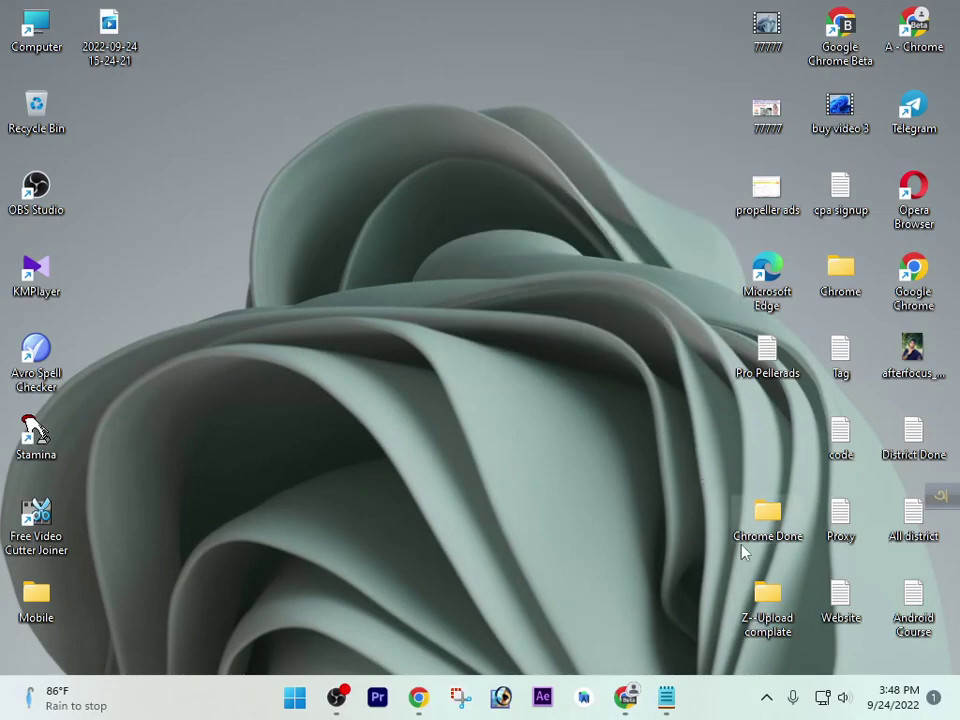
pyautogui.click(666, 697)
pyautogui.click(611, 231)
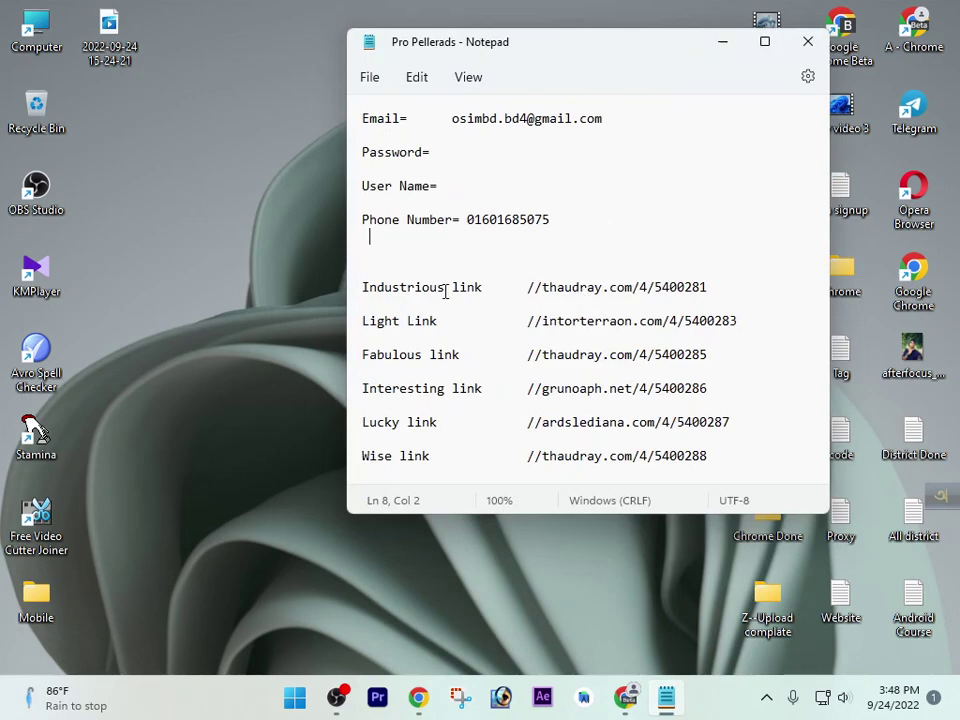
# Copy the thaudray.com/4/5400281 ad link from Notepad and open it in Chrome
pyautogui.moveTo(529, 288); pyautogui.dragTo(718, 288)
pyautogui.hotkey('ctrl', 'c')
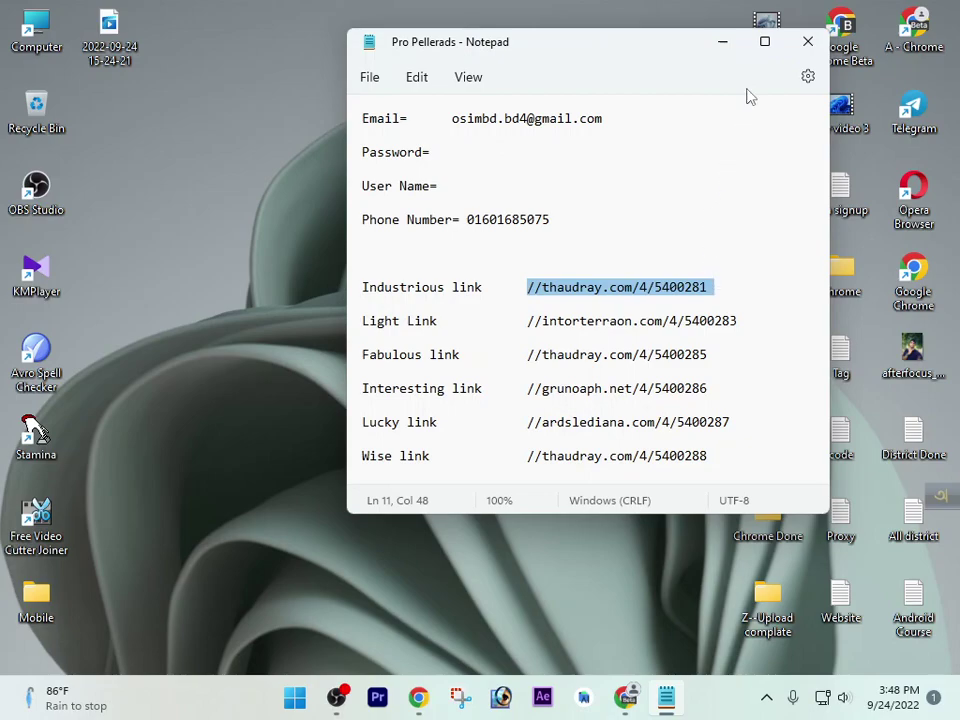
pyautogui.click(723, 42)
pyautogui.click(630, 694)
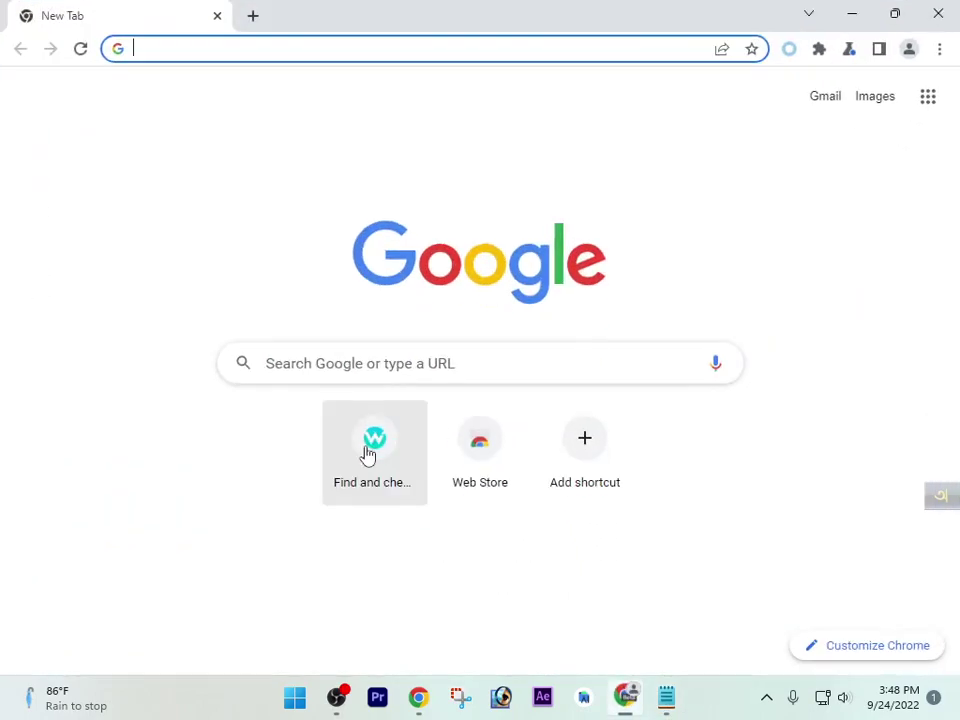
pyautogui.hotkey('ctrl', 'v')
pyautogui.press('Return')
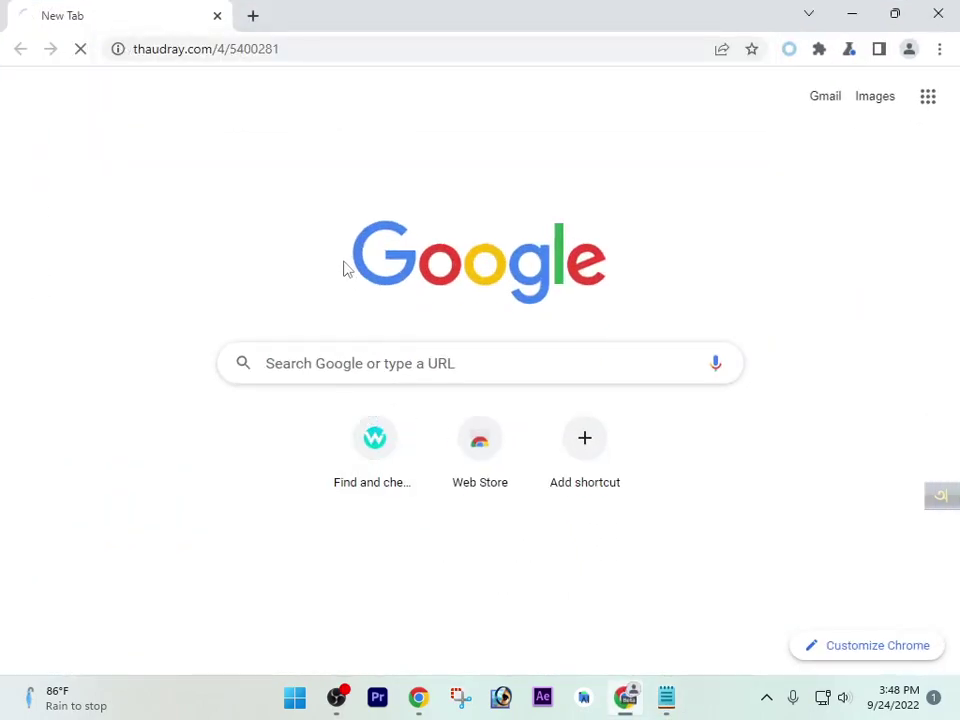
# Open the same thaudray.com ad link in two more new tabs
pyautogui.click(256, 17)
pyautogui.press('super')
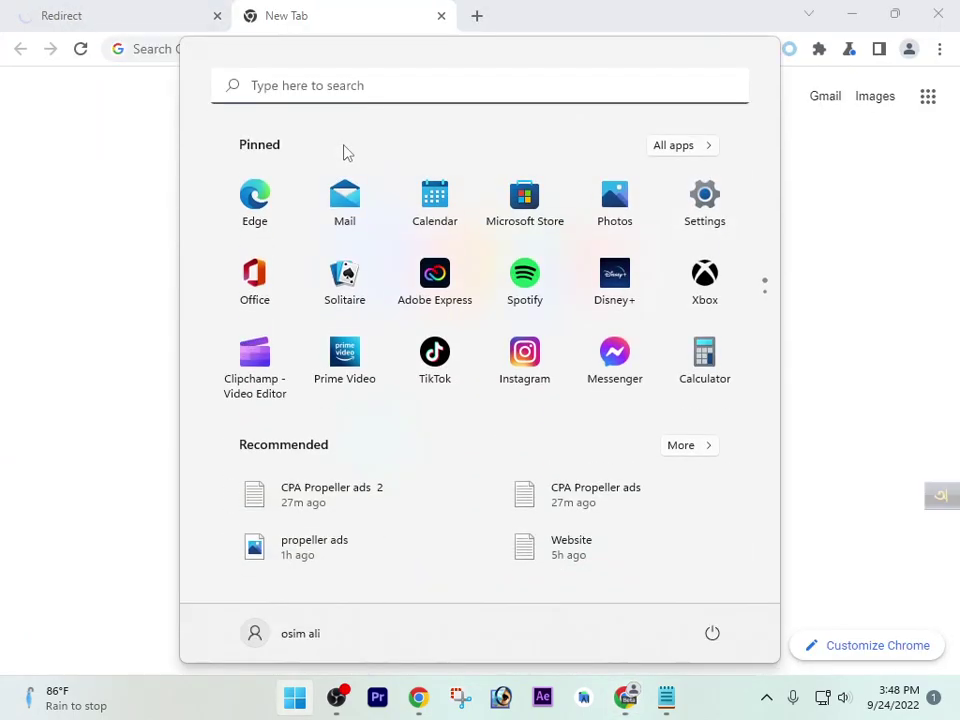
pyautogui.click(180, 147)
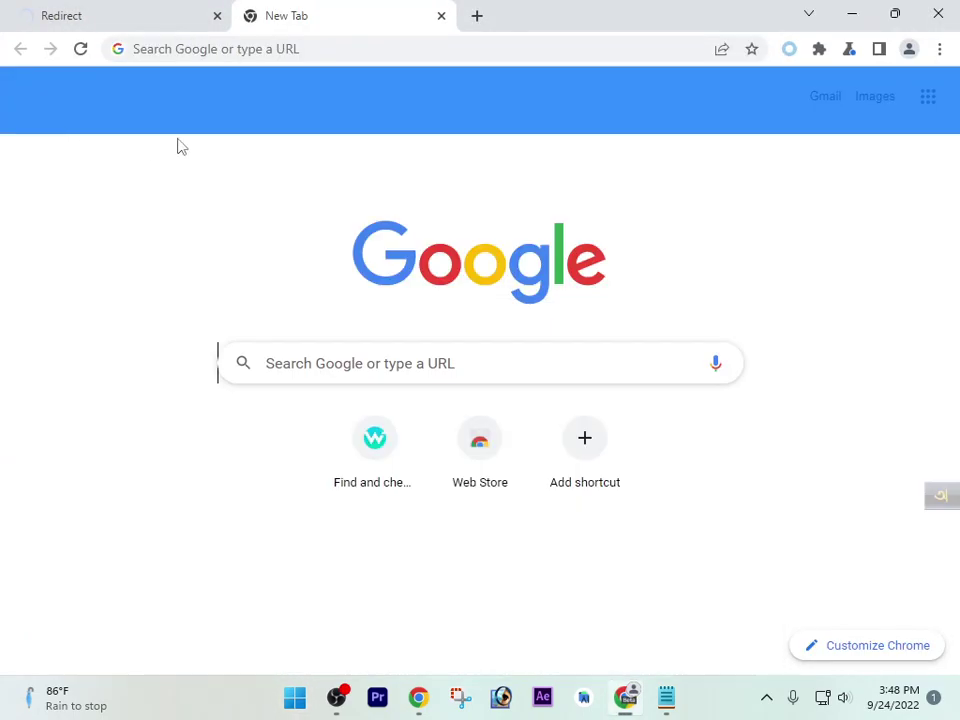
pyautogui.click(283, 47)
pyautogui.hotkey('ctrl', 'v')
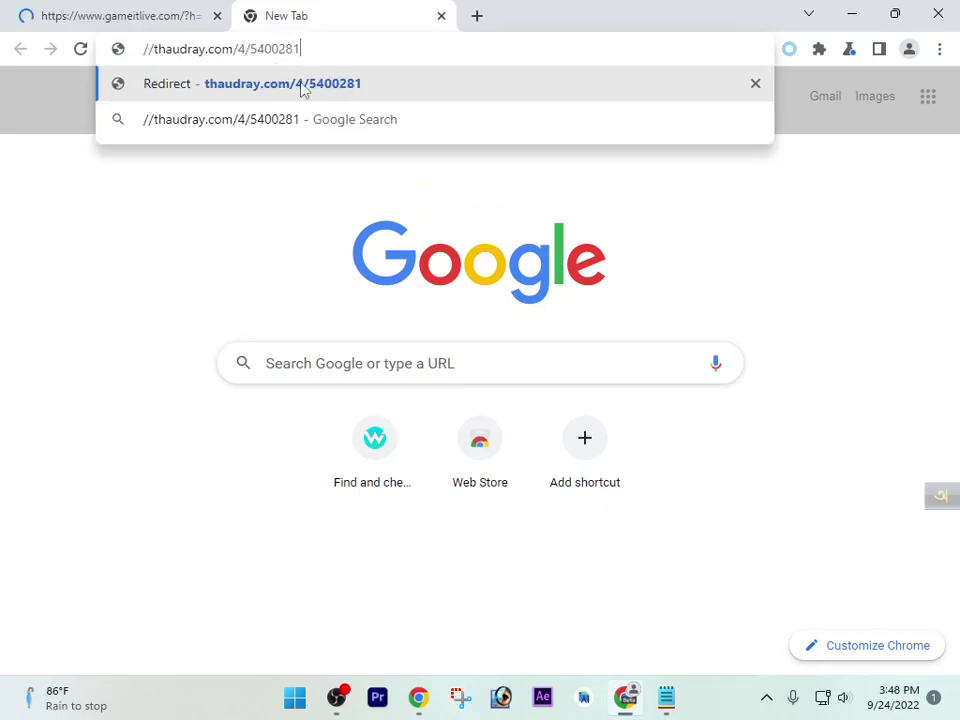
pyautogui.click(302, 88)
pyautogui.click(477, 15)
pyautogui.hotkey('ctrl', 'v')
pyautogui.press('Return')
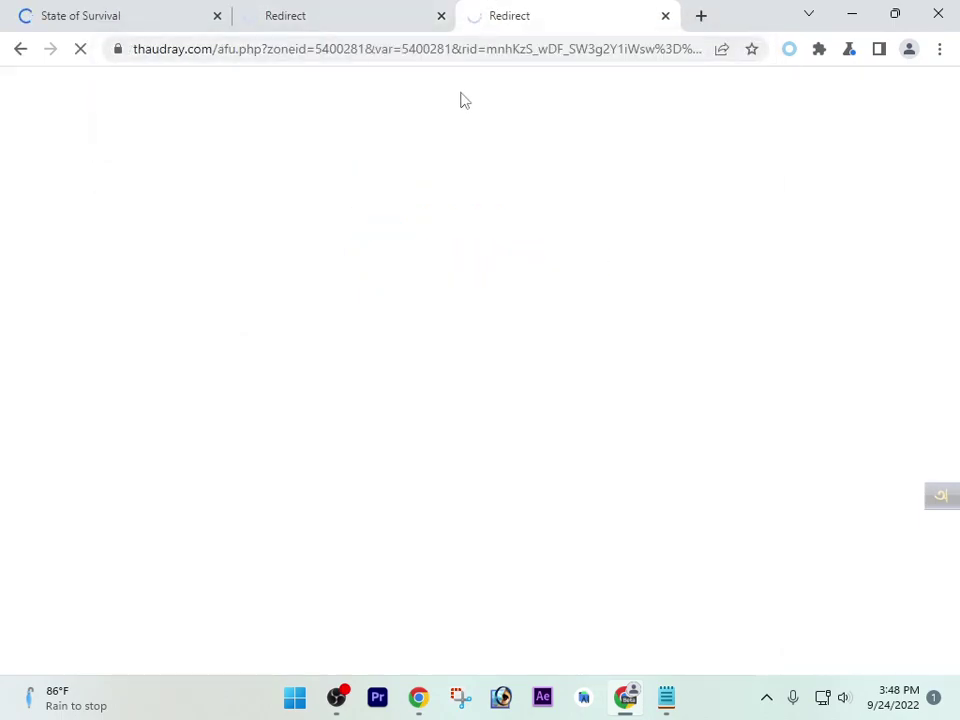
# Close the State of Survival and CrystalBlocker tabs, then open the Skip the Adz store page
pyautogui.click(104, 10)
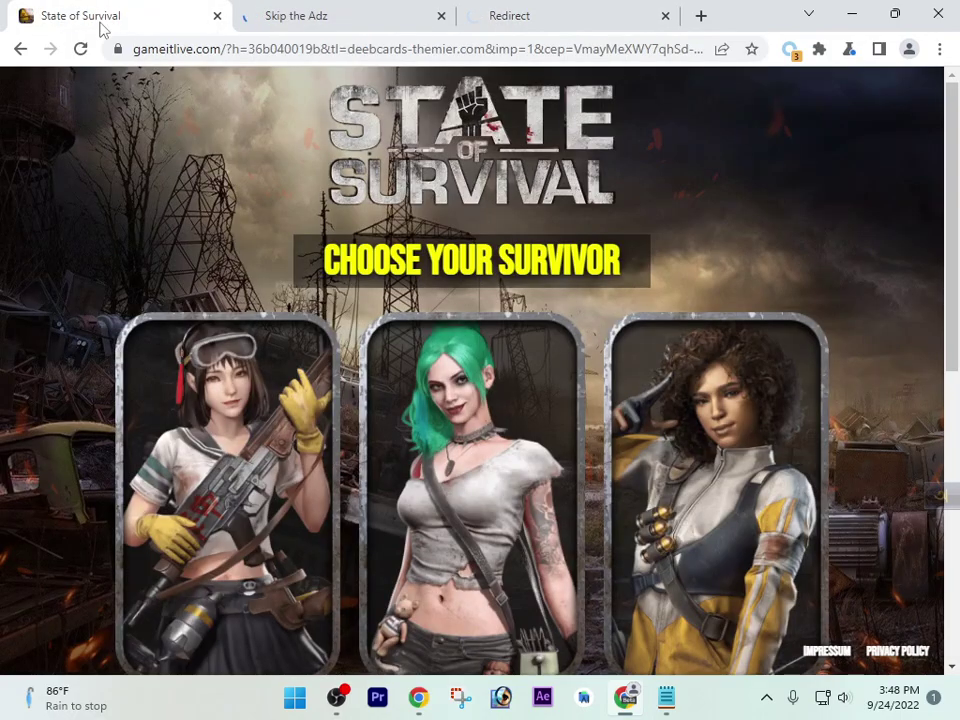
pyautogui.click(555, 10)
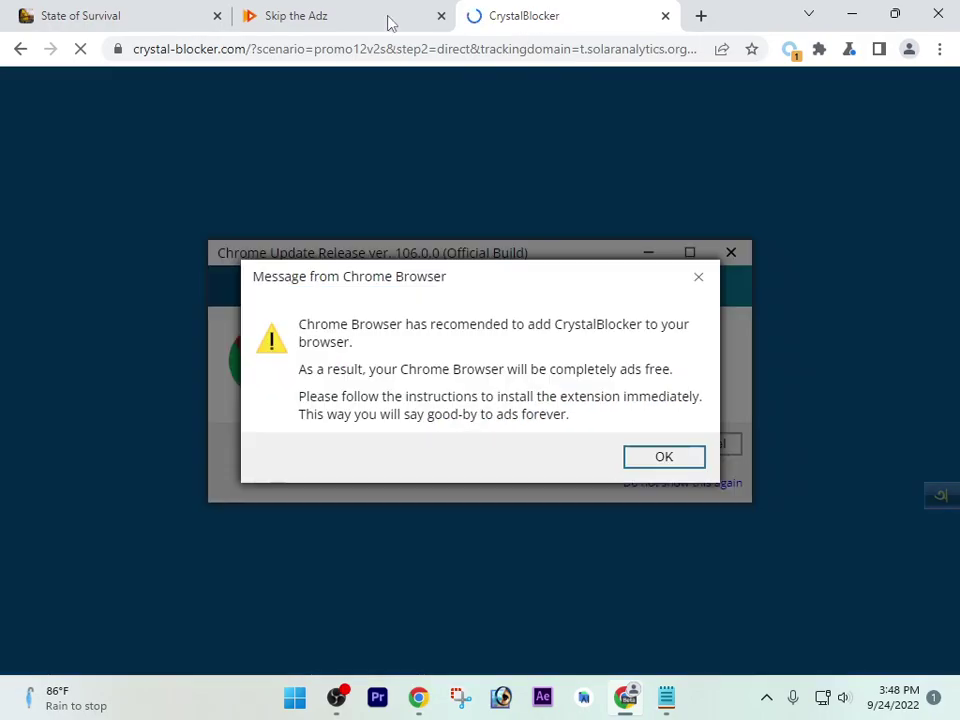
pyautogui.click(388, 18)
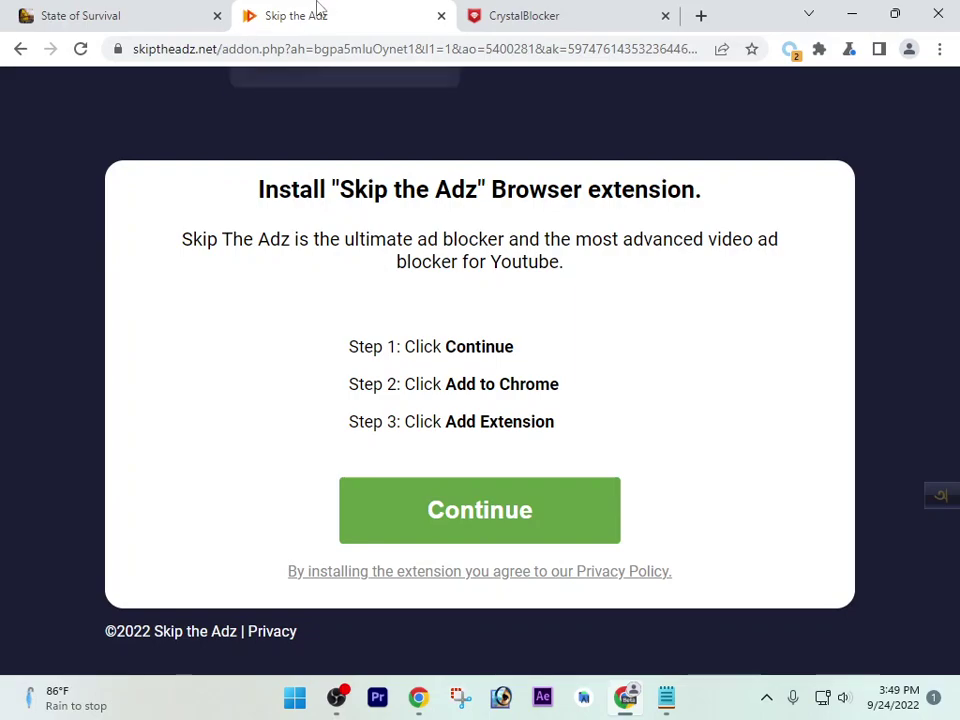
pyautogui.click(100, 15)
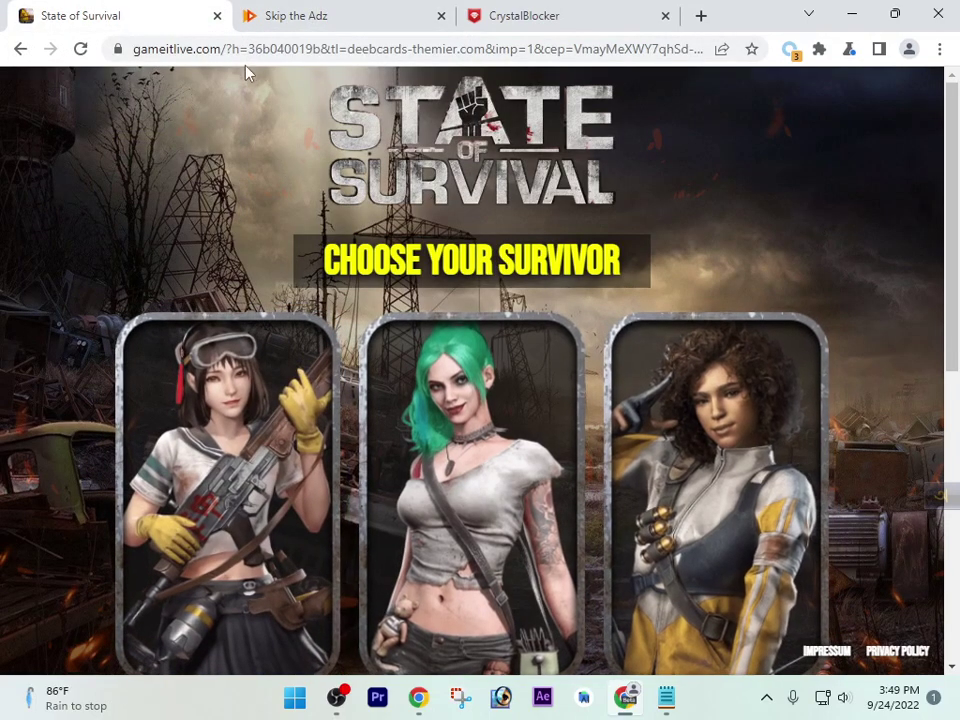
pyautogui.click(217, 15)
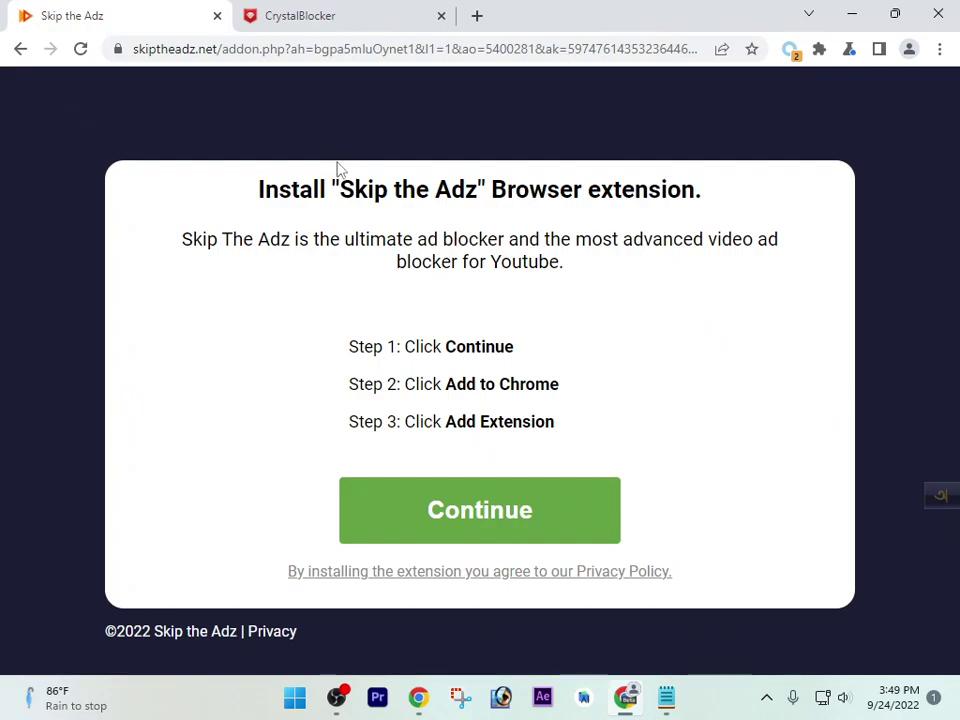
pyautogui.click(321, 8)
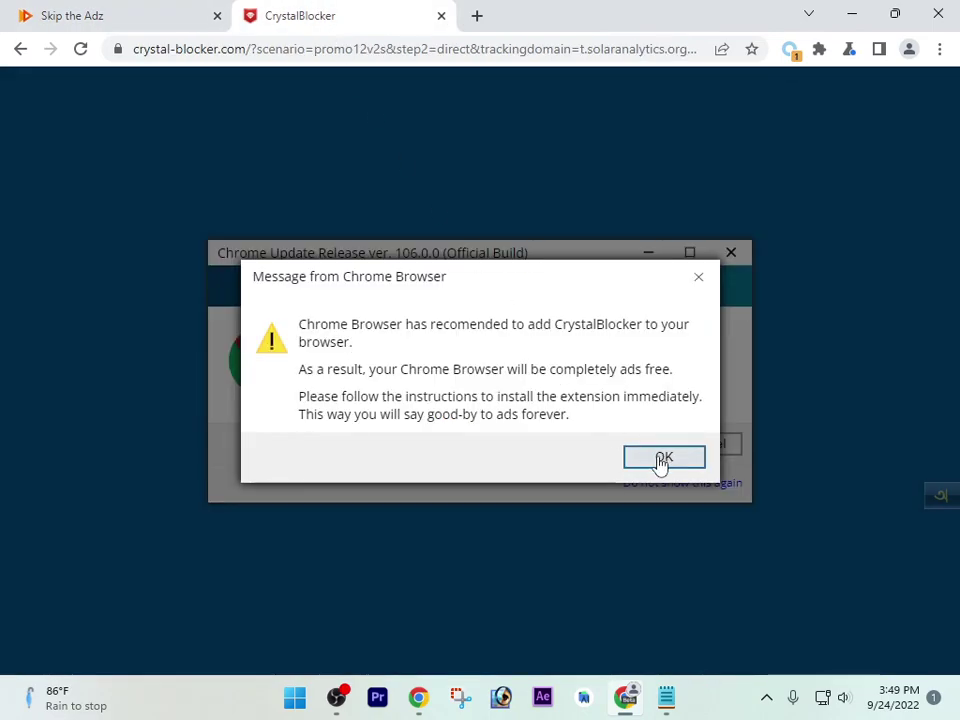
pyautogui.click(90, 26)
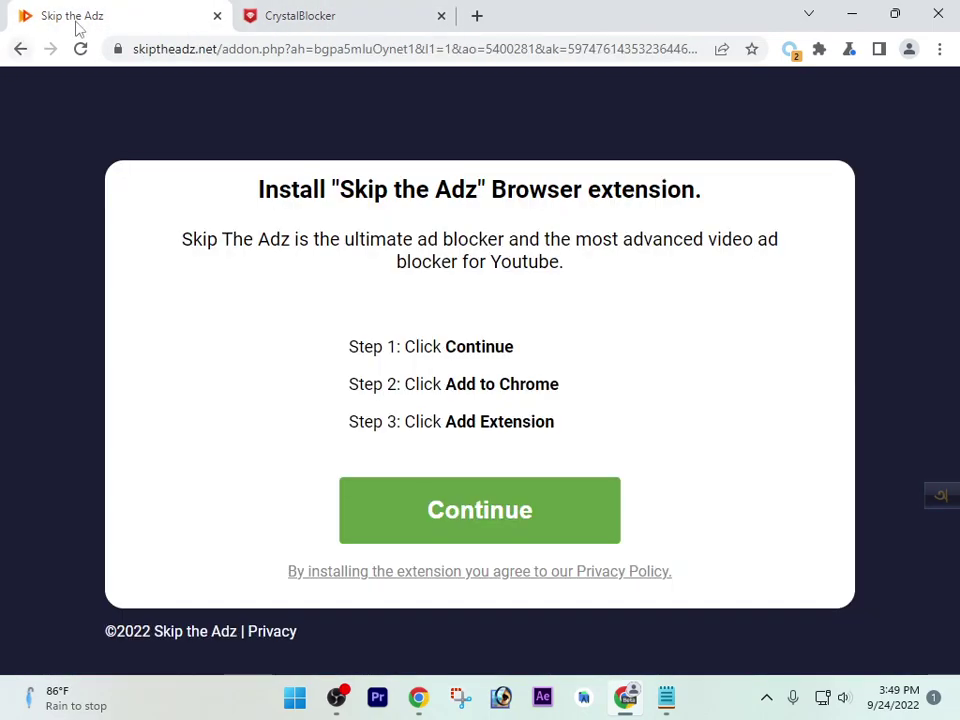
pyautogui.click(442, 16)
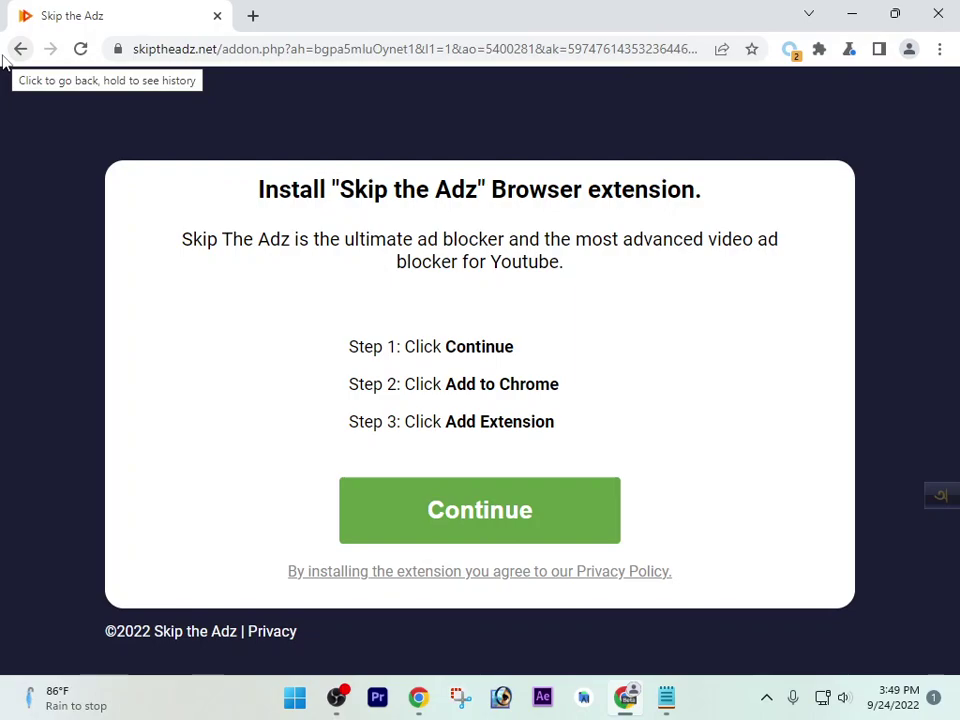
pyautogui.click(560, 542)
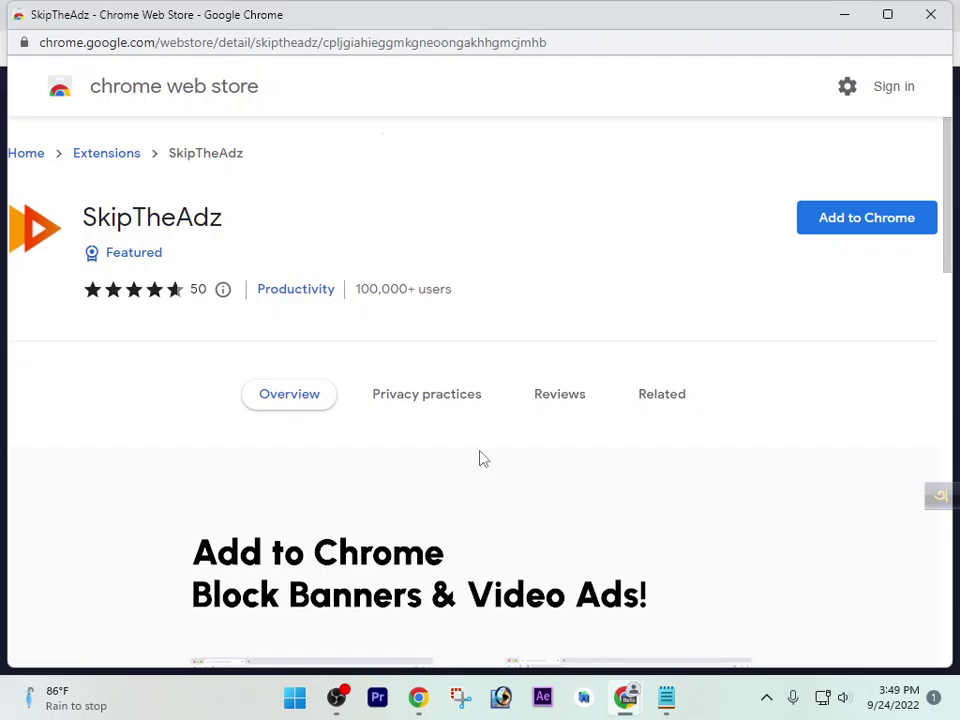
# Add SkipTheAdz to Chrome, dismiss the notice, and confirm it in the Extensions menu
pyautogui.click(888, 217)
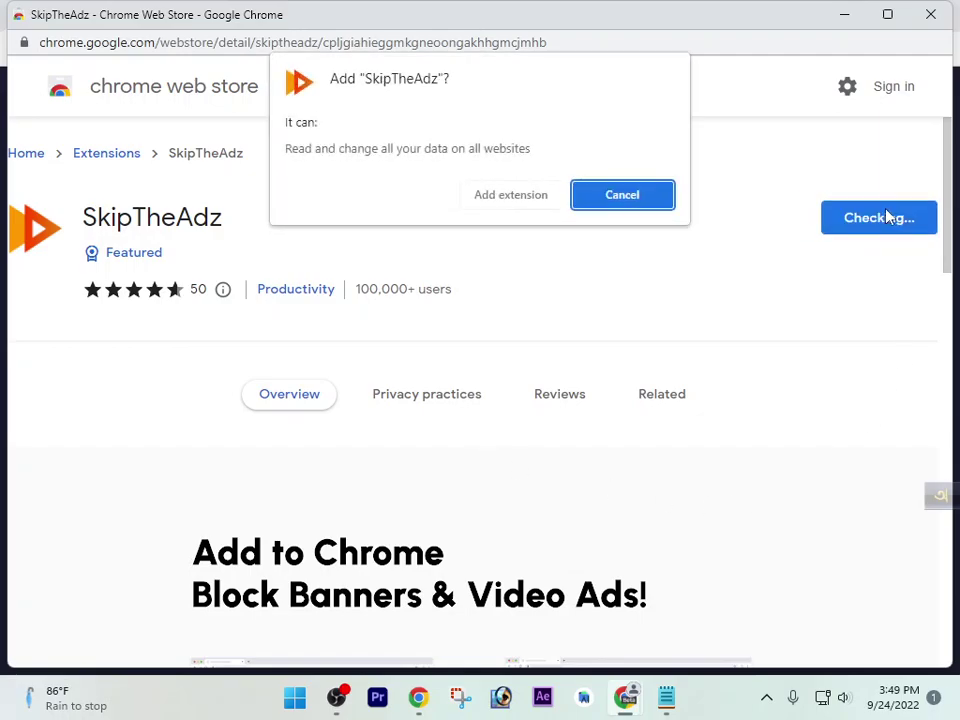
pyautogui.click(521, 204)
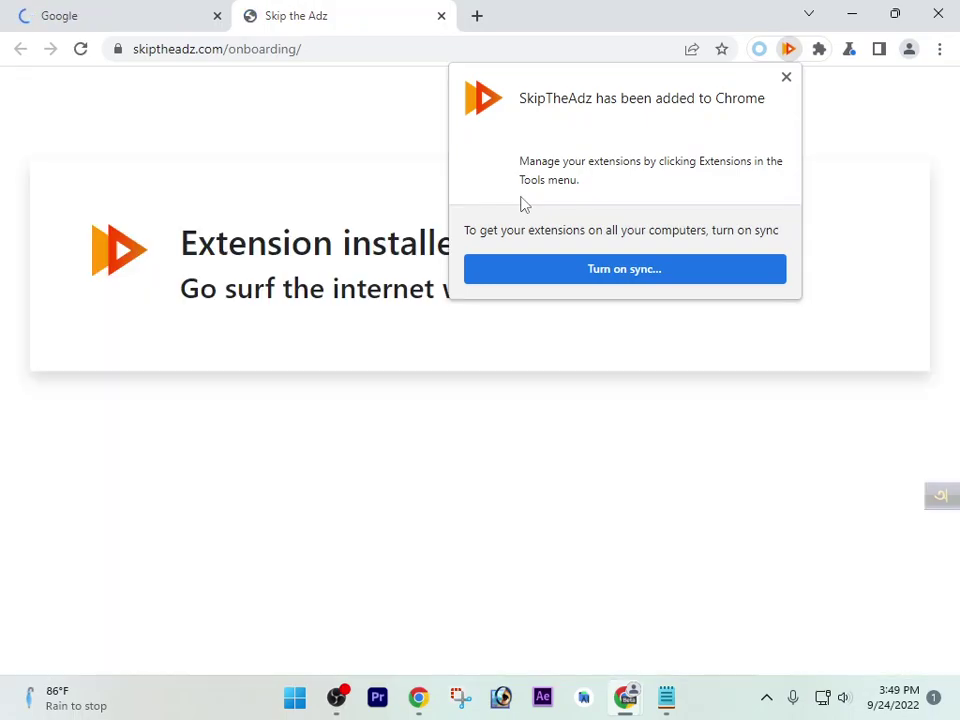
pyautogui.click(786, 78)
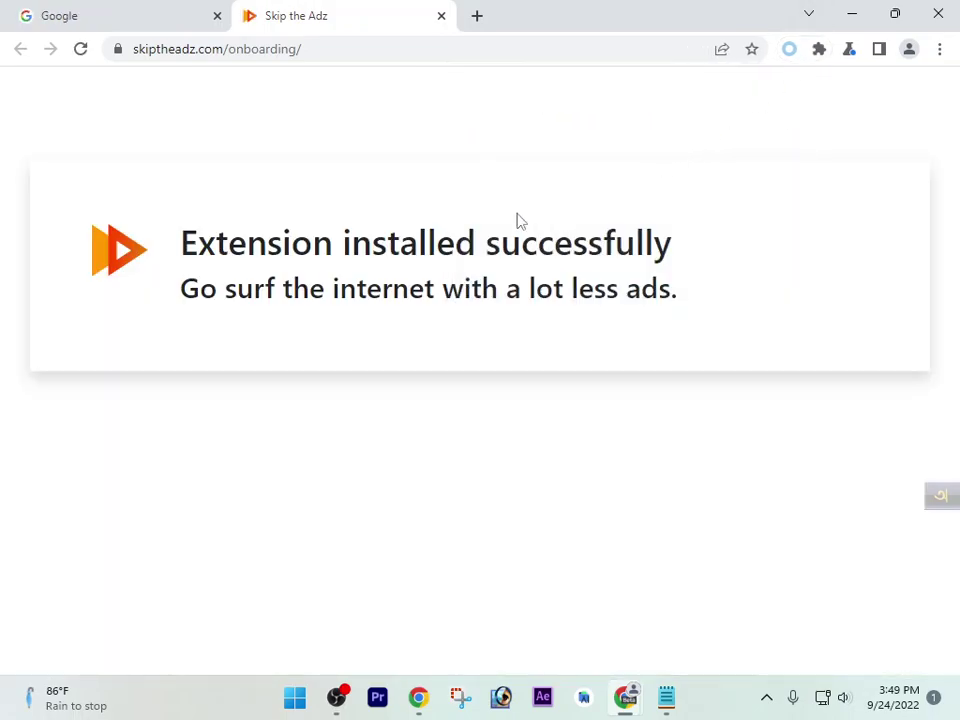
pyautogui.click(820, 50)
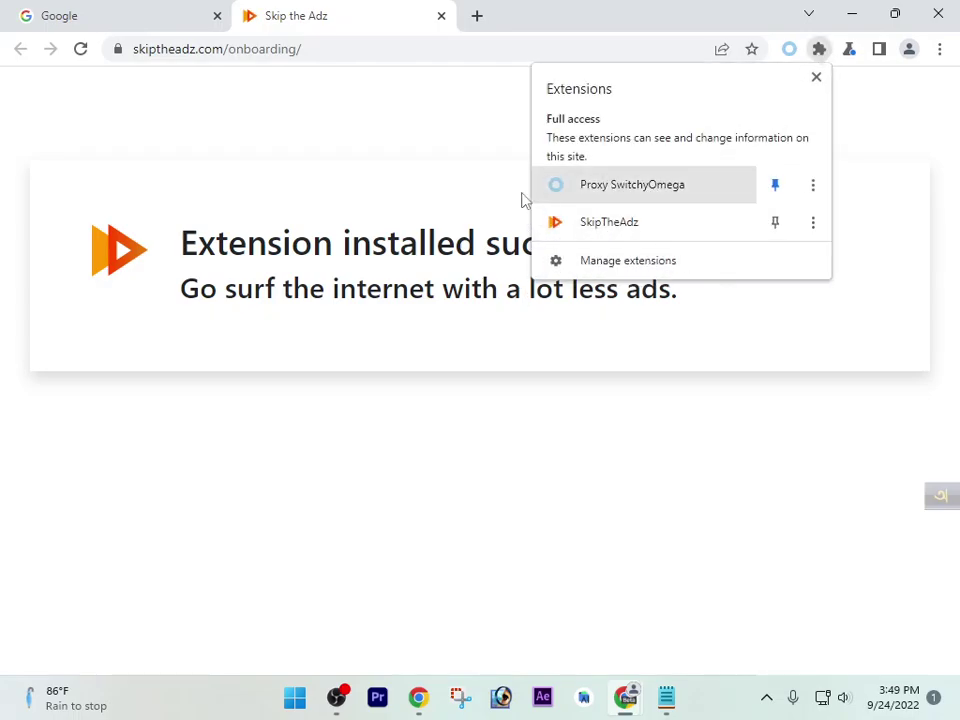
pyautogui.click(470, 187)
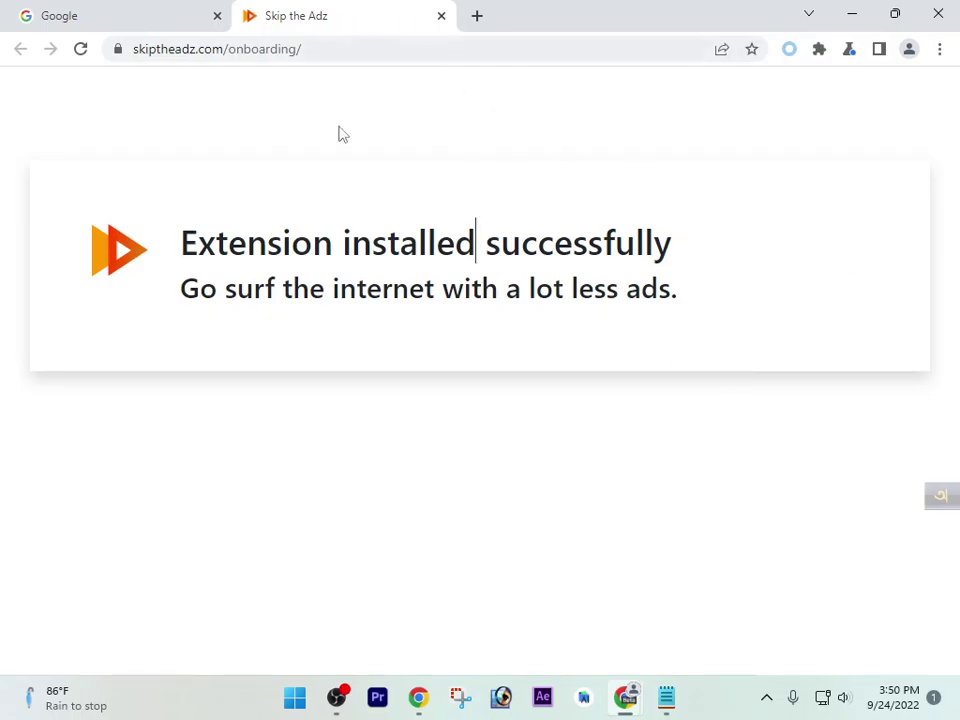
# Switch to the Google tab, check the Extensions menu, and add a New Tab
pyautogui.click(199, 22)
pyautogui.click(819, 56)
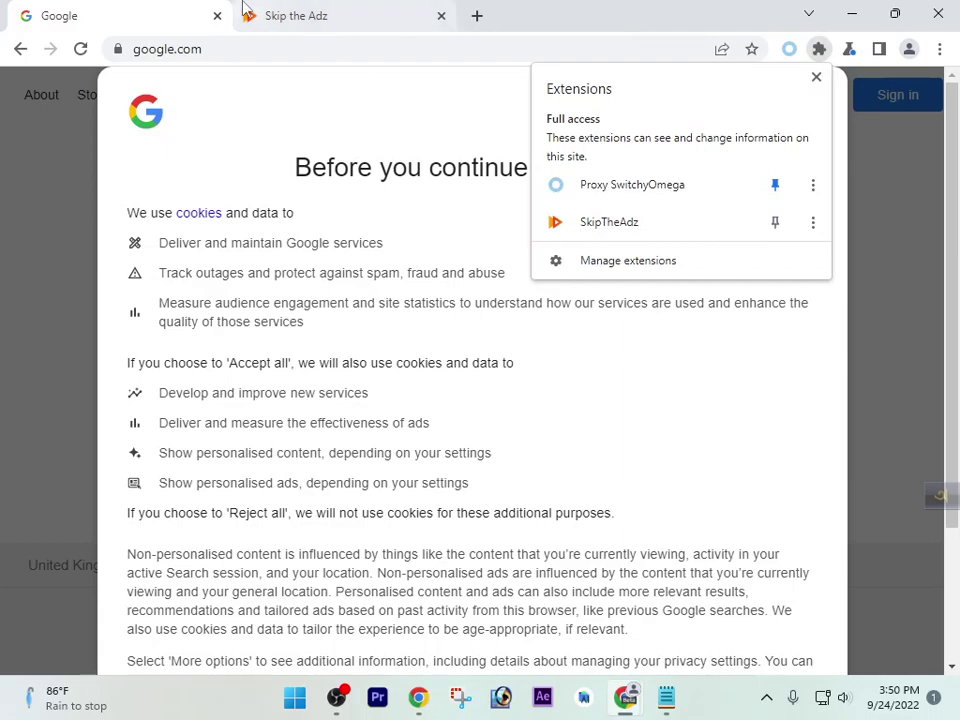
pyautogui.click(477, 15)
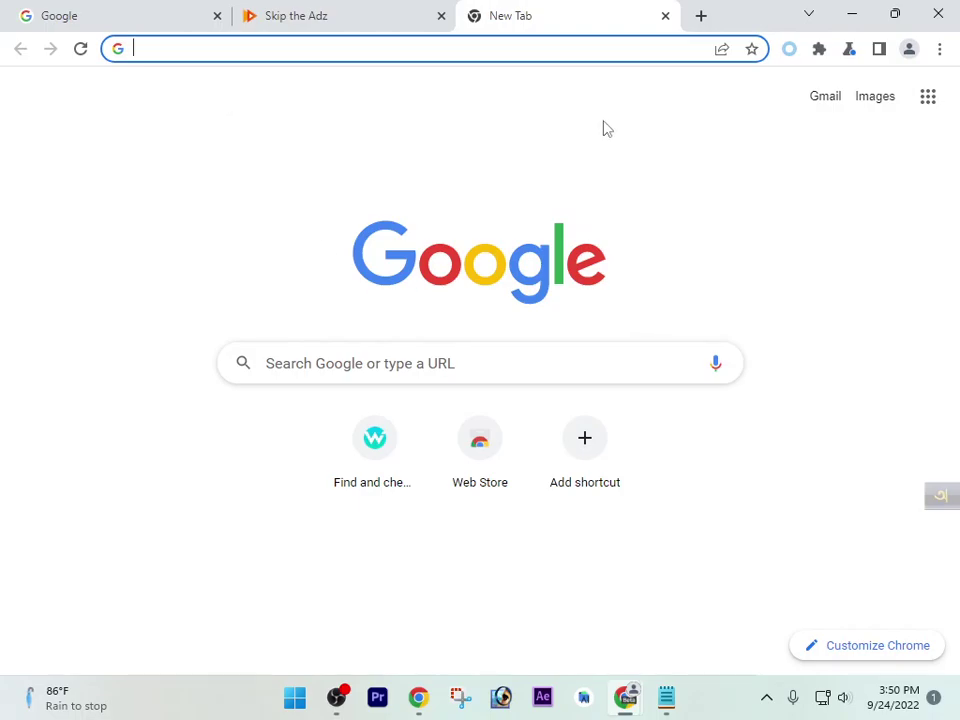
# Search Google for '0.20 usd to bdt' and accept the cookie notice
pyautogui.click(513, 359)
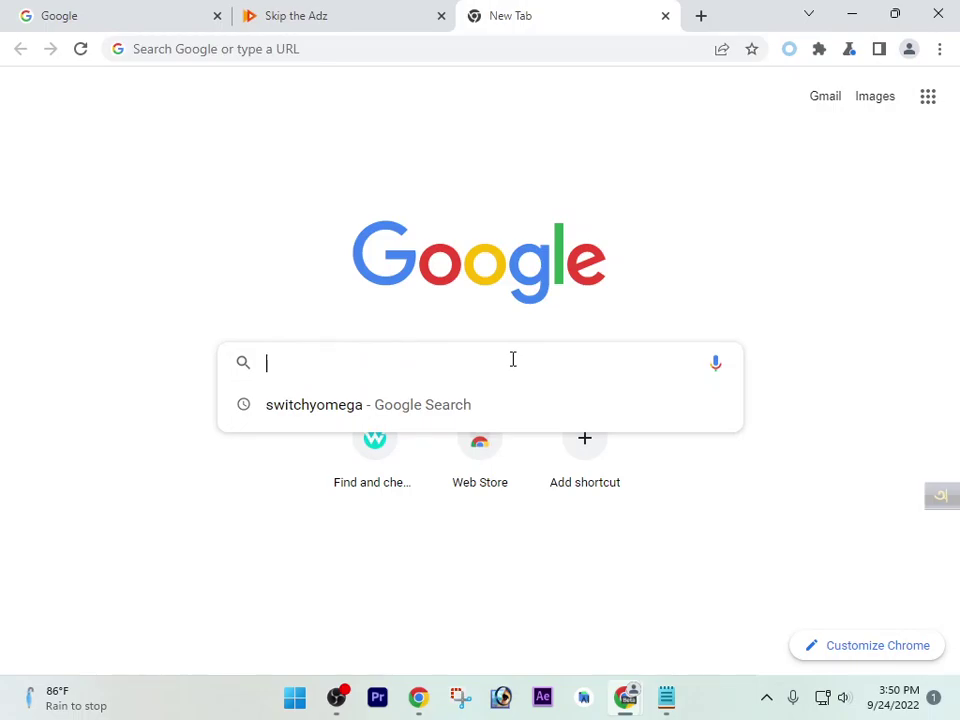
pyautogui.write('0')
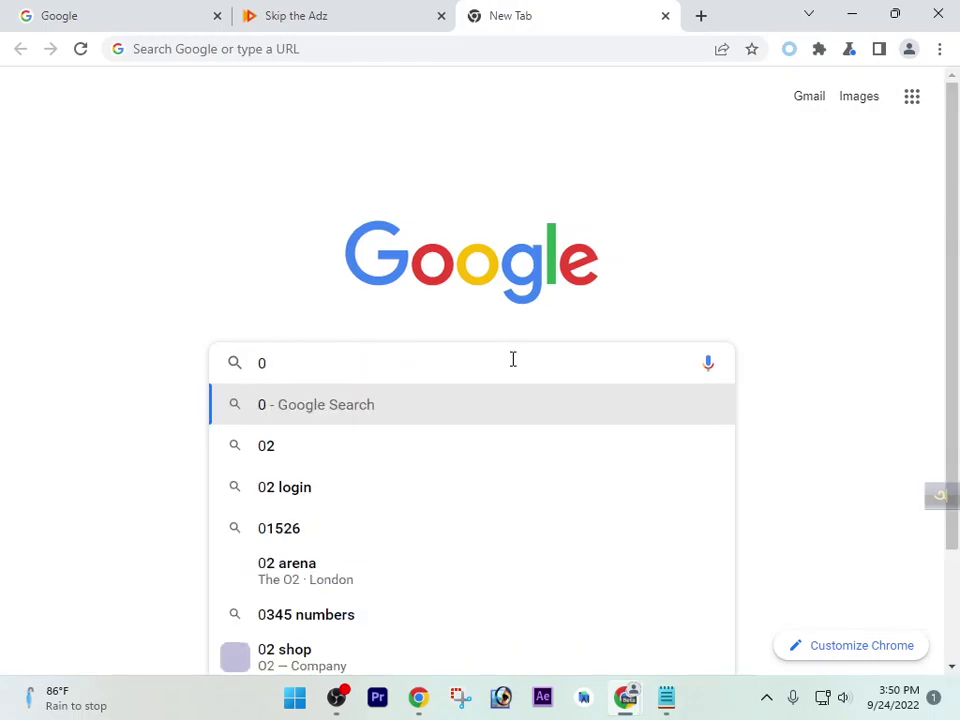
pyautogui.write('.20')
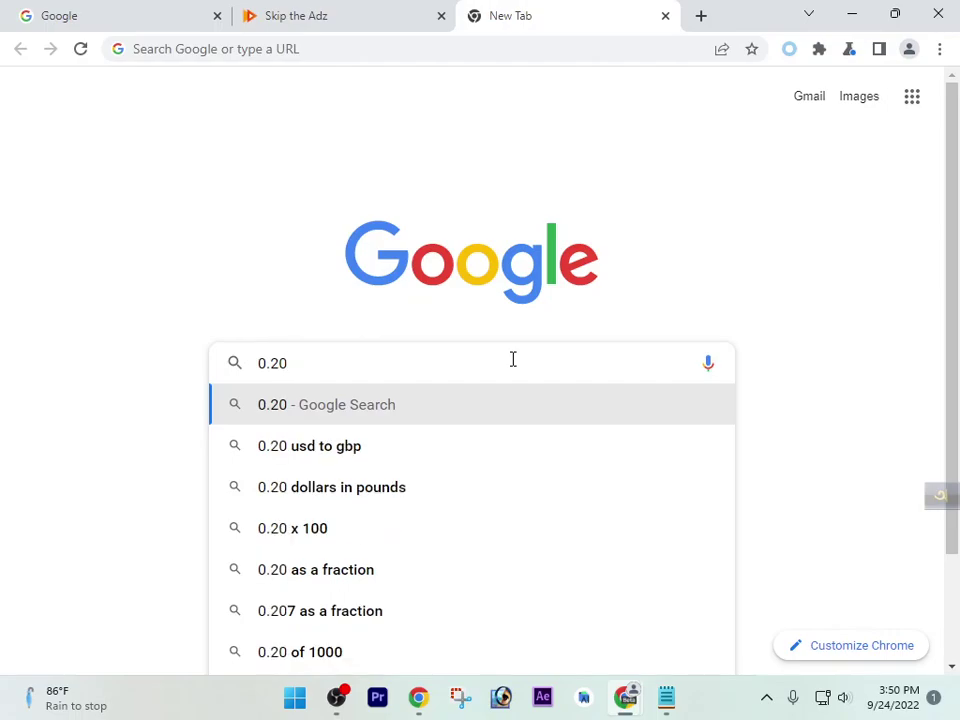
pyautogui.write('usd to bdt')
pyautogui.press('Return')
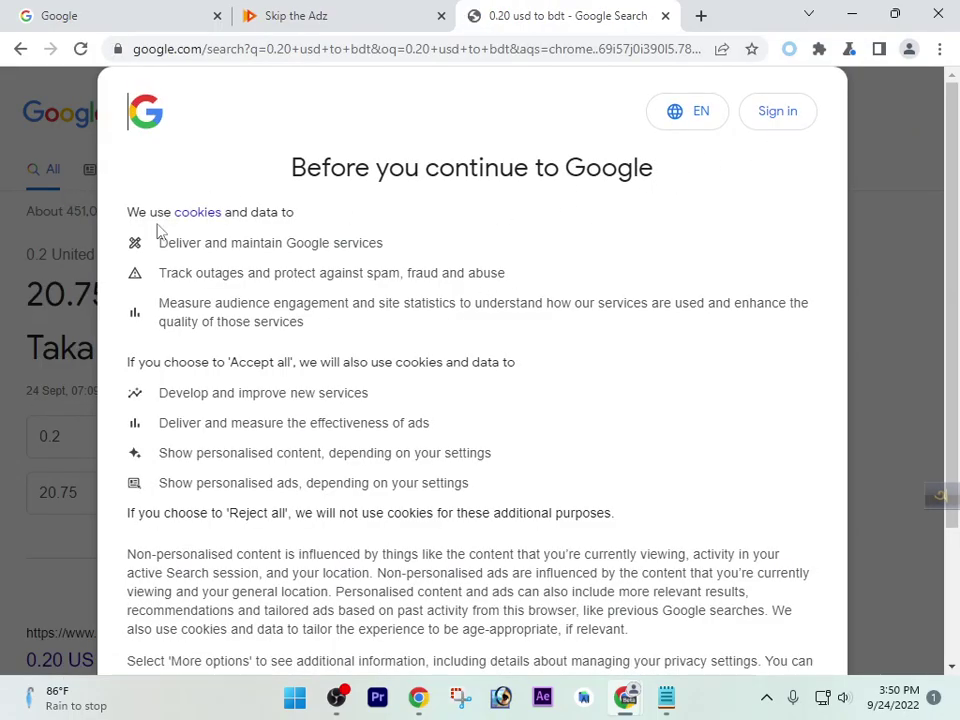
pyautogui.scroll(-2, 700, 630)
pyautogui.click(561, 567)
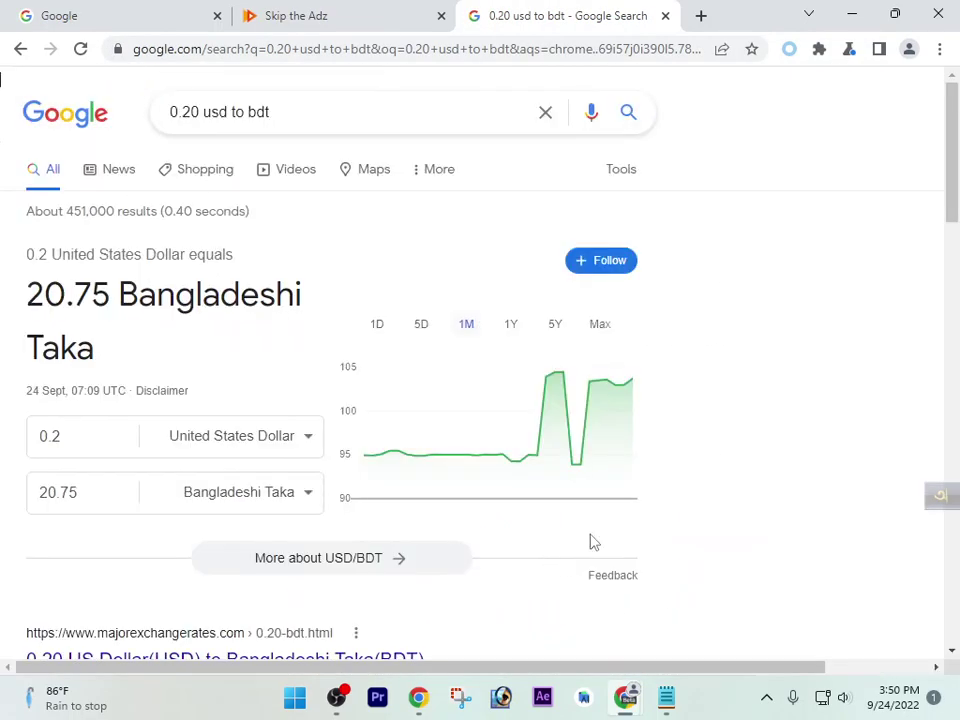
# Change the query amount from 0.20 to 0.10 and rerun the conversion
pyautogui.doubleClick(199, 113)
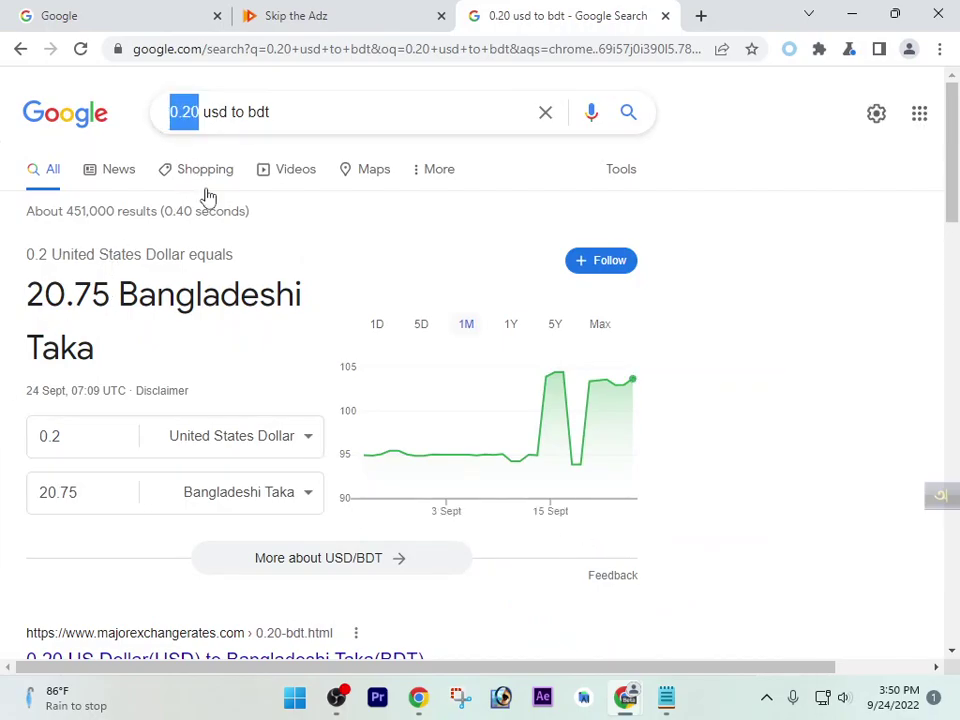
pyautogui.moveTo(68, 294); pyautogui.dragTo(14, 311)
pyautogui.click(78, 307)
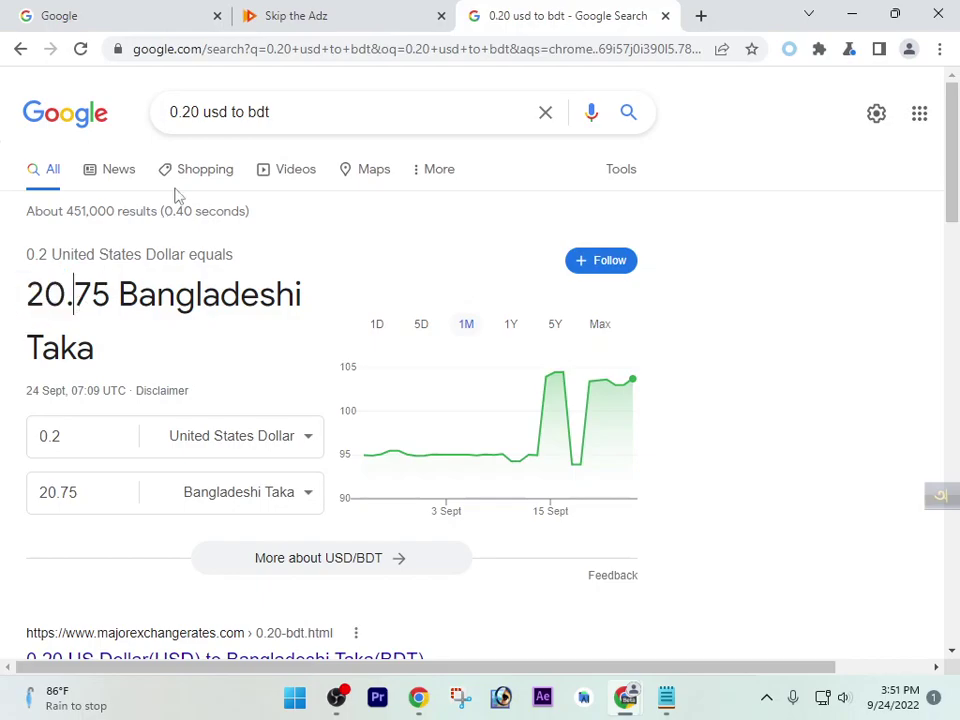
pyautogui.moveTo(199, 113); pyautogui.dragTo(150, 125)
pyautogui.click(77, 306)
pyautogui.click(193, 113)
pyautogui.press('BackSpace')
pyautogui.write('1')
pyautogui.press('Return')
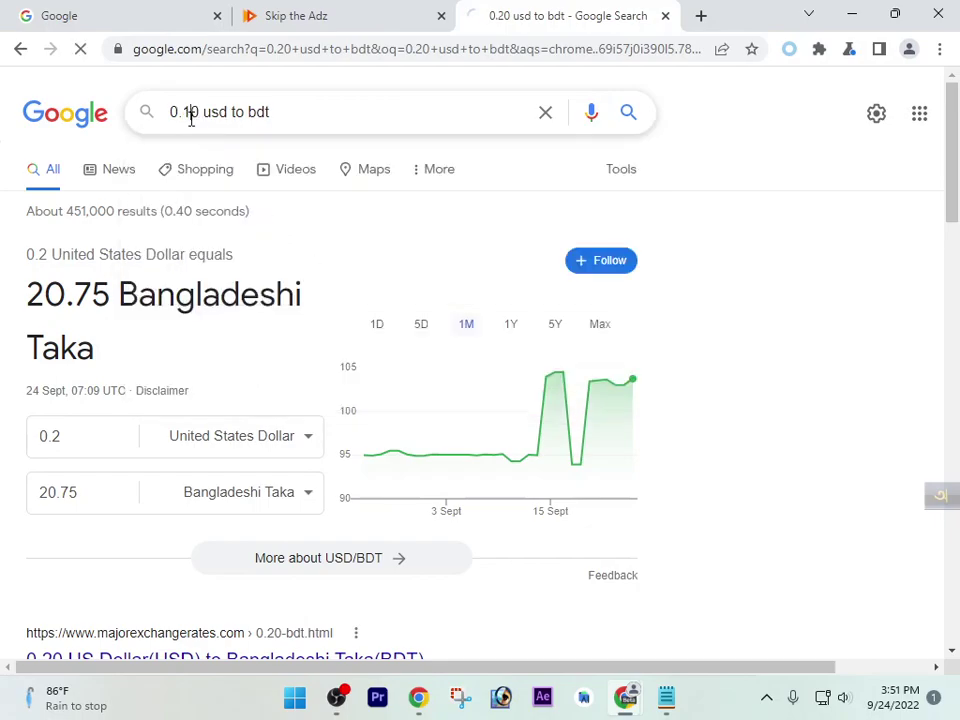
# Change the amount to 5 USD and highlight the 518.75 taka result
pyautogui.moveTo(24, 300); pyautogui.dragTo(128, 338)
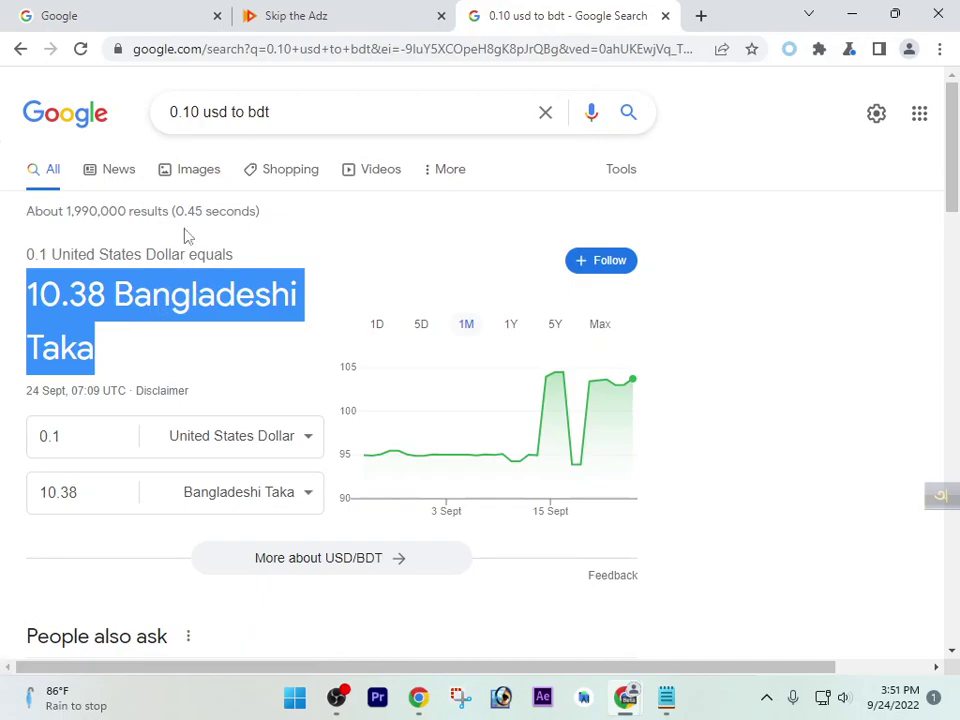
pyautogui.moveTo(197, 112); pyautogui.dragTo(156, 124)
pyautogui.write('5')
pyautogui.press('Return')
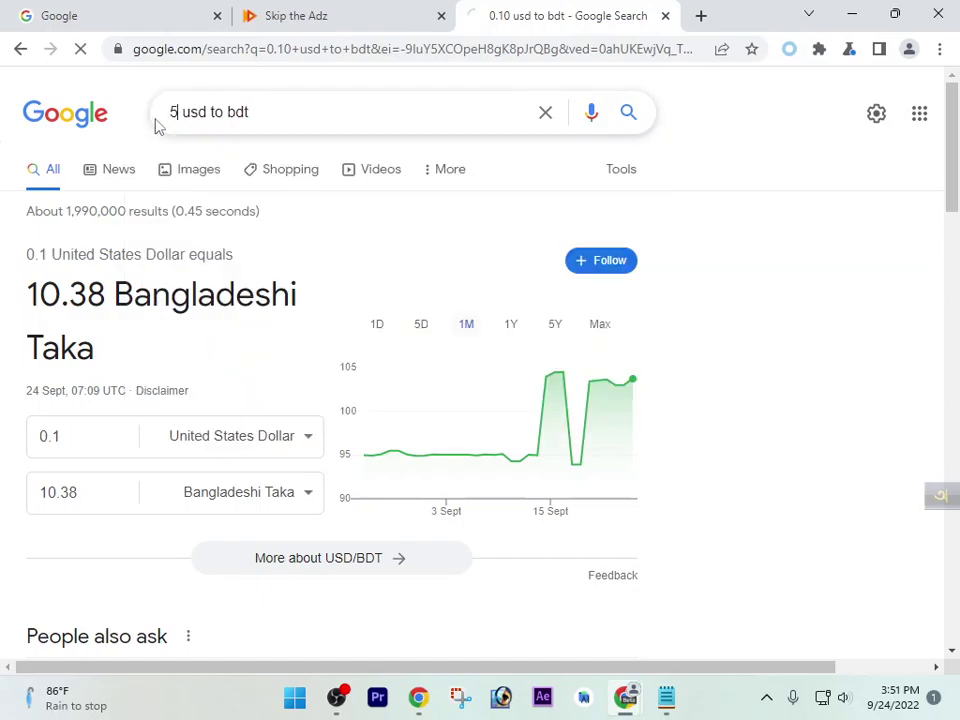
pyautogui.moveTo(27, 296); pyautogui.dragTo(88, 292)
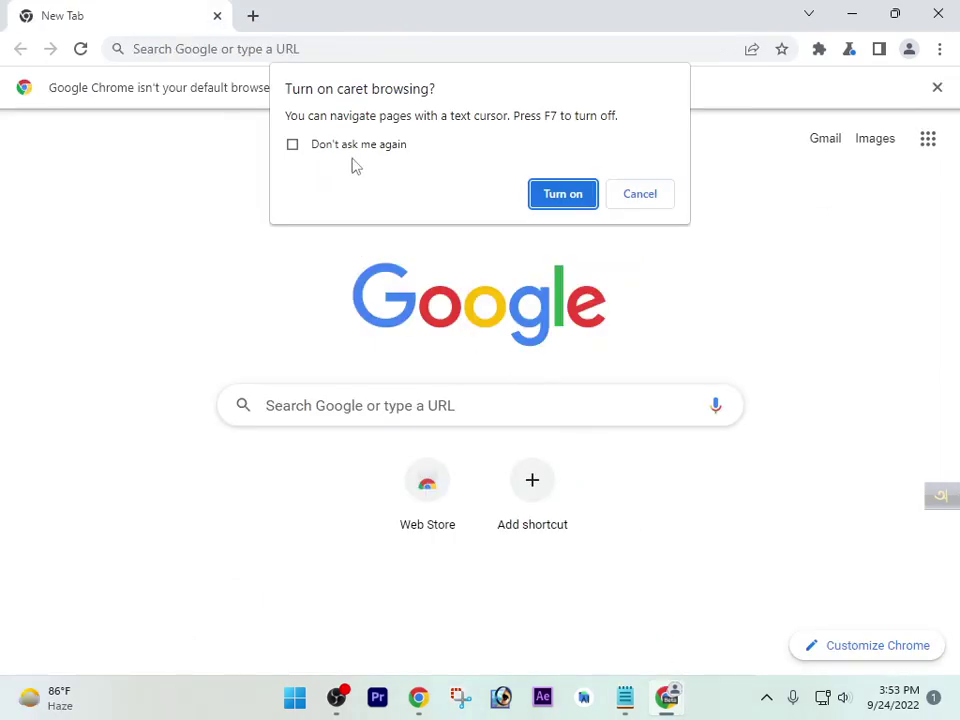
pyautogui.click(292, 144)
# Accept the caret browsing prompt and pin Proxy SwitchyOmega to the toolbar
pyautogui.click(572, 192)
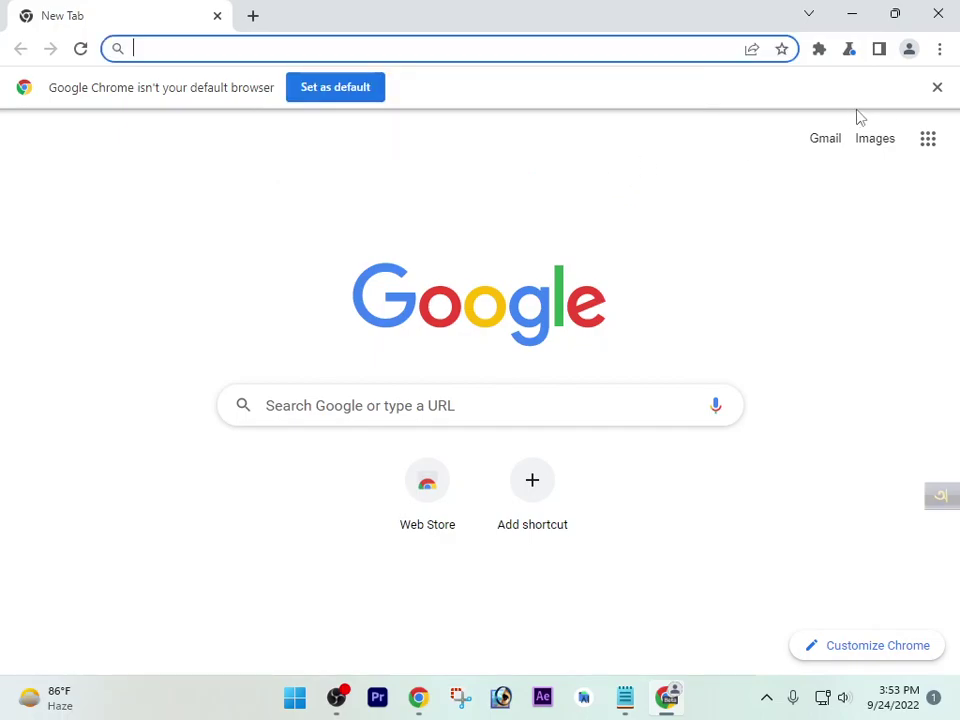
pyautogui.click(818, 55)
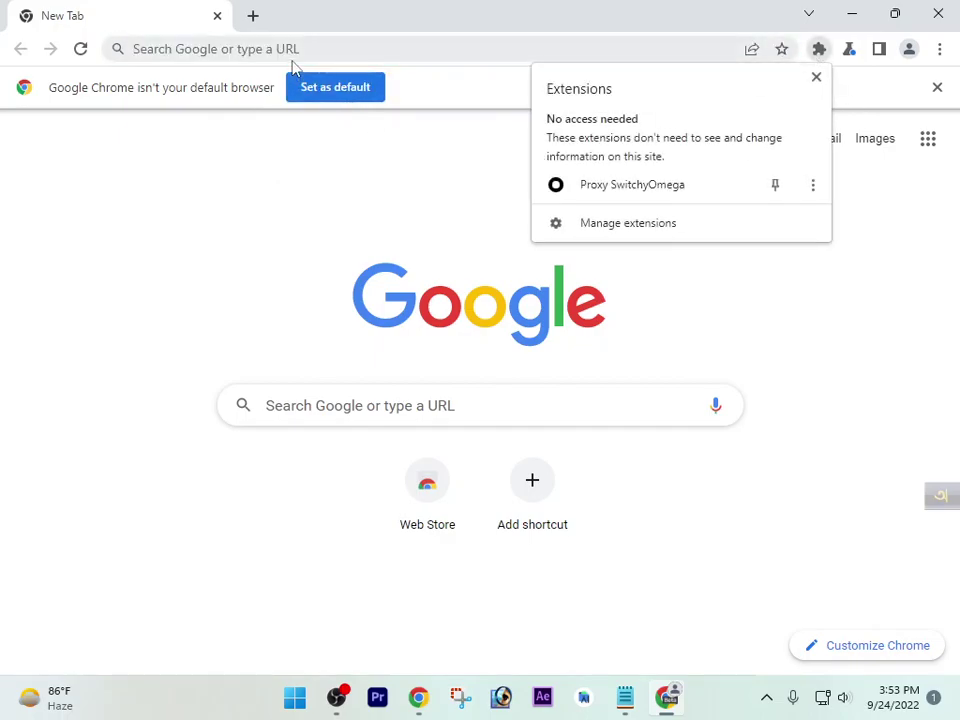
pyautogui.click(624, 283)
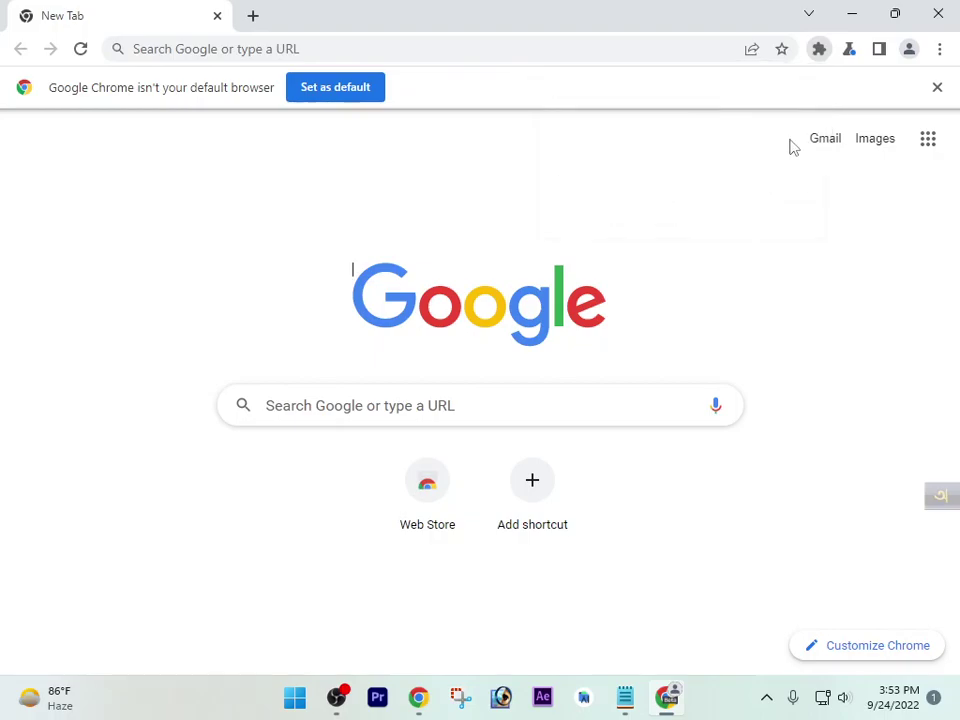
pyautogui.click(819, 48)
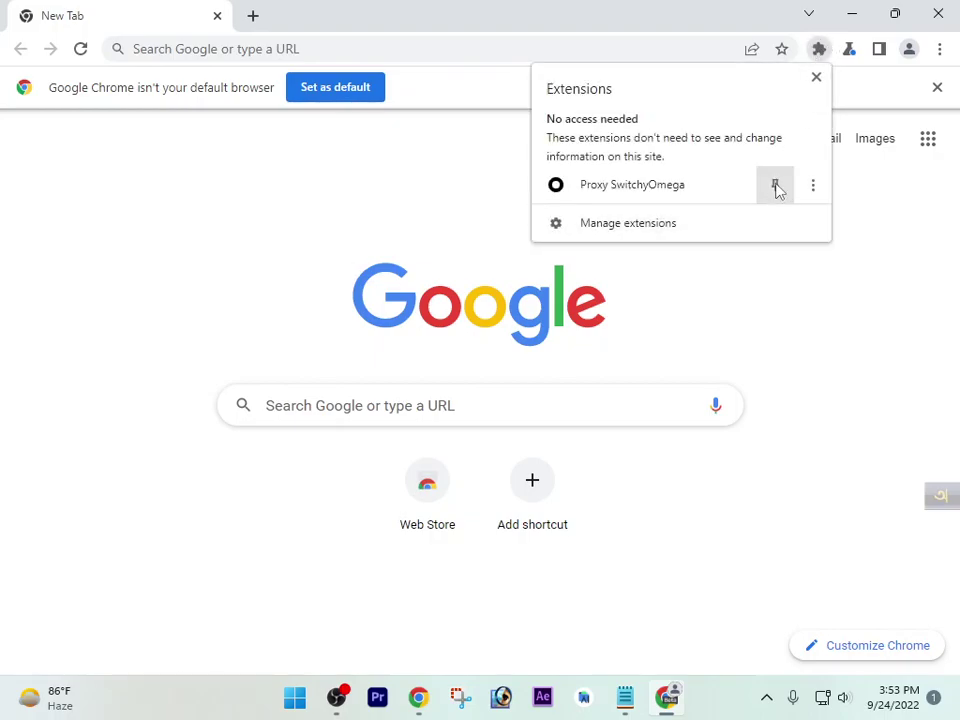
pyautogui.click(775, 186)
# Switch SwitchyOmega to the proxy profile and open its Options page
pyautogui.click(789, 50)
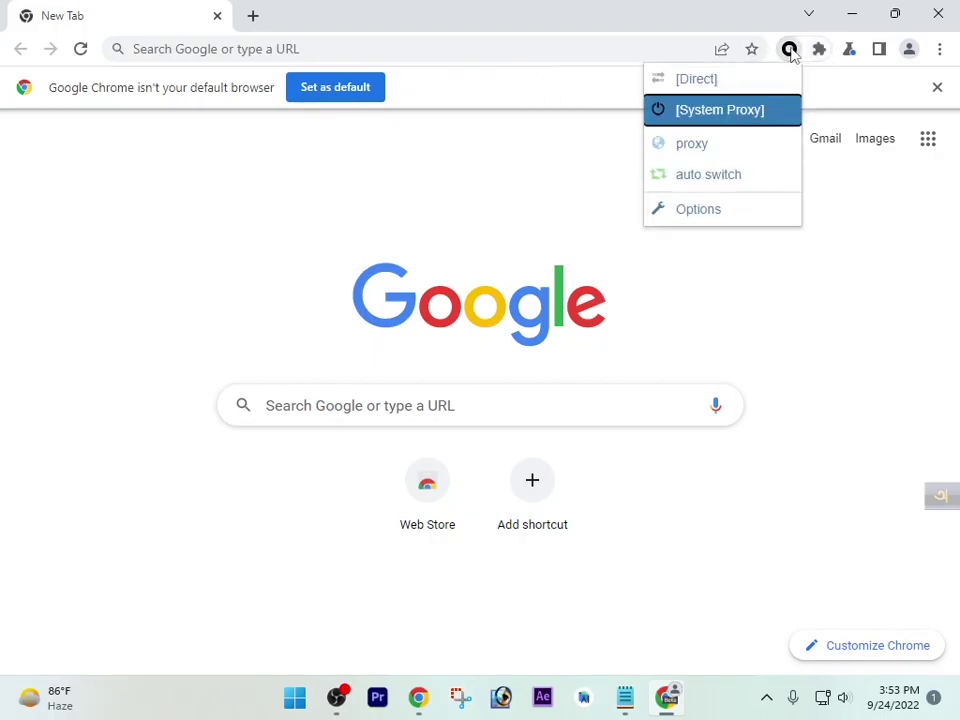
pyautogui.click(711, 145)
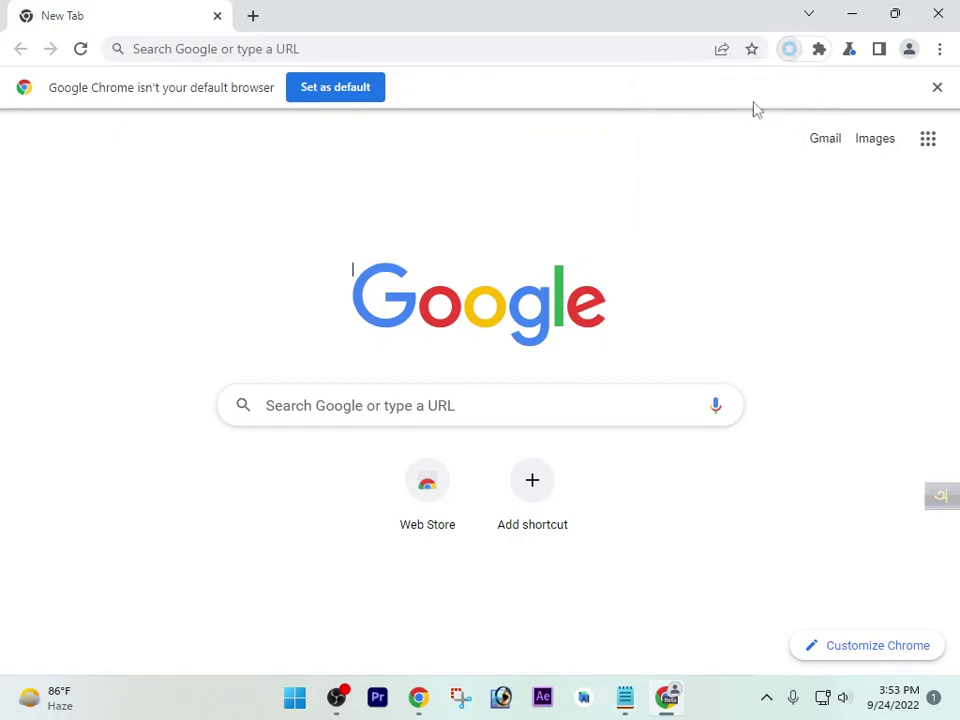
pyautogui.click(789, 55)
pyautogui.click(716, 213)
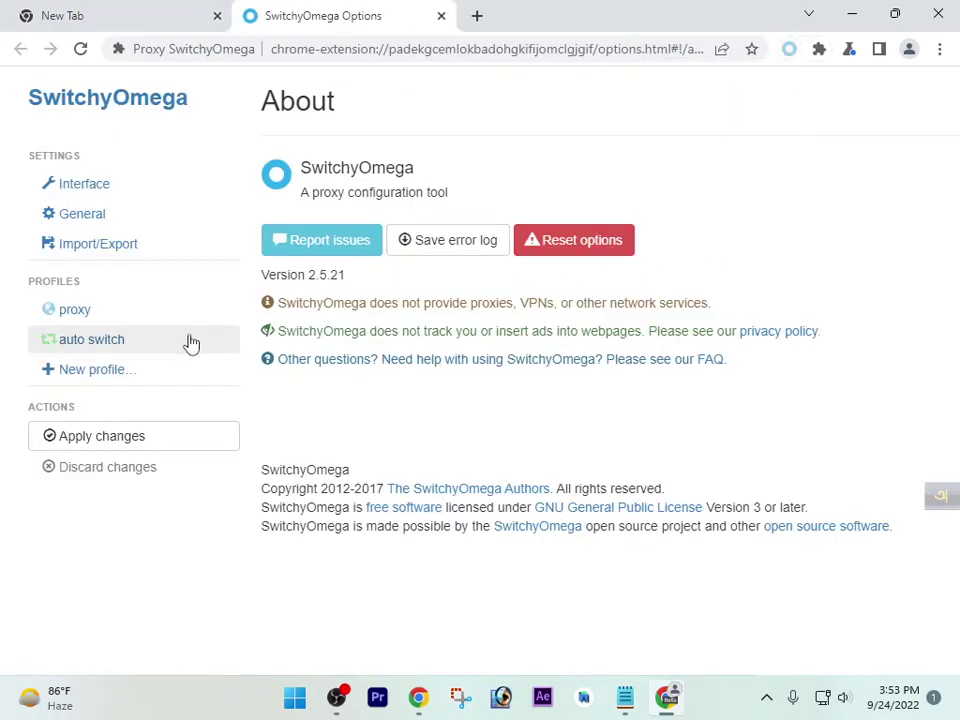
# Set the proxy profile's protocol to SOCKS5 and paste 190.2.136.36:49349 into Server
pyautogui.click(90, 311)
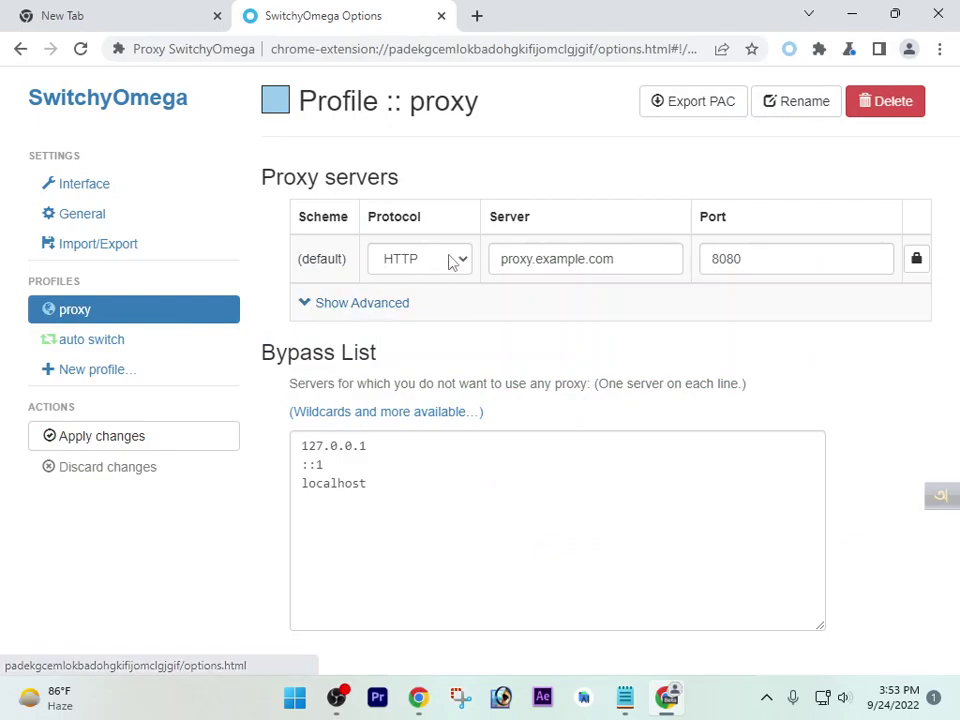
pyautogui.click(446, 262)
pyautogui.click(428, 350)
pyautogui.tripleClick(541, 255)
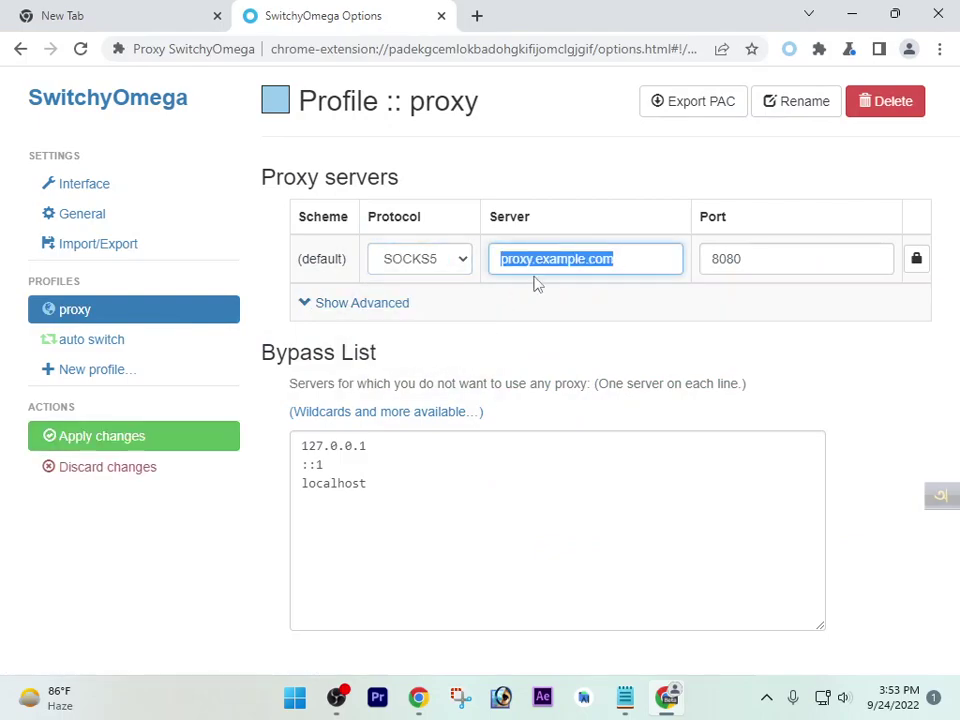
pyautogui.write('190.2.136.36:49349')
# Move 49349 from the server field into Port and apply the changes
pyautogui.moveTo(578, 260); pyautogui.dragTo(621, 258)
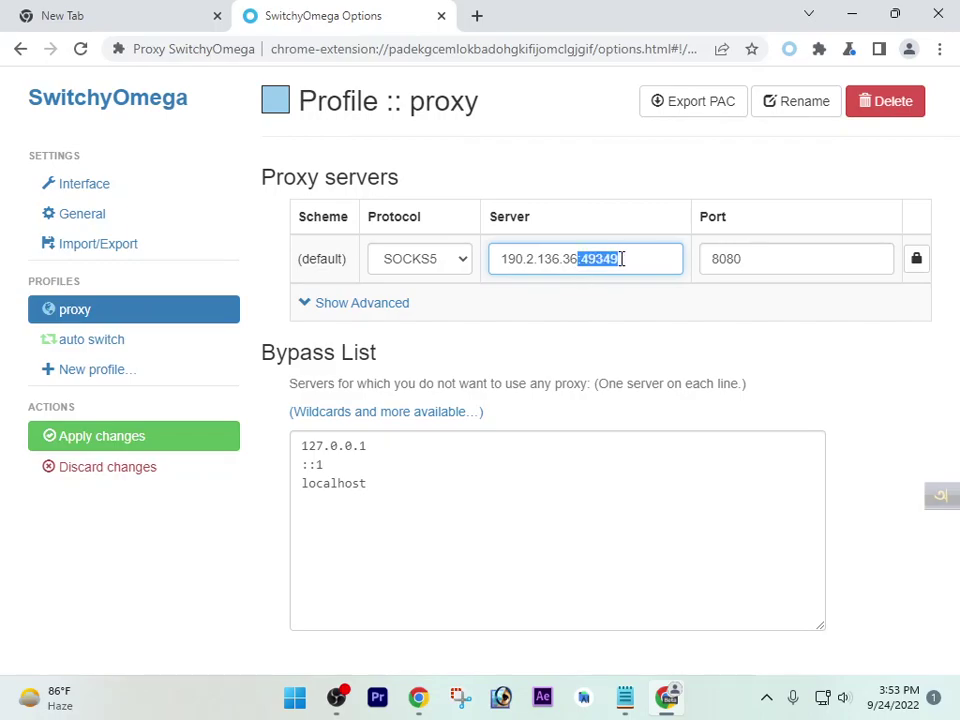
pyautogui.hotkey('ctrl', 'x')
pyautogui.doubleClick(733, 262)
pyautogui.hotkey('ctrl', 'v')
pyautogui.click(167, 446)
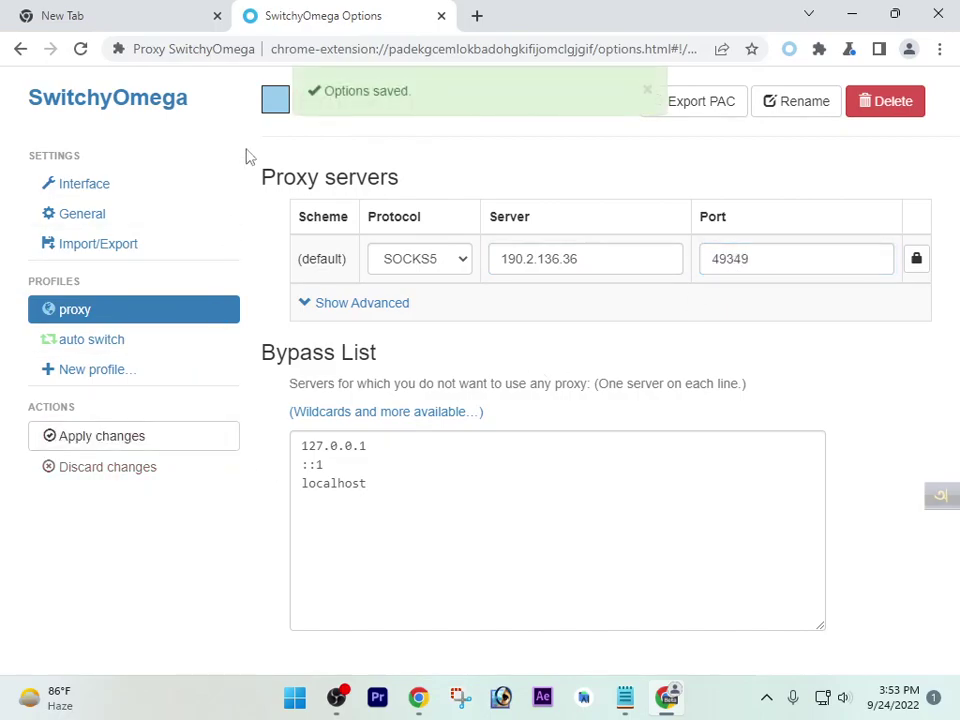
pyautogui.click(133, 9)
pyautogui.write('wh')
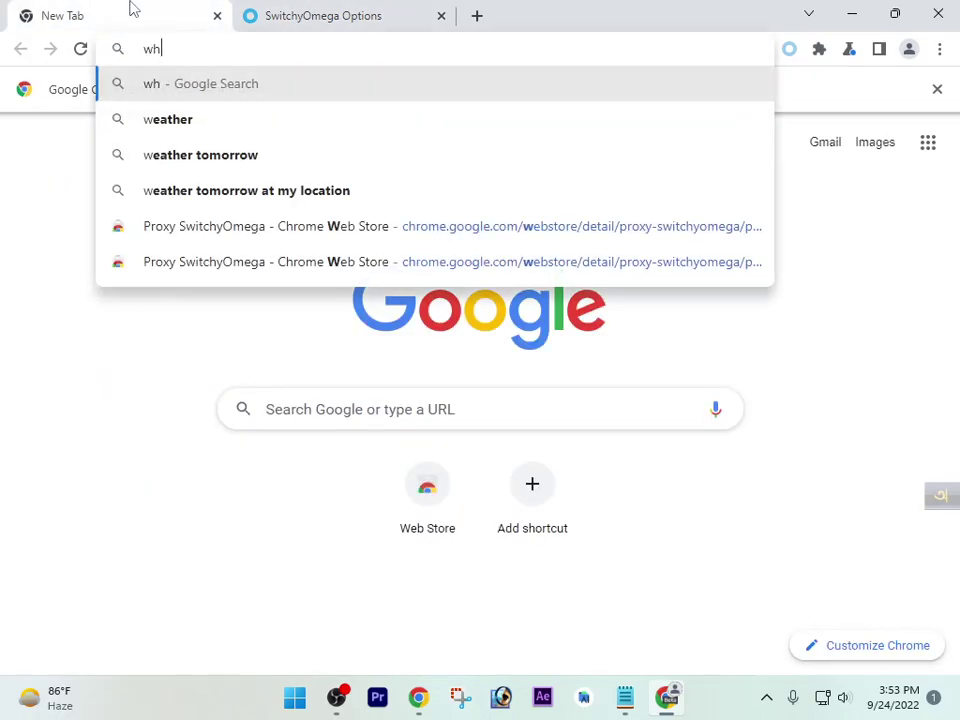
pyautogui.write('oer.neyt')
pyautogui.press('BackSpace')
pyautogui.press('BackSpace')
pyautogui.write('t')
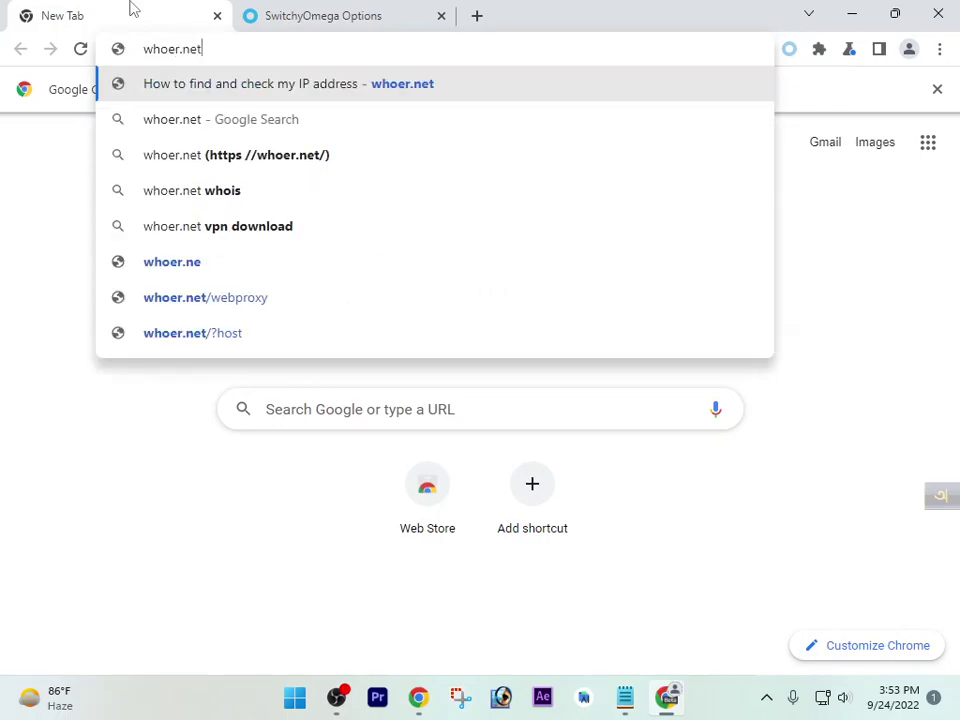
pyautogui.press('Return')
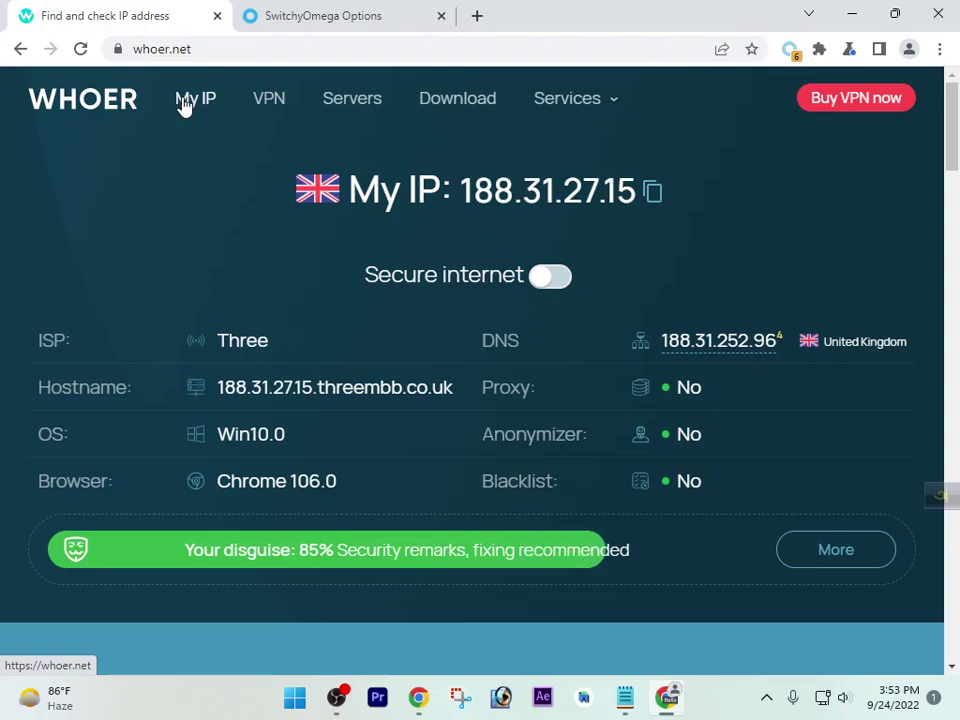
pyautogui.click(441, 15)
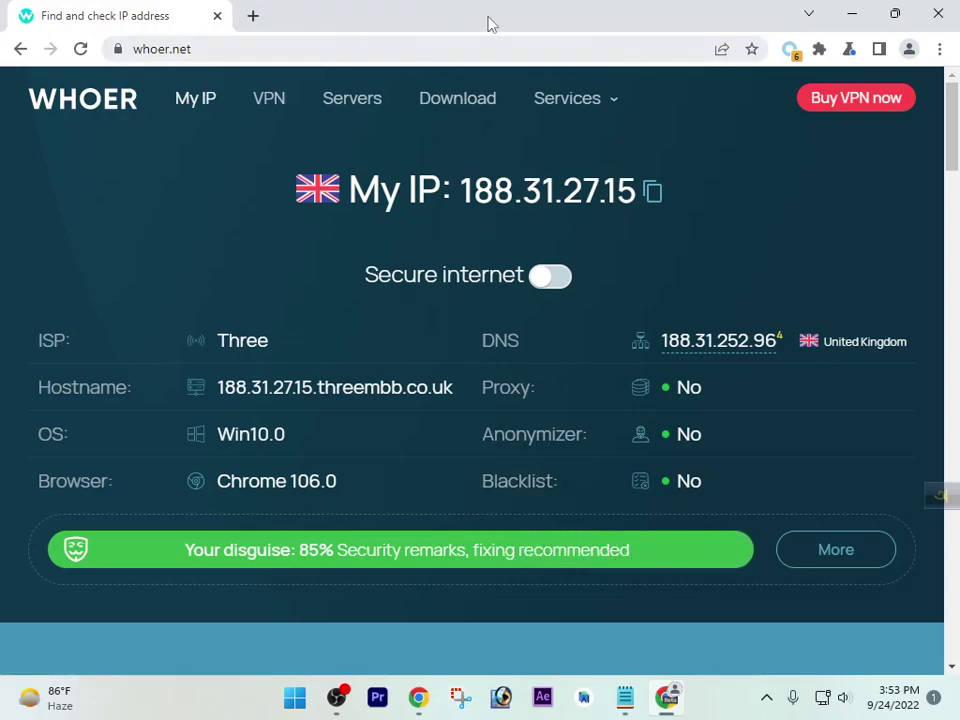
pyautogui.click(852, 14)
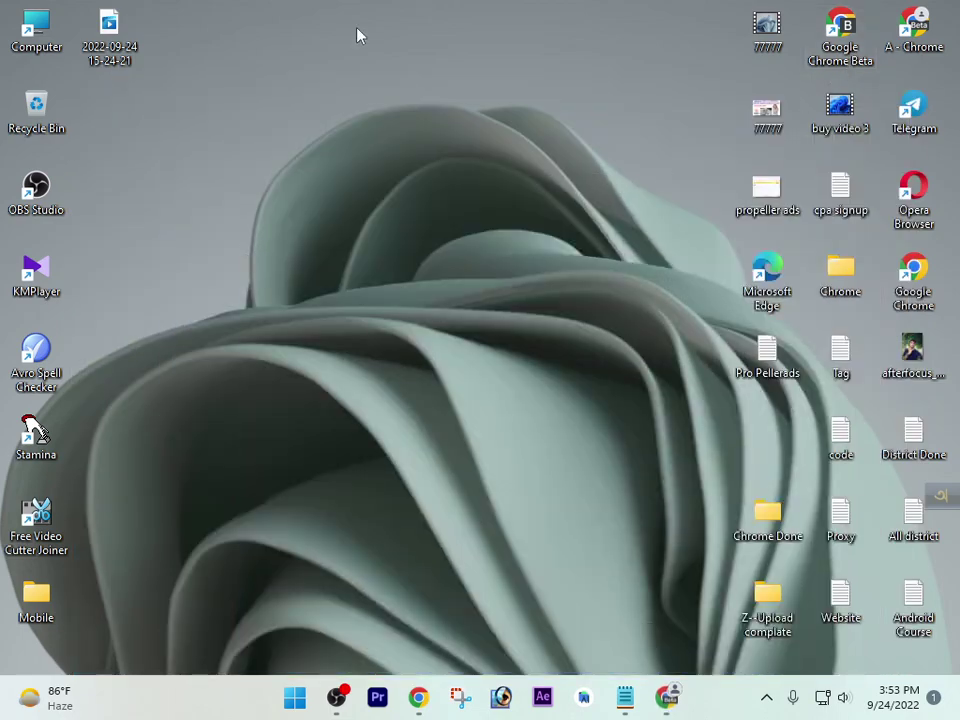
# Refresh the desktop and restore the Pro Pellerads Notepad window
pyautogui.rightClick(358, 32)
pyautogui.click(437, 116)
pyautogui.click(625, 697)
# Select the Light Link address intorterraon.com/4/5400283 and scroll through the ad links
pyautogui.click(553, 321)
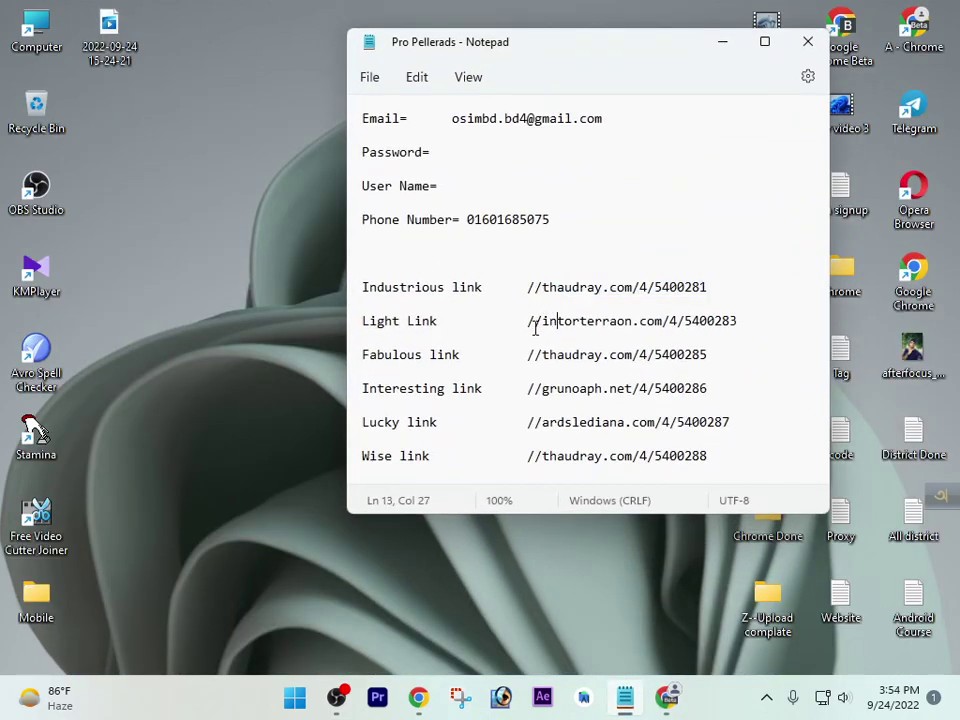
pyautogui.moveTo(526, 322); pyautogui.dragTo(702, 335)
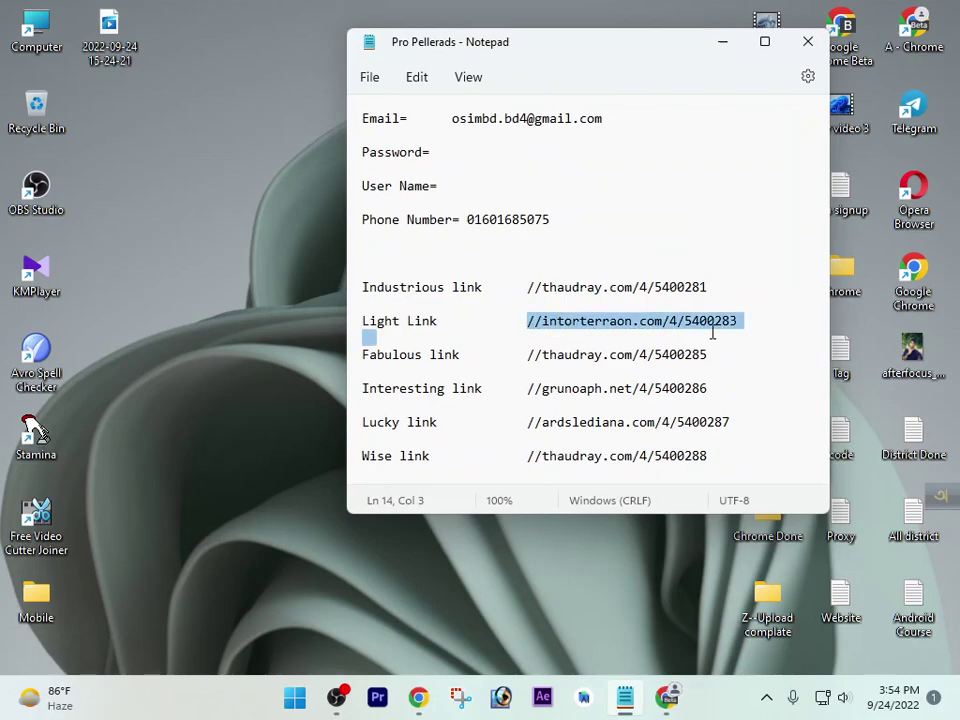
pyautogui.click(702, 335)
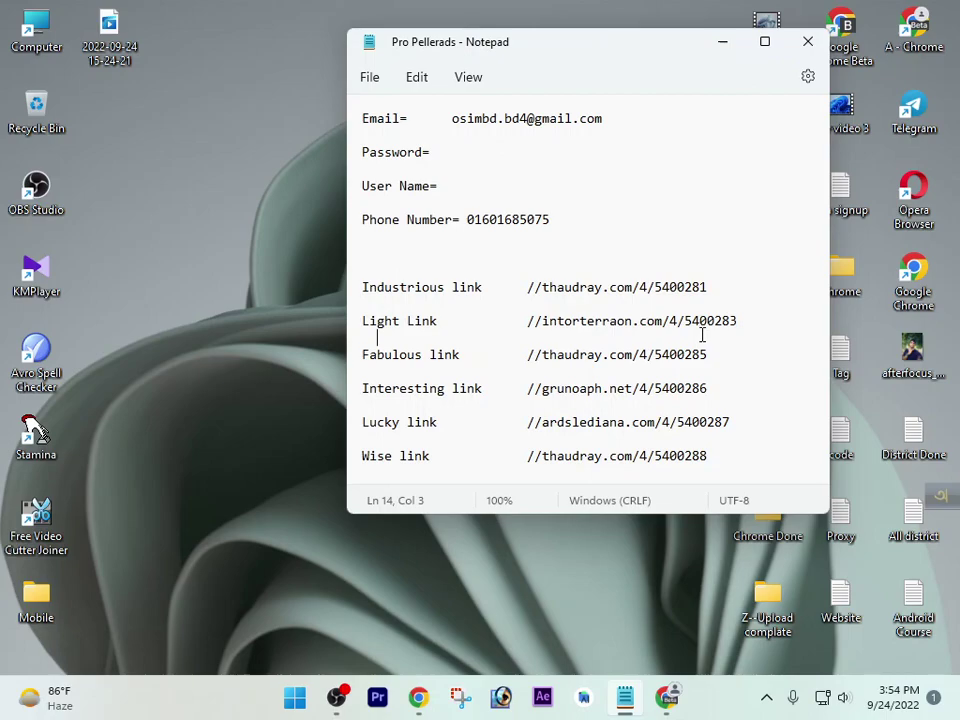
pyautogui.moveTo(631, 290); pyautogui.dragTo(636, 294)
pyautogui.scroll(-2, 636, 336)
pyautogui.moveTo(528, 255); pyautogui.dragTo(717, 258)
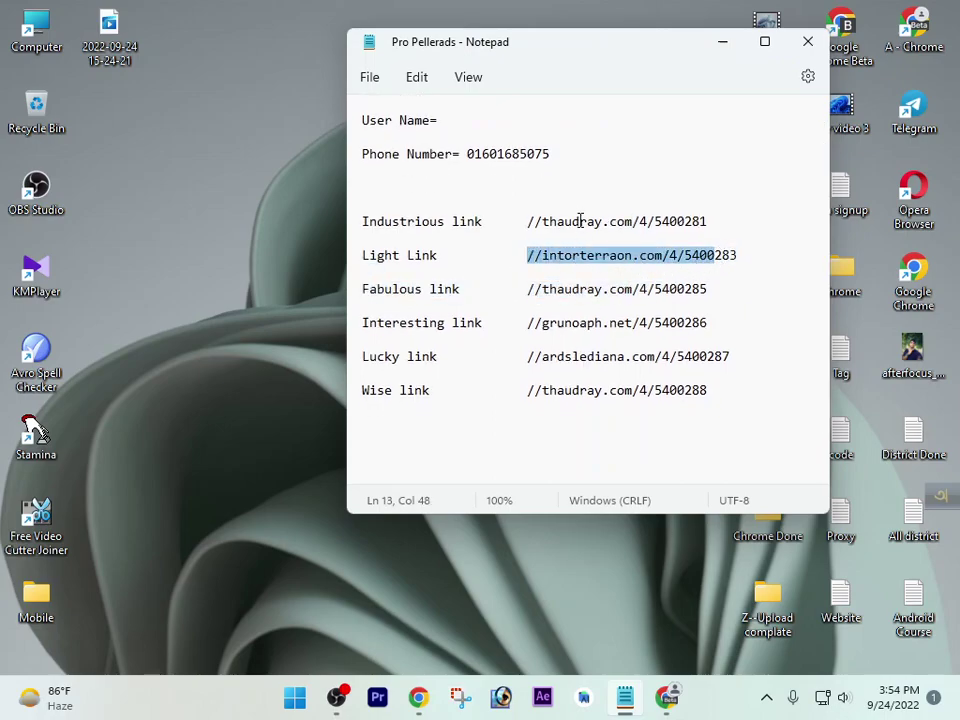
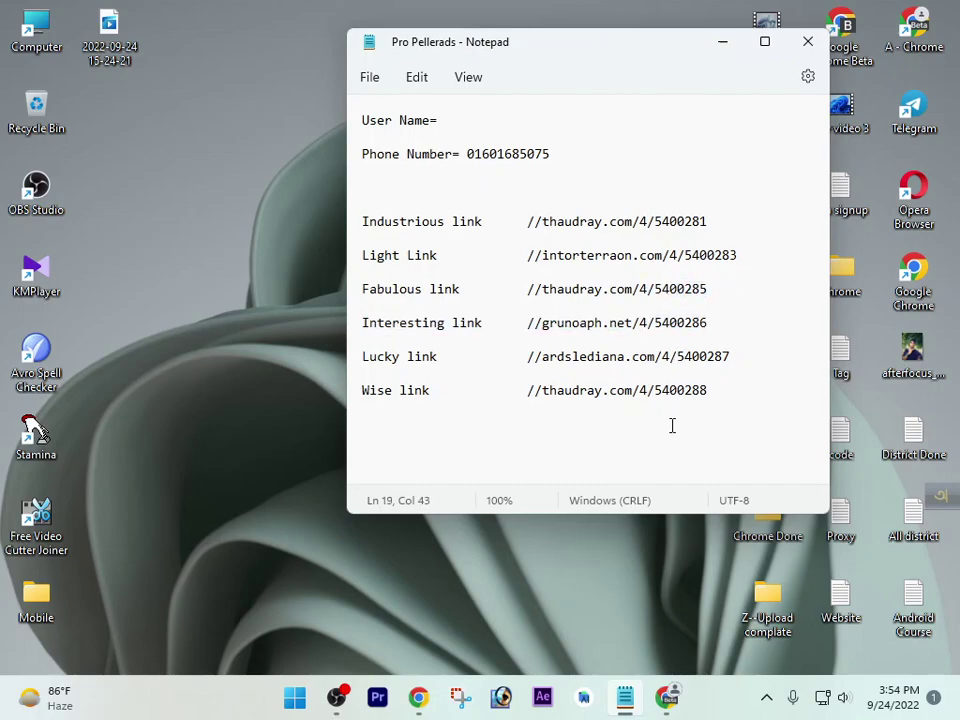
# Select the full Light Link URL in the Notepad list, then minimize Notepad
pyautogui.moveTo(363, 221); pyautogui.dragTo(671, 212)
pyautogui.click(575, 271)
pyautogui.moveTo(530, 262); pyautogui.dragTo(743, 253)
pyautogui.hotkey('ctrl', 'c')
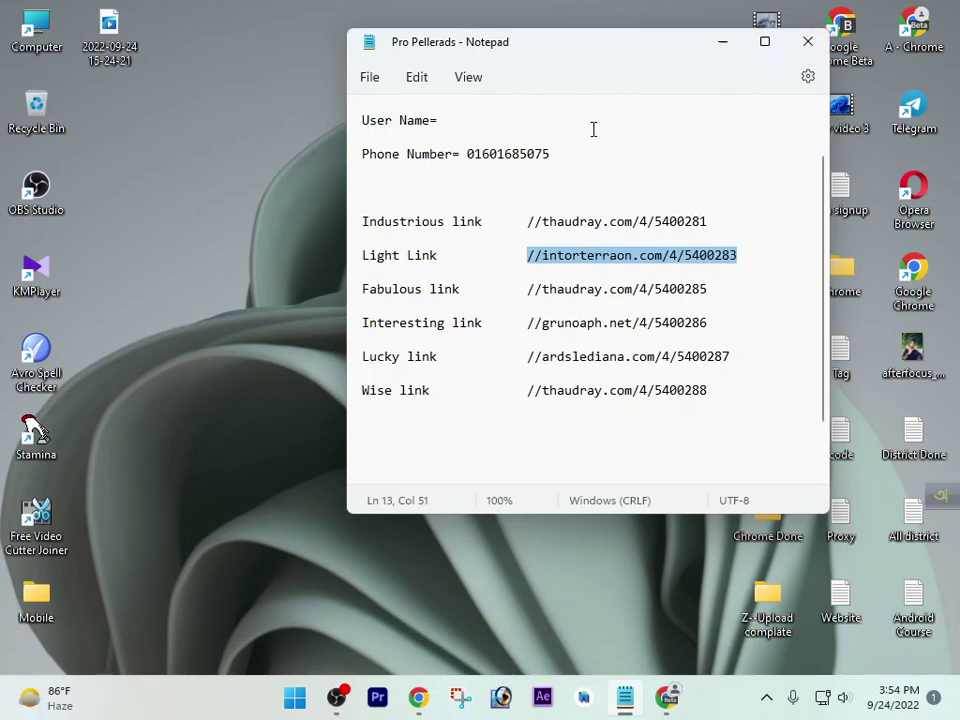
pyautogui.click(722, 45)
pyautogui.rightClick(305, 58)
# Swap the whoer.net tab for a new tab loading the pasted Light Link redirect URL
pyautogui.click(666, 697)
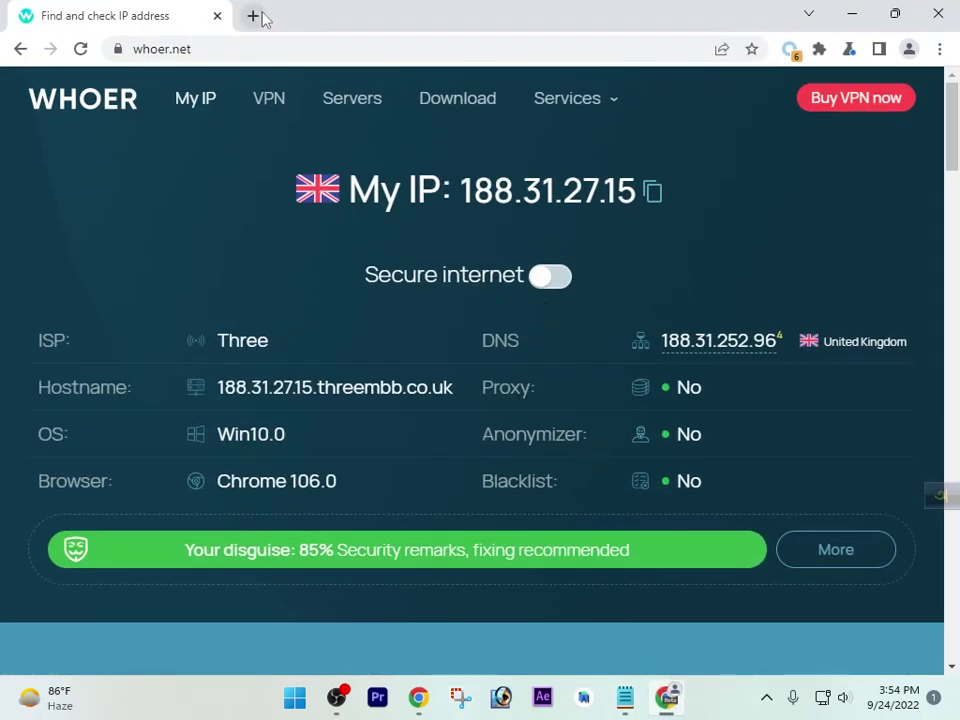
pyautogui.click(254, 17)
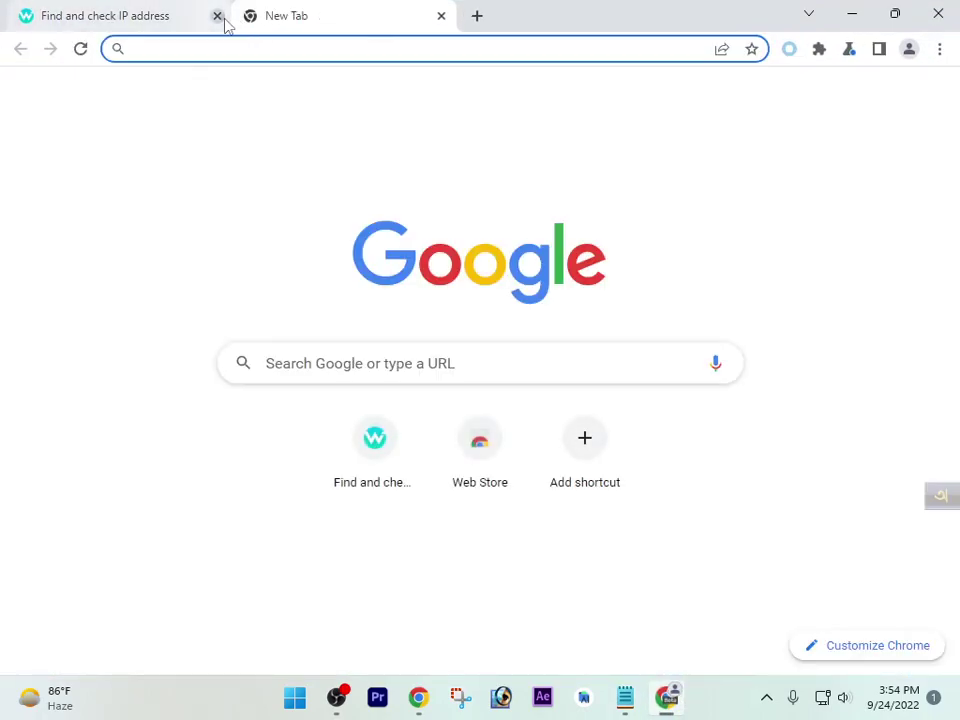
pyautogui.click(220, 17)
pyautogui.hotkey('ctrl', 'v')
pyautogui.press('Return')
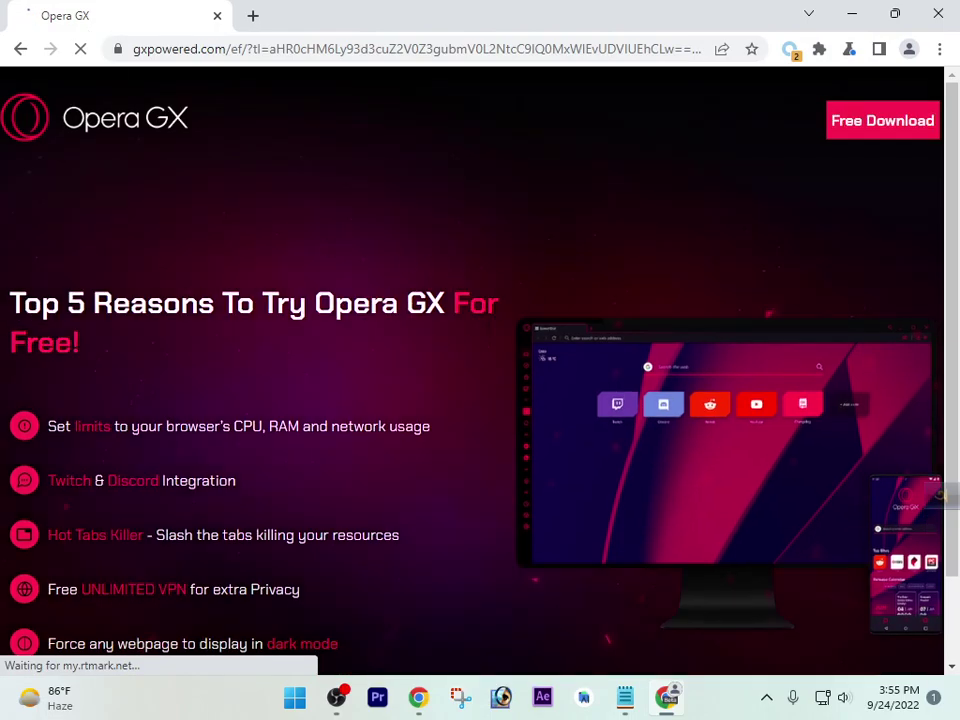
pyautogui.scroll(-1, 630, 343)
pyautogui.scroll(1, 625, 360)
pyautogui.scroll(-1, 619, 379)
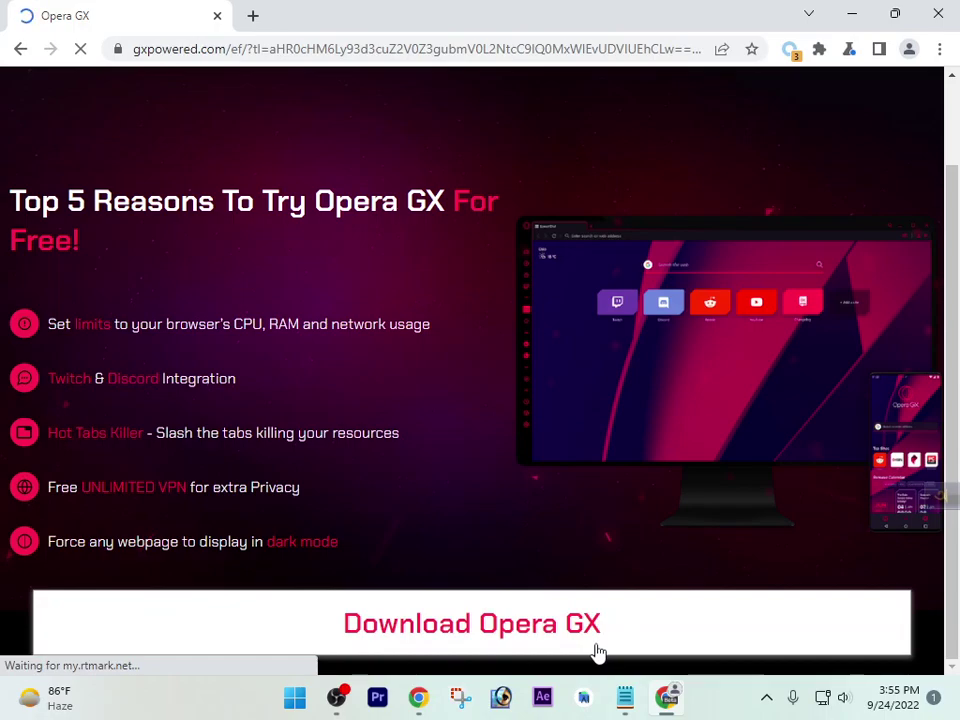
pyautogui.click(252, 15)
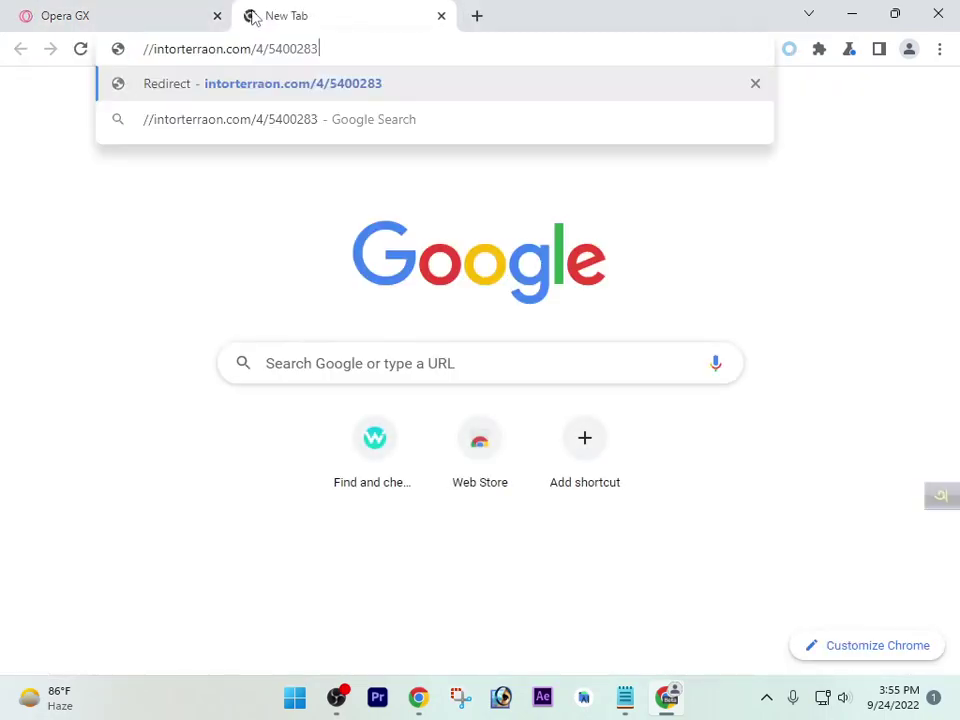
# Load the redirect link in several more new tabs and close the Opera GX tab
pyautogui.click(217, 16)
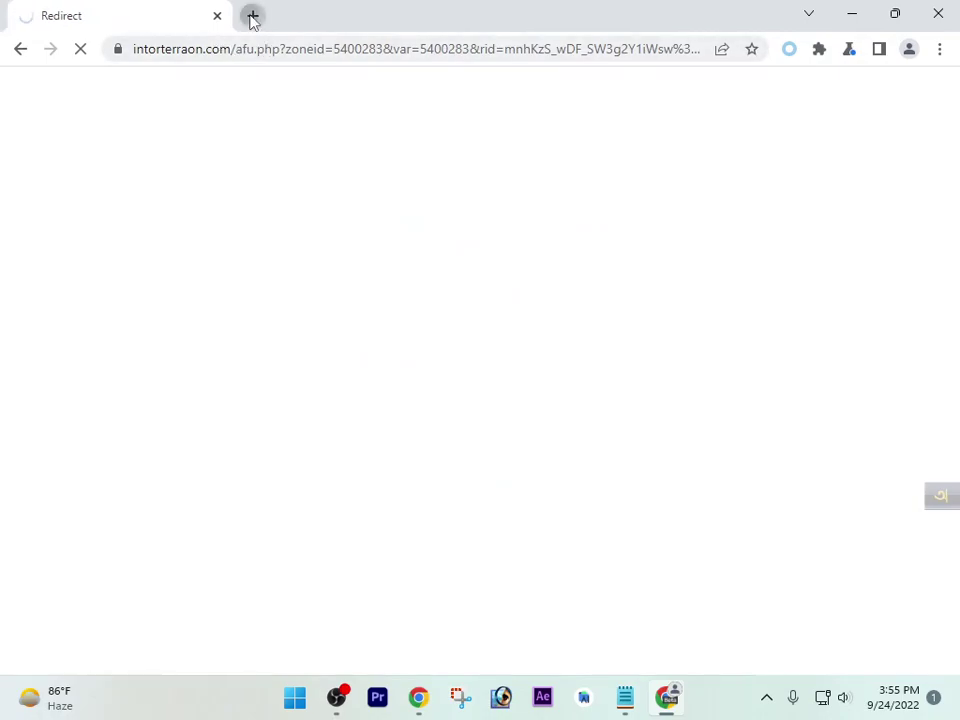
pyautogui.click(252, 16)
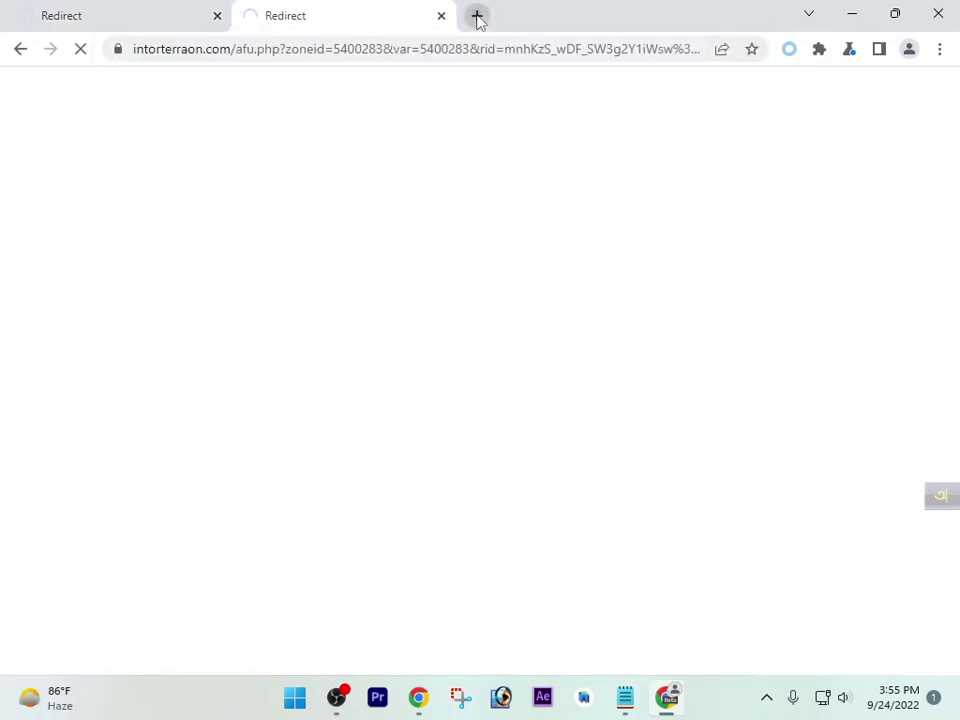
pyautogui.click(478, 16)
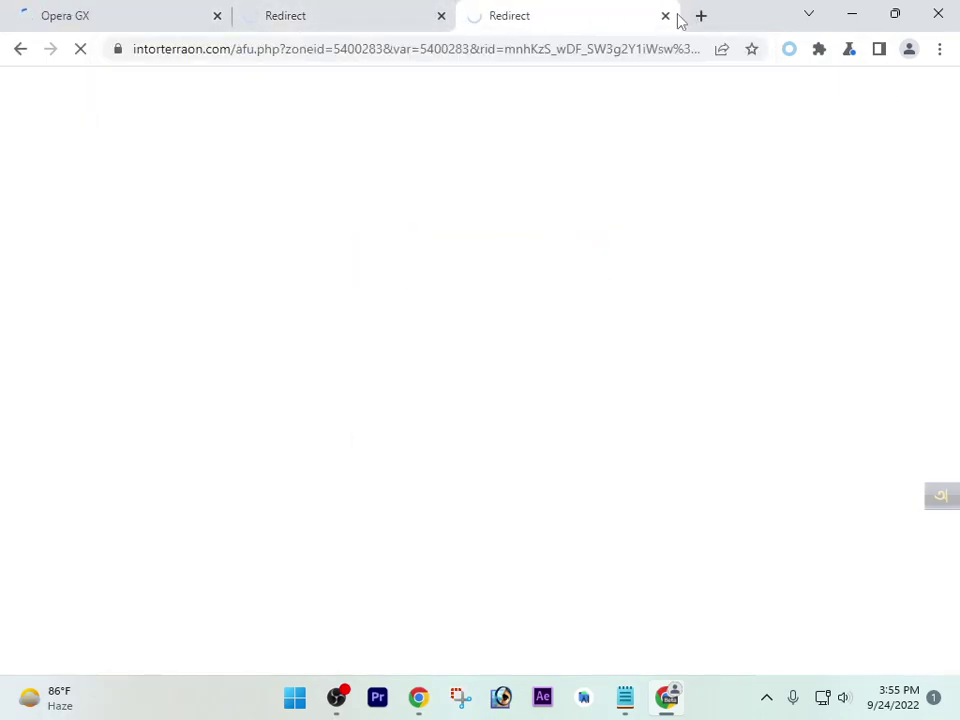
pyautogui.click(703, 17)
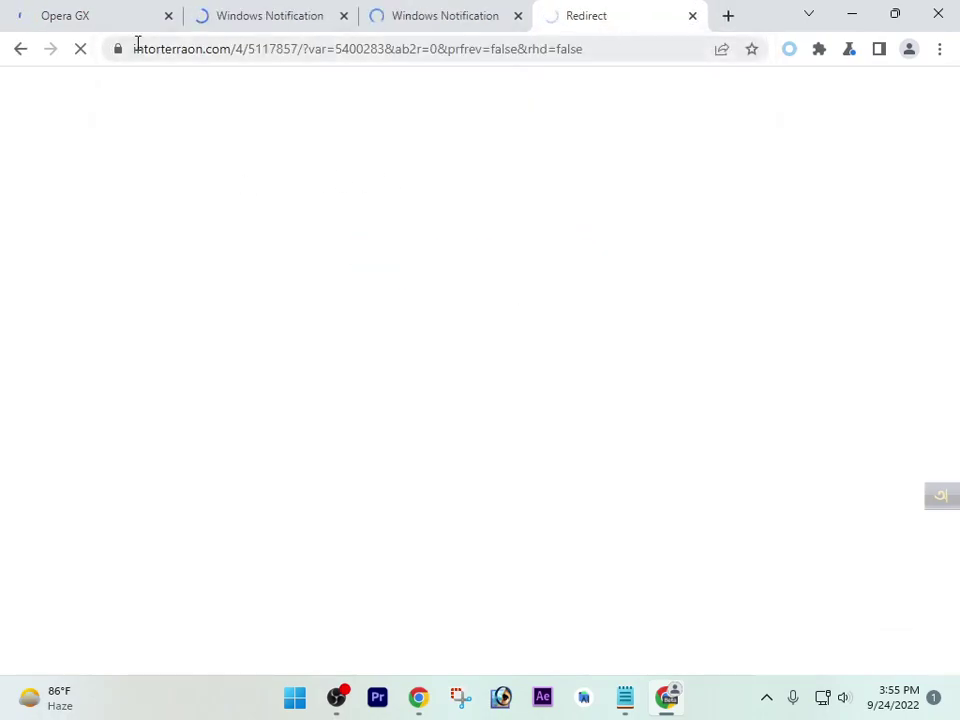
pyautogui.click(116, 12)
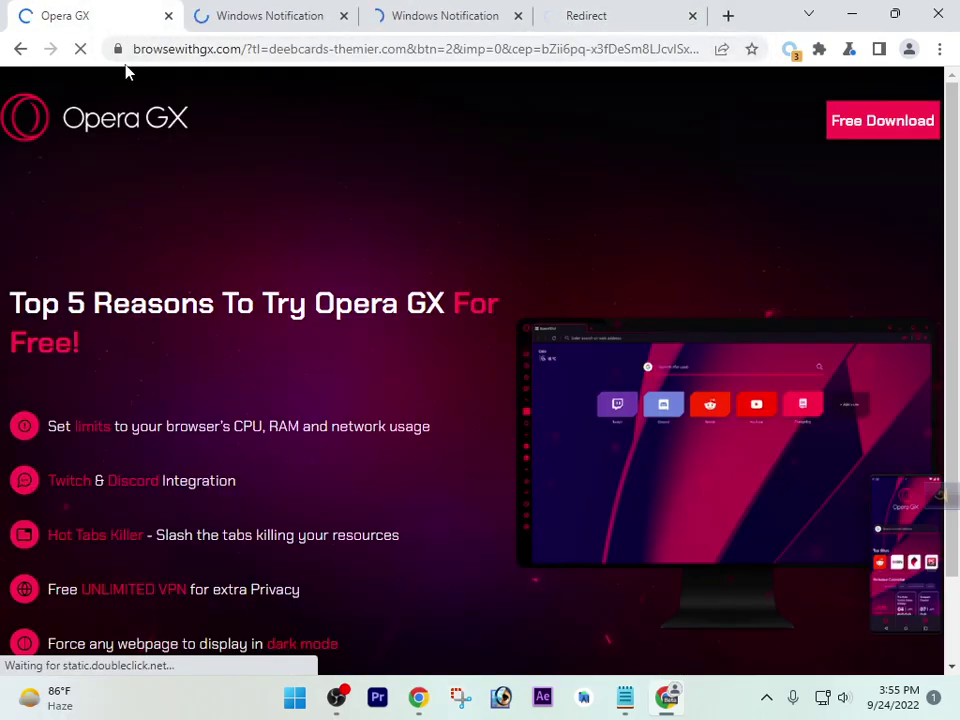
pyautogui.click(168, 16)
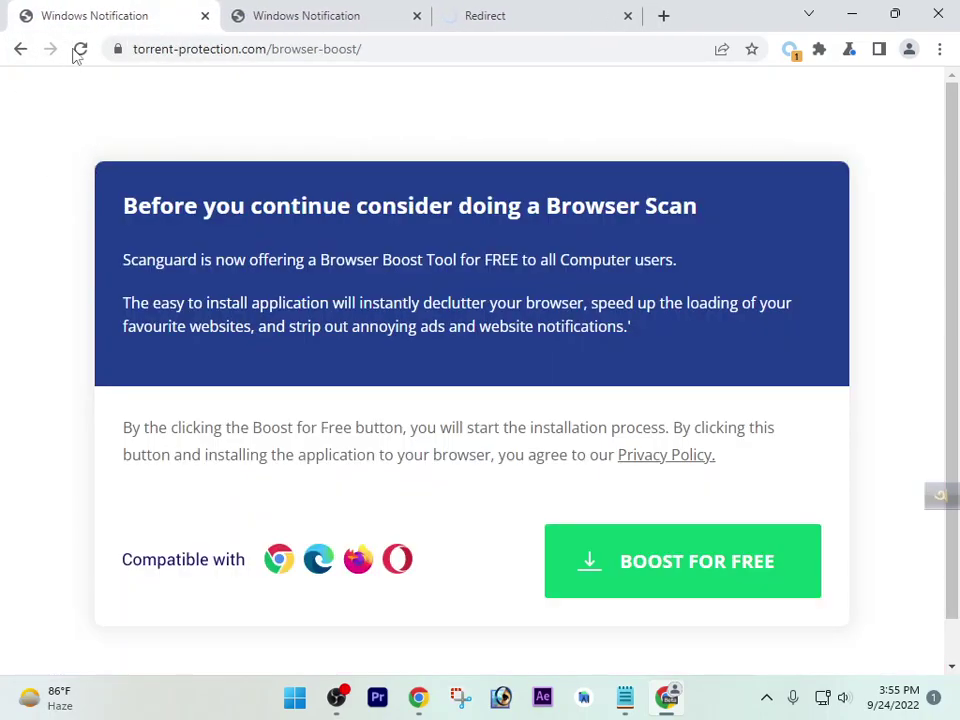
# Close the theonlygames.com error tab and the duplicate Windows Notification tab
pyautogui.click(318, 16)
pyautogui.click(499, 10)
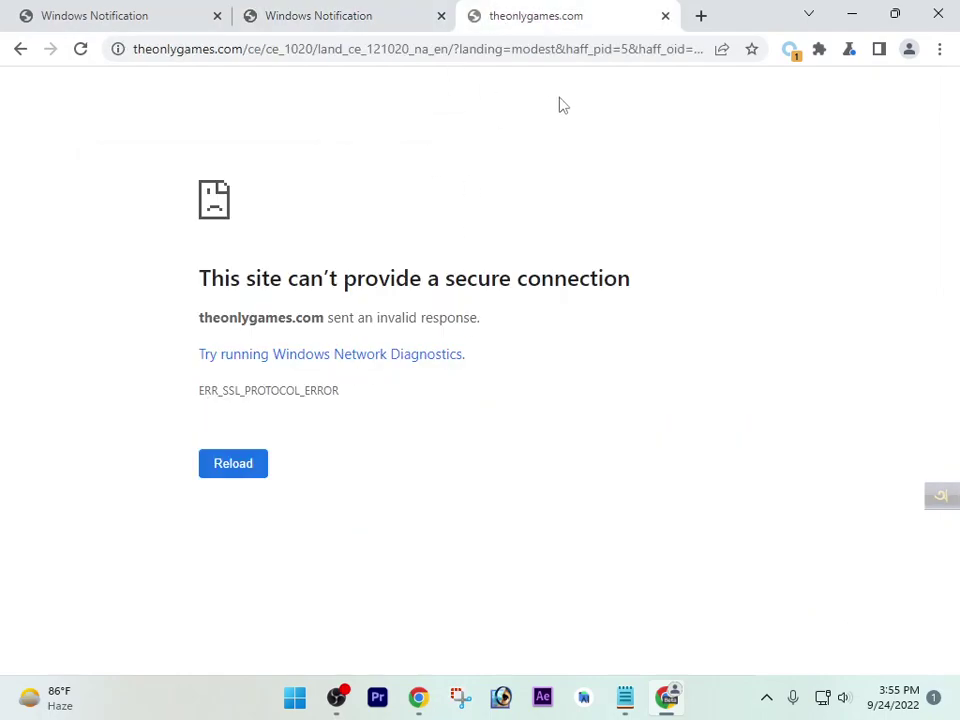
pyautogui.click(665, 16)
pyautogui.click(141, 16)
pyautogui.click(266, 15)
pyautogui.click(78, 8)
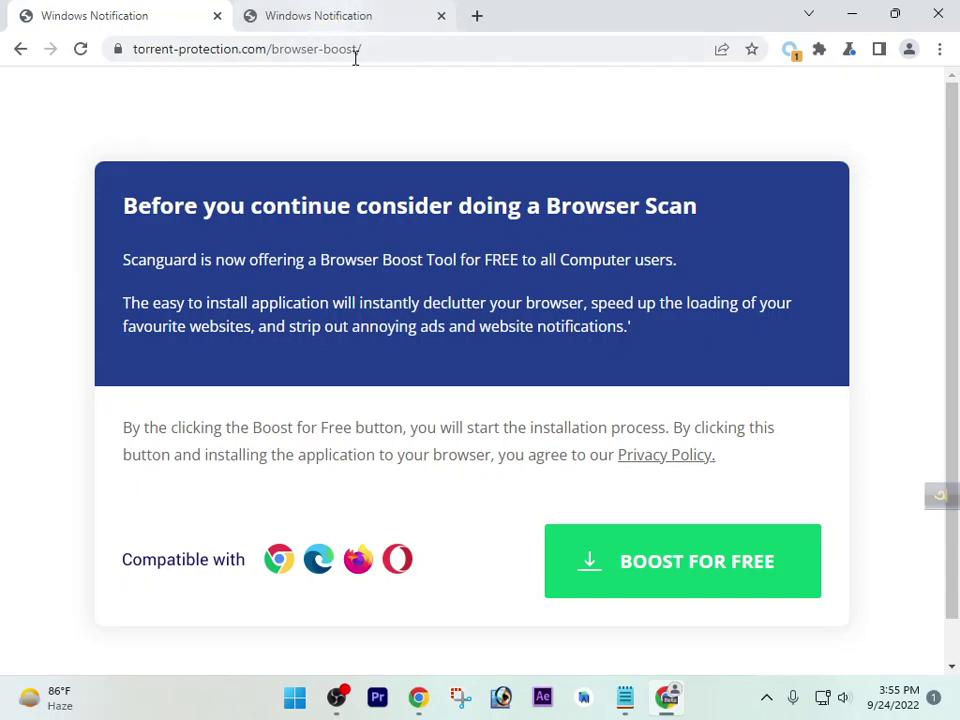
pyautogui.click(349, 11)
pyautogui.click(138, 7)
pyautogui.hotkey('ctrl', 'Tab')
pyautogui.click(441, 16)
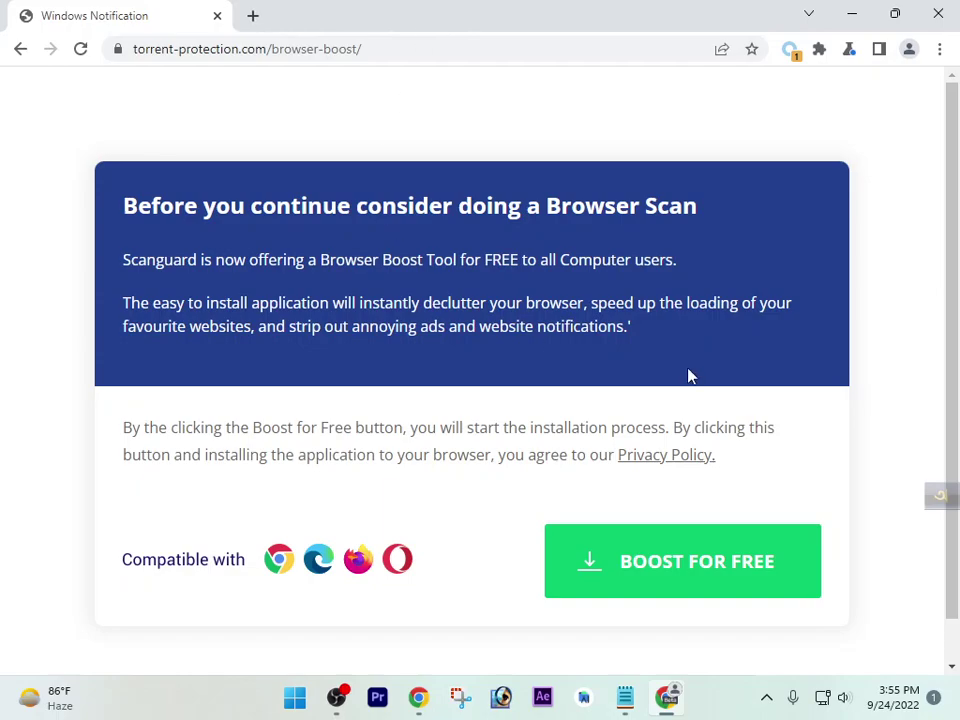
# Accept BOOST FOR FREE, then choose Add to Chrome for Scanguard - Clean & Speed Up
pyautogui.click(712, 575)
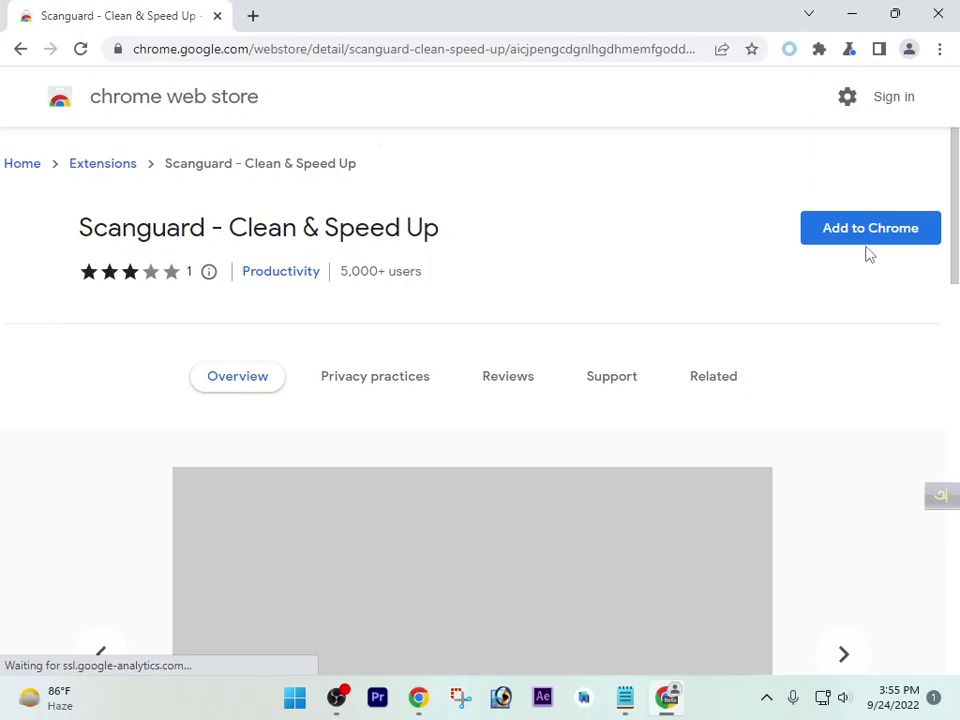
pyautogui.click(872, 234)
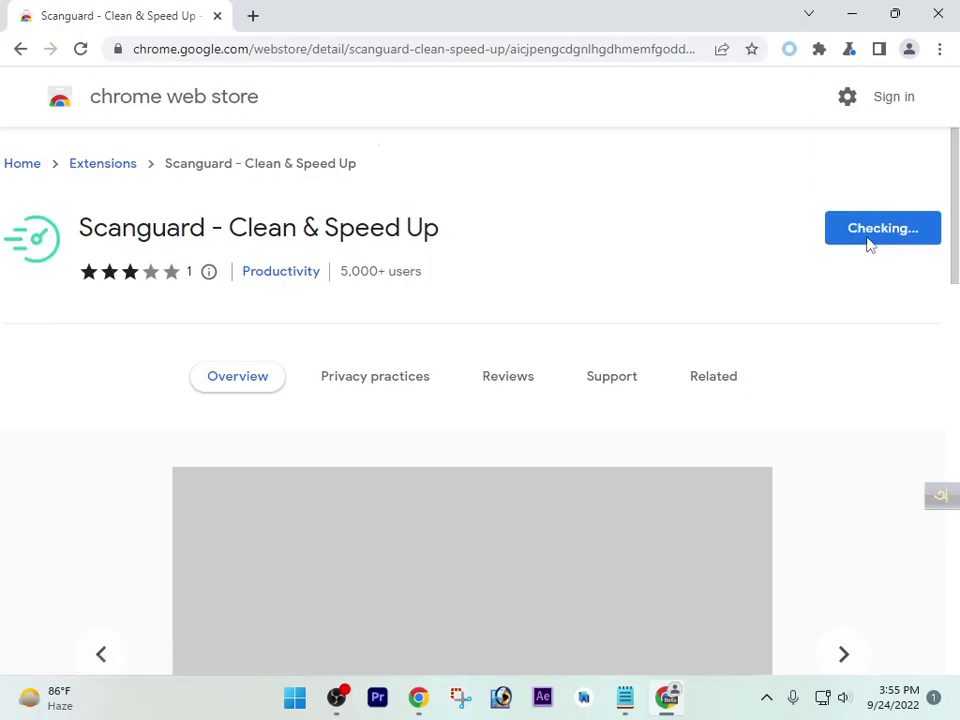